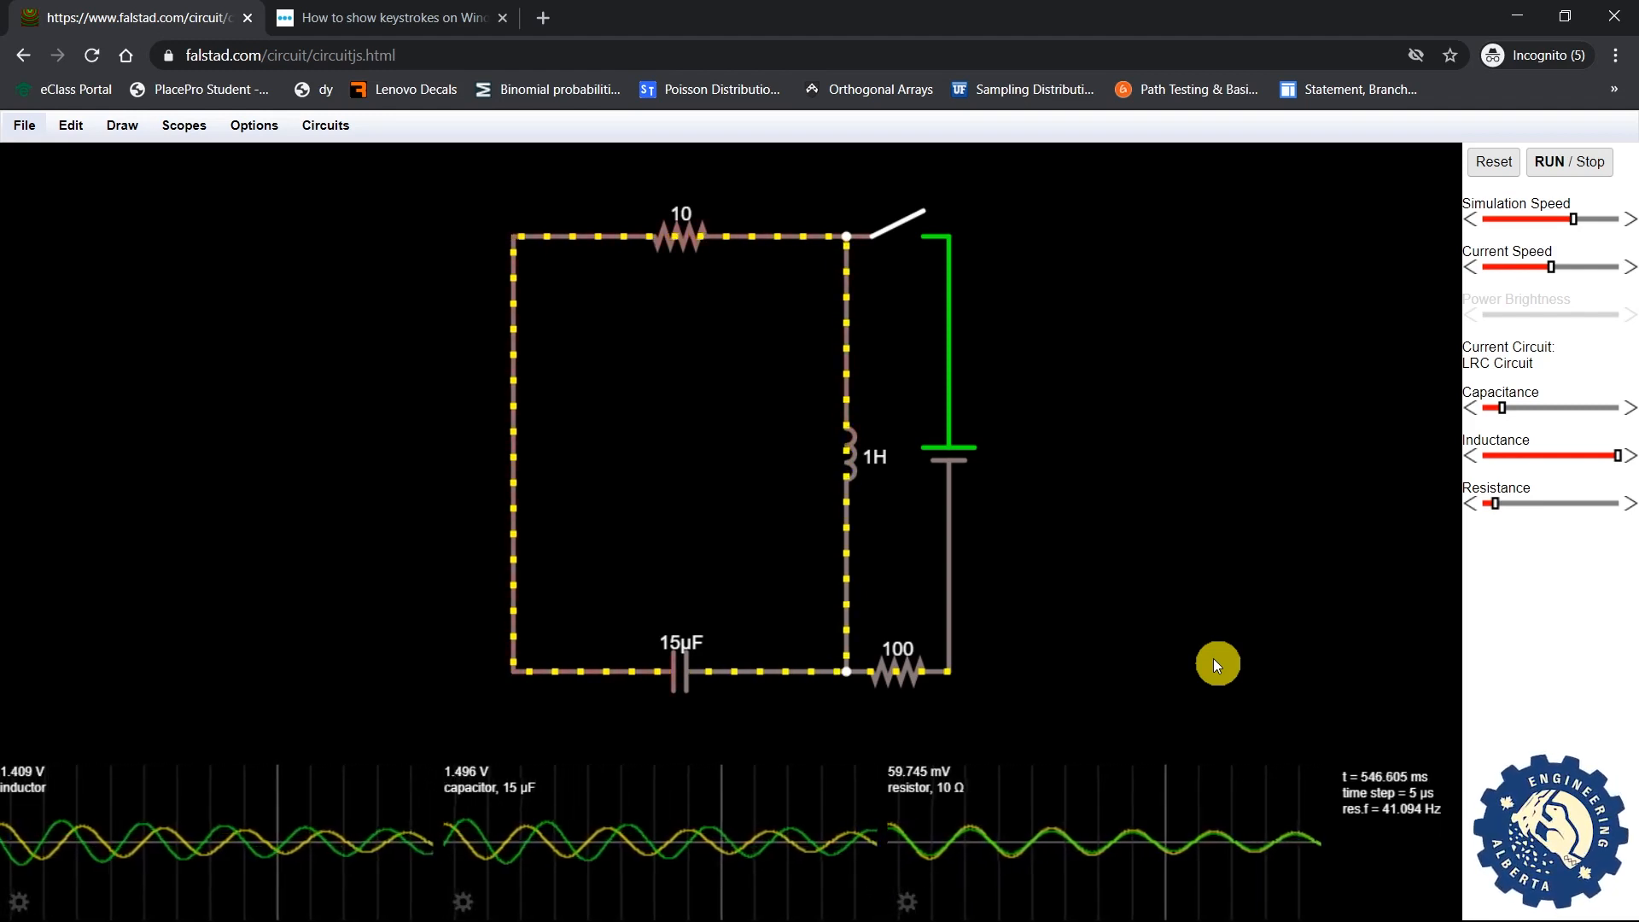
Switch the window to full screen and bring up the file chooser for loading a circuit, dismissing it without opening anything
key("F11")
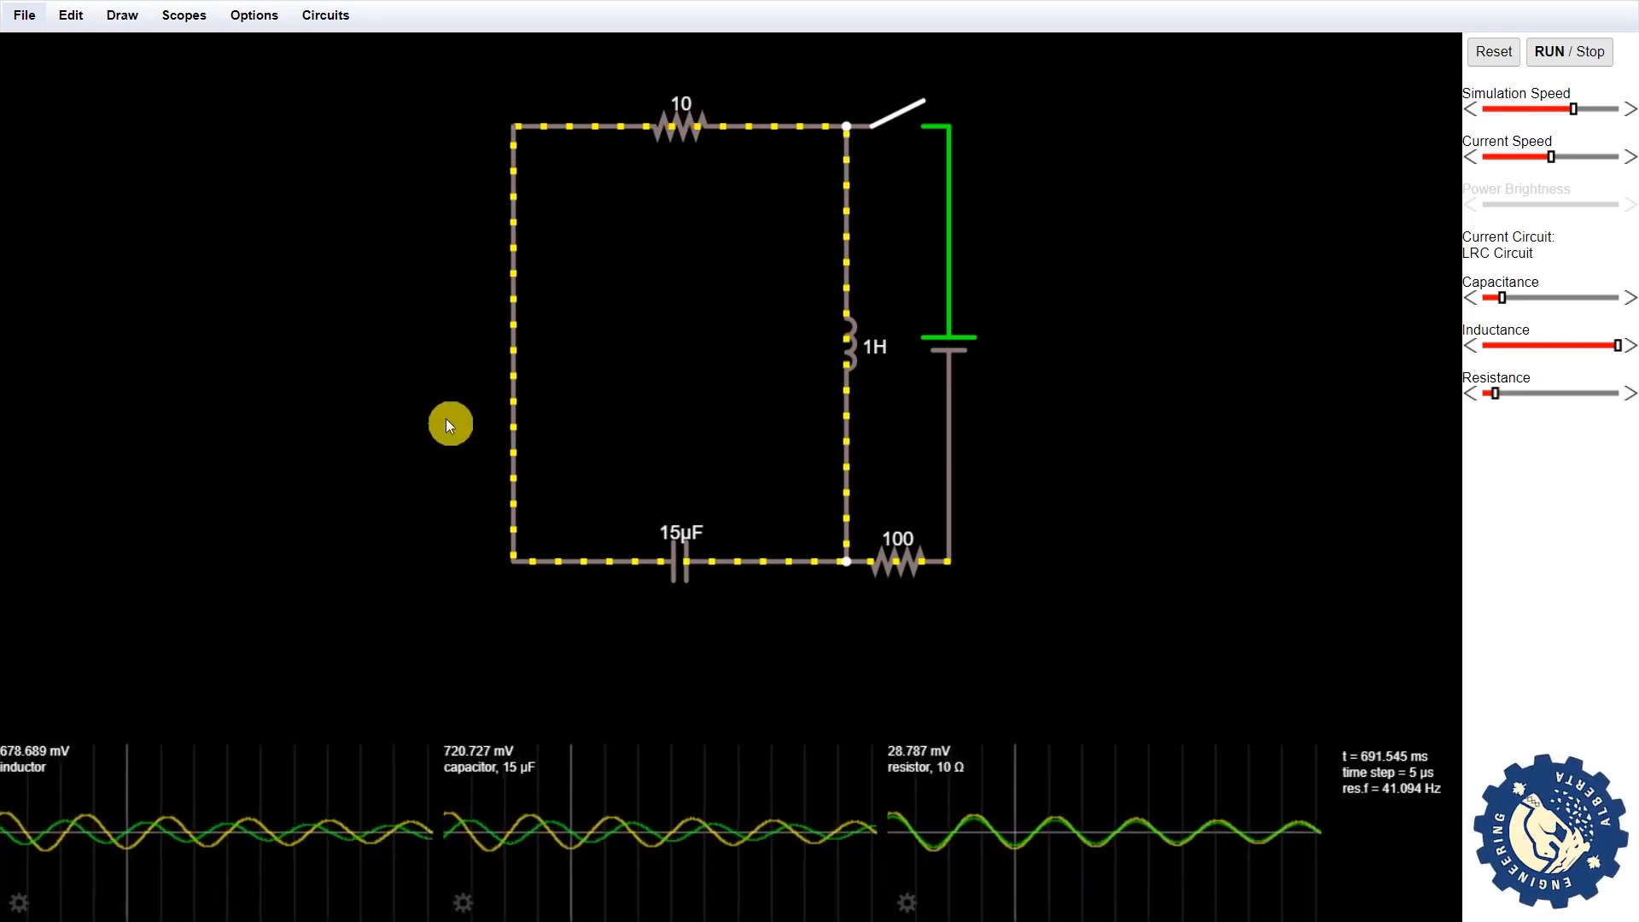
left_click(32, 21)
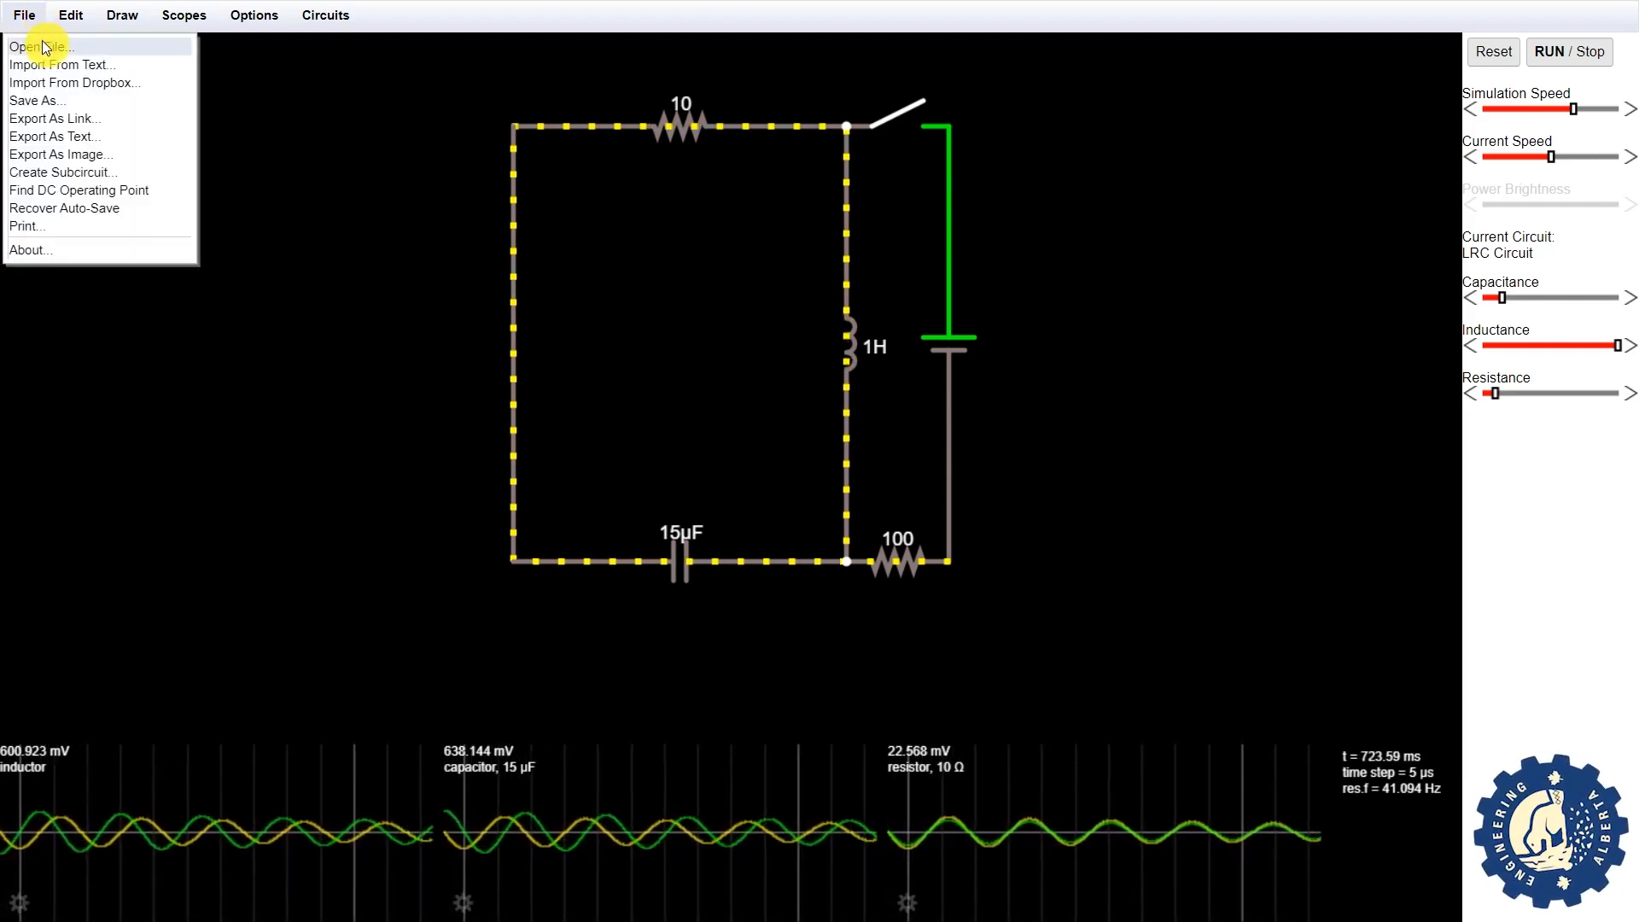
left_click(51, 48)
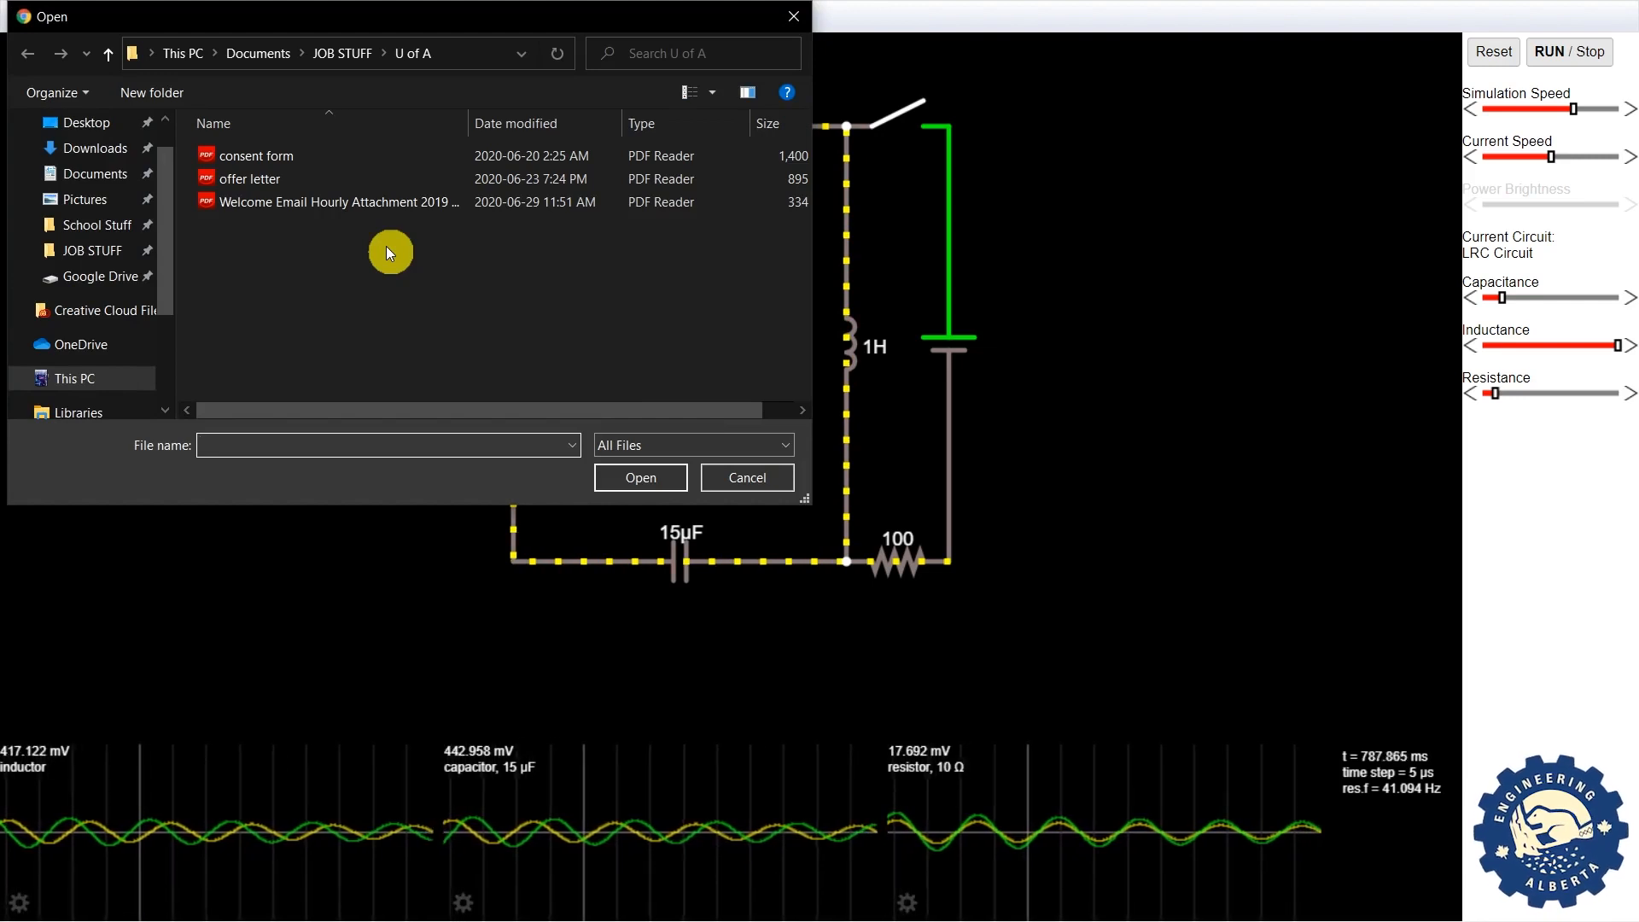
key("Escape")
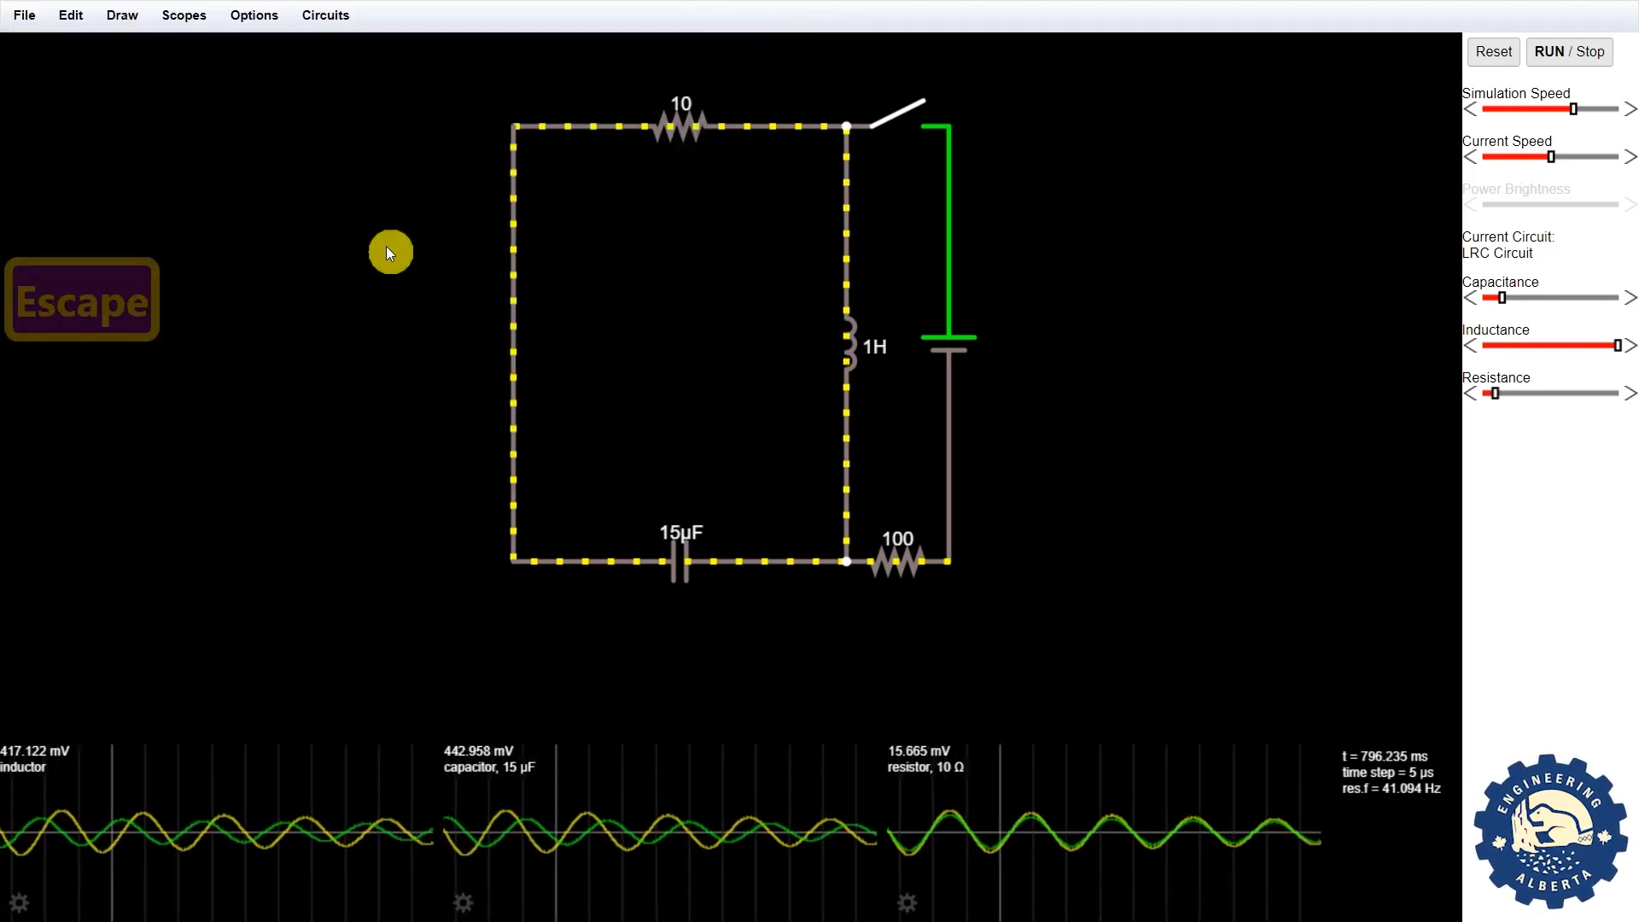
Import a circuit from an empty text entry, and undo the import to restore the LRC circuit
left_click(31, 18)
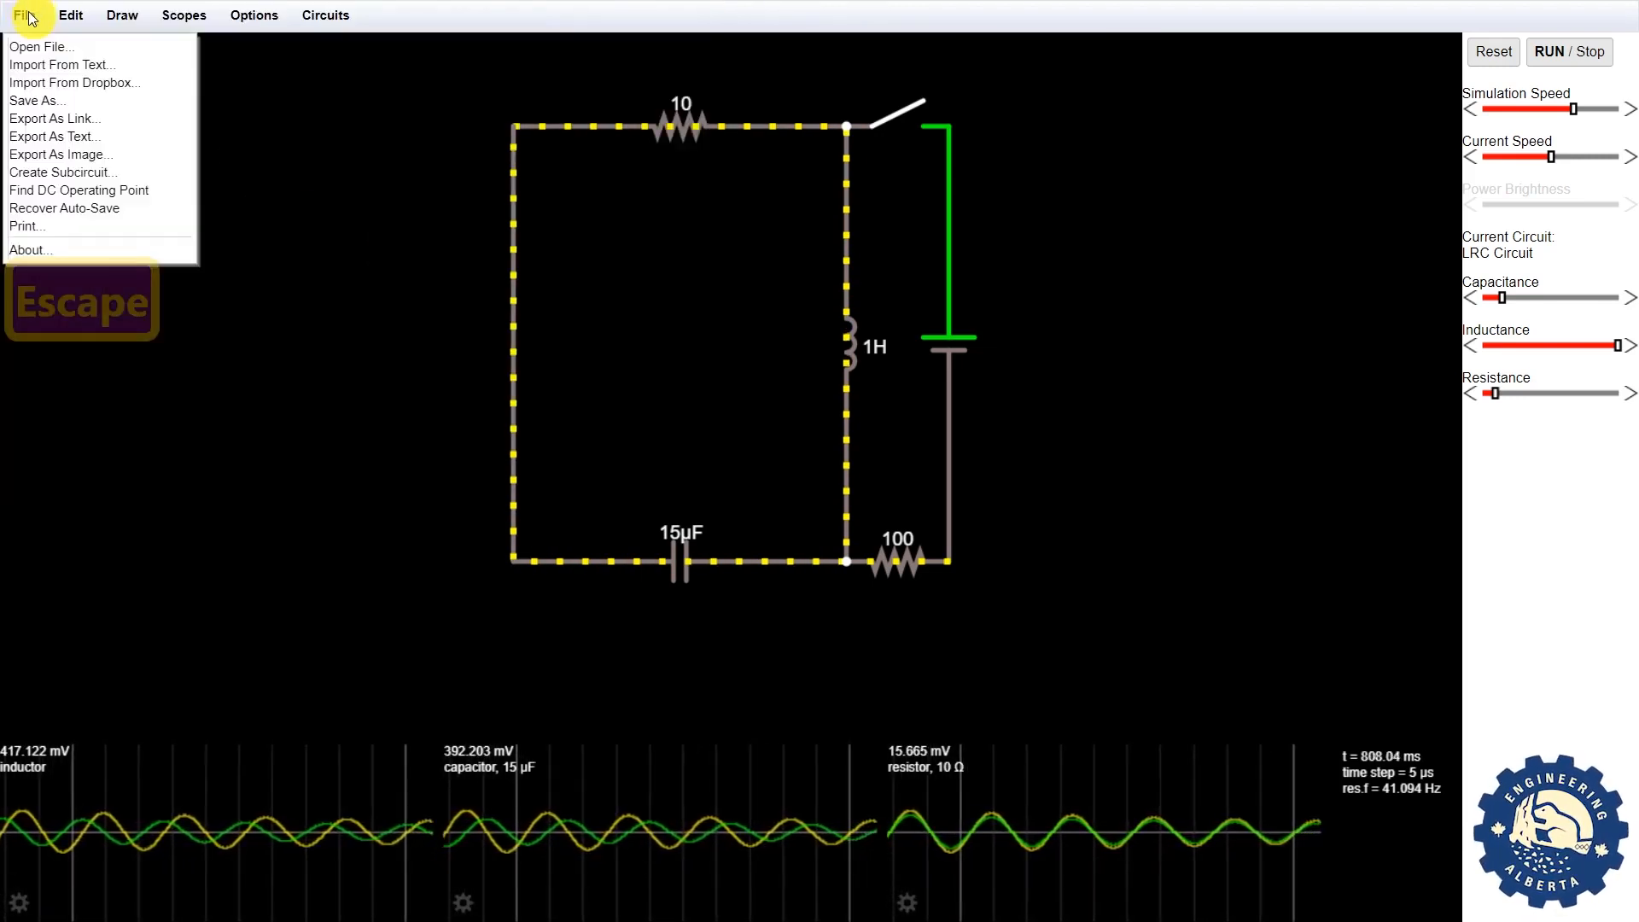
left_click(64, 65)
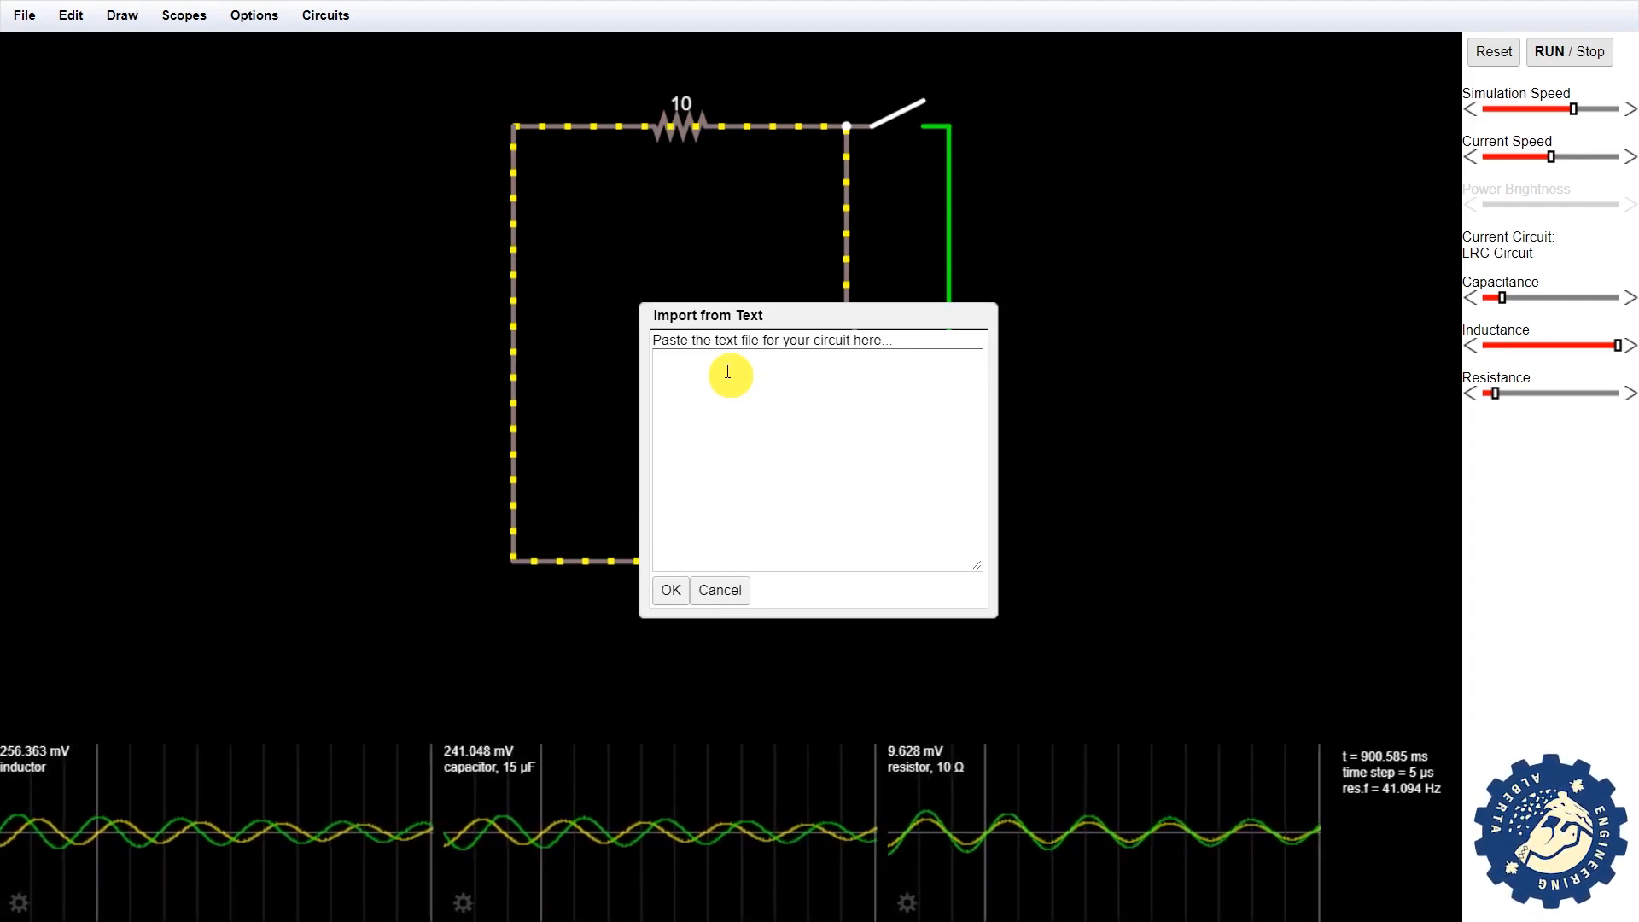
left_click(671, 589)
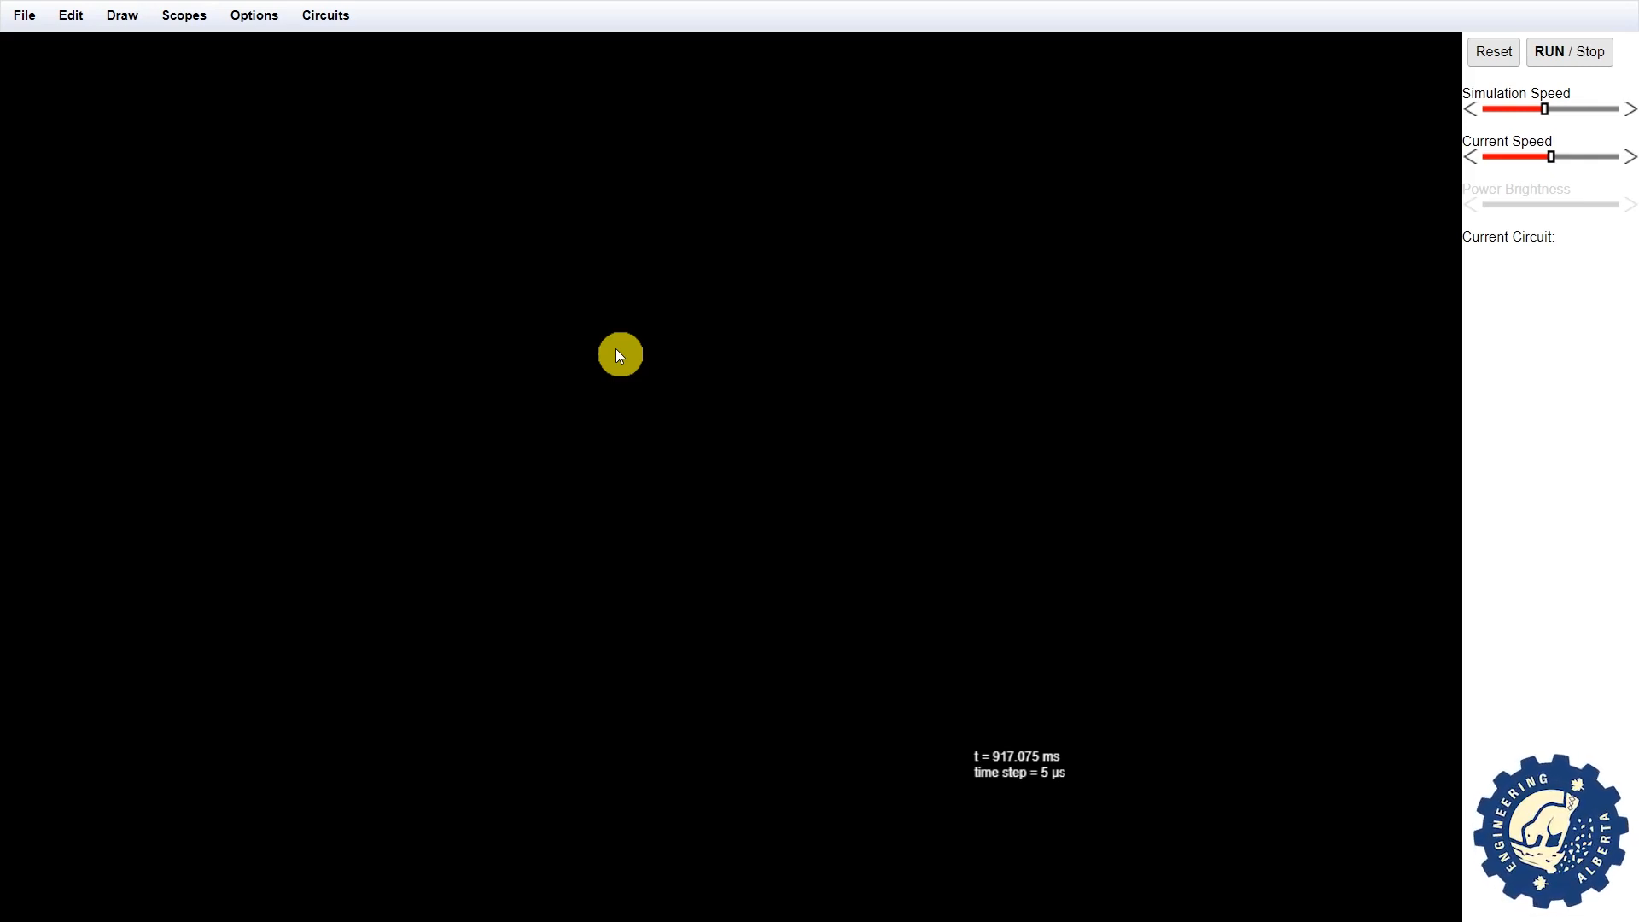
key("ctrl+z")
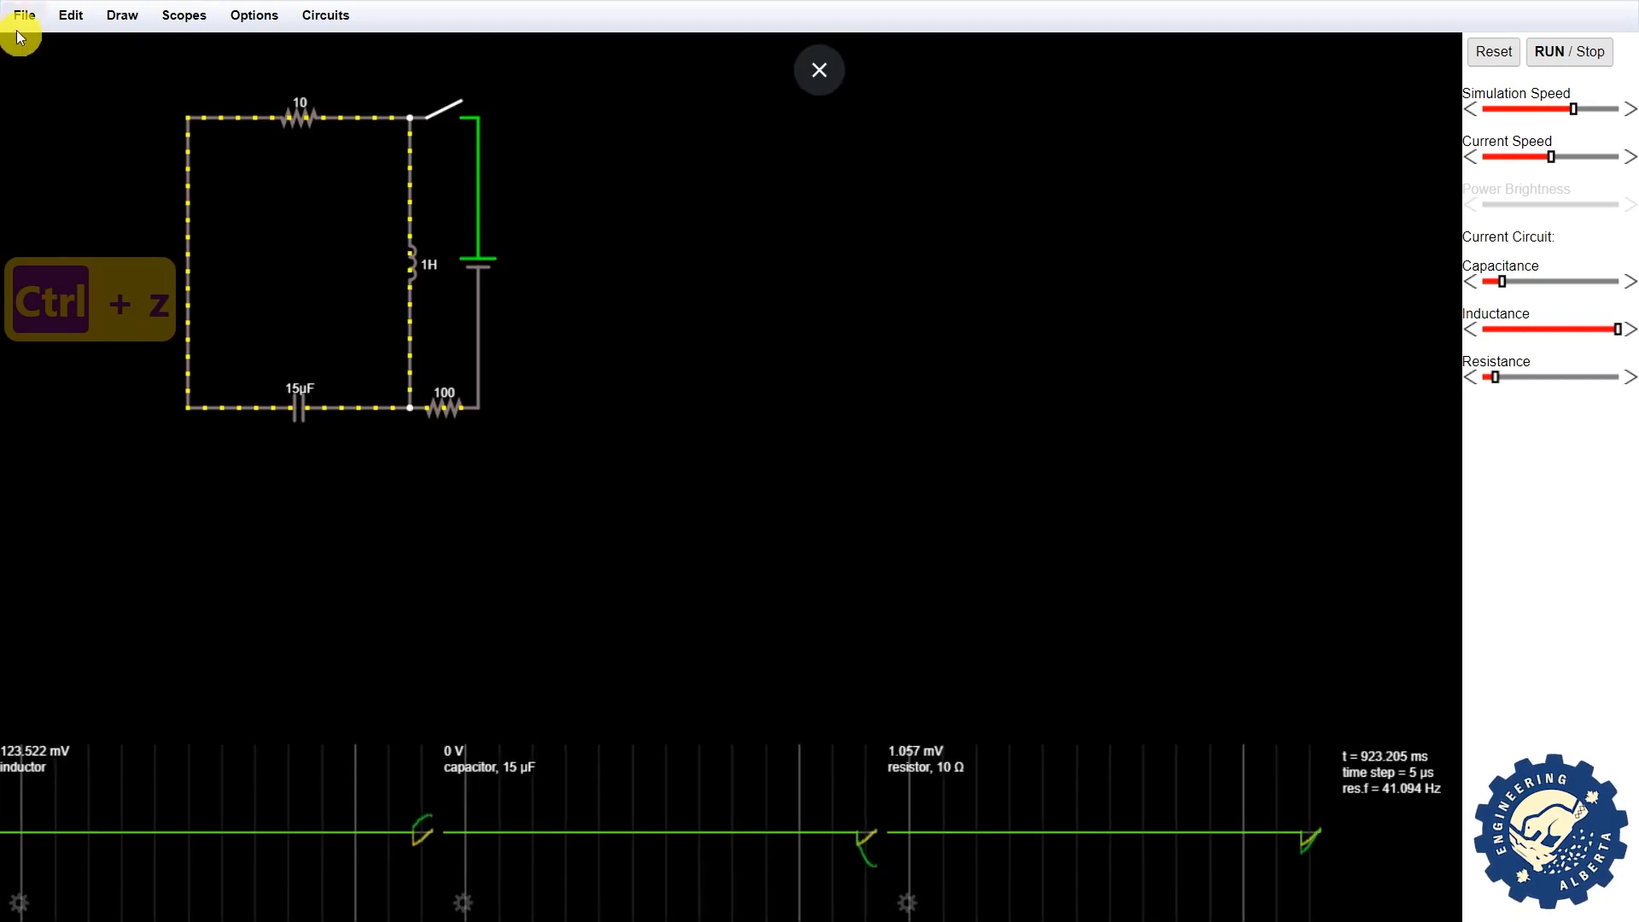
Bring up the link for saving the circuit as a local file, and close it without downloading
left_click(26, 17)
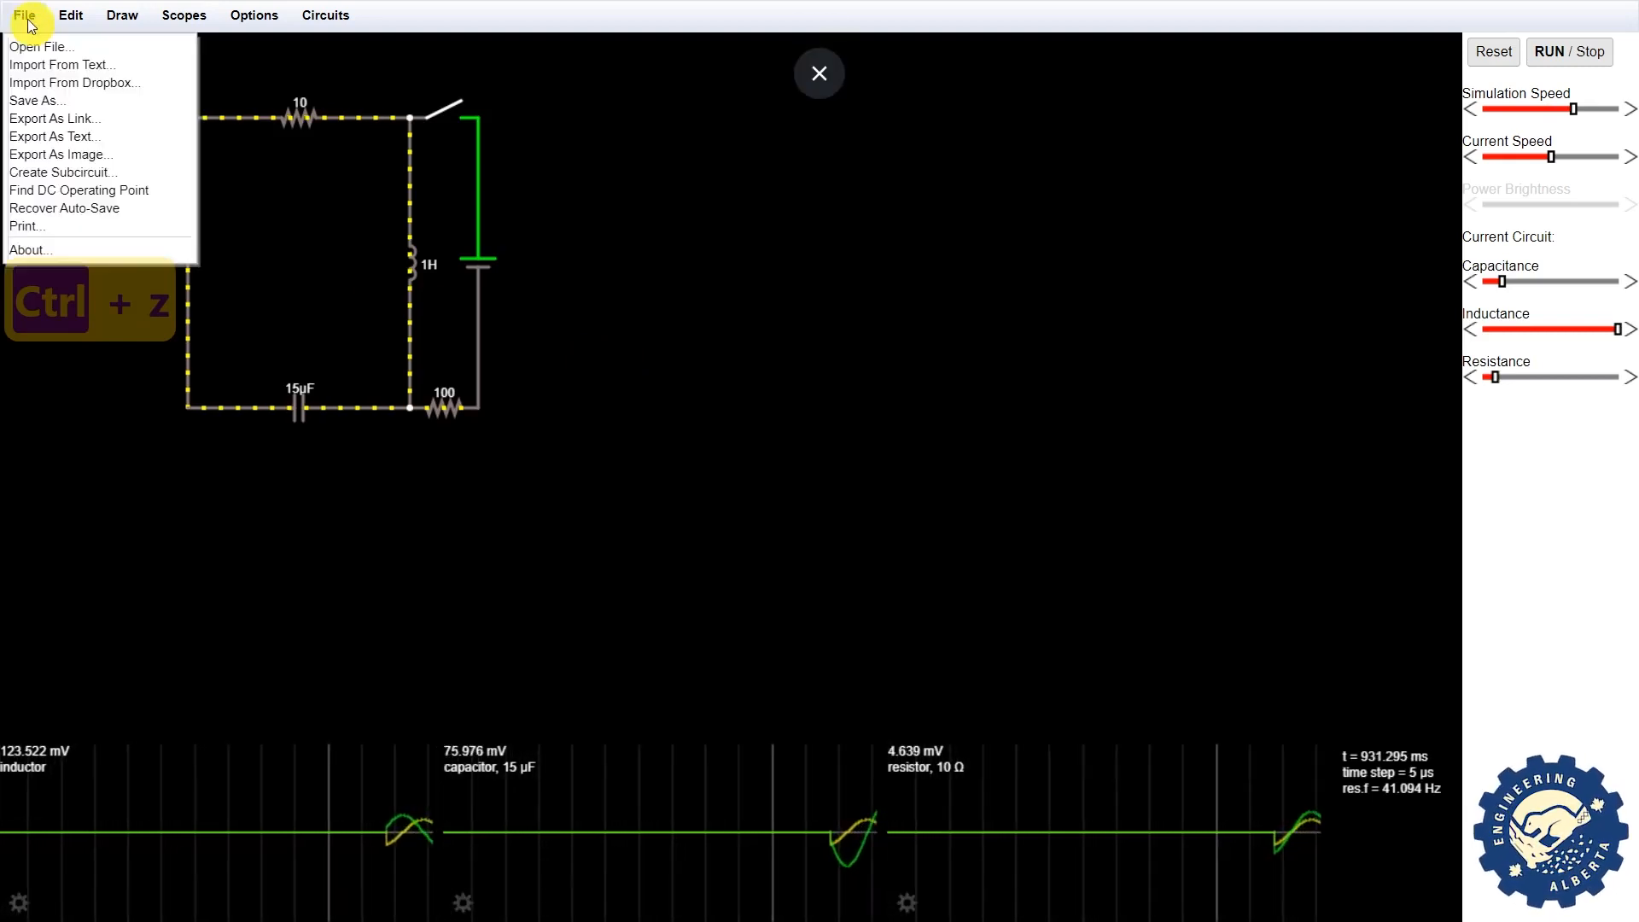
left_click(69, 100)
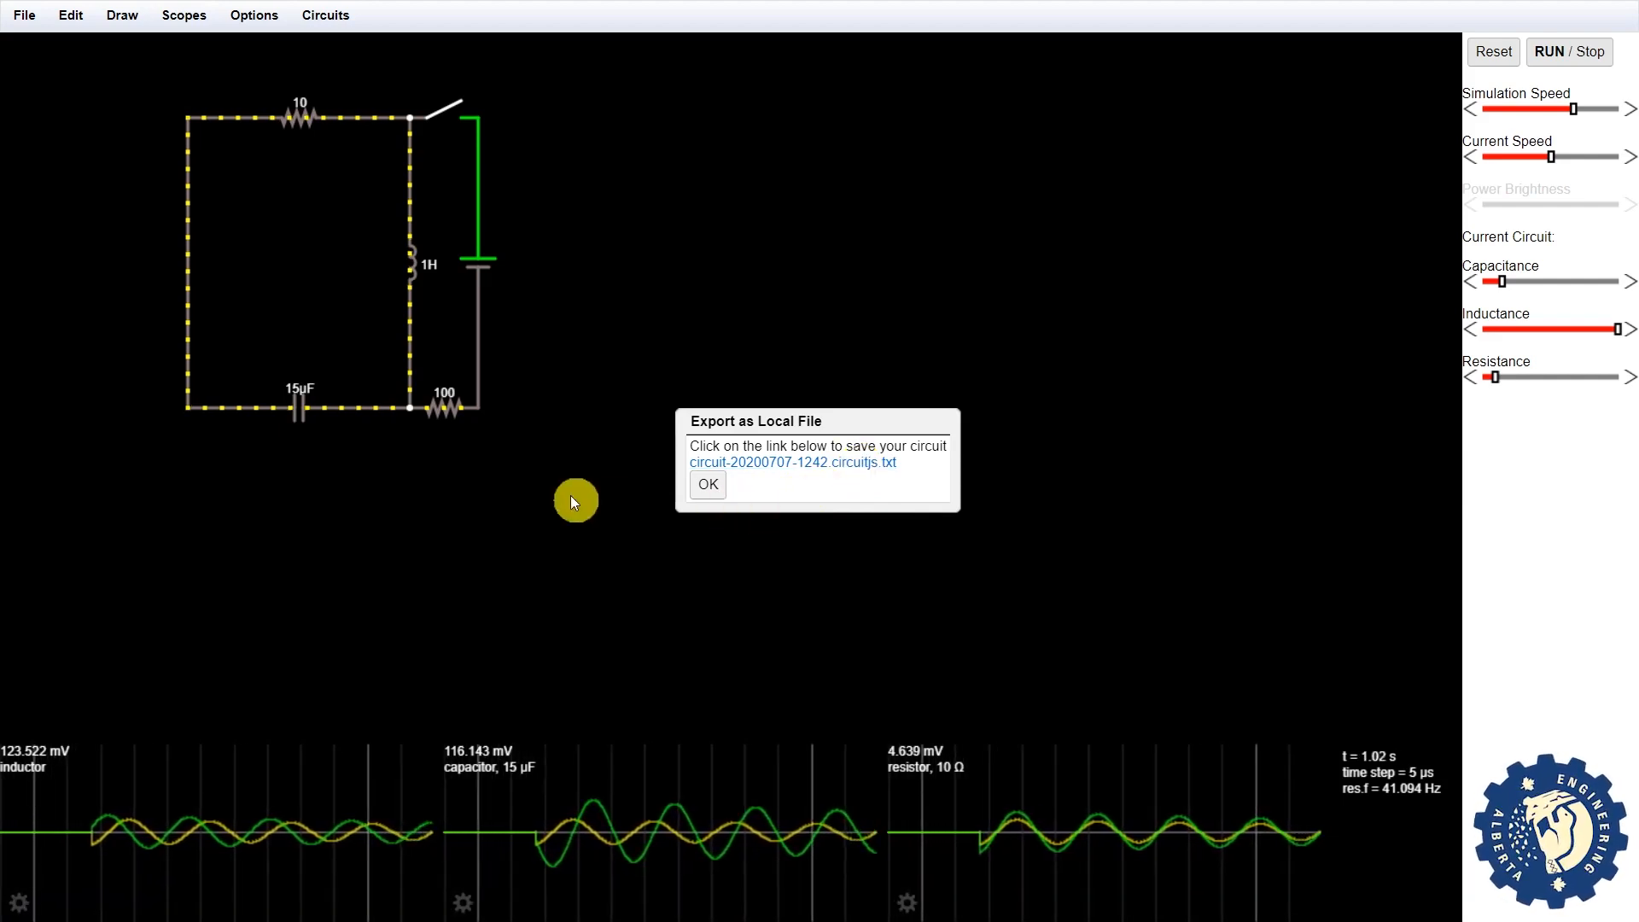
key("Escape")
left_click(707, 488)
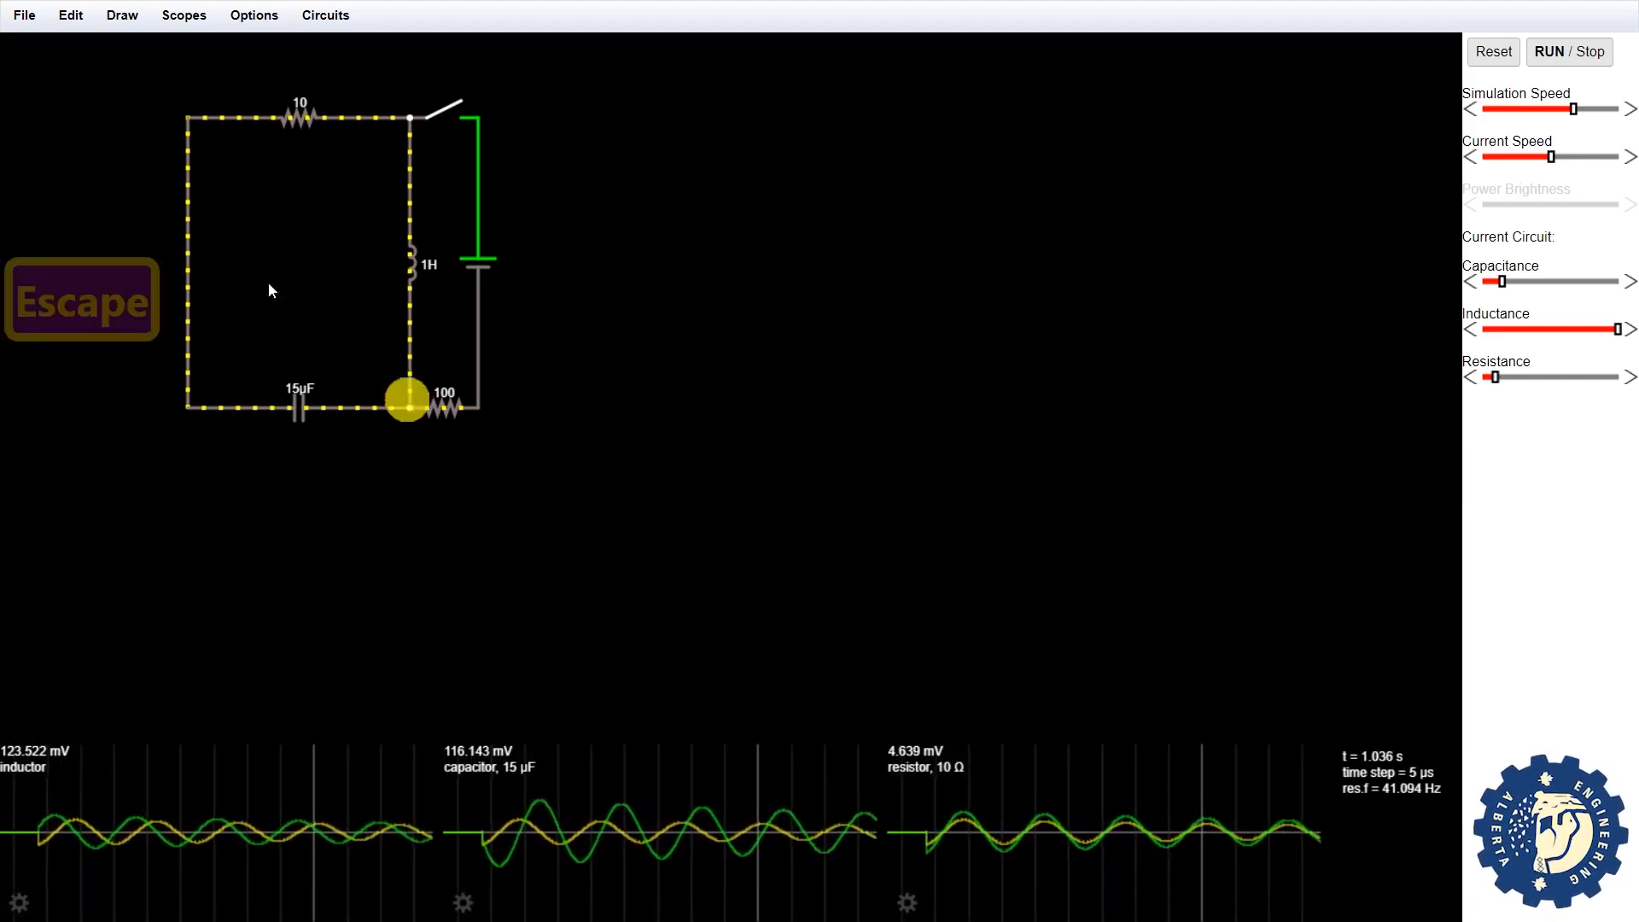
Export the circuit as text, examine the listing down to its last line, and close the export
left_click(22, 31)
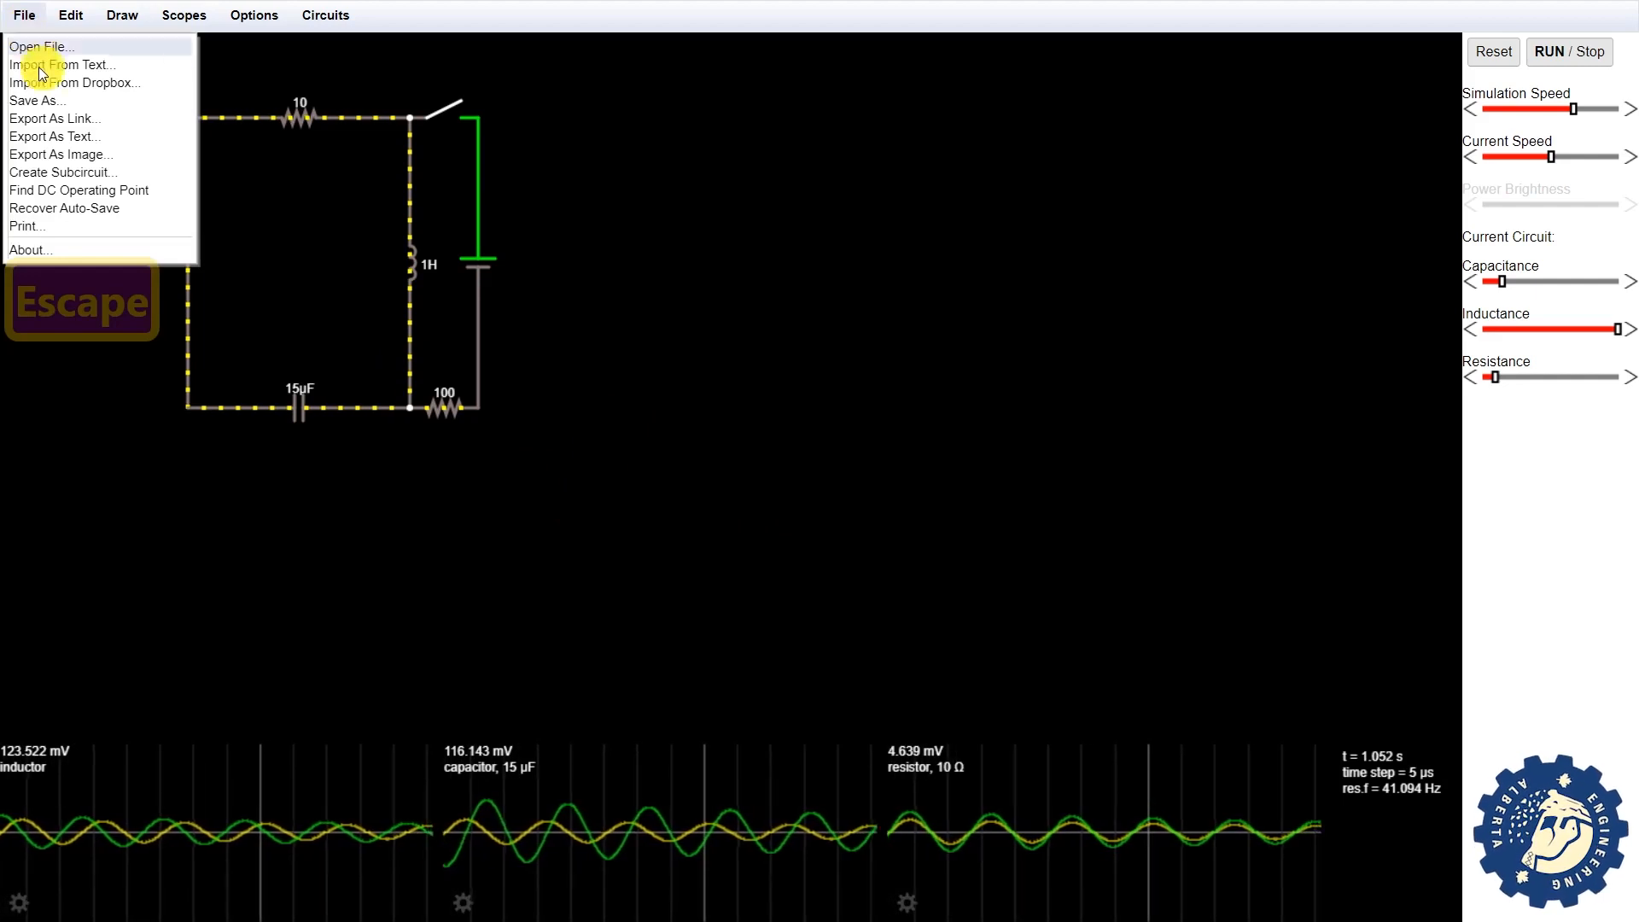
left_click(77, 135)
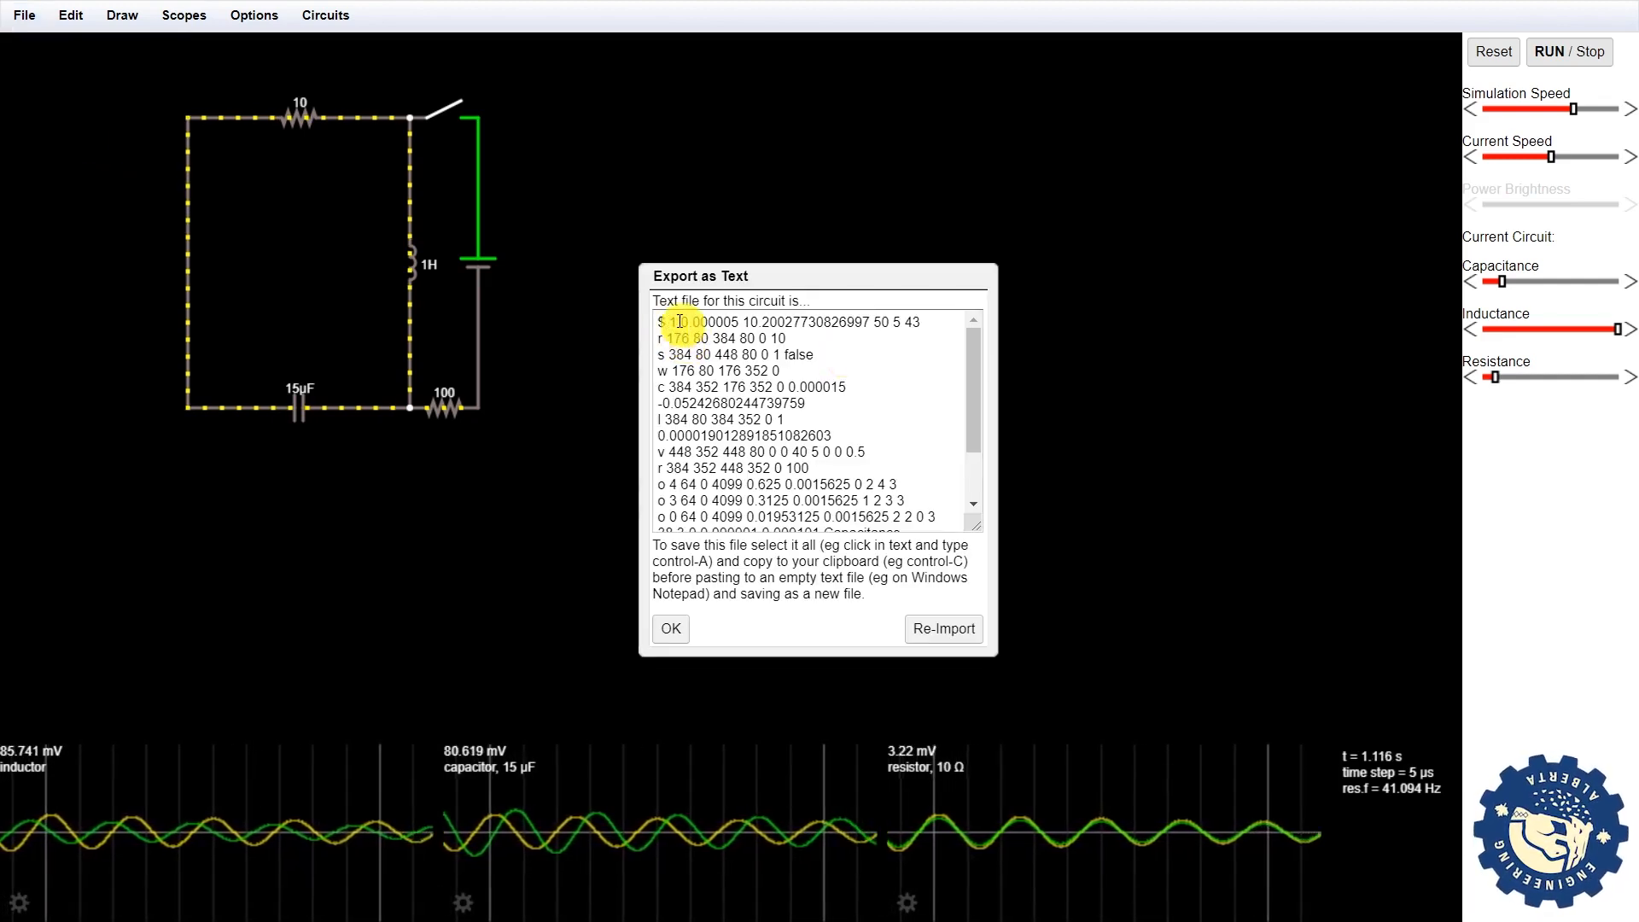
left_click_drag(970, 398, 971, 476)
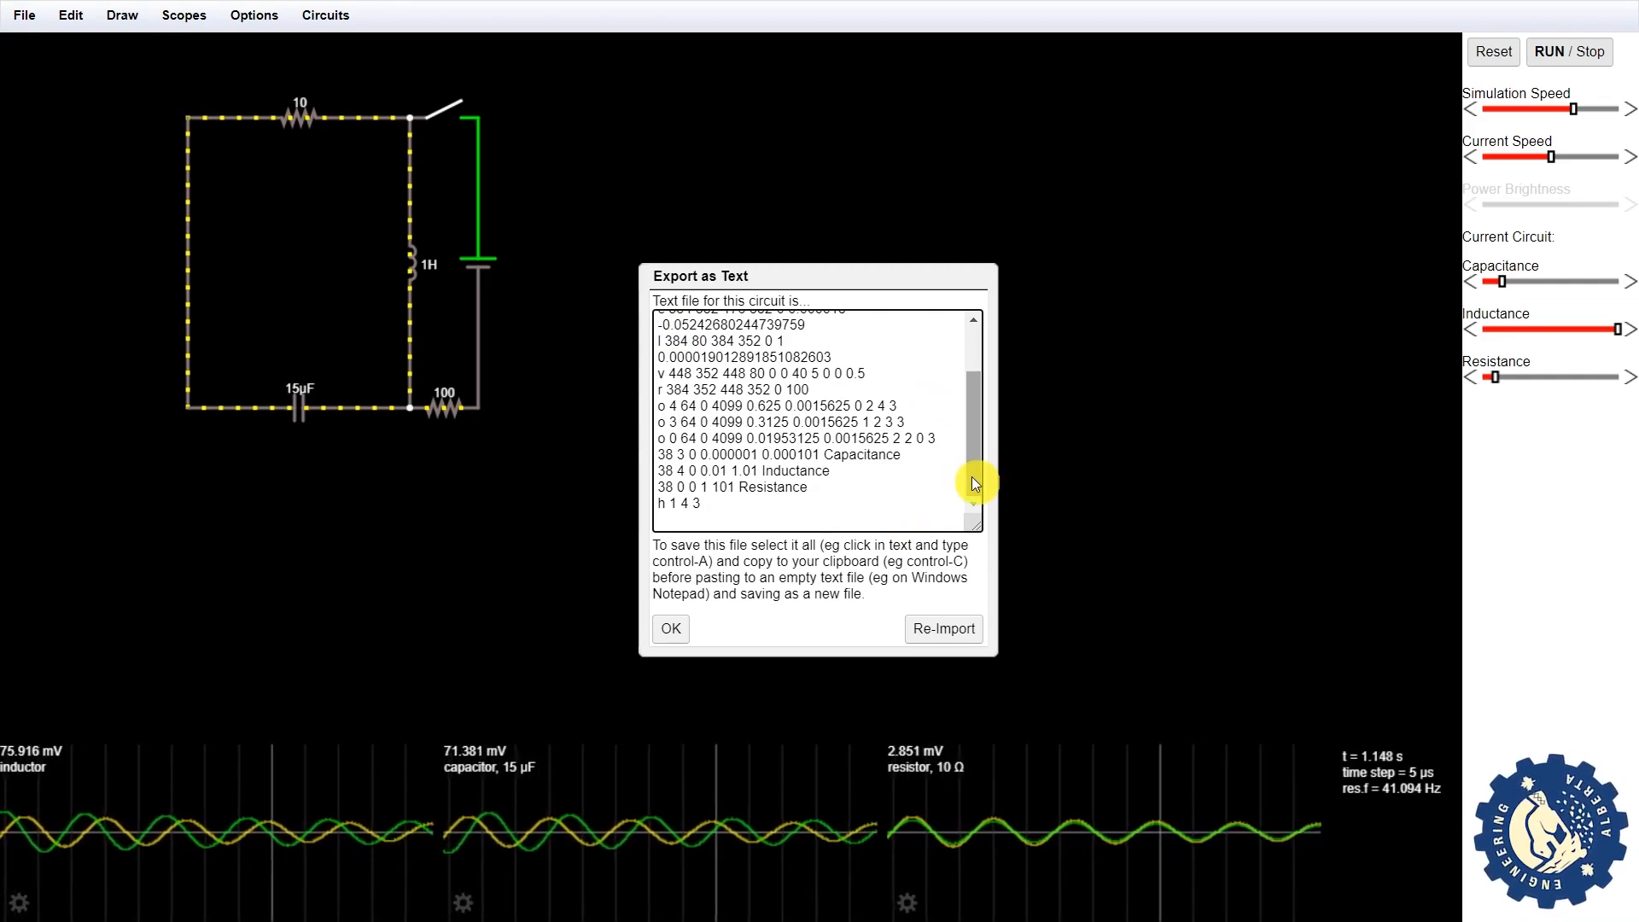
left_click(671, 629)
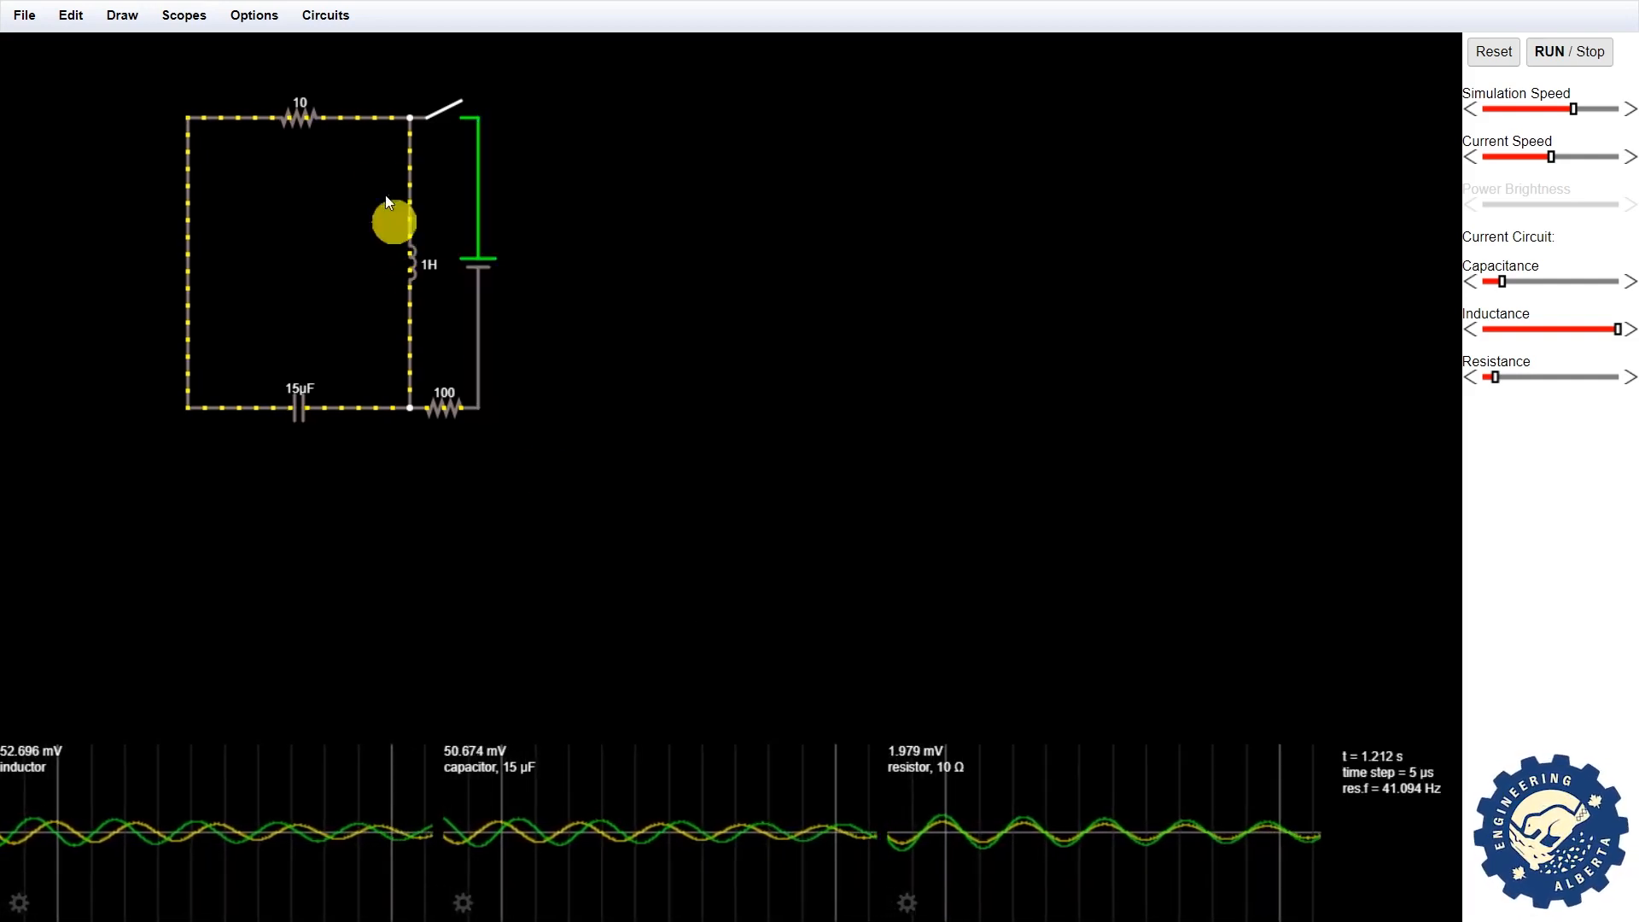
Look through the Basics category of the built-in example circuits without loading one
left_click(316, 18)
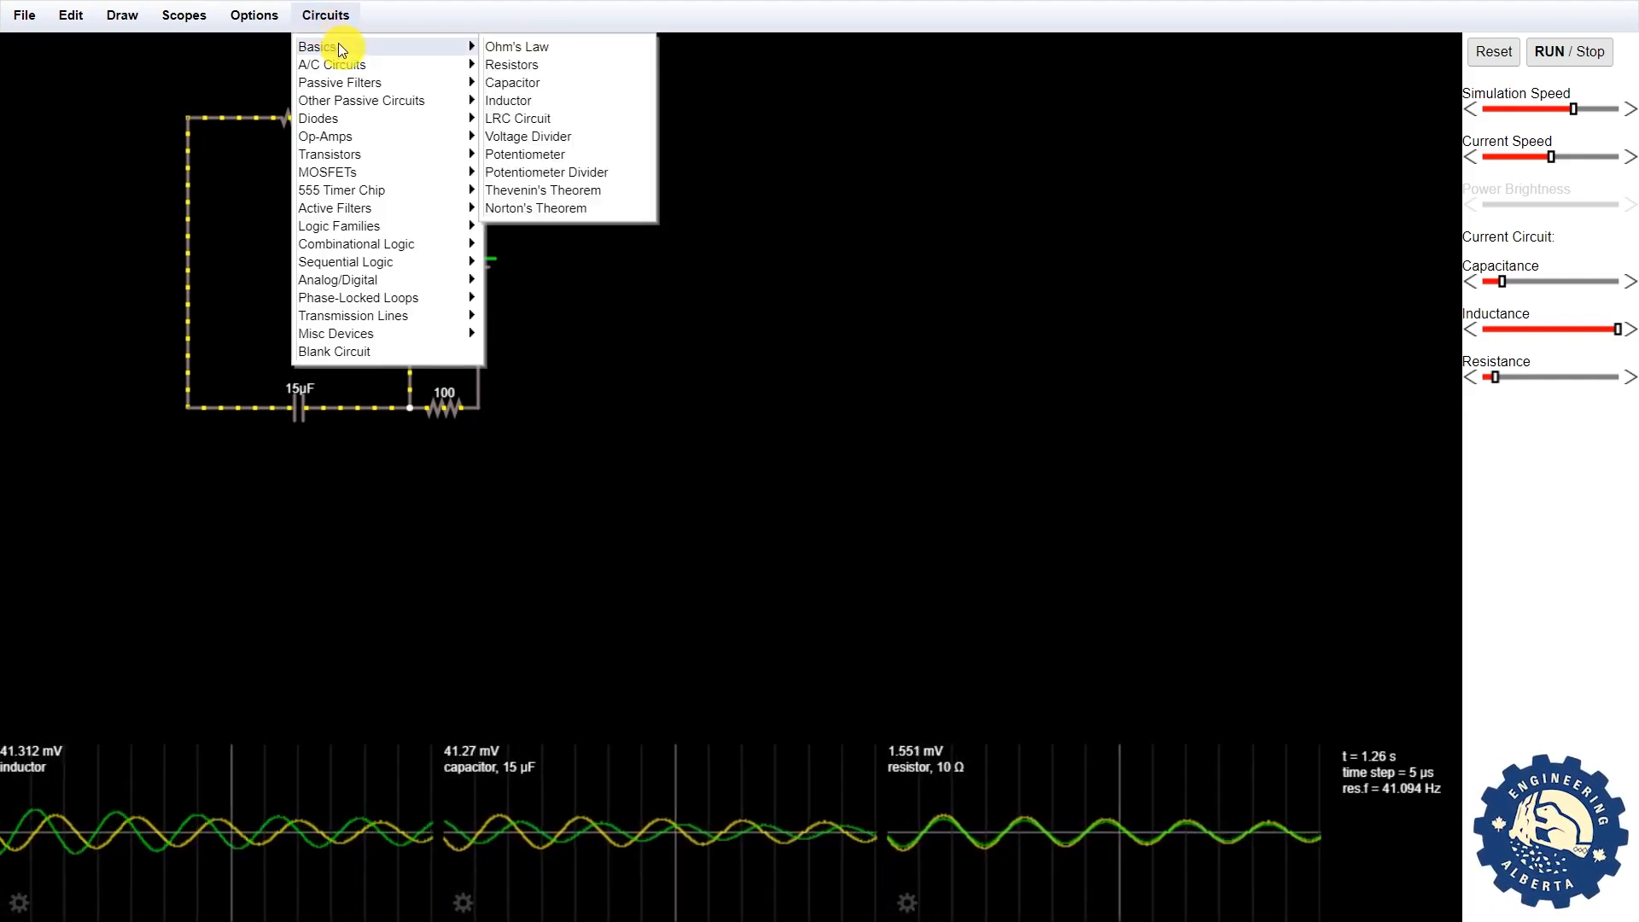
mouse_move(356, 63)
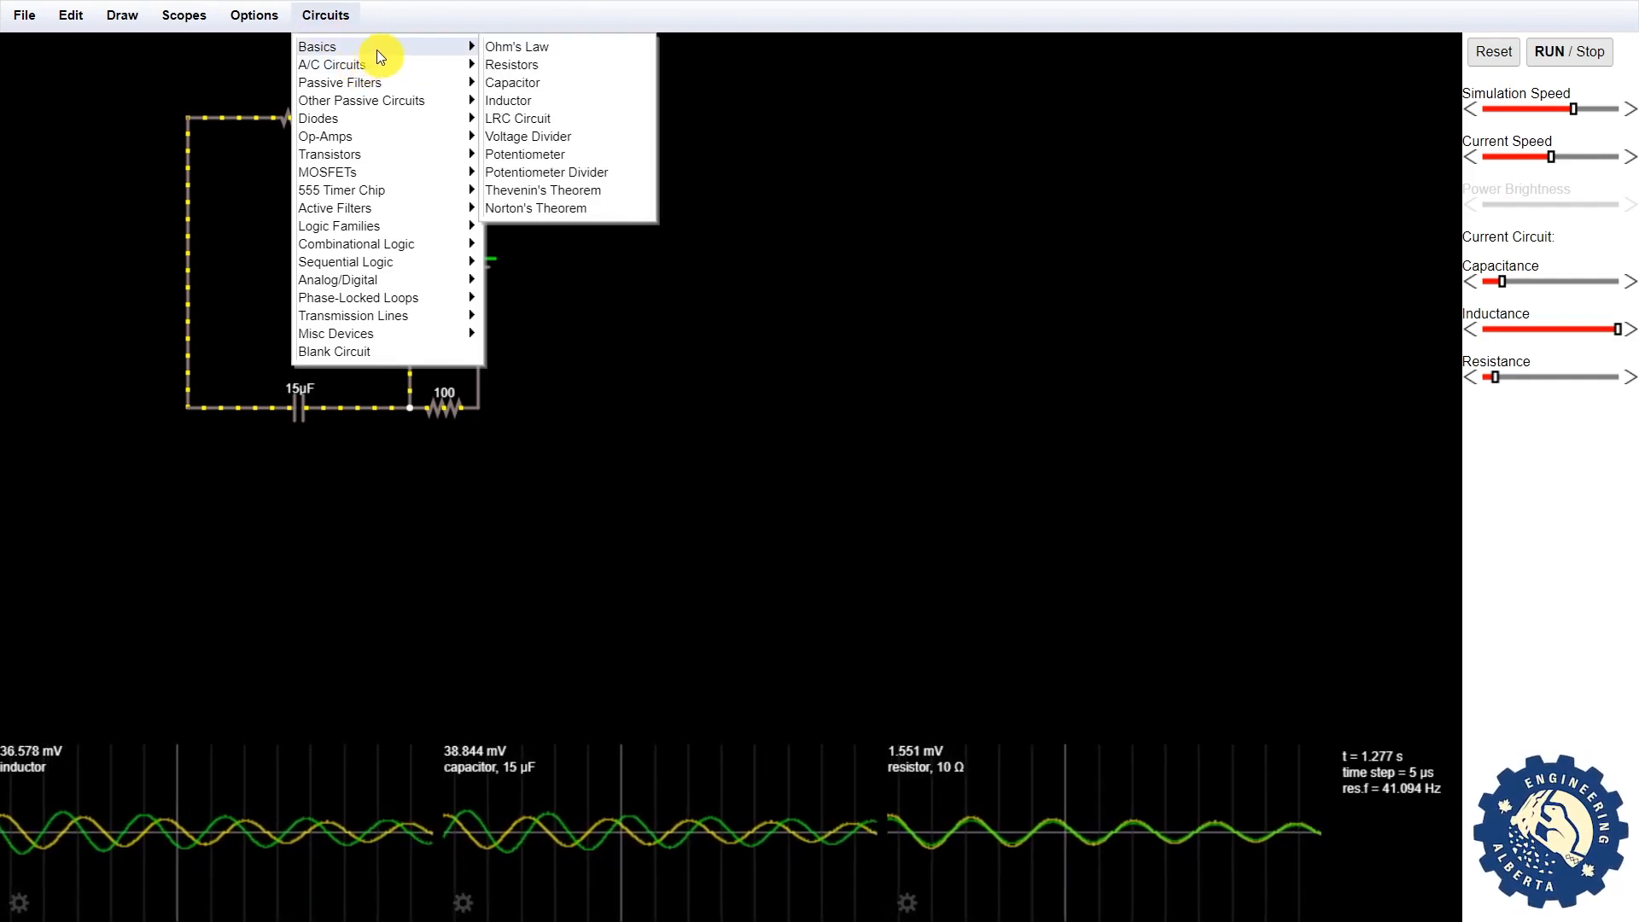
left_click(822, 364)
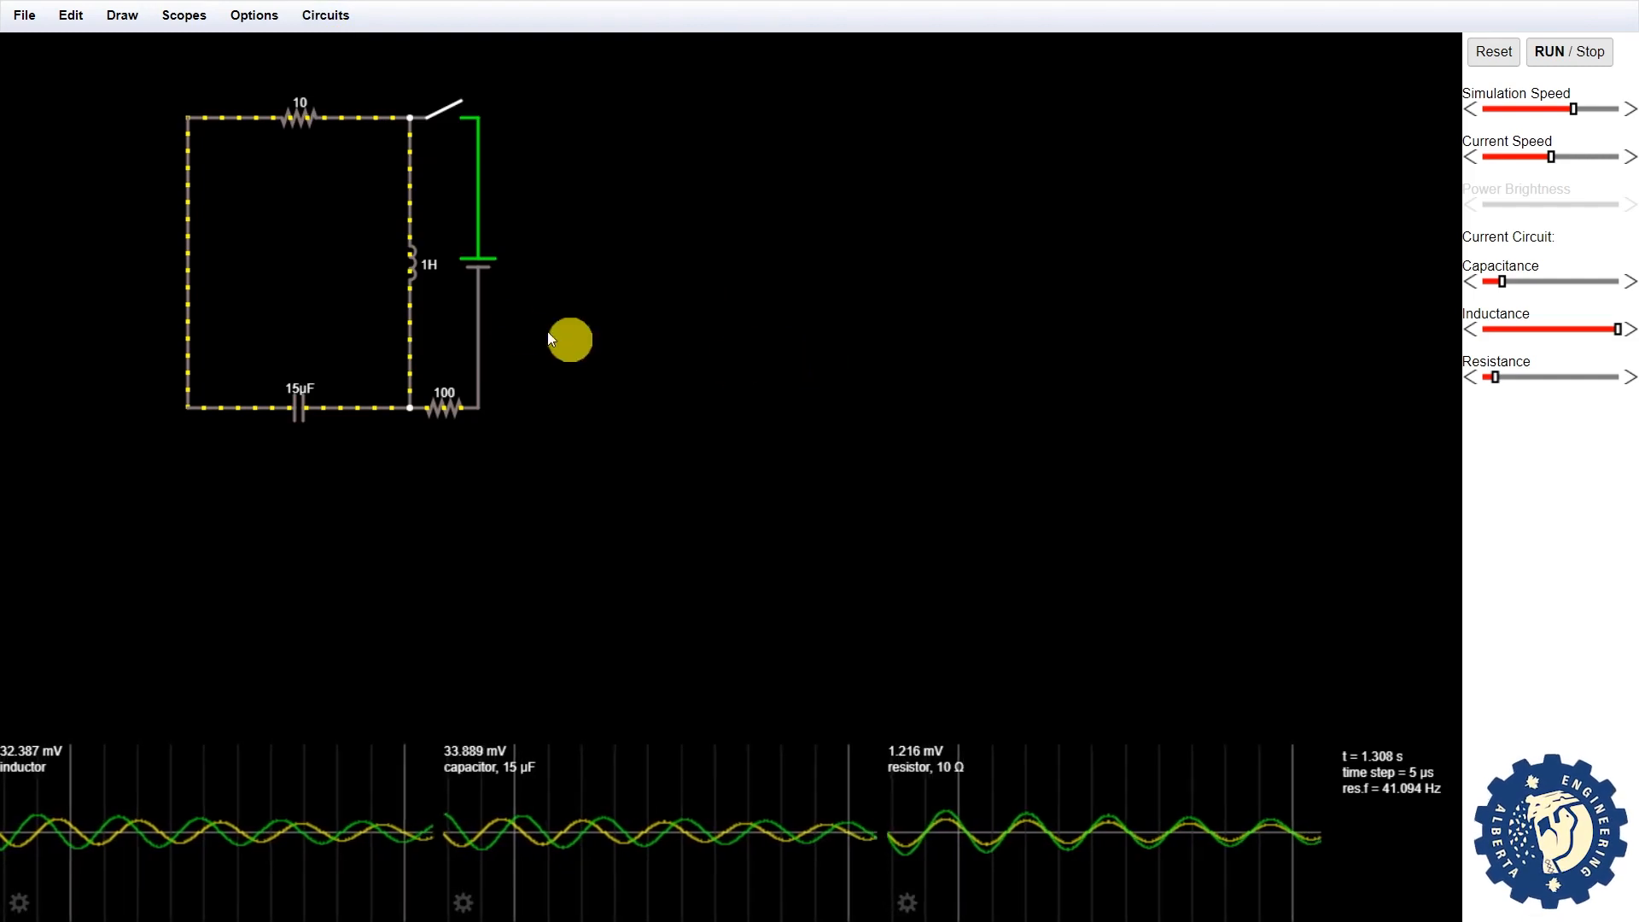
Turn off Conventional Current Motion, and close the switch between the inductor branch and the battery
left_click(245, 26)
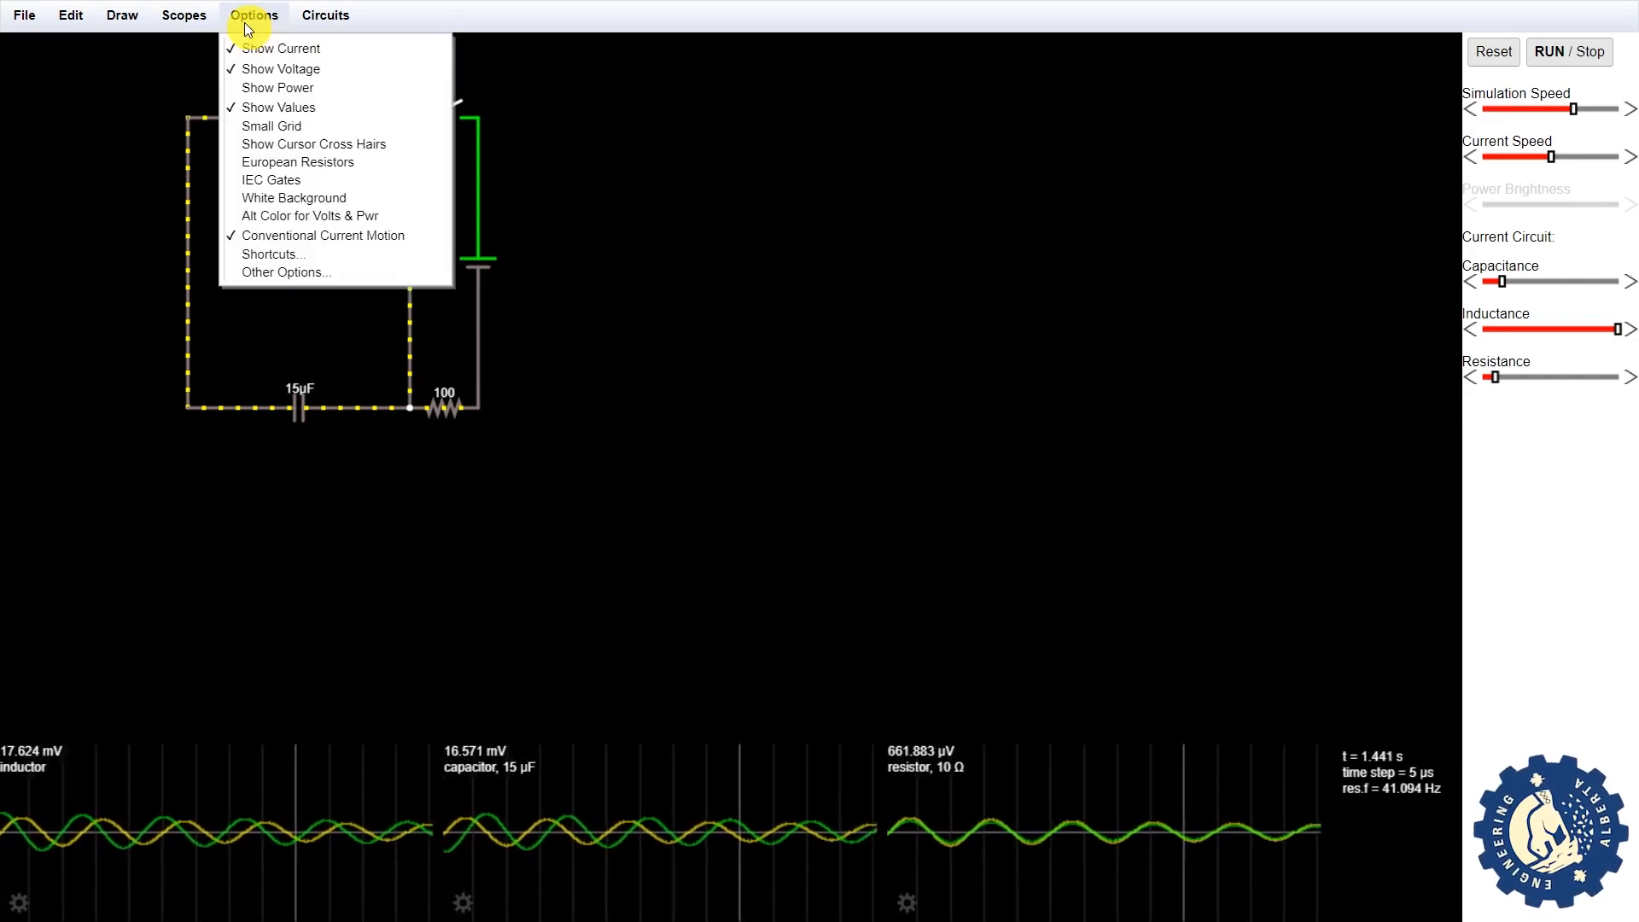
left_click(304, 228)
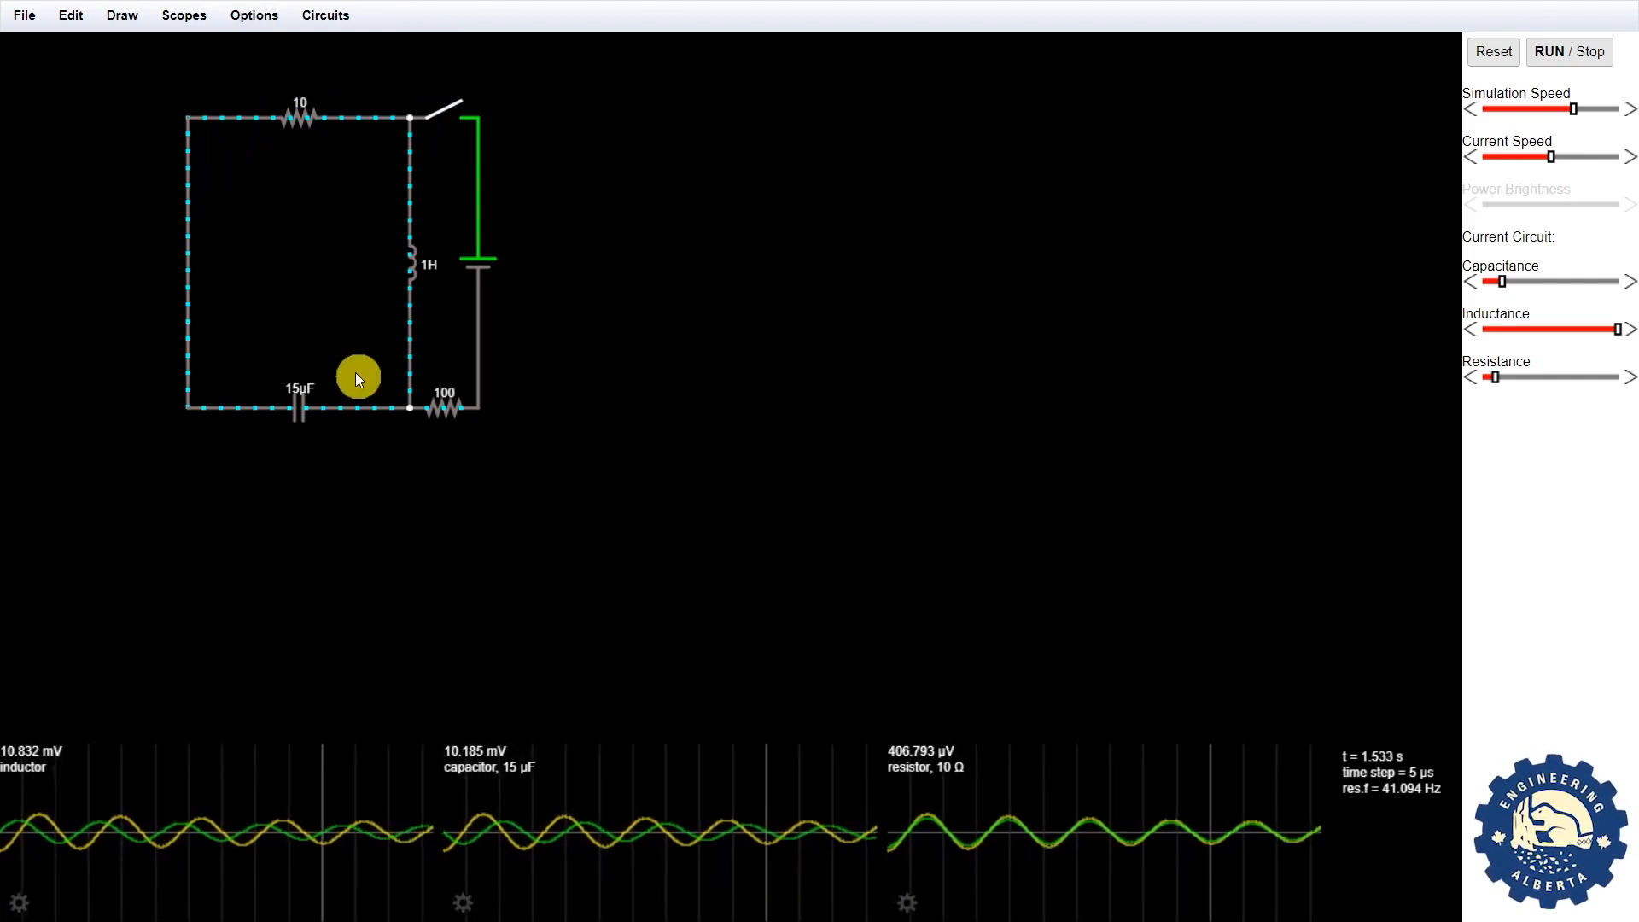
left_click(477, 123)
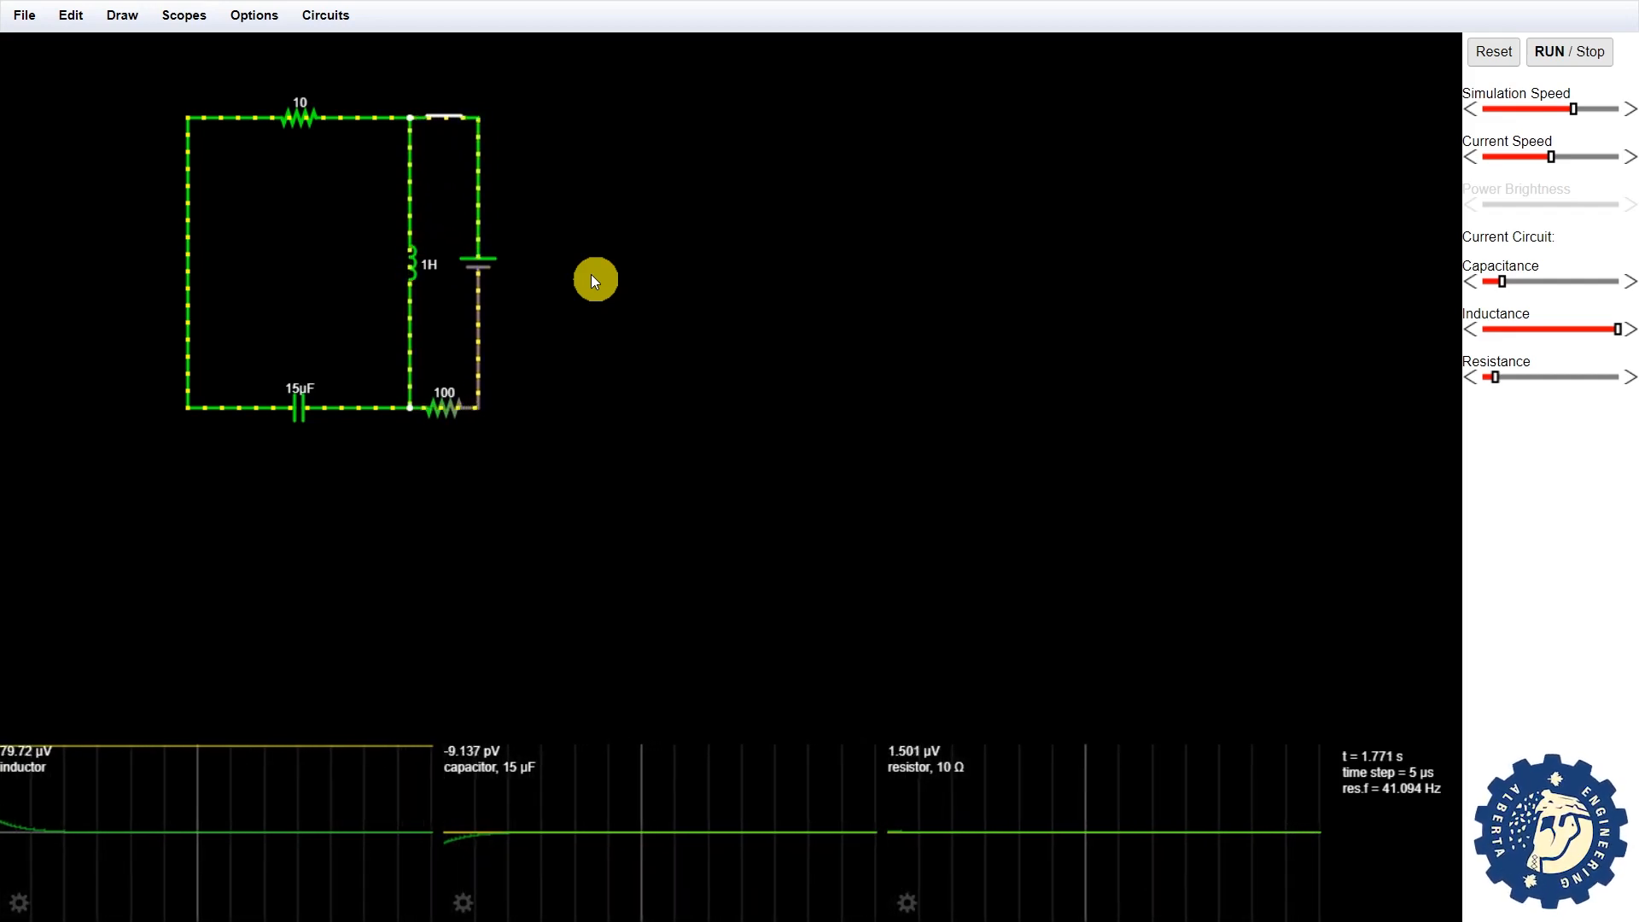
Load the Blank Circuit preset, and undo it to bring the LRC circuit back
left_click(320, 14)
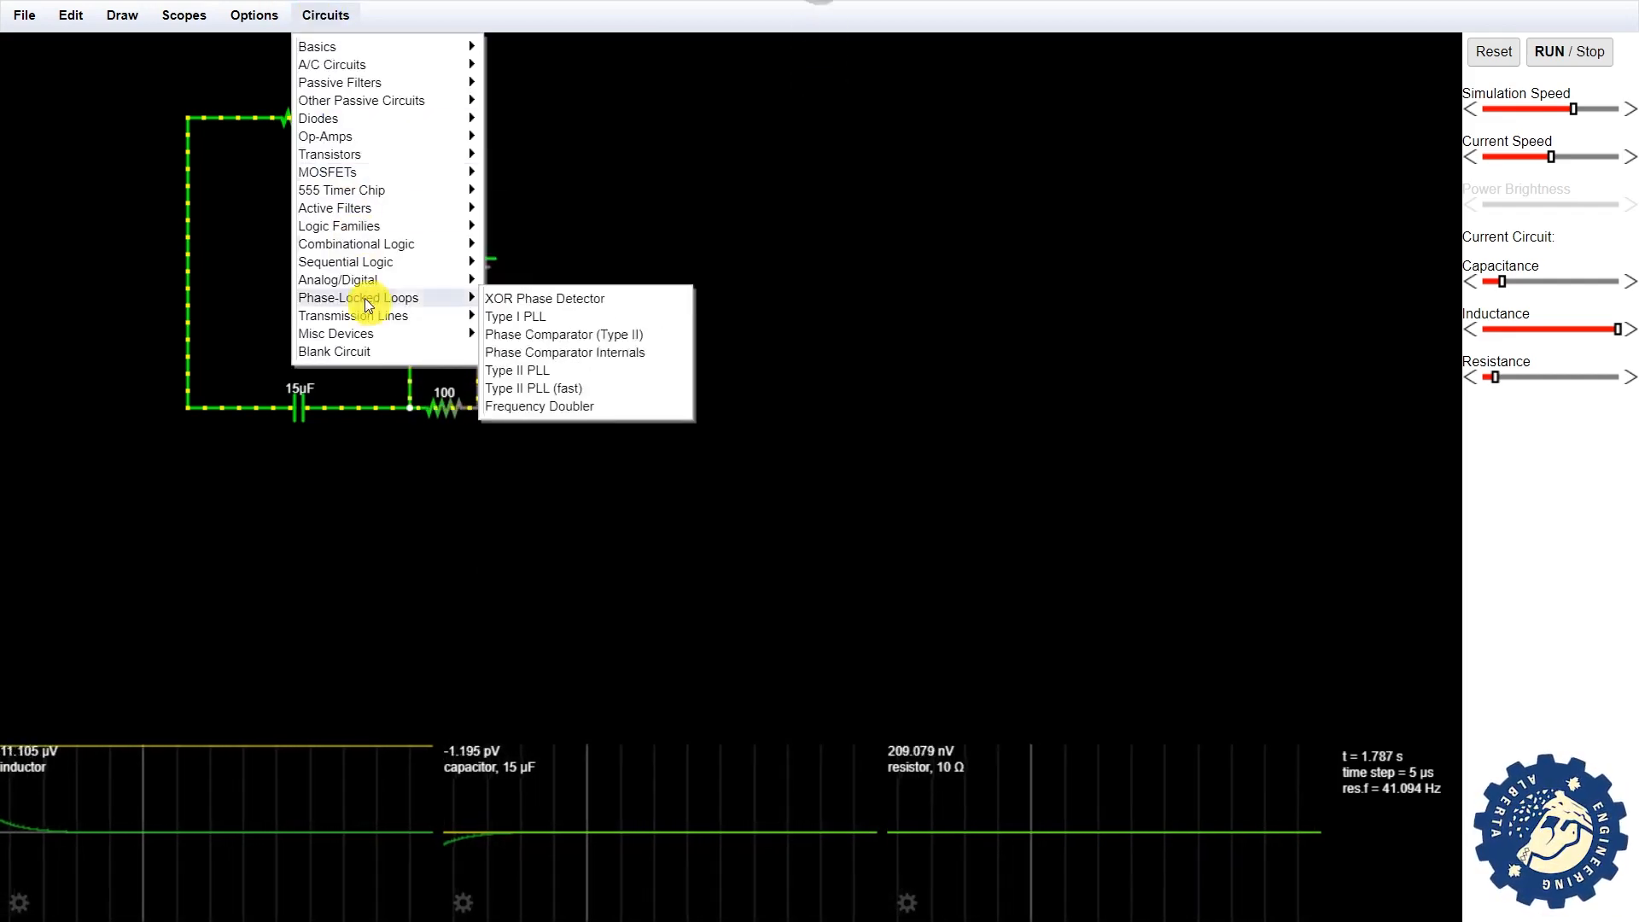
left_click(345, 351)
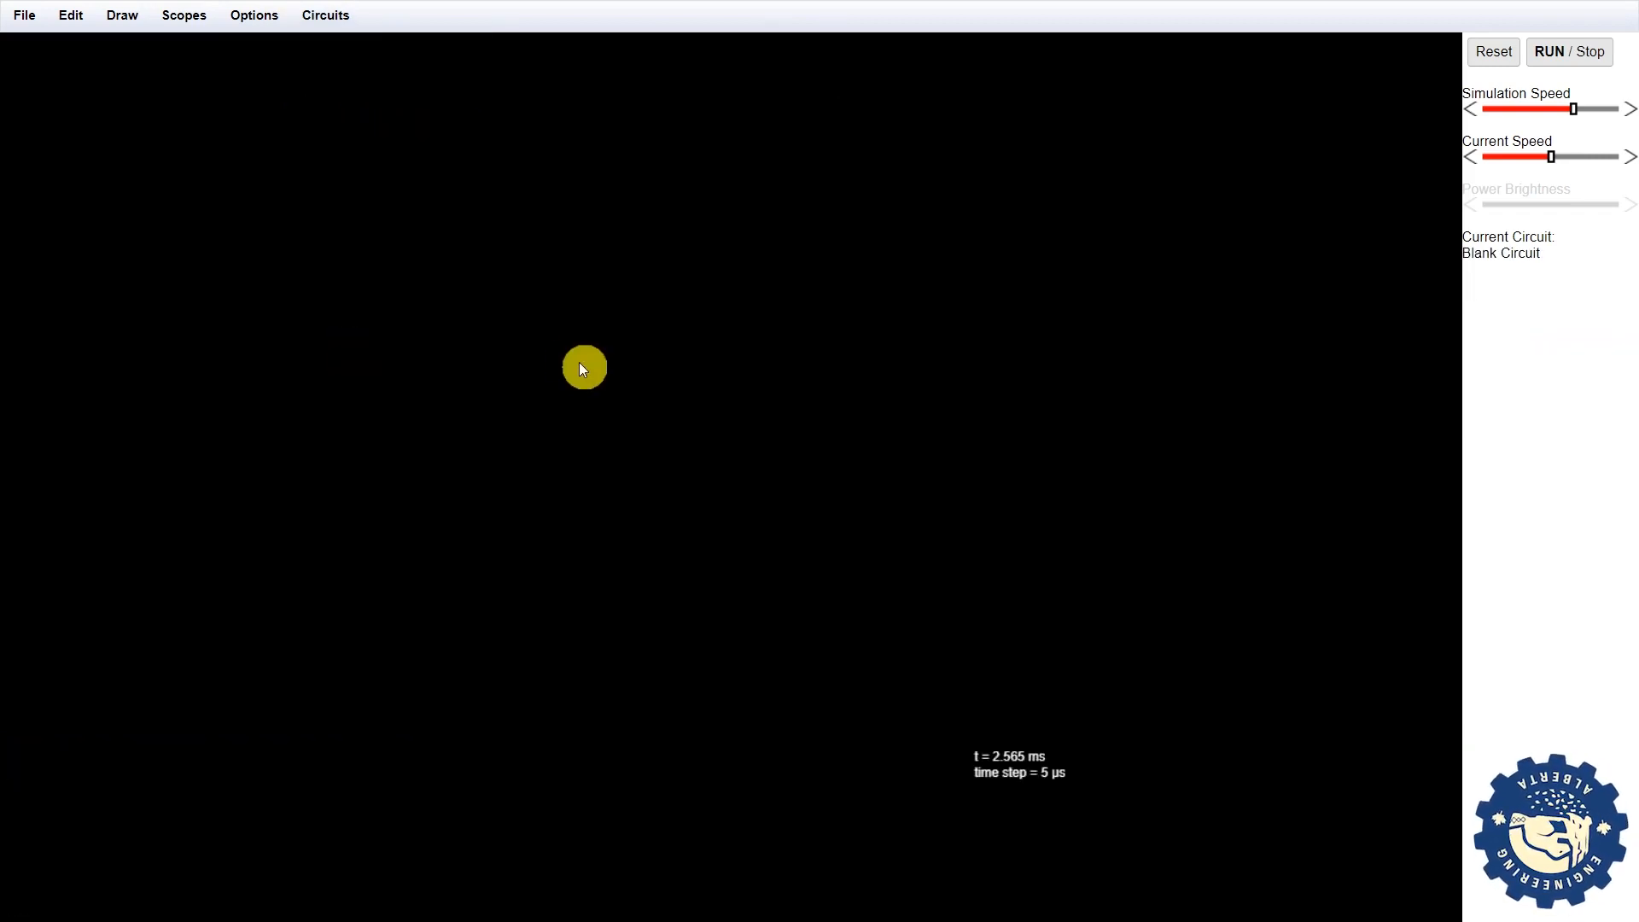
key("ctrl+z")
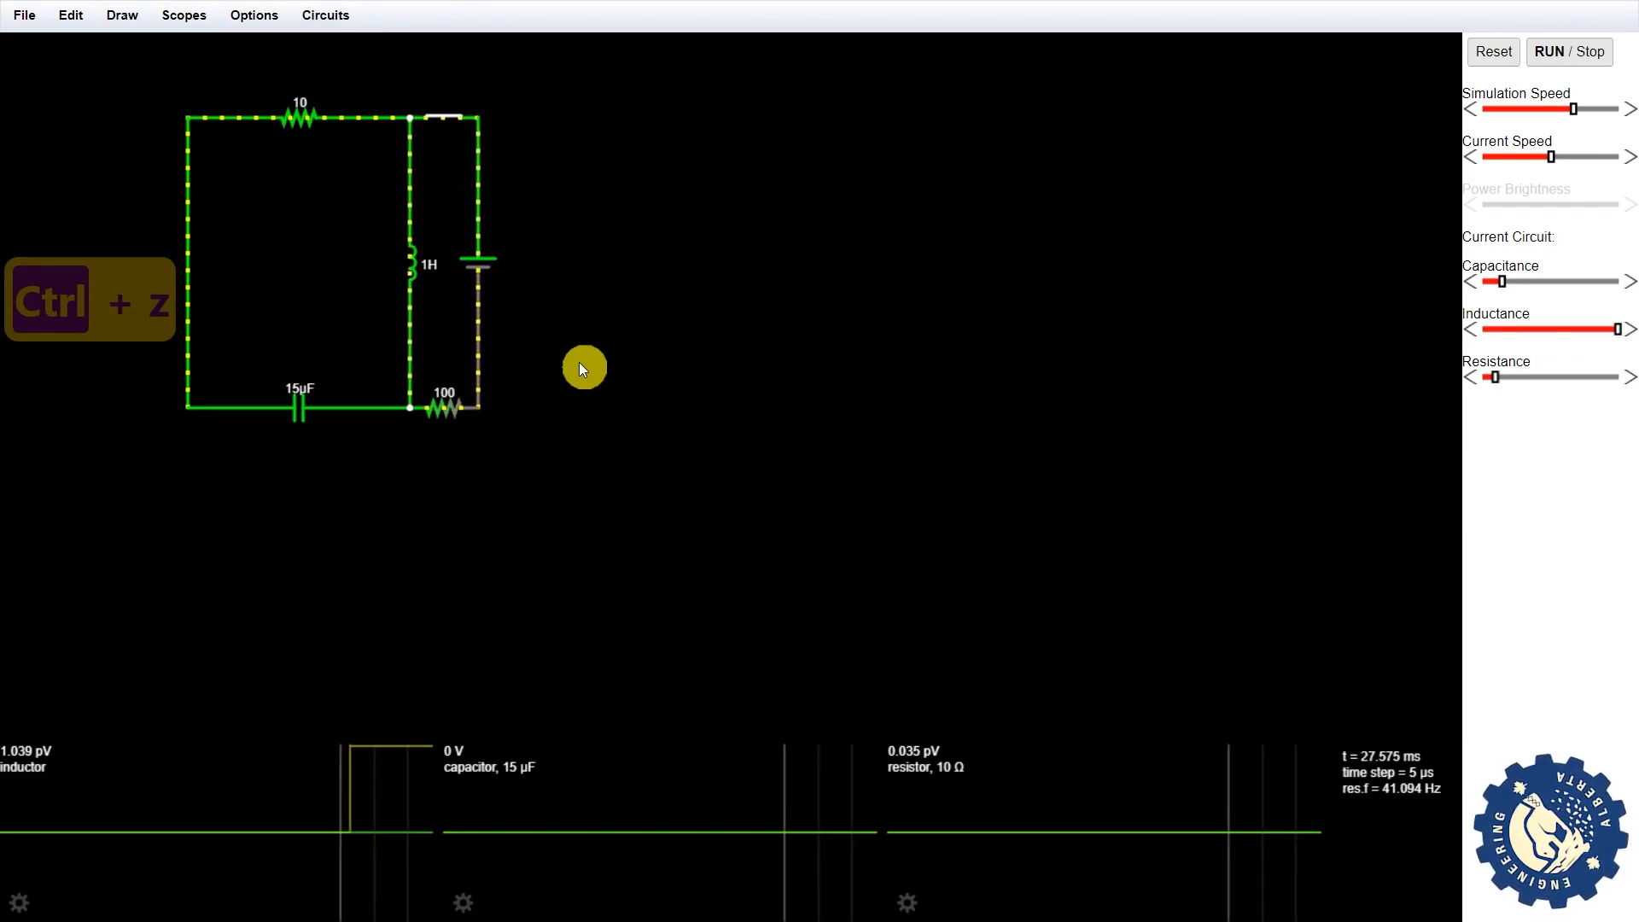
Select all elements of the LRC circuit and delete them to clear the canvas
key("ctrl+a")
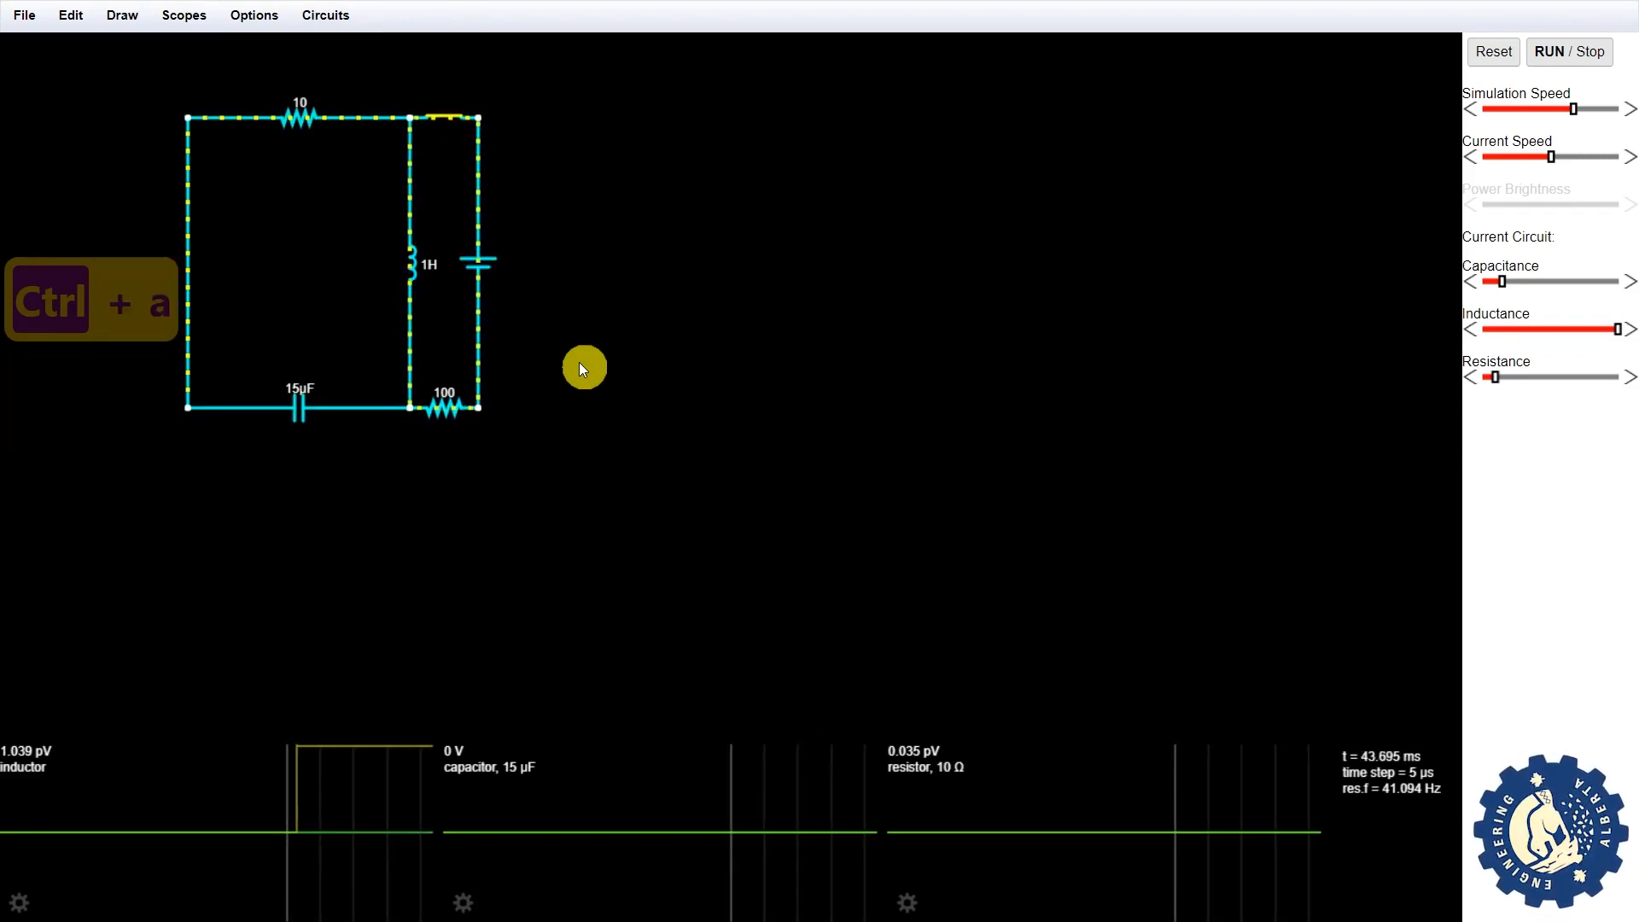
key("Delete")
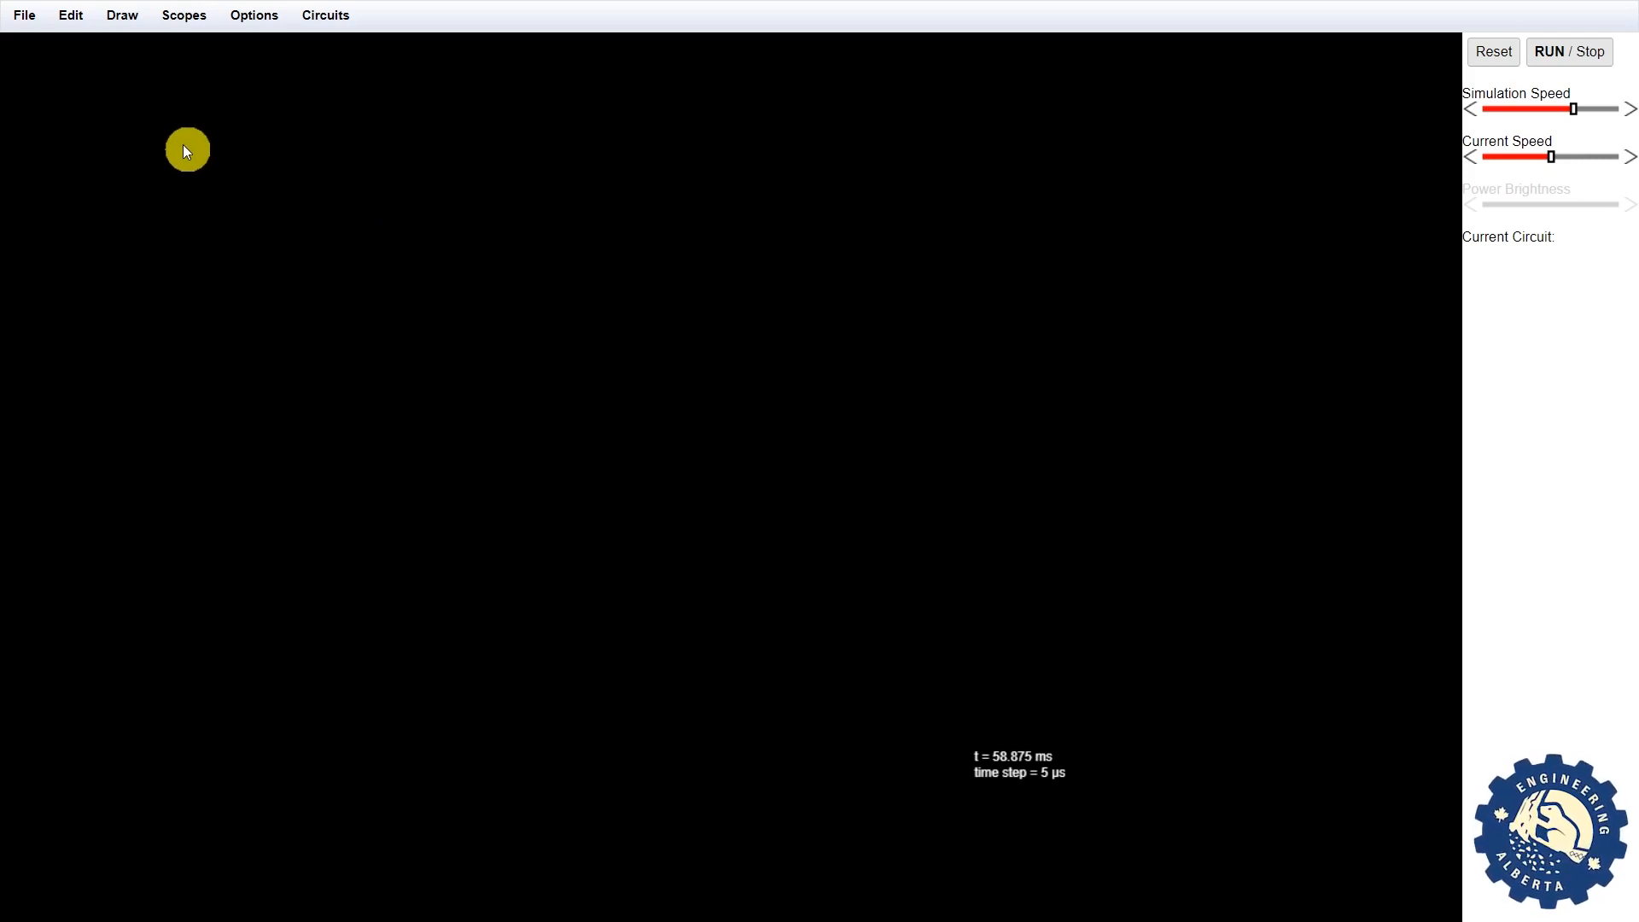
Draw a vertical wire in the upper part of the empty canvas, and undo it
left_click(117, 20)
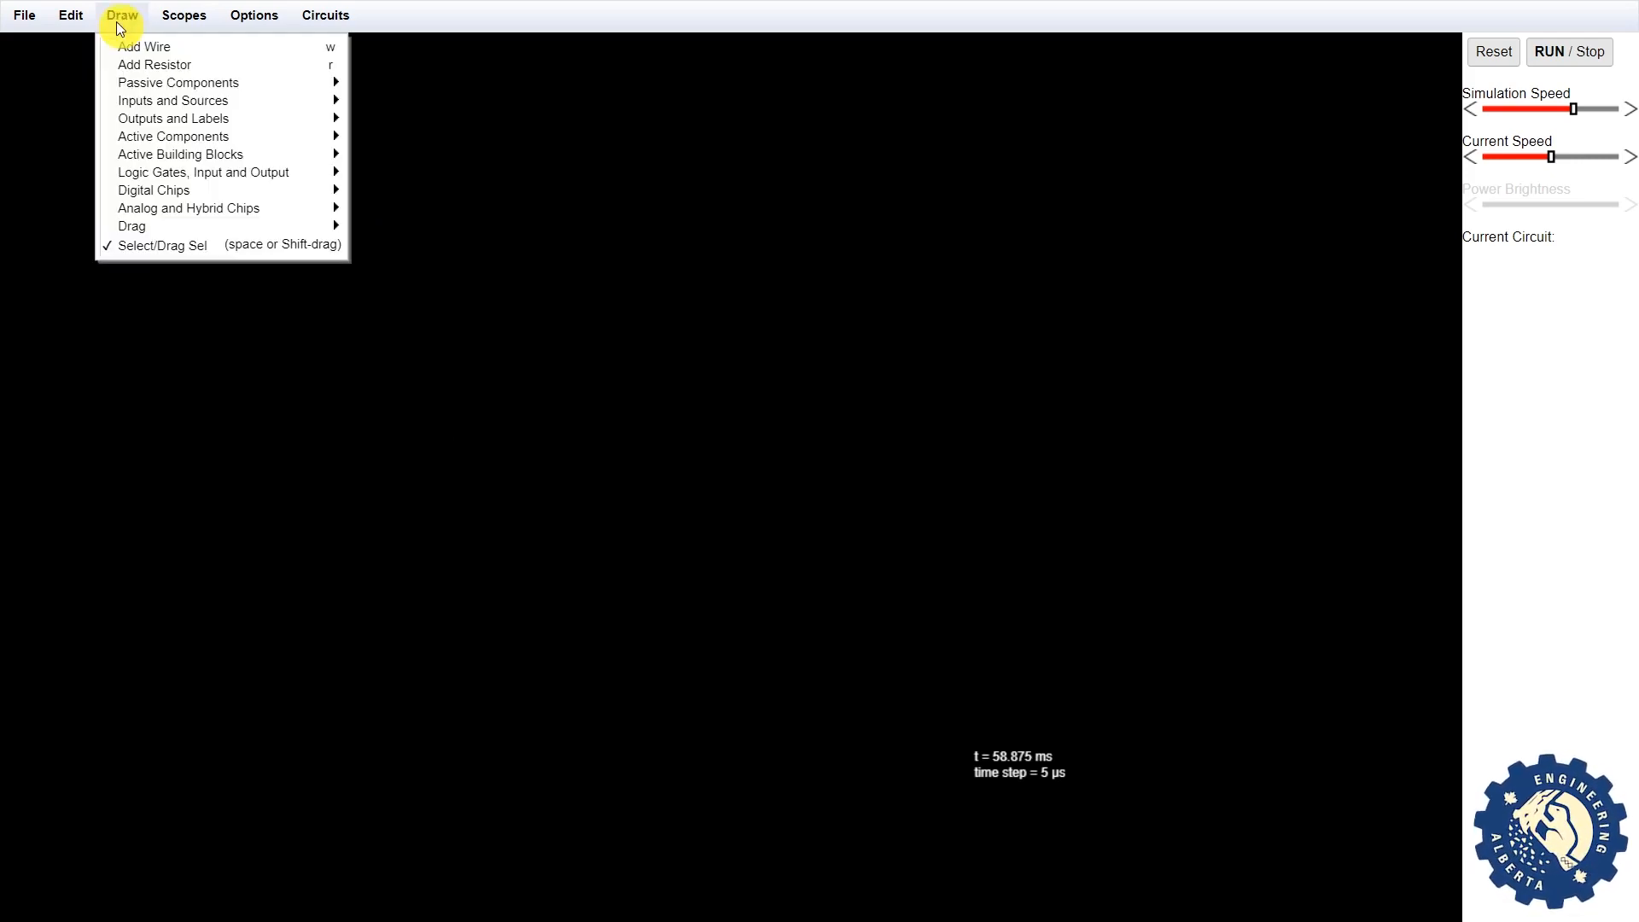
left_click(131, 46)
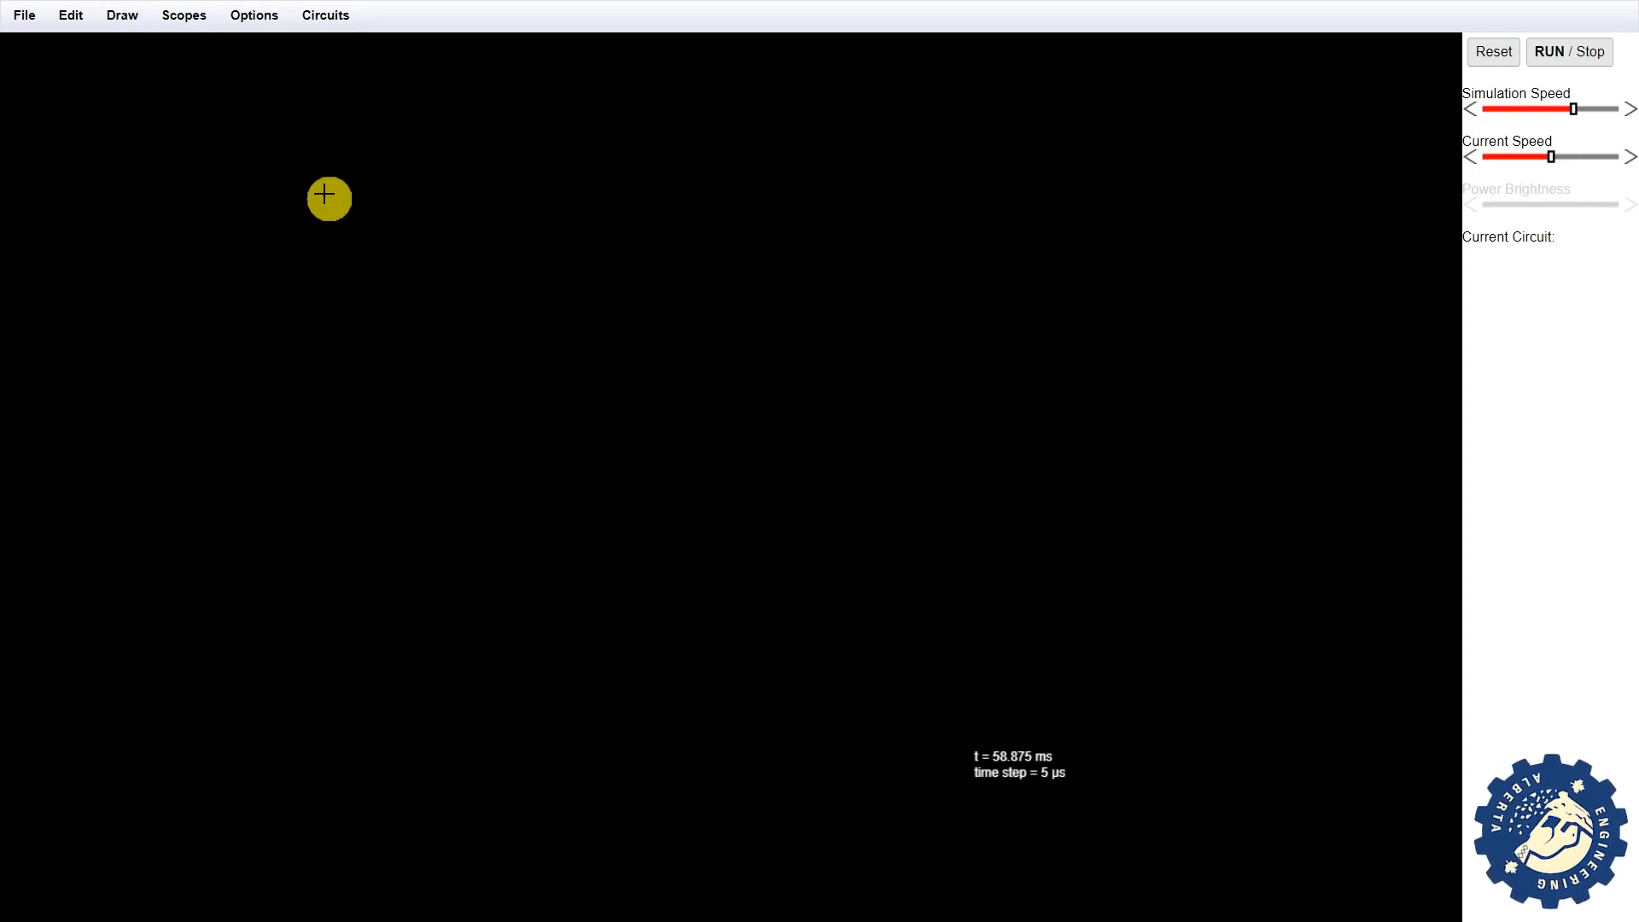
left_click_drag(324, 194, 325, 403)
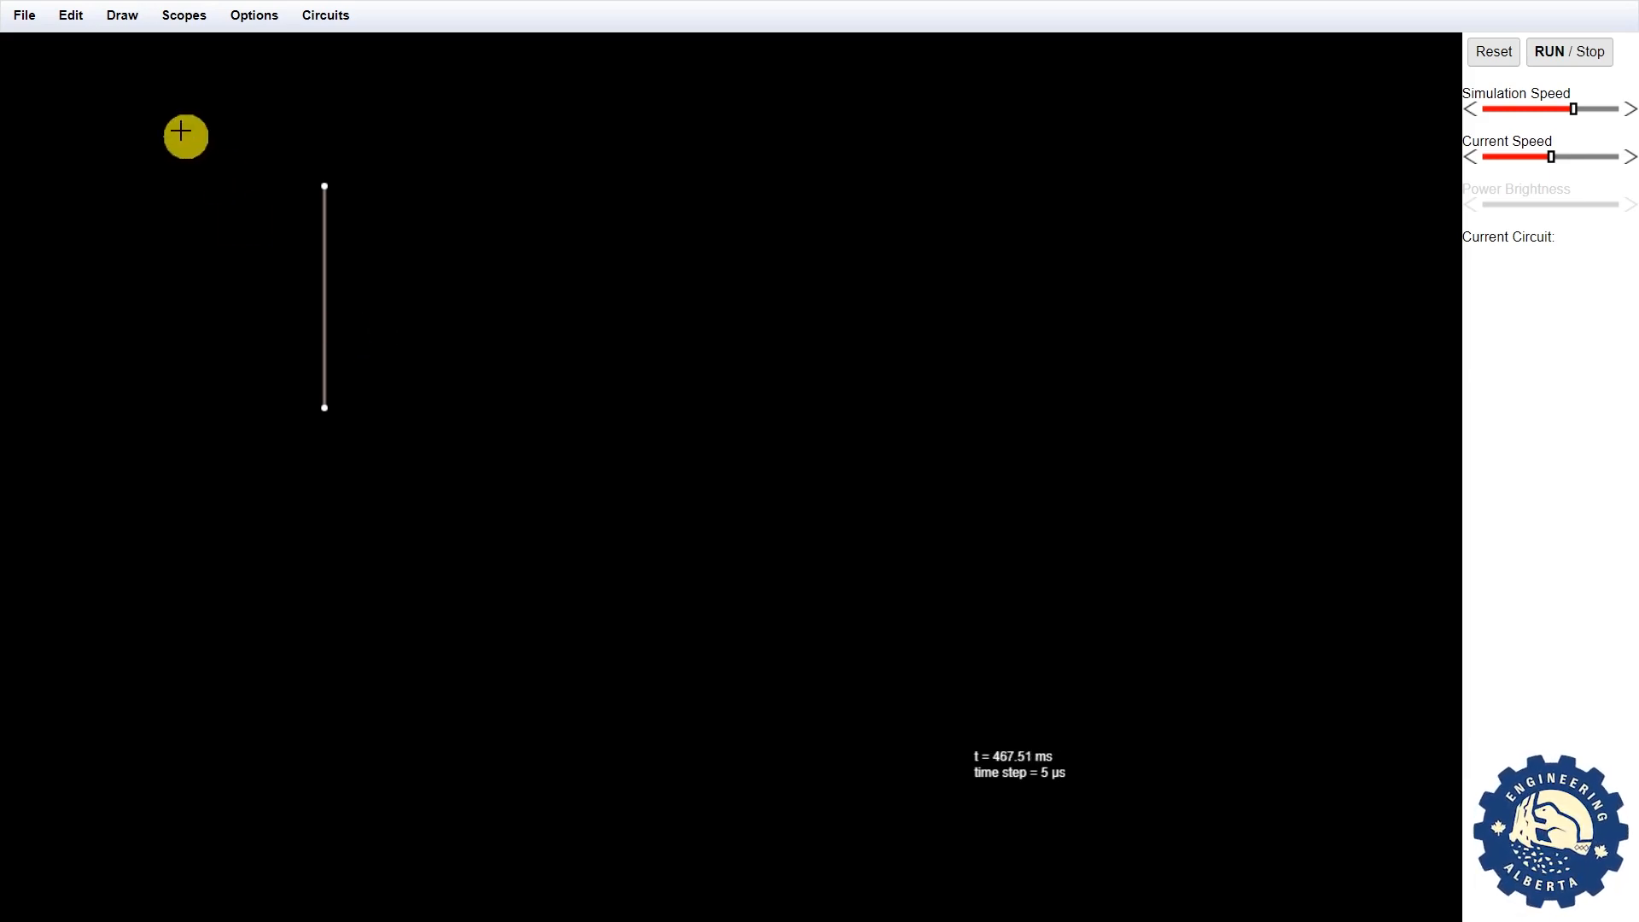
left_click(74, 25)
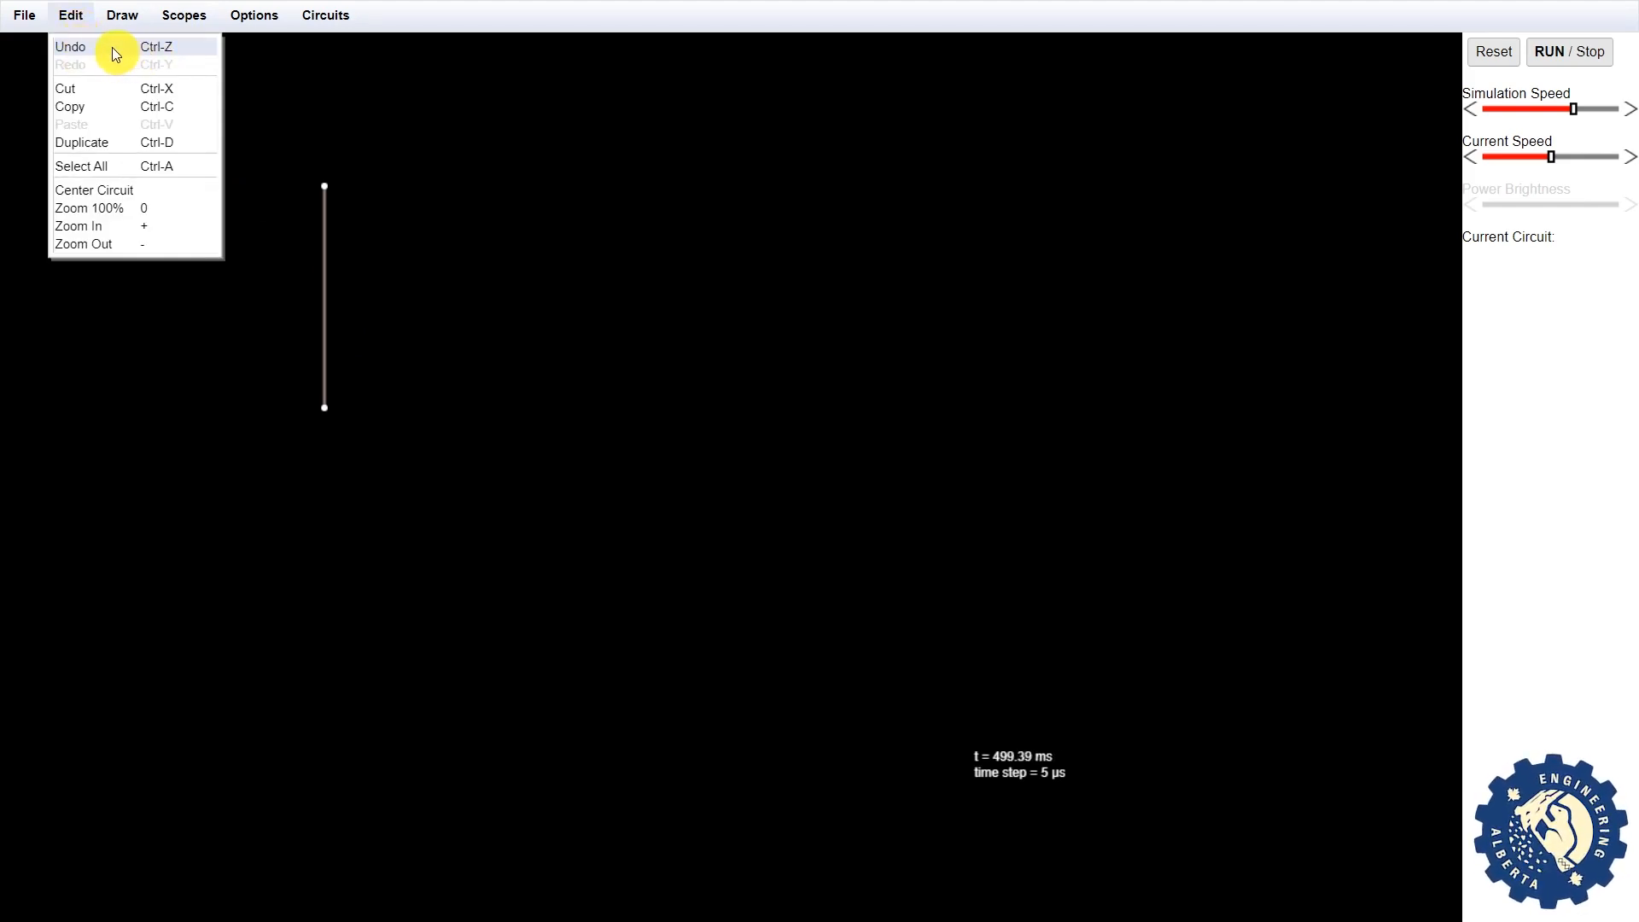
left_click(116, 52)
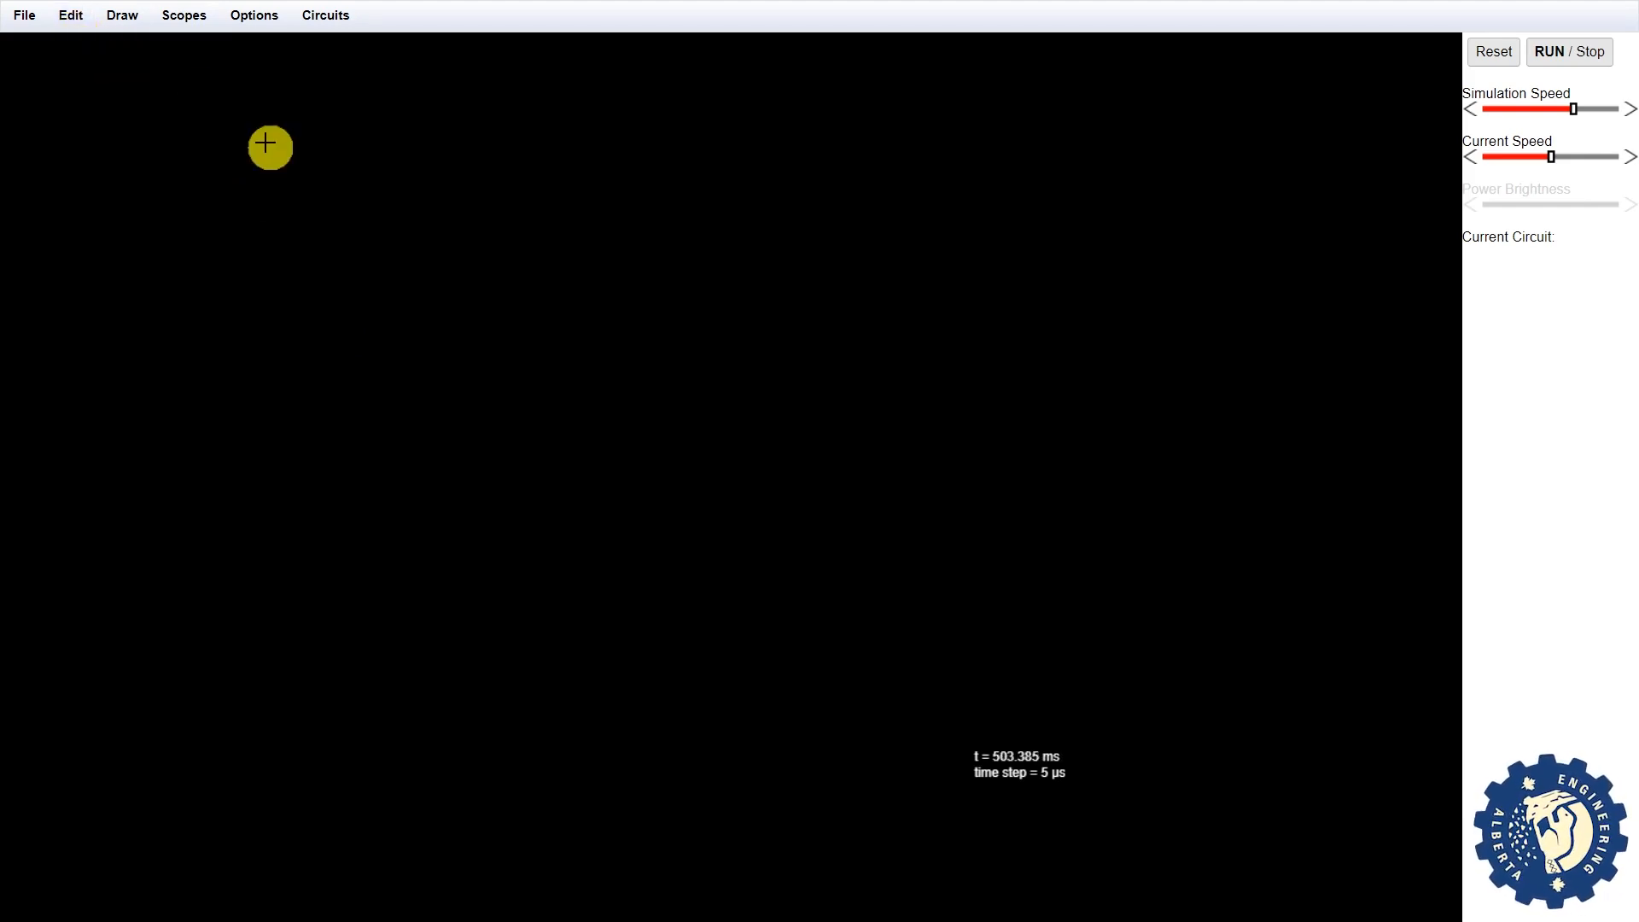
Undo the deletion of the LRC circuit, and redo it to empty the canvas again
key("ctrl")
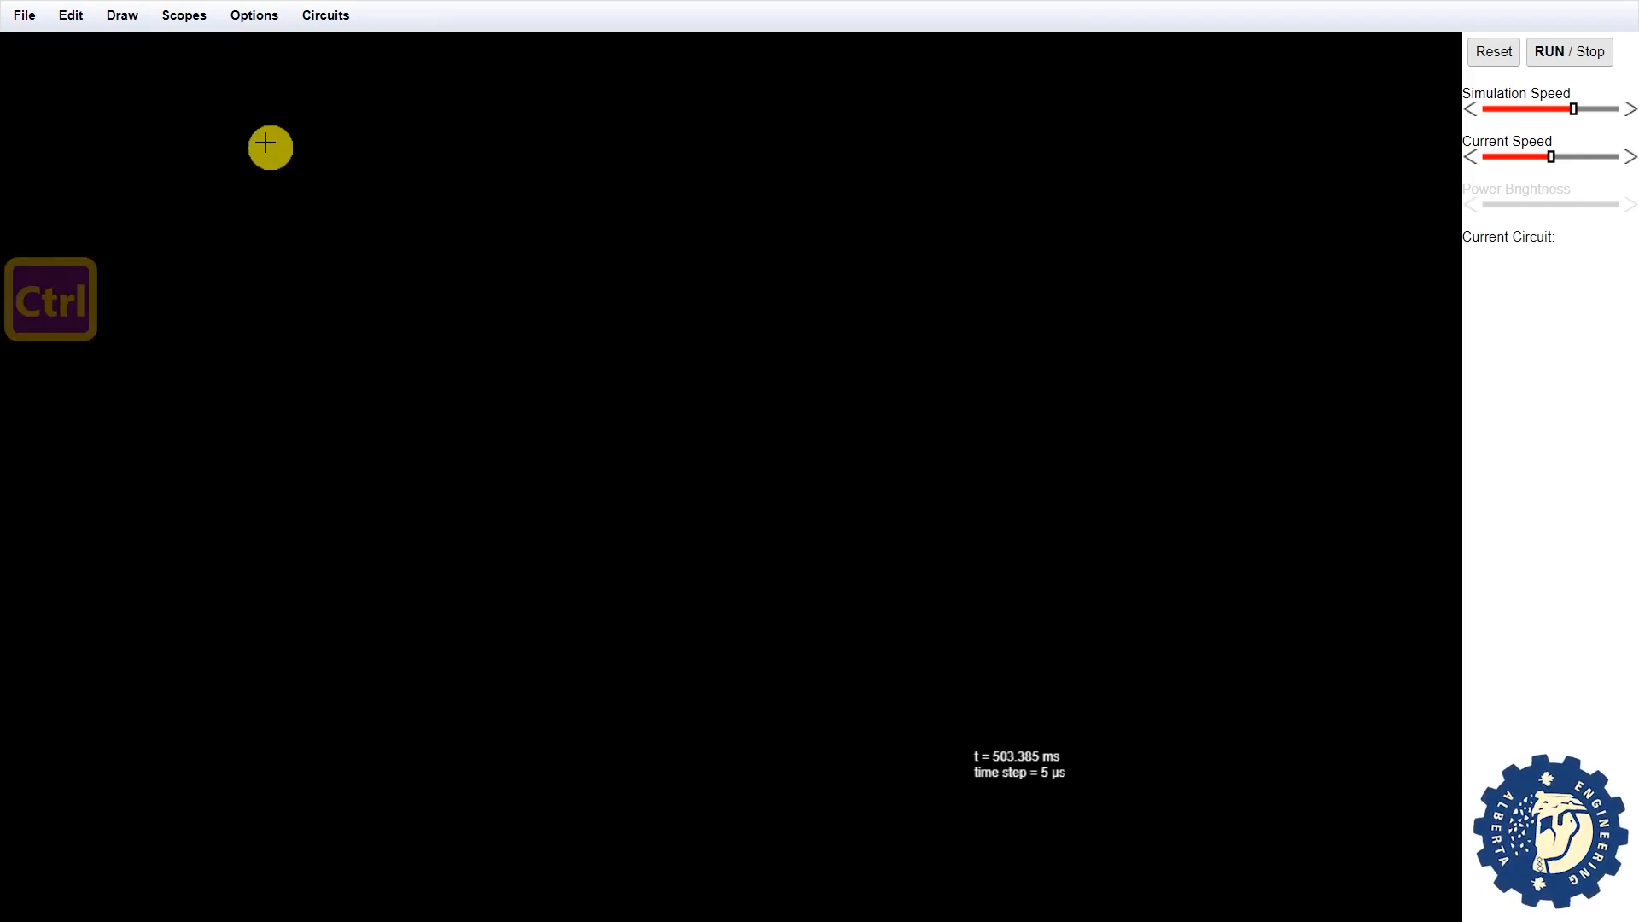
key("ctrl+z")
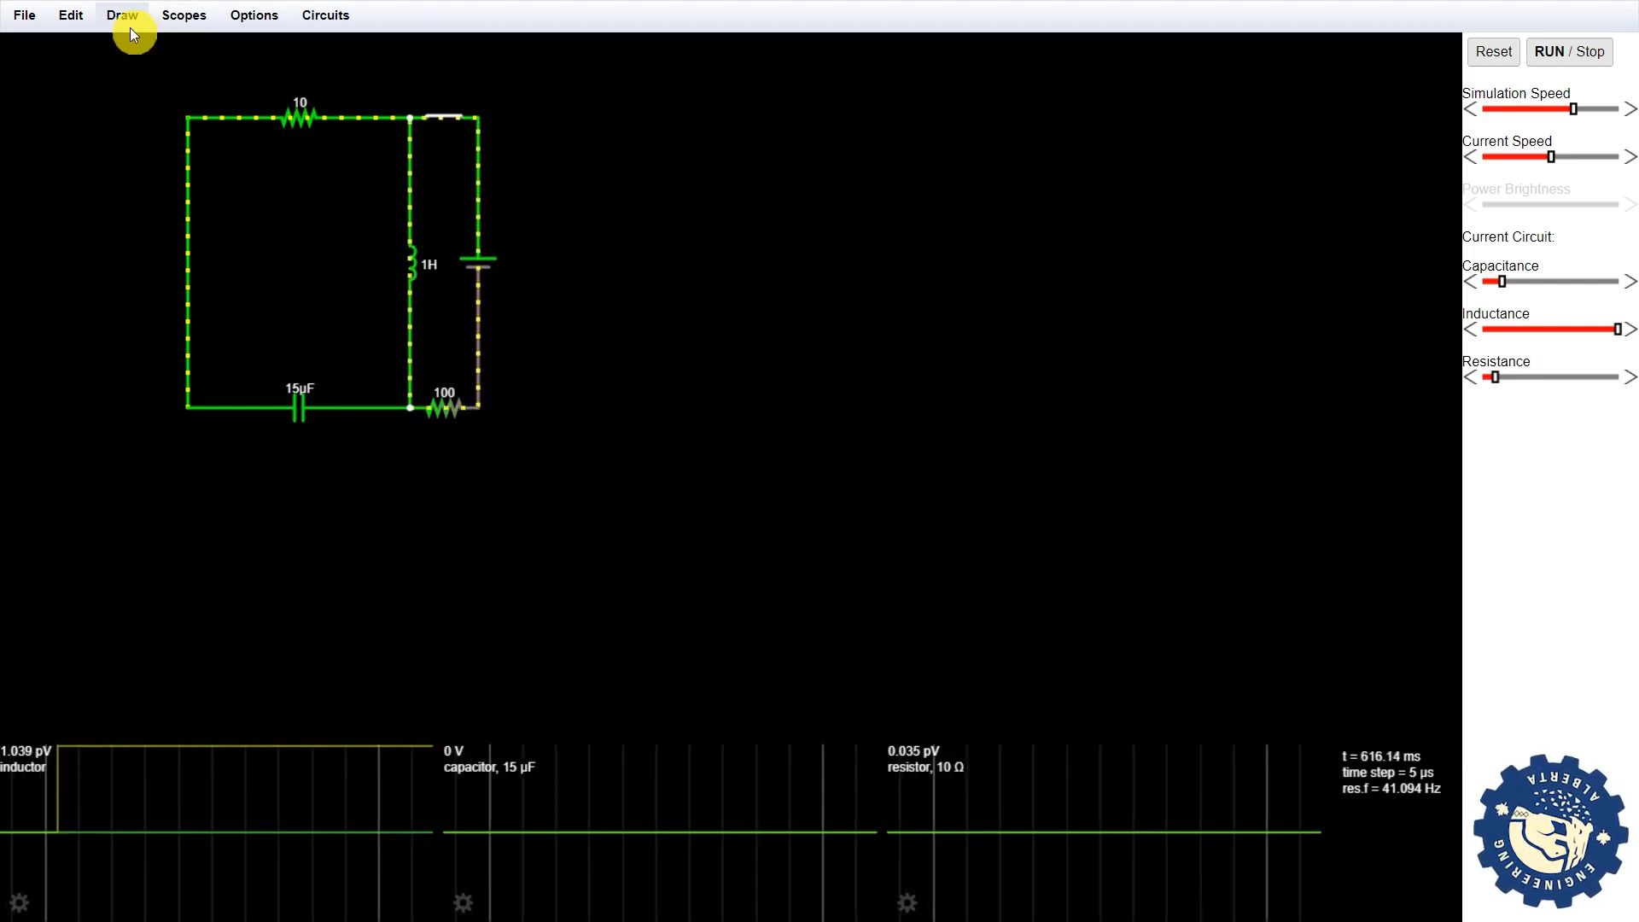
left_click(83, 24)
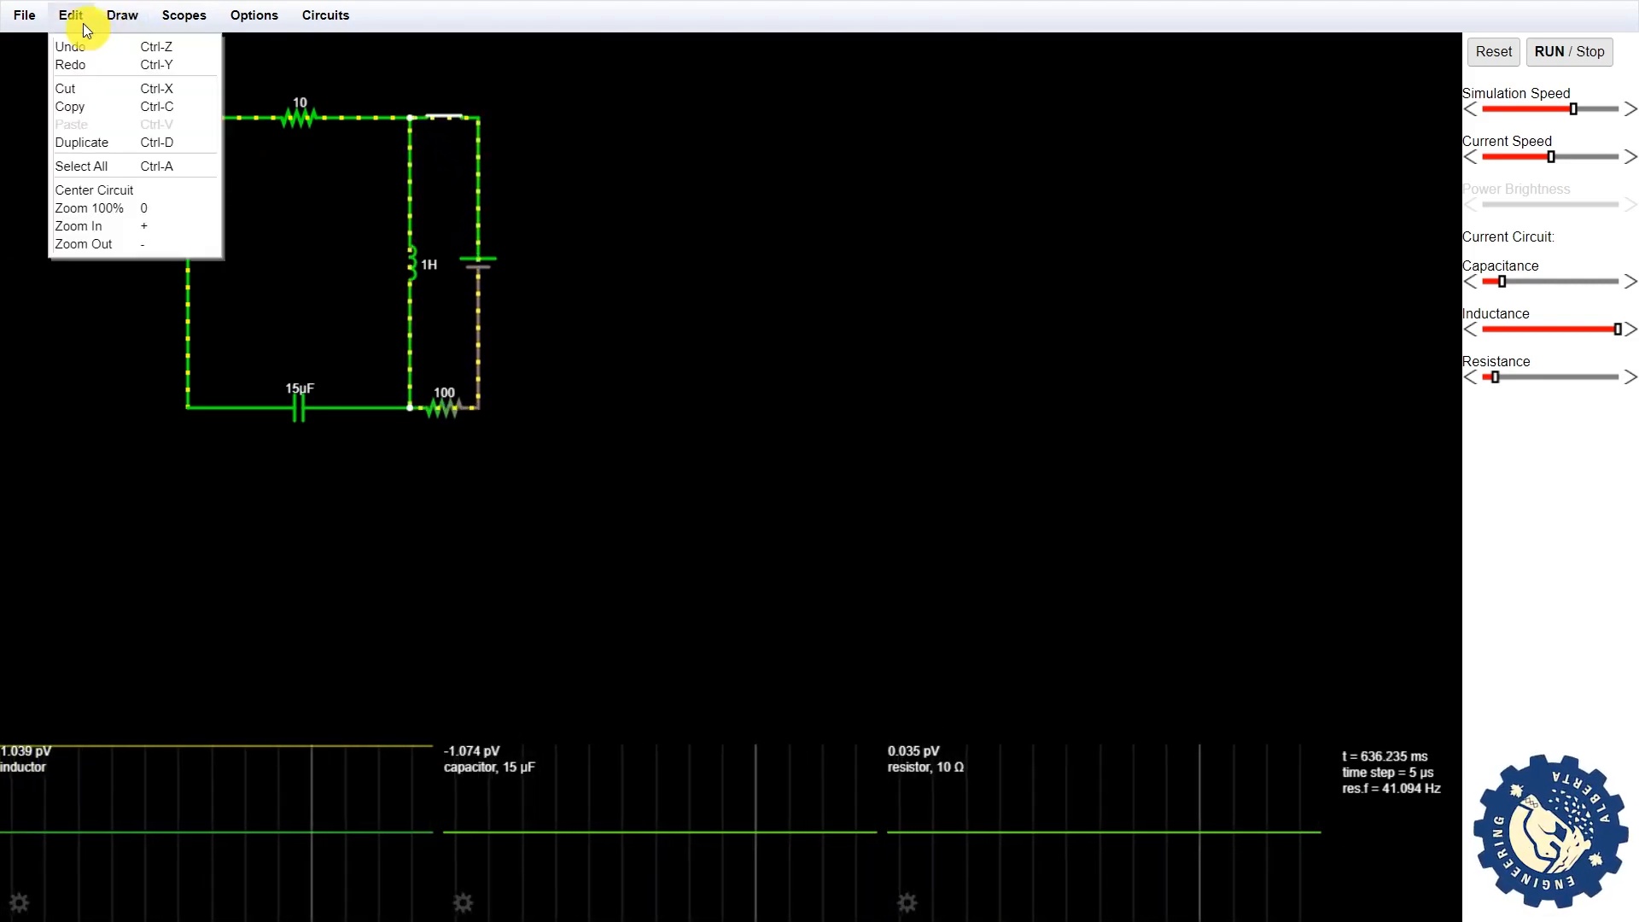
left_click(104, 64)
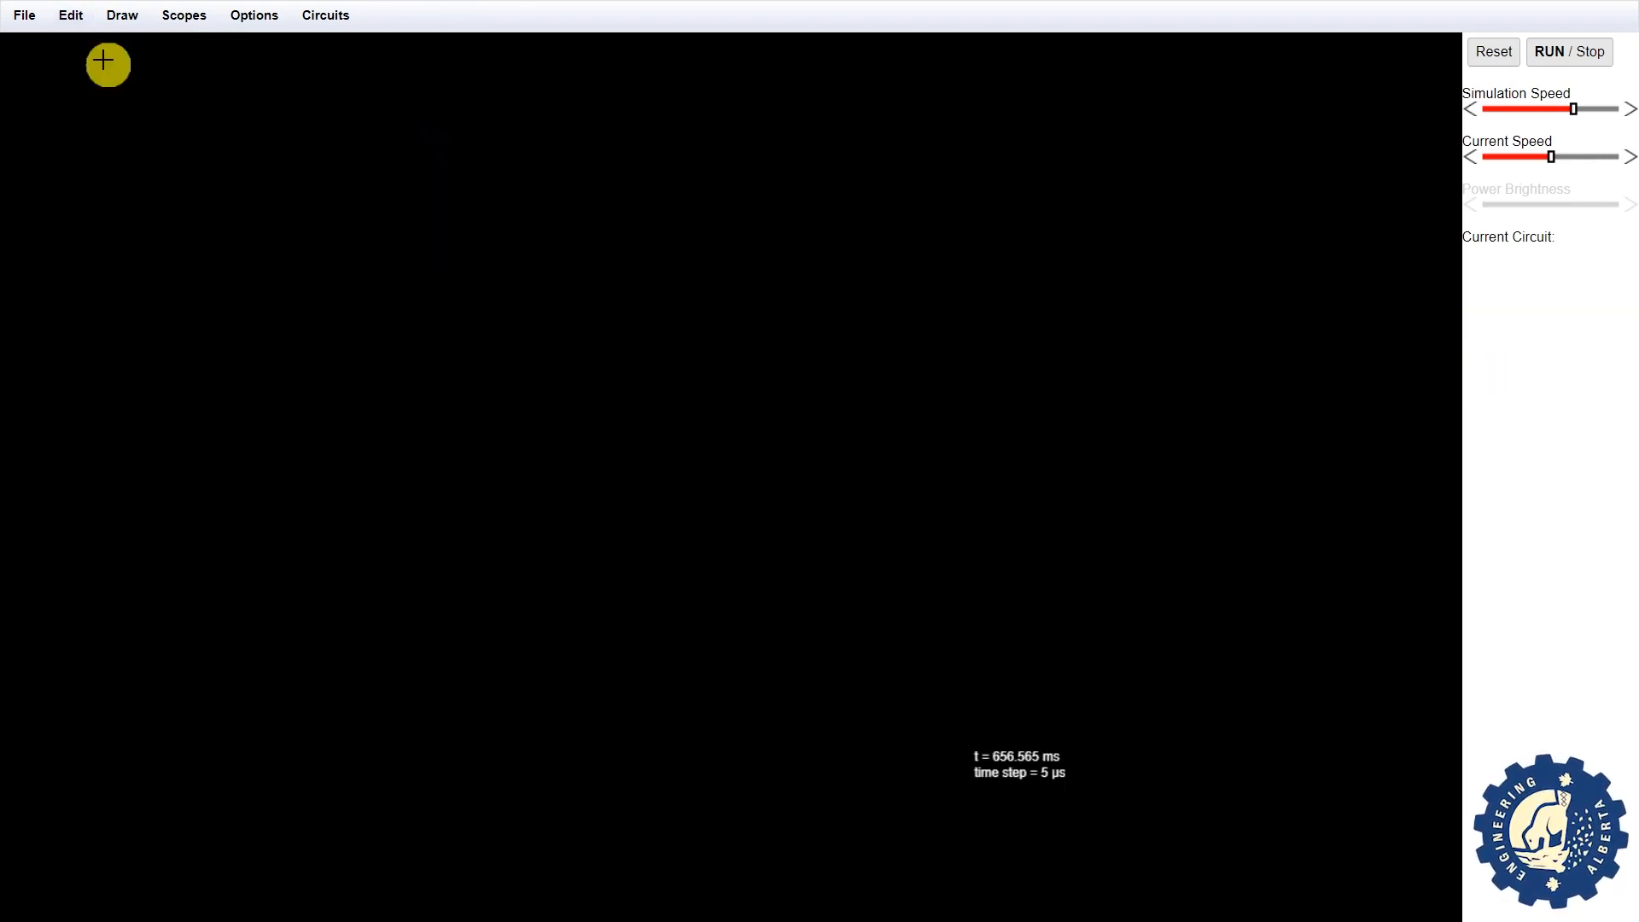
Redo the drawing of the vertical wire and look over the available drawing commands
key("ctrl")
key("ctrl+y")
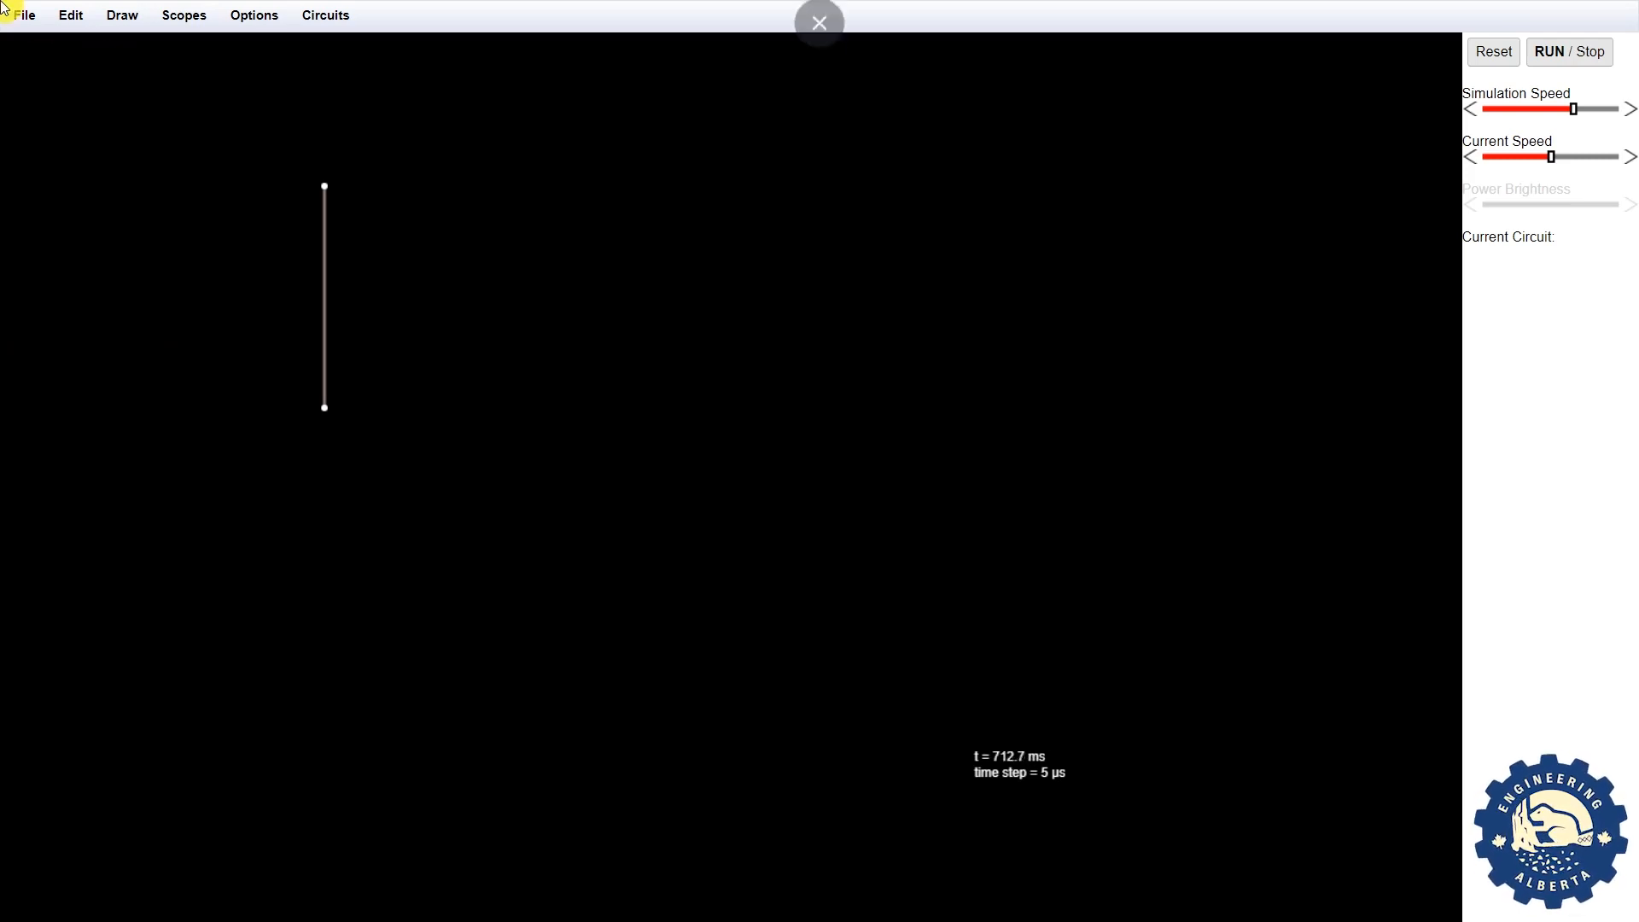
left_click(128, 15)
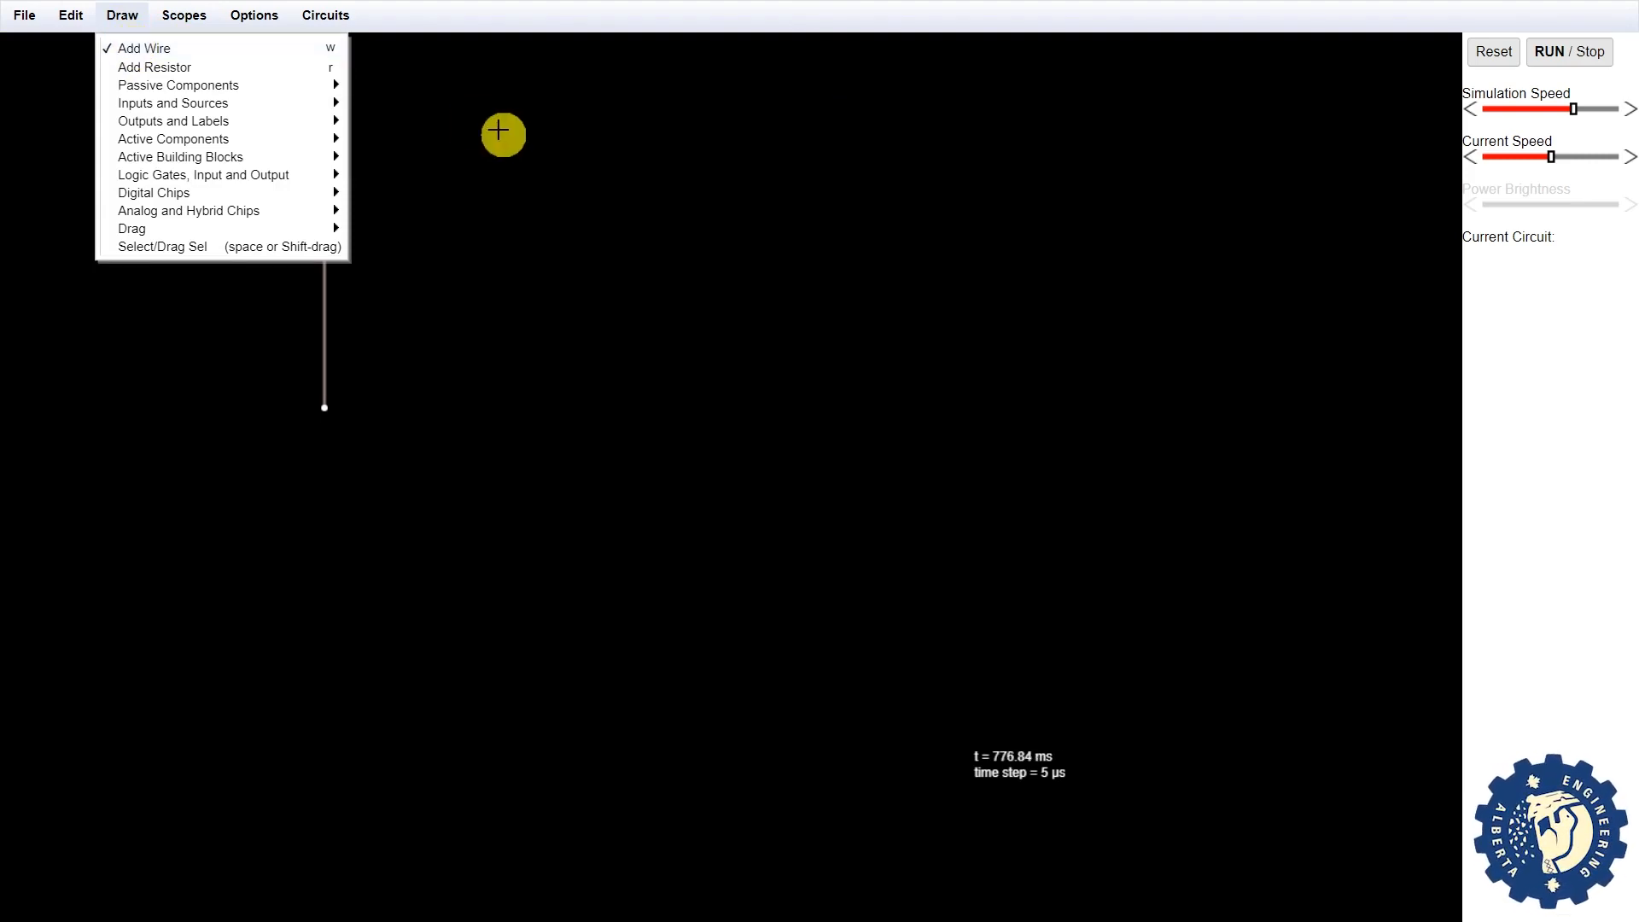
left_click(499, 130)
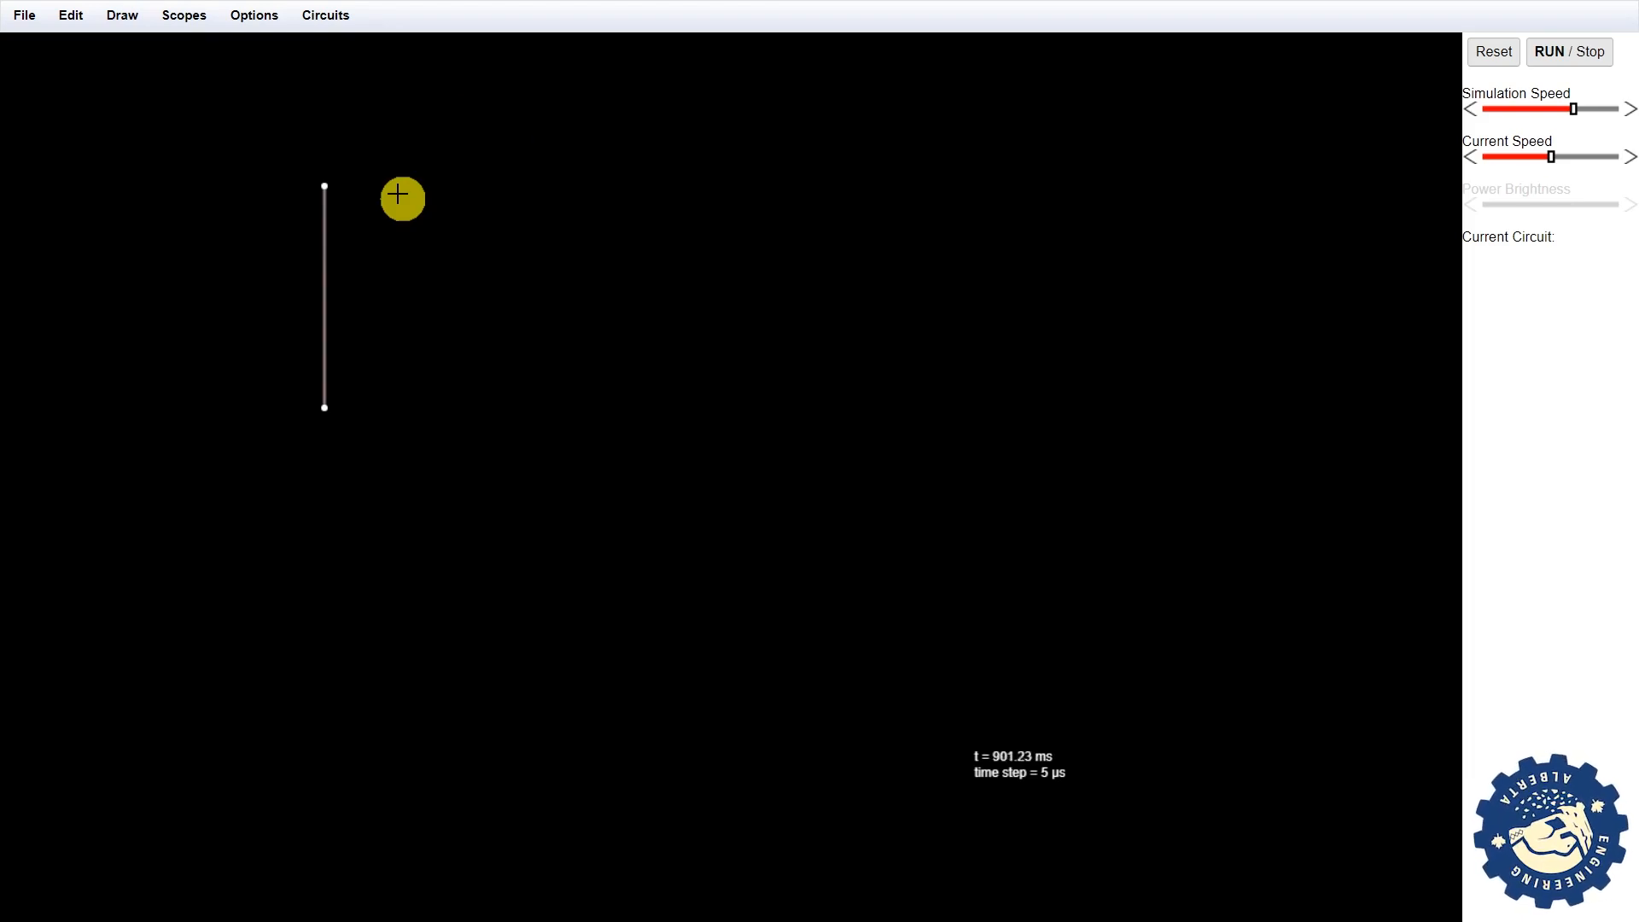
Draw a separate horizontal wire to the right of the vertical wire, and a vertical resistor beyond its far end
key("w")
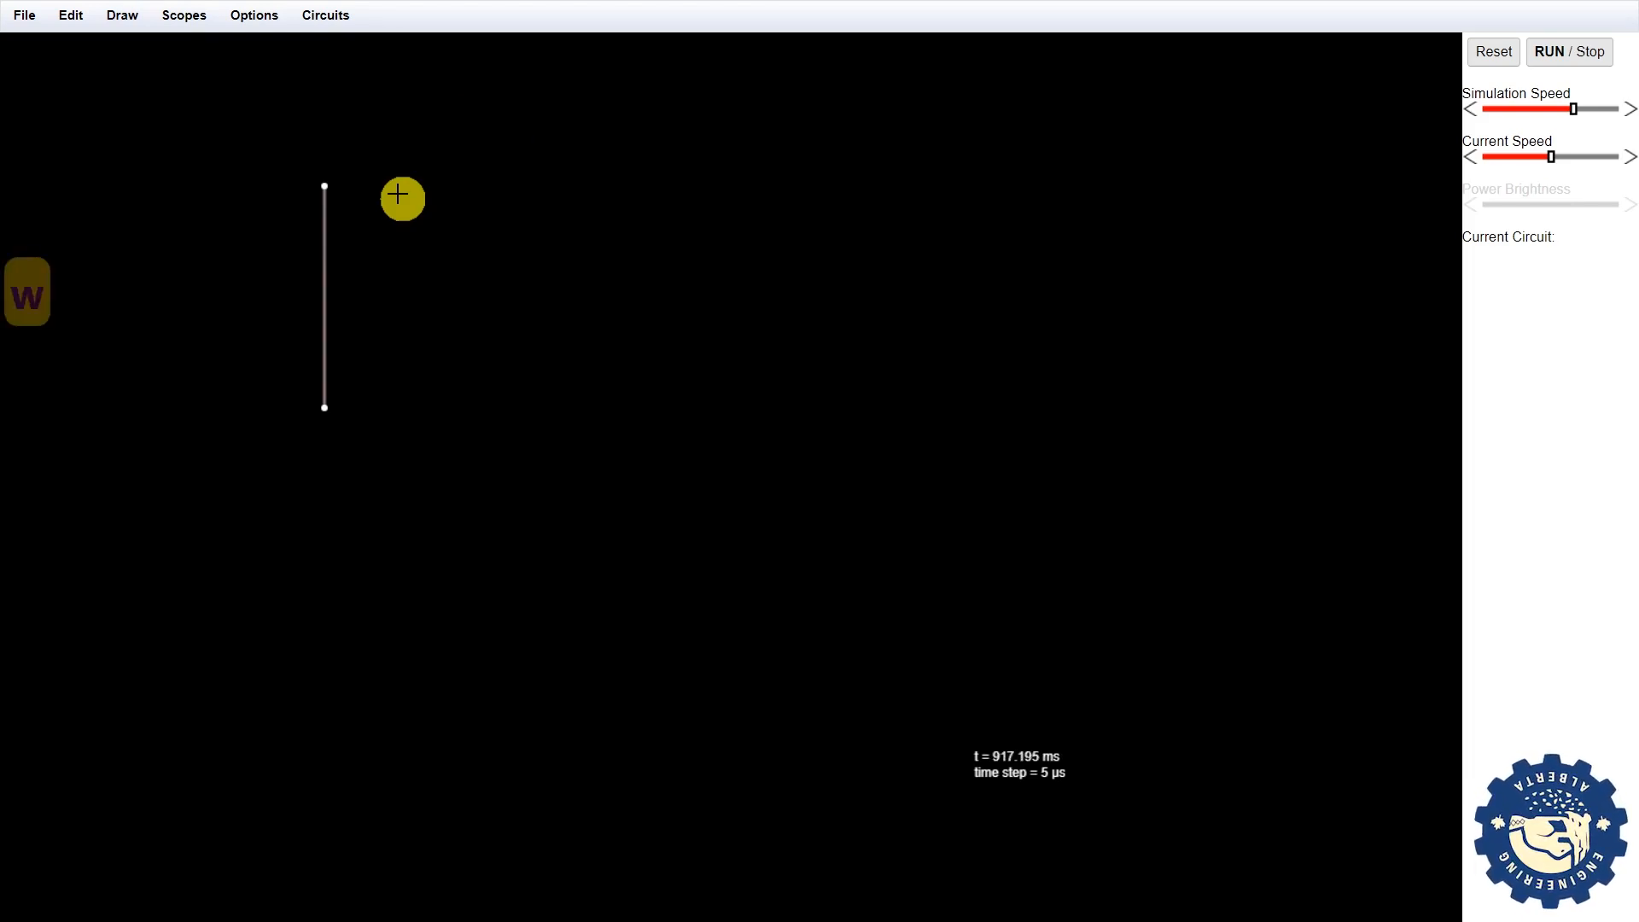
left_click_drag(398, 195, 680, 192)
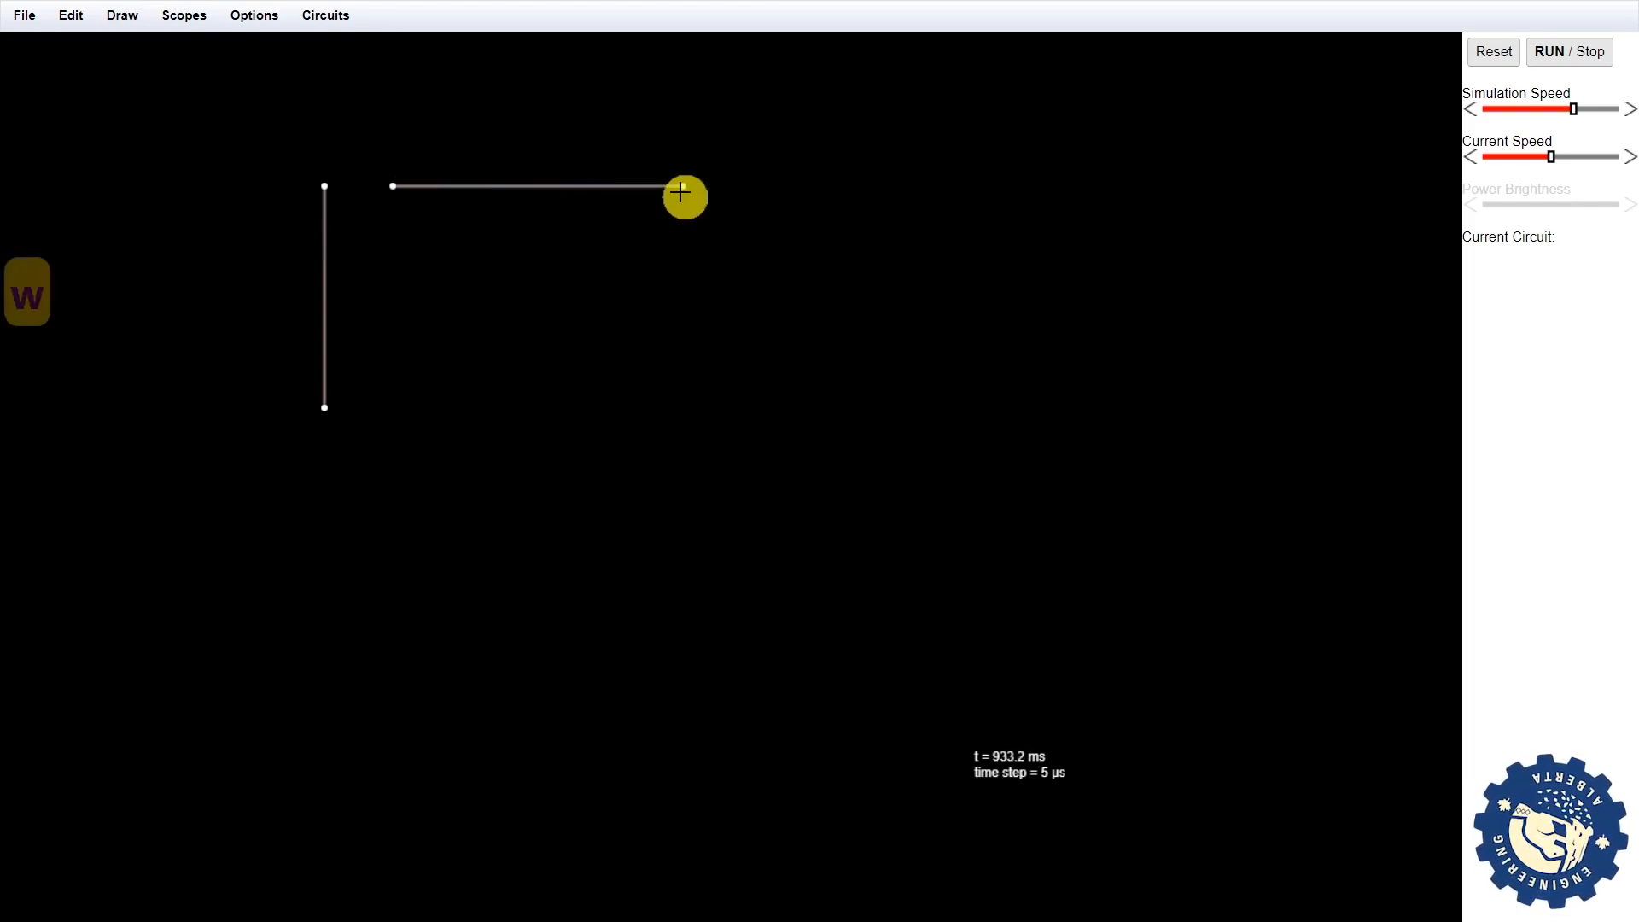
key("r")
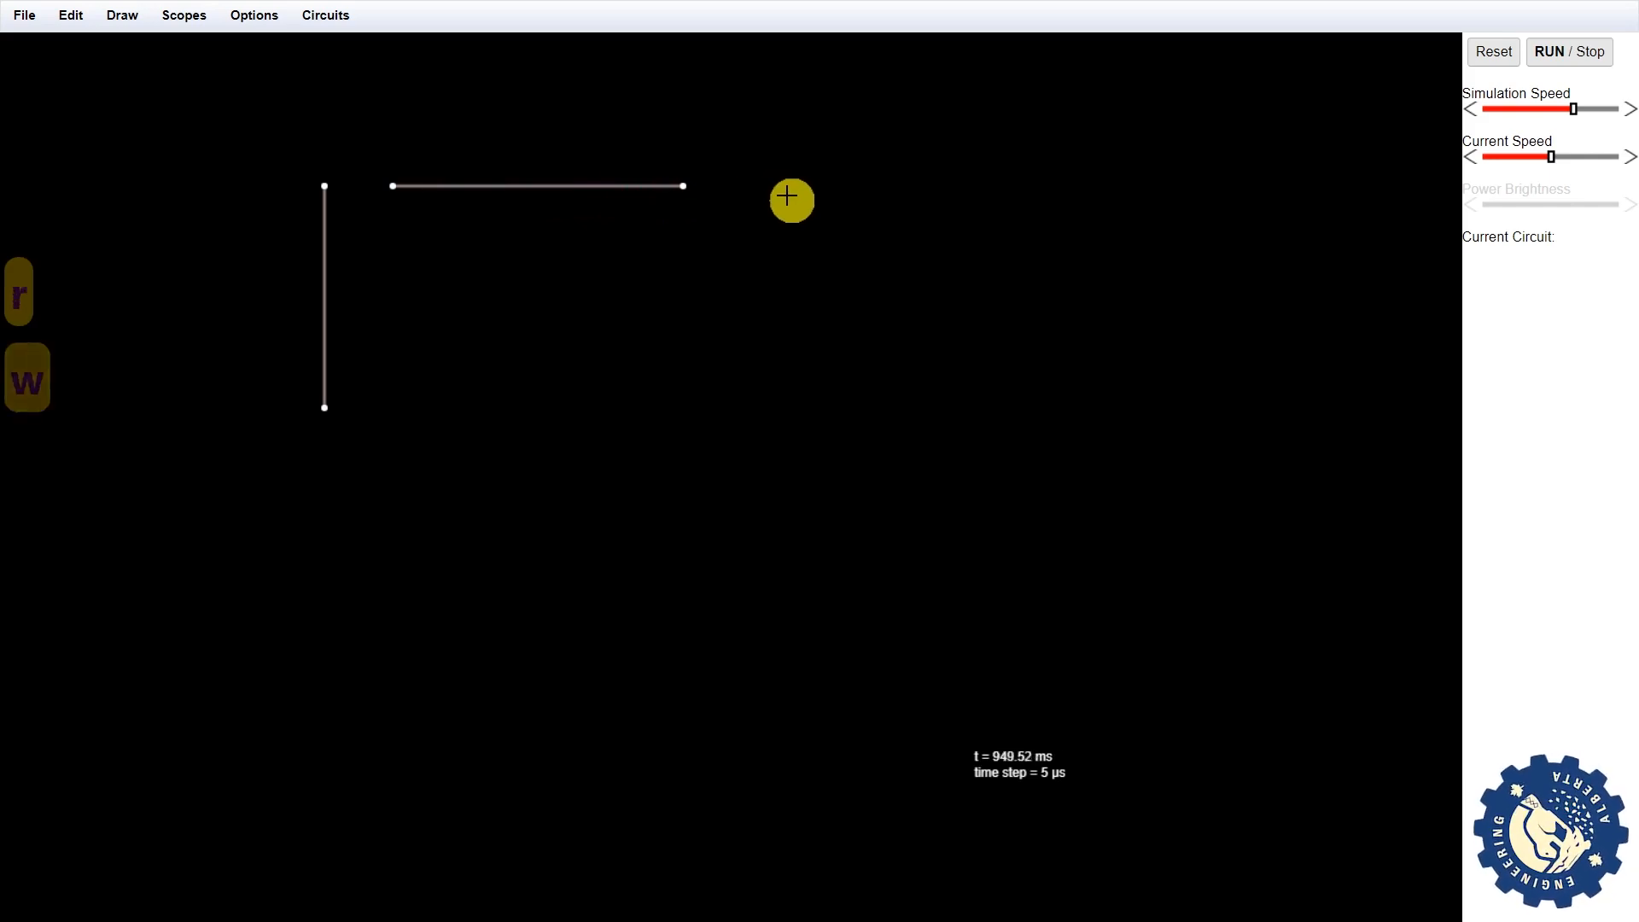
left_click_drag(785, 190, 783, 414)
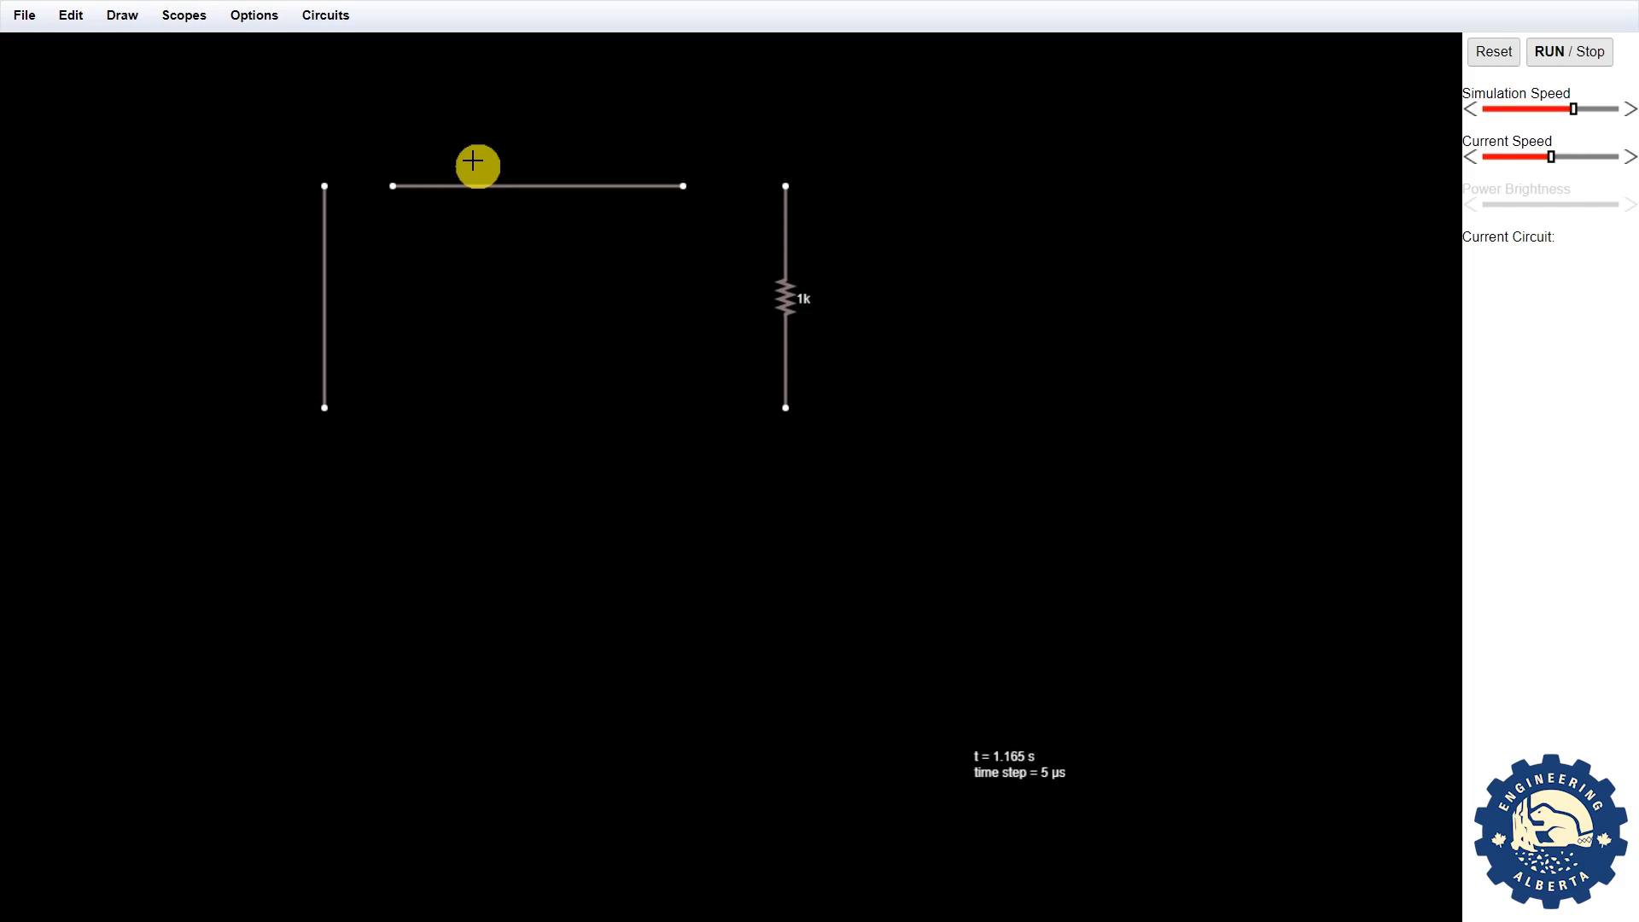
Load the Blank Circuit preset and draw a vertical 2-terminal voltage source on the empty canvas
left_click(330, 19)
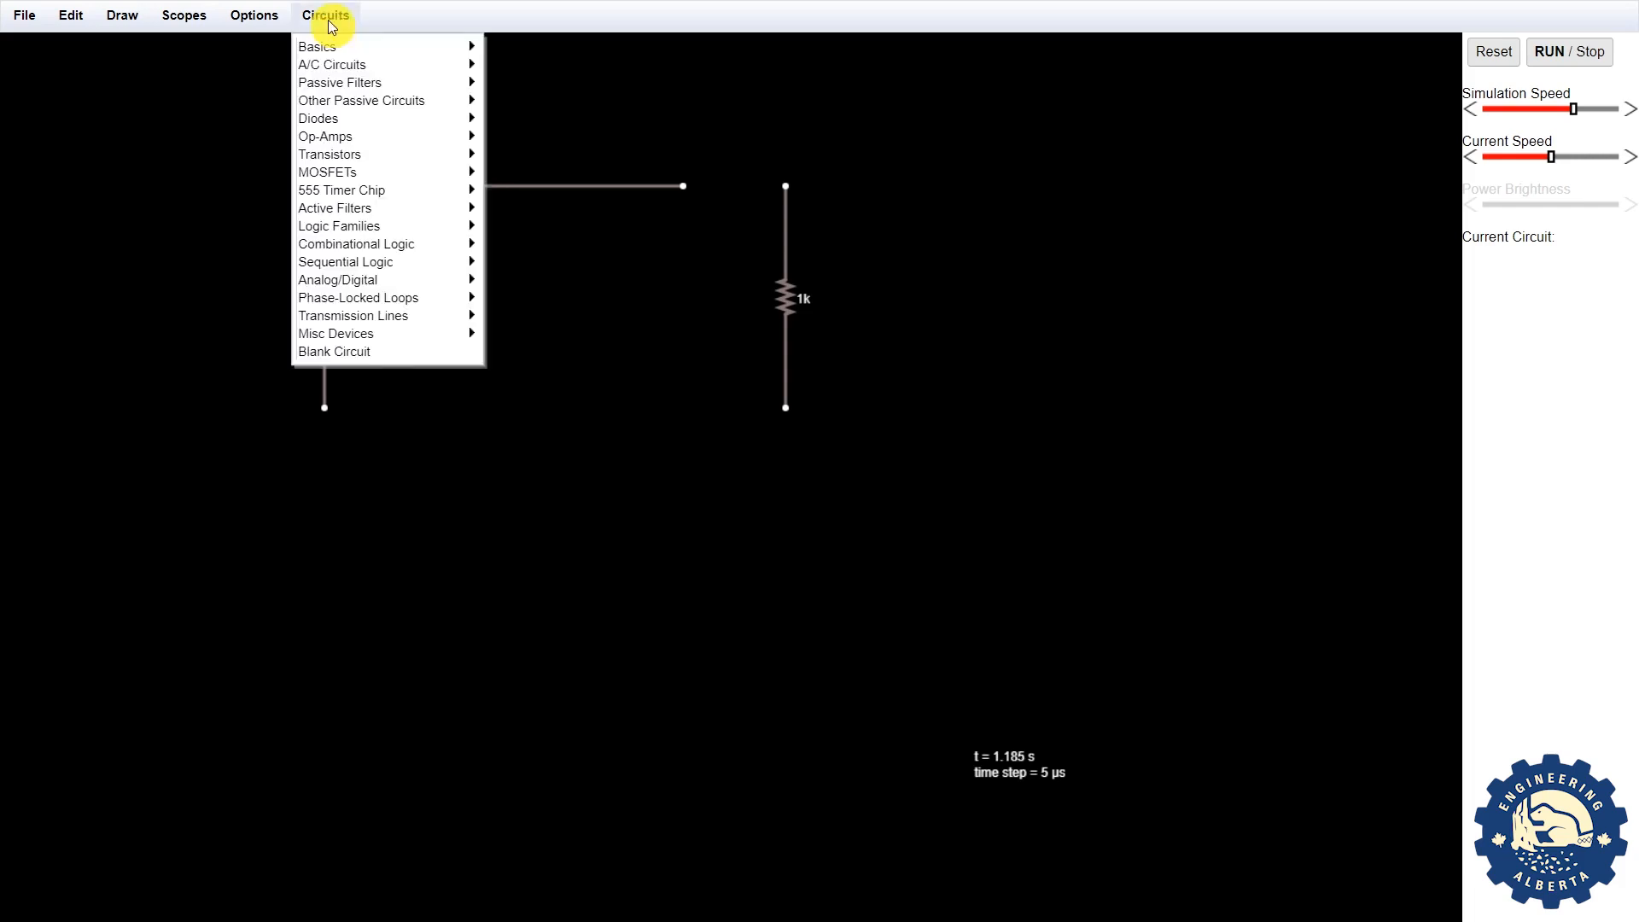
left_click(341, 351)
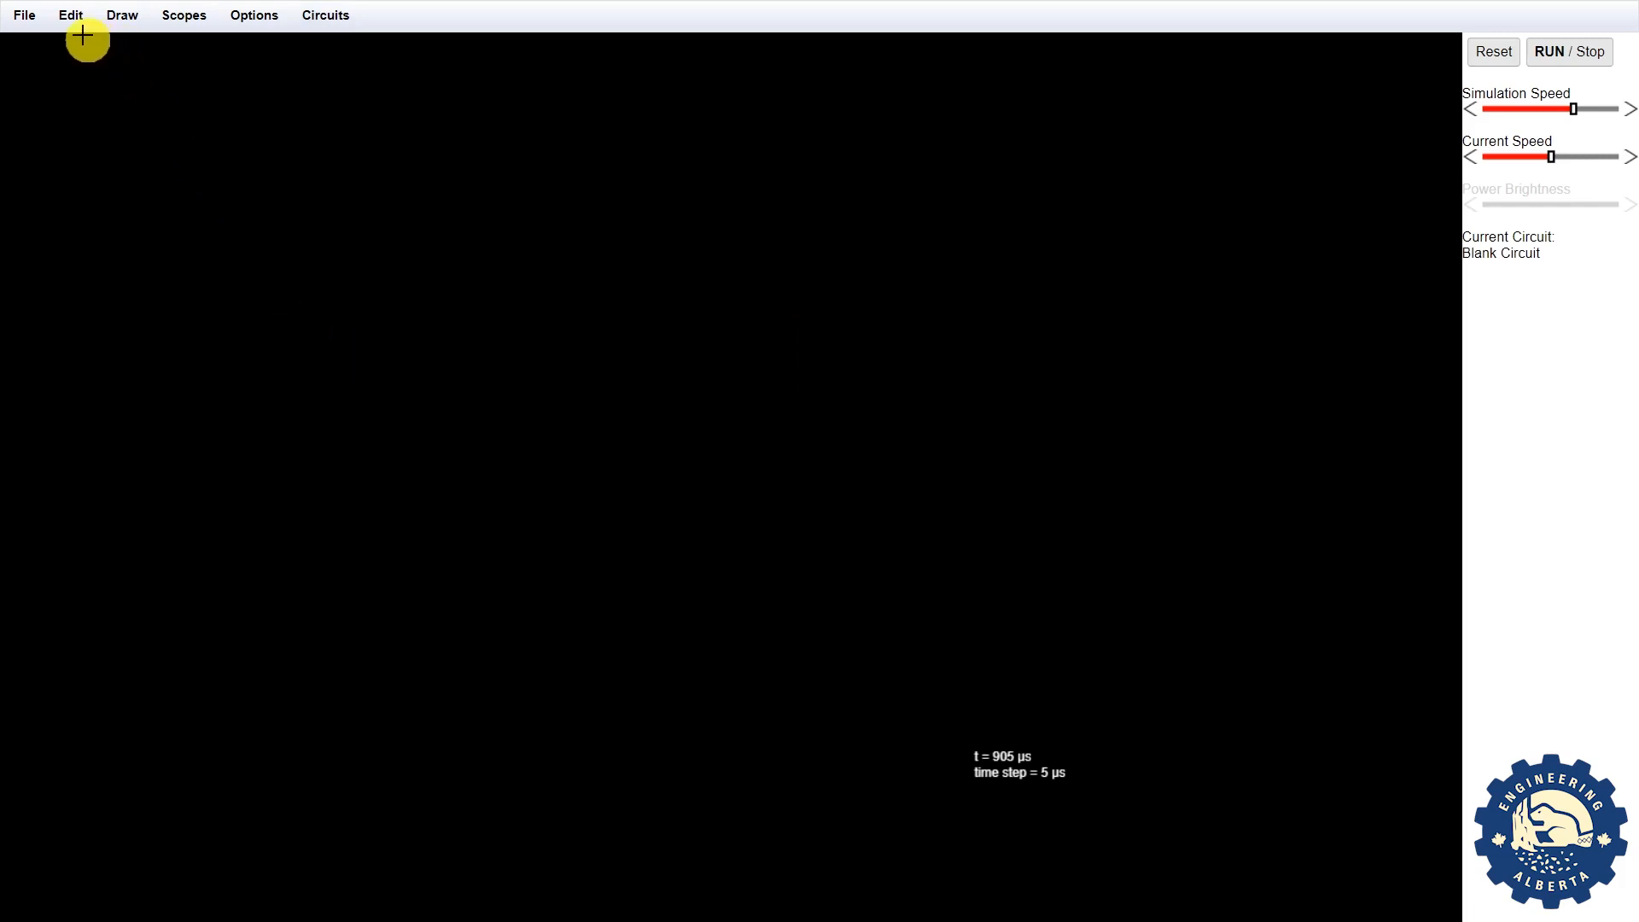
left_click(126, 24)
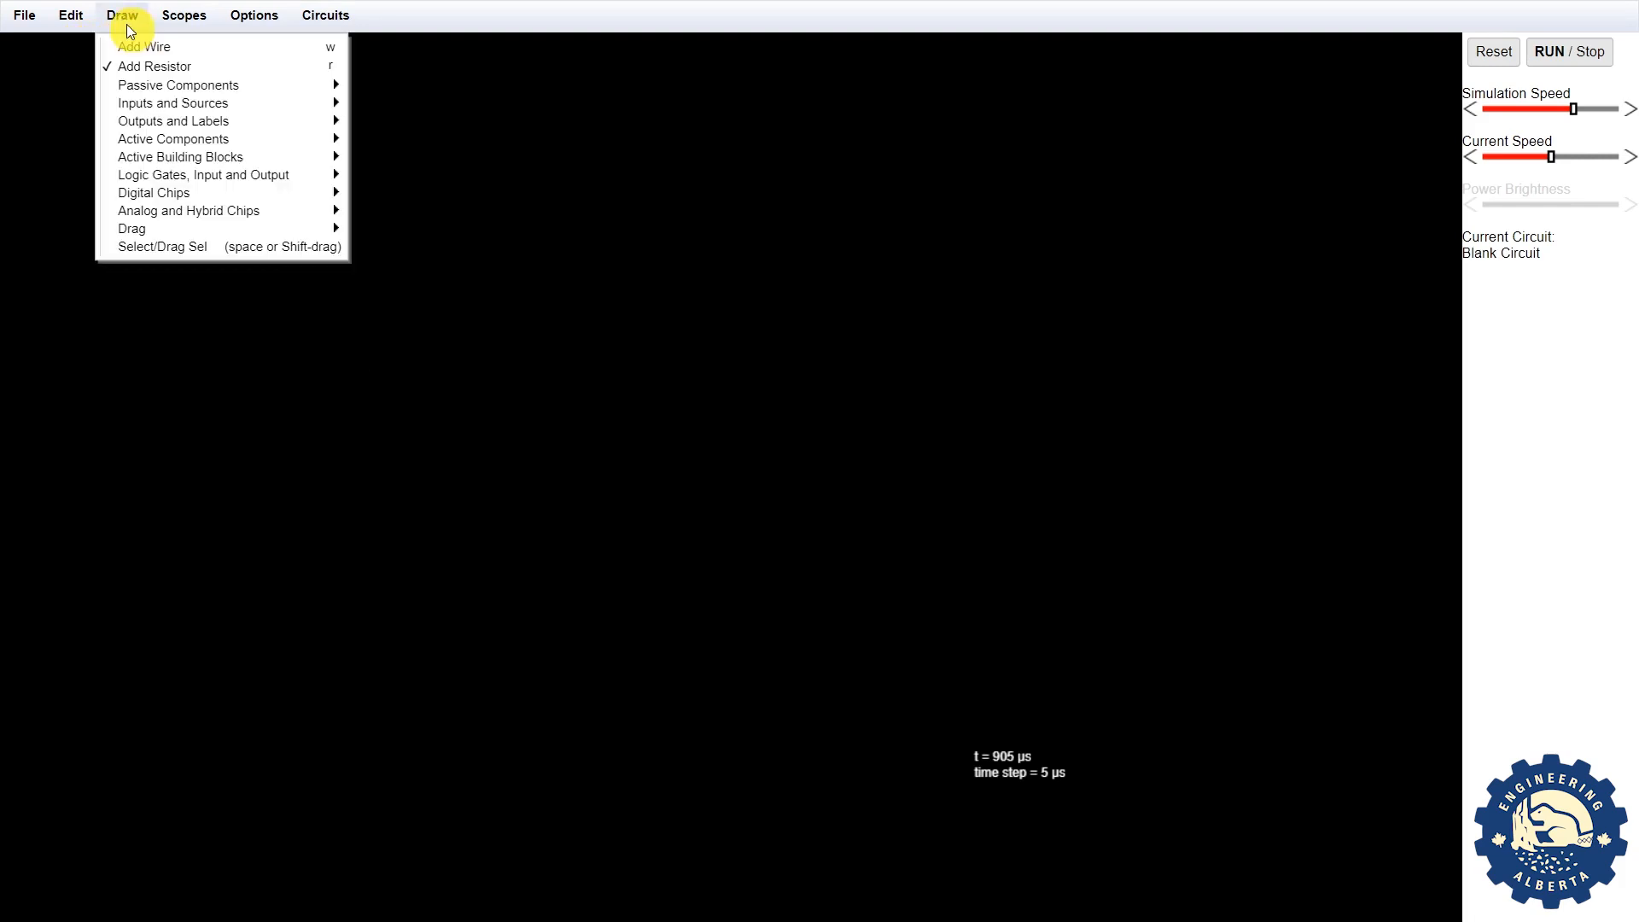
mouse_move(199, 102)
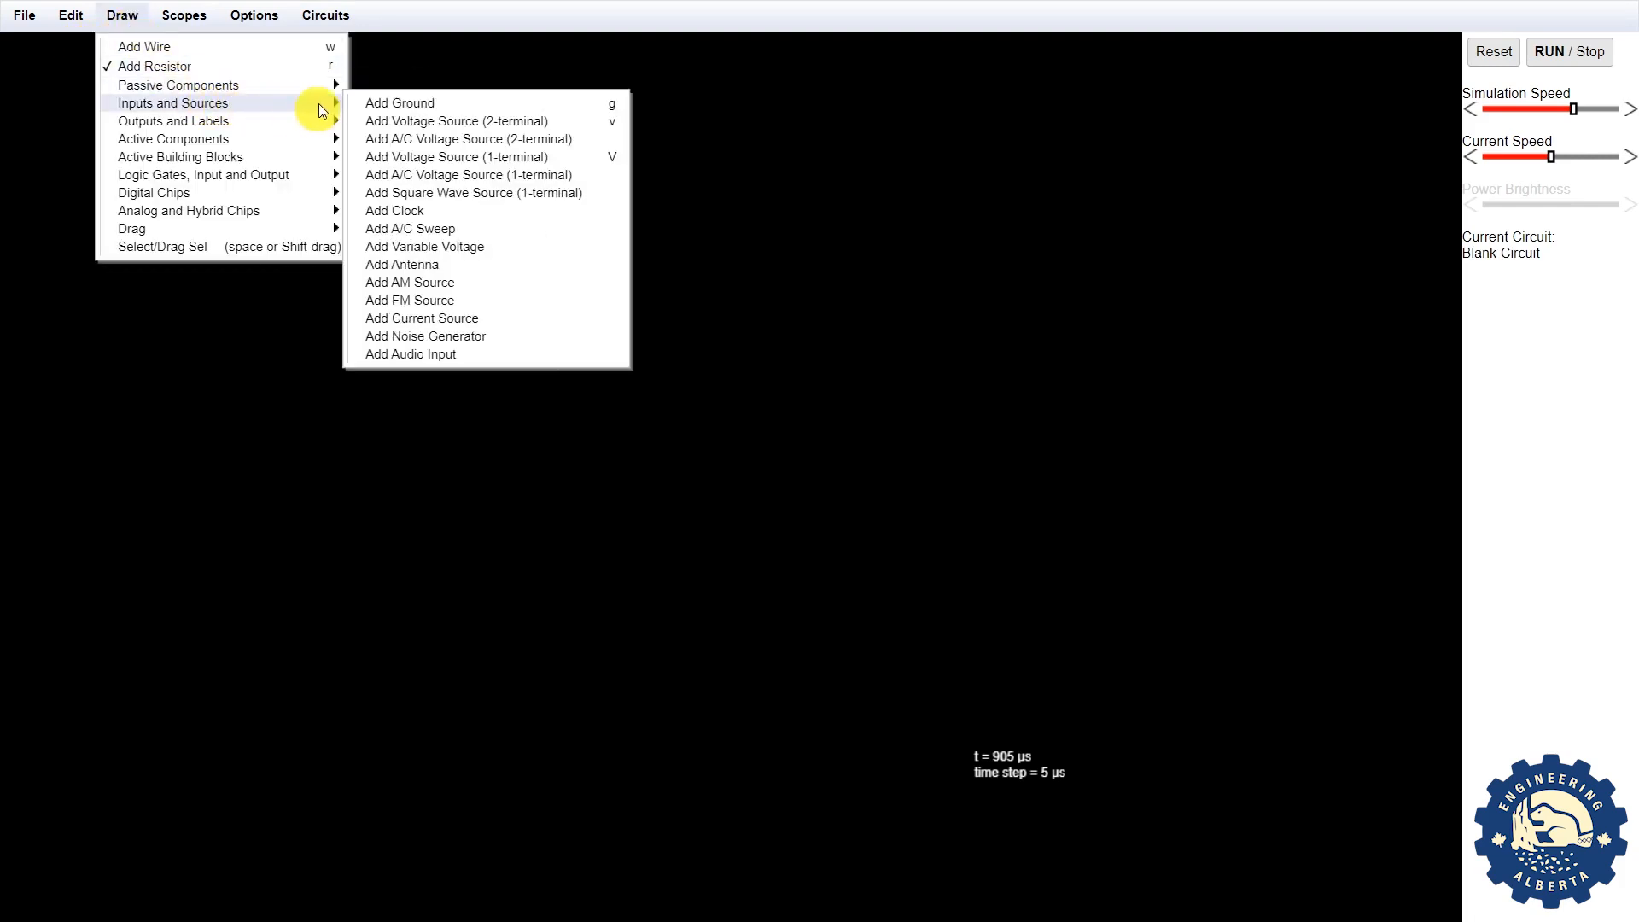
left_click(407, 122)
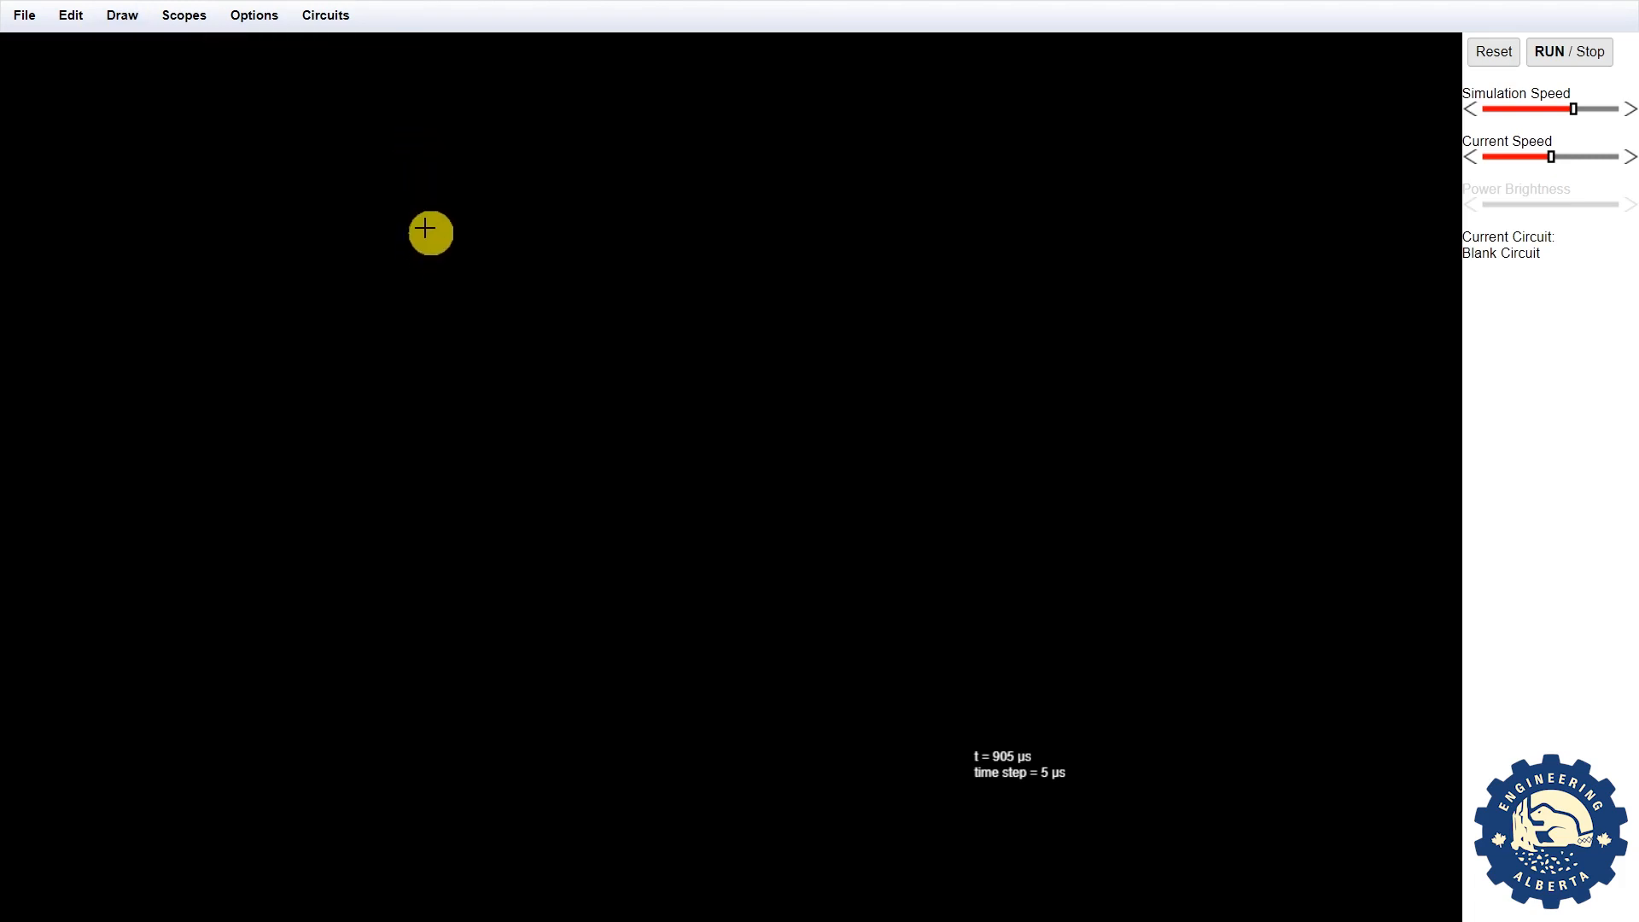
left_click_drag(425, 228, 425, 429)
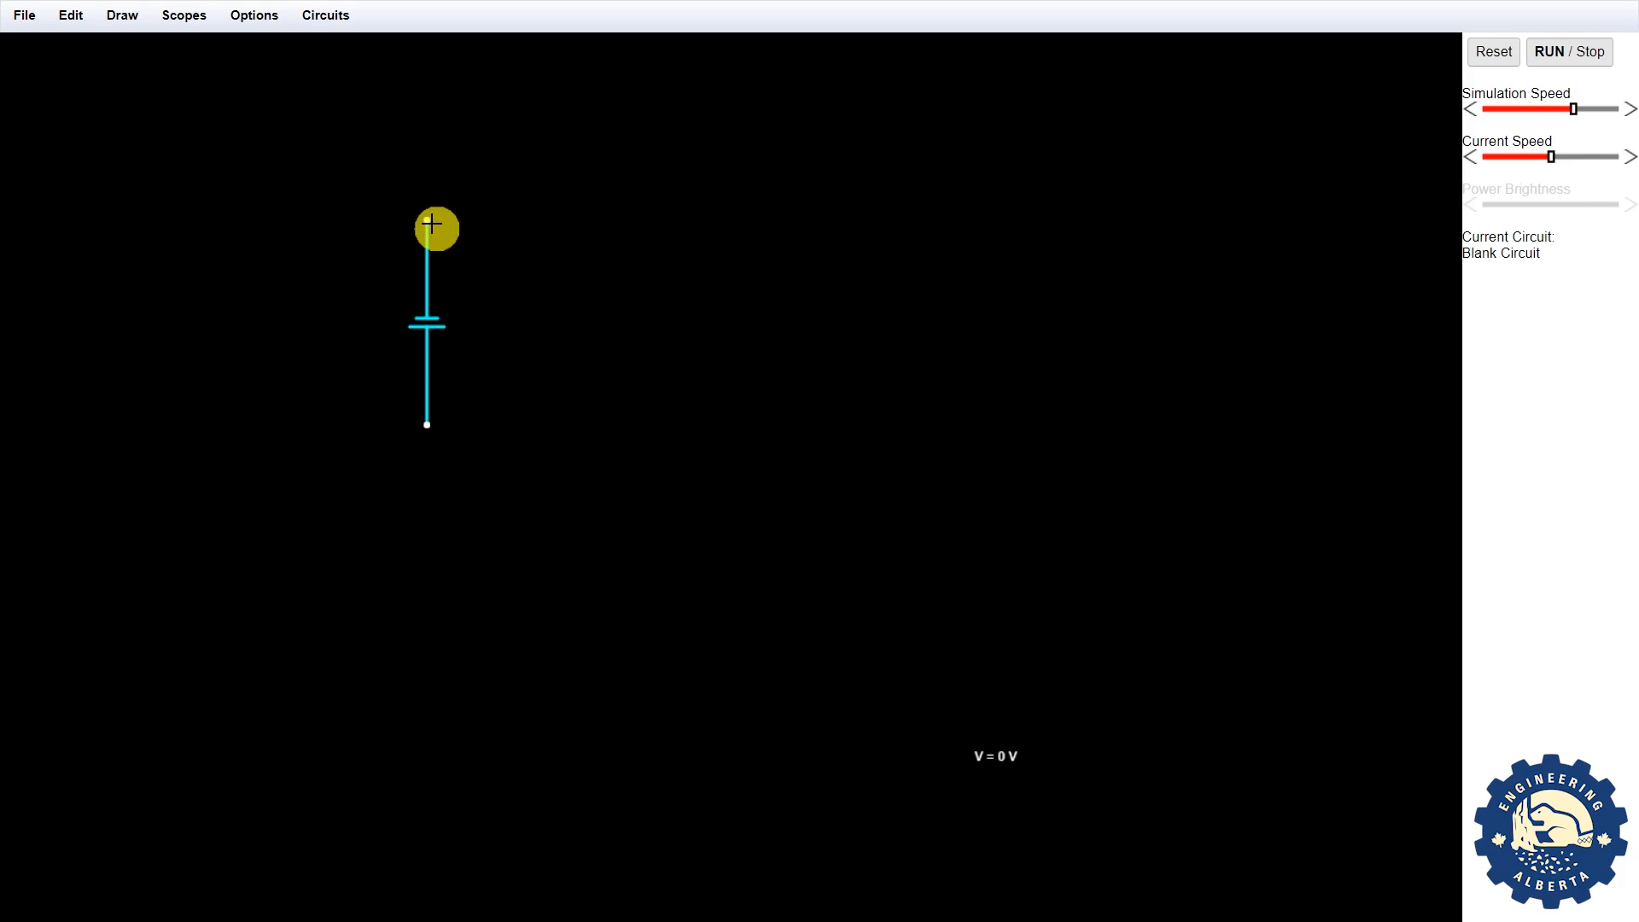
Draw a horizontal resistor from the source's upper end and close the loop with wires along the right and lower sides
key("r")
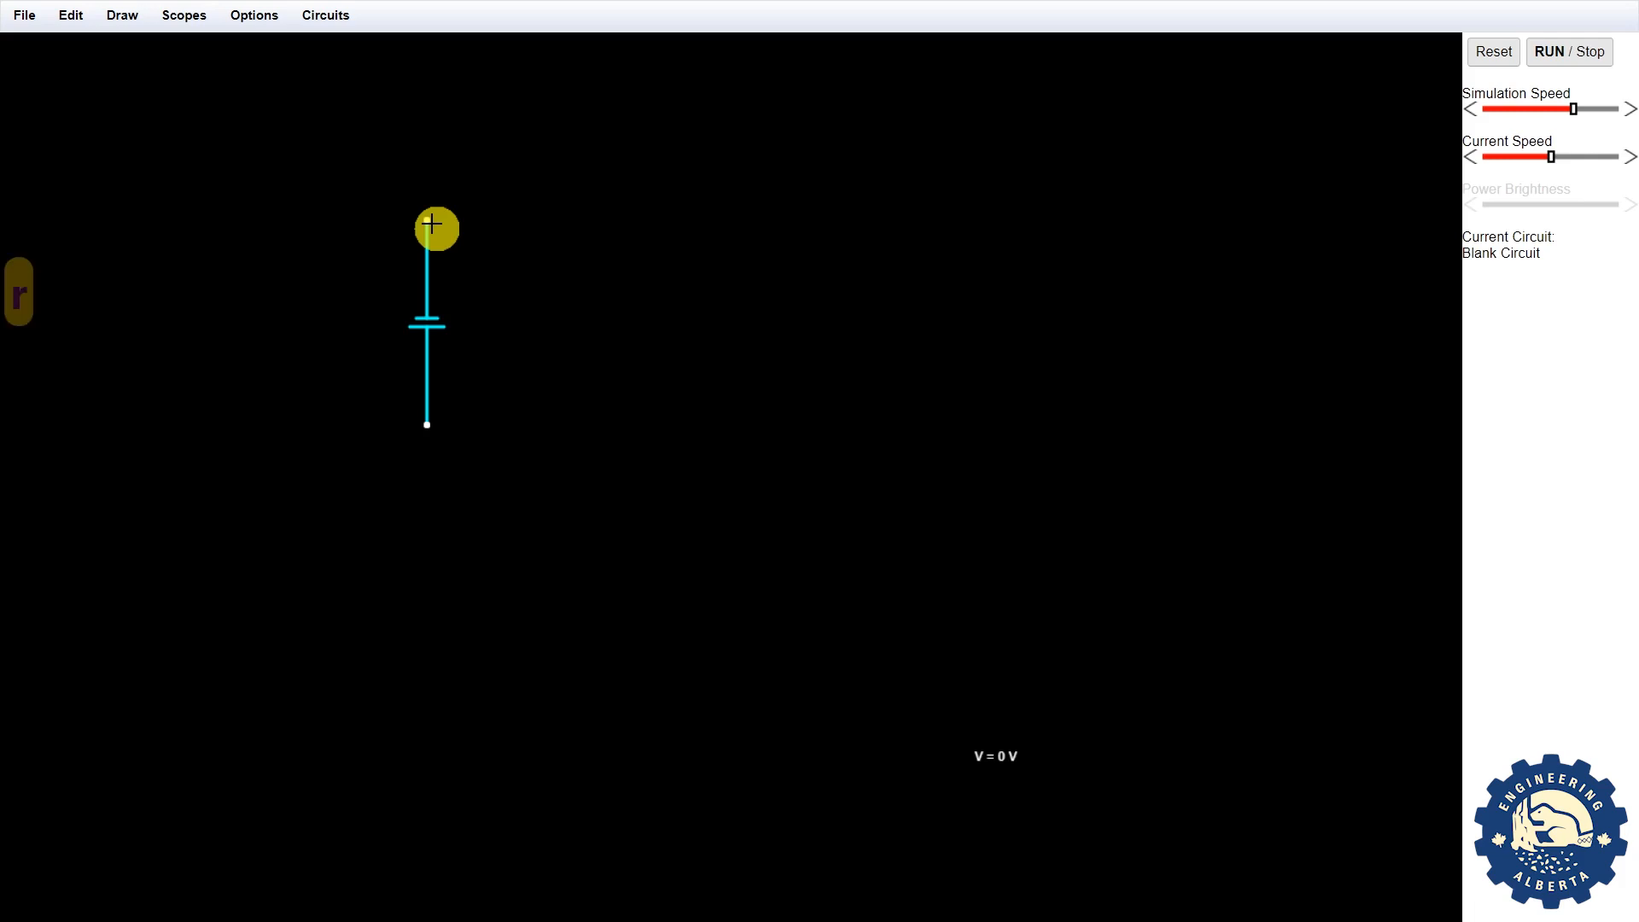
left_click_drag(428, 221, 435, 424)
key("w")
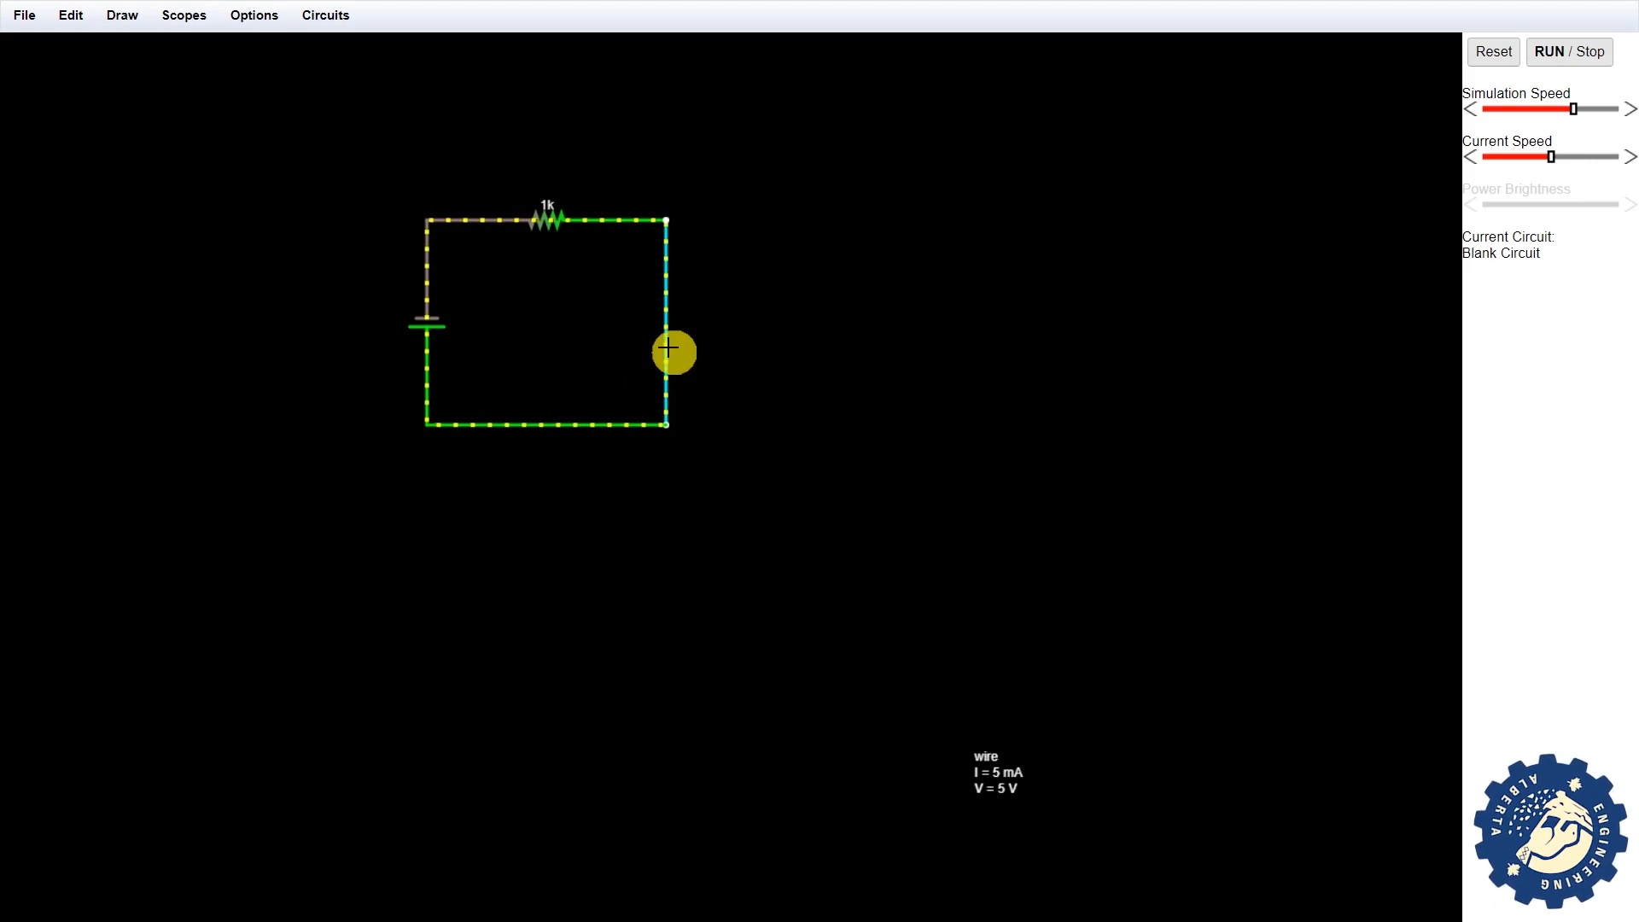
Detach the right-hand wire, swap the resistor to the loop's lower side and the wire to its upper side, and reattach the right-hand wire
key("shift")
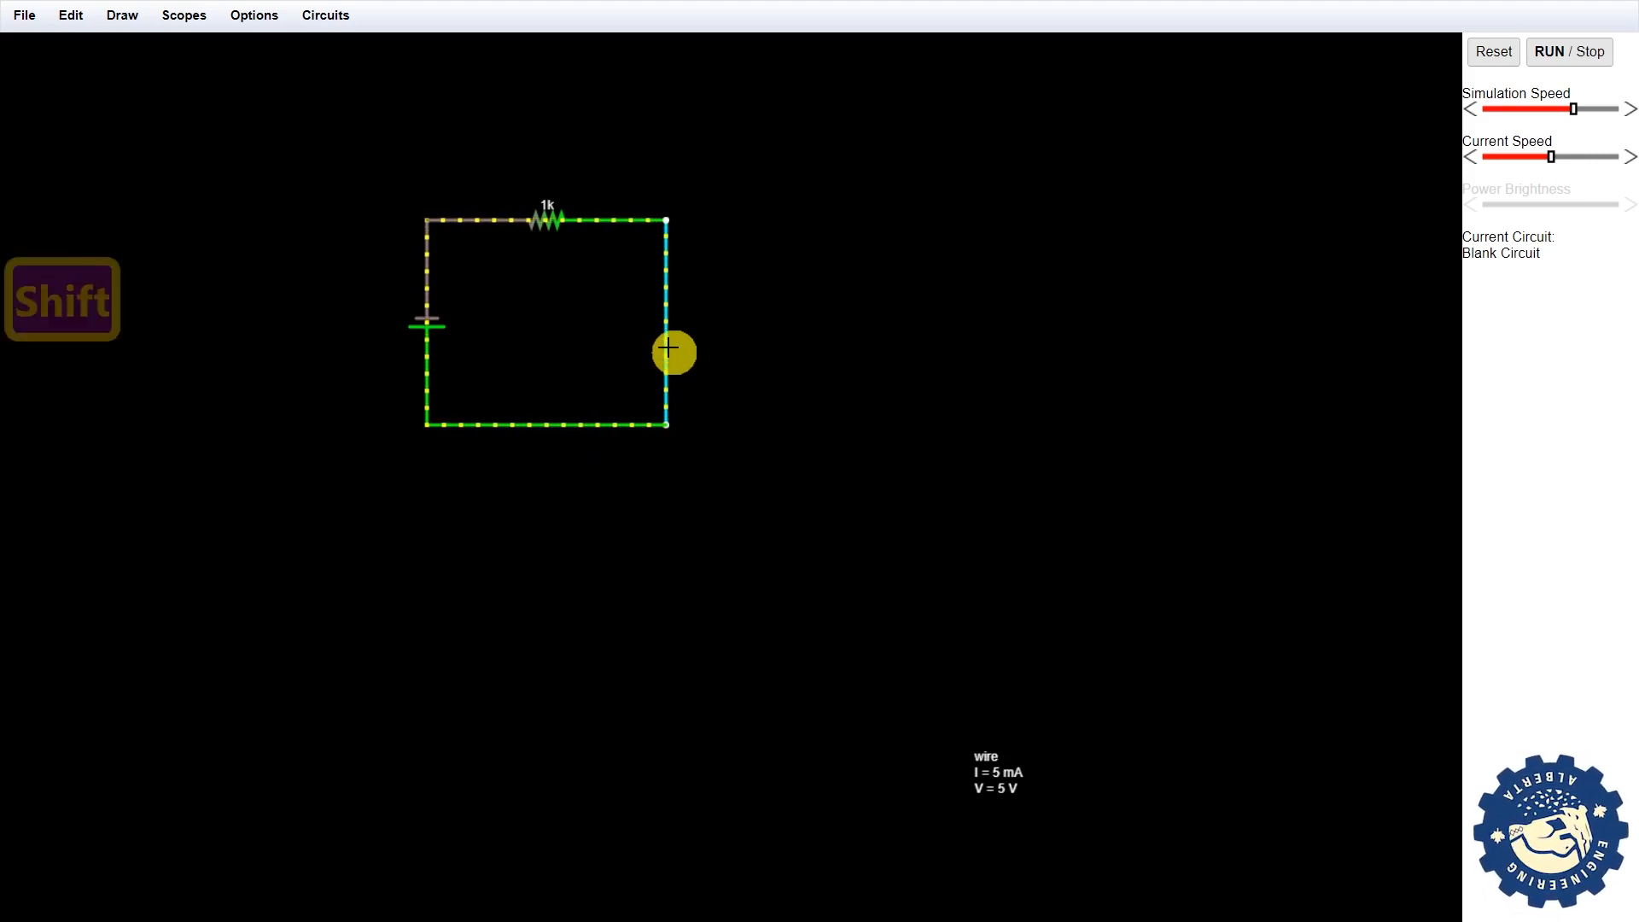
left_click_drag(675, 349, 835, 339)
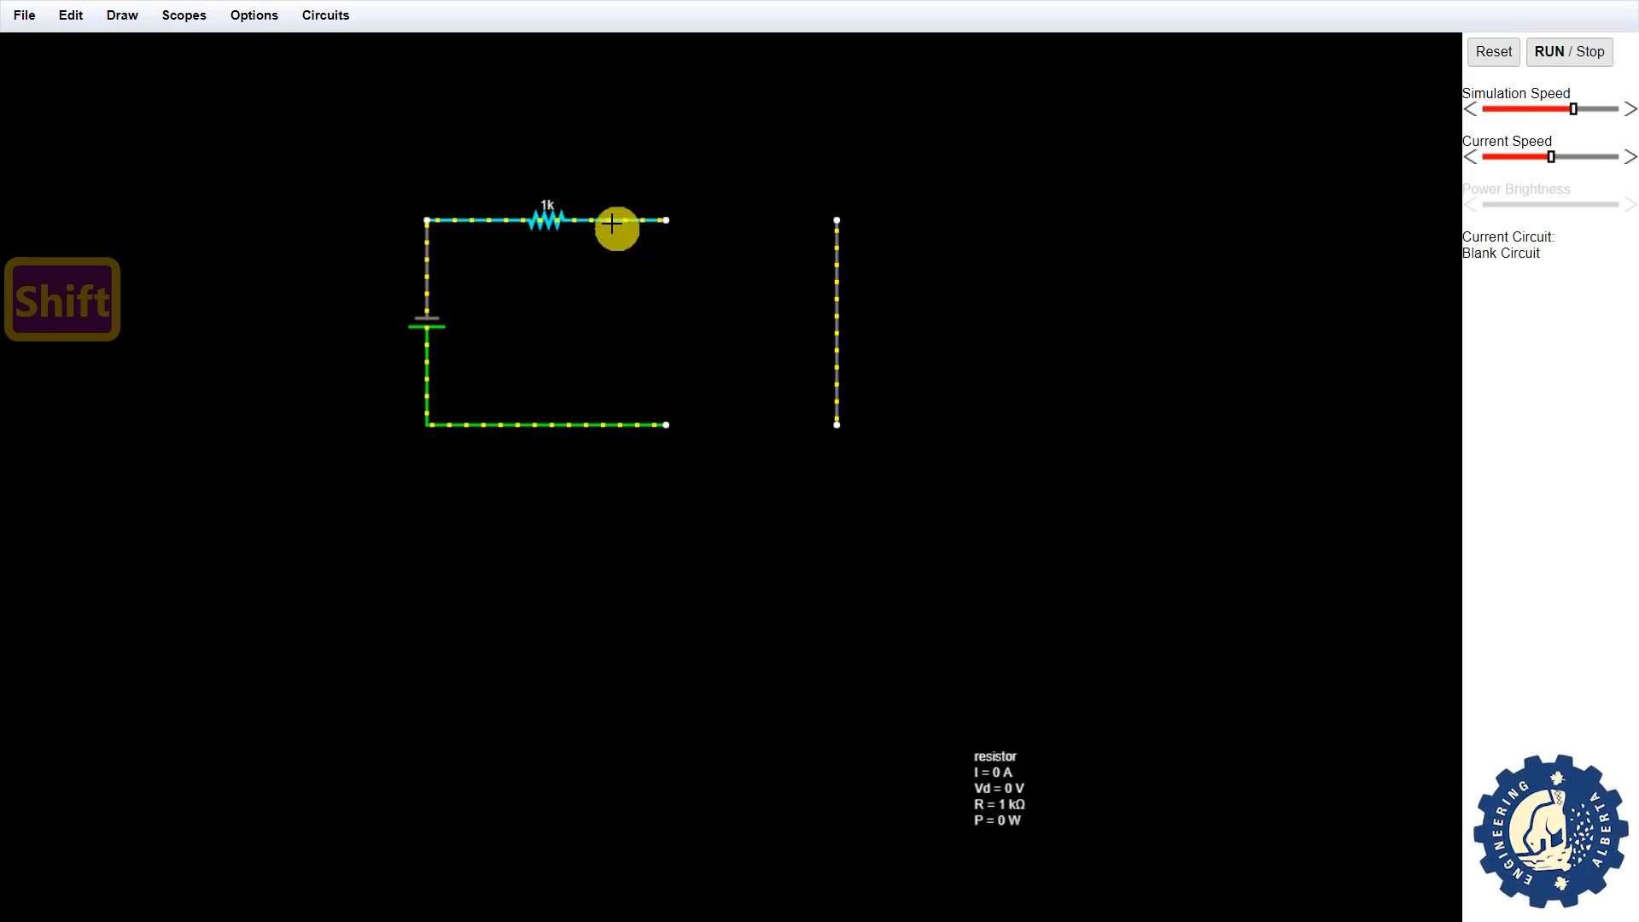
key("shift")
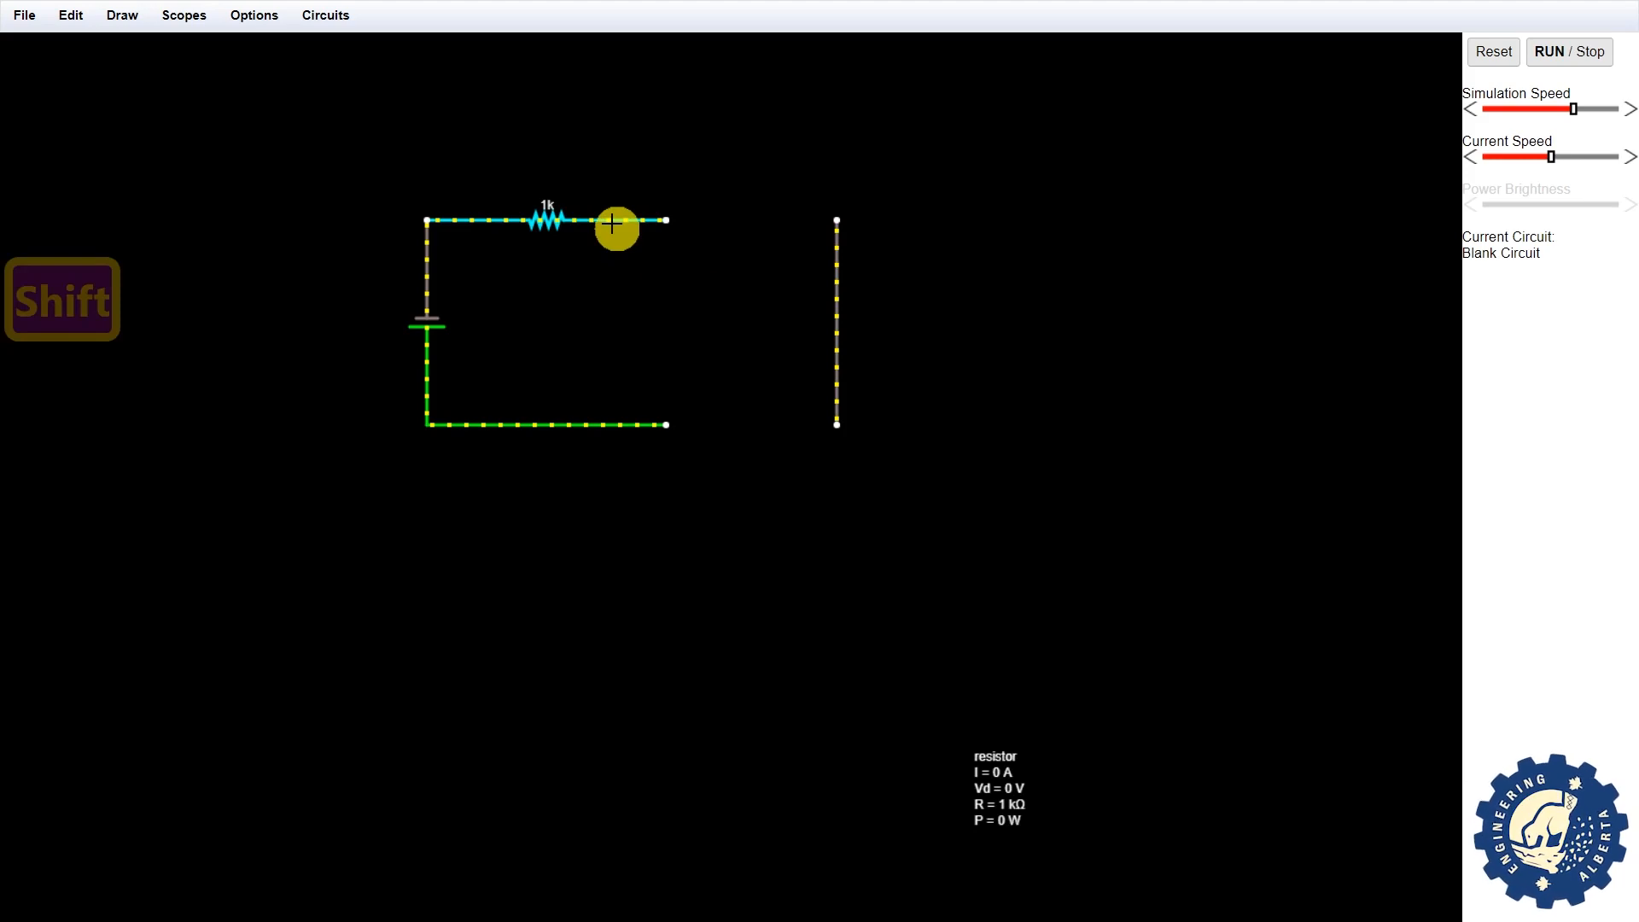
mouse_move(613, 224)
left_mouse_down()
mouse_move(652, 509)
mouse_move(620, 466)
mouse_move(616, 227)
left_mouse_up()
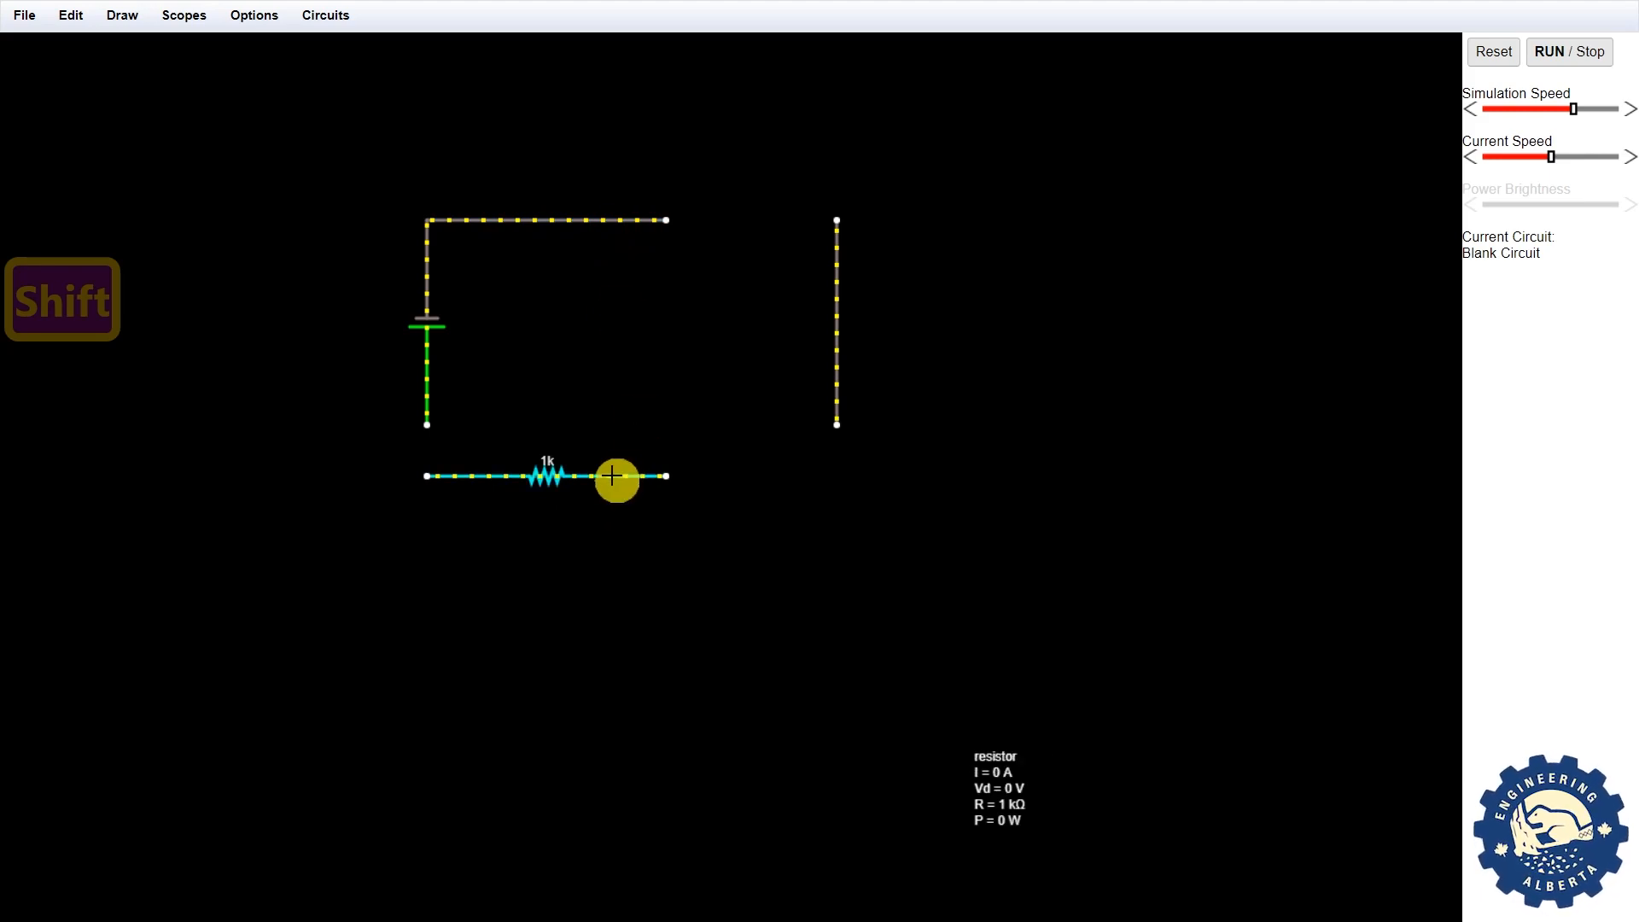
left_click_drag(612, 476, 615, 425)
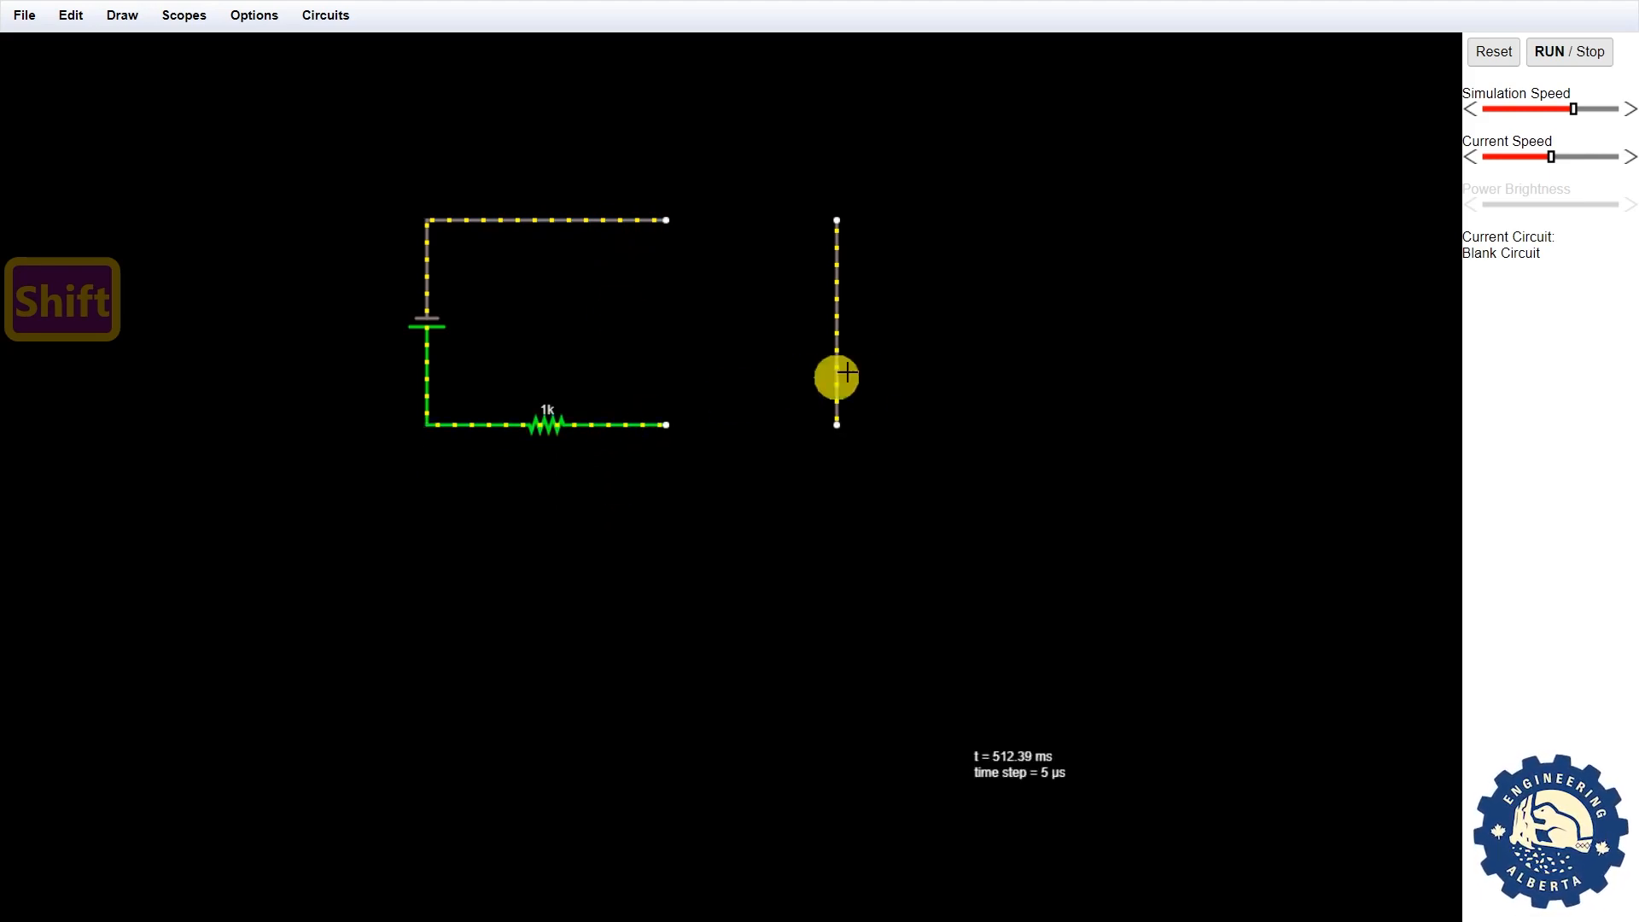
left_click_drag(837, 375, 673, 371)
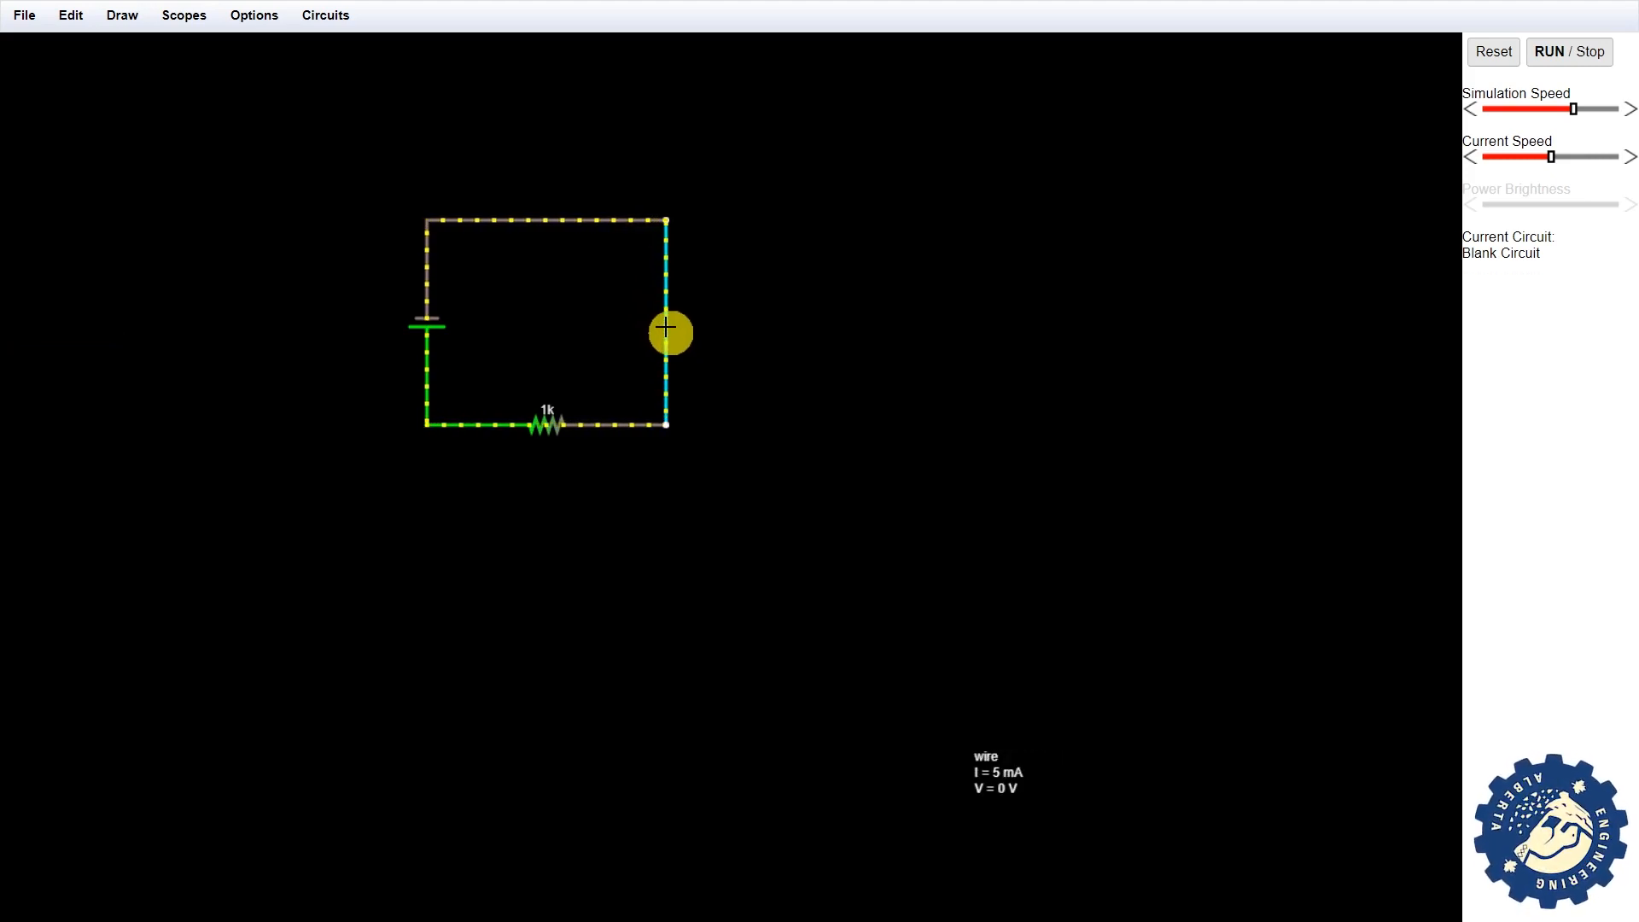
Widen the loop by moving its right-hand wire outward and extending the upper wire and the resistor to meet it
key("shift")
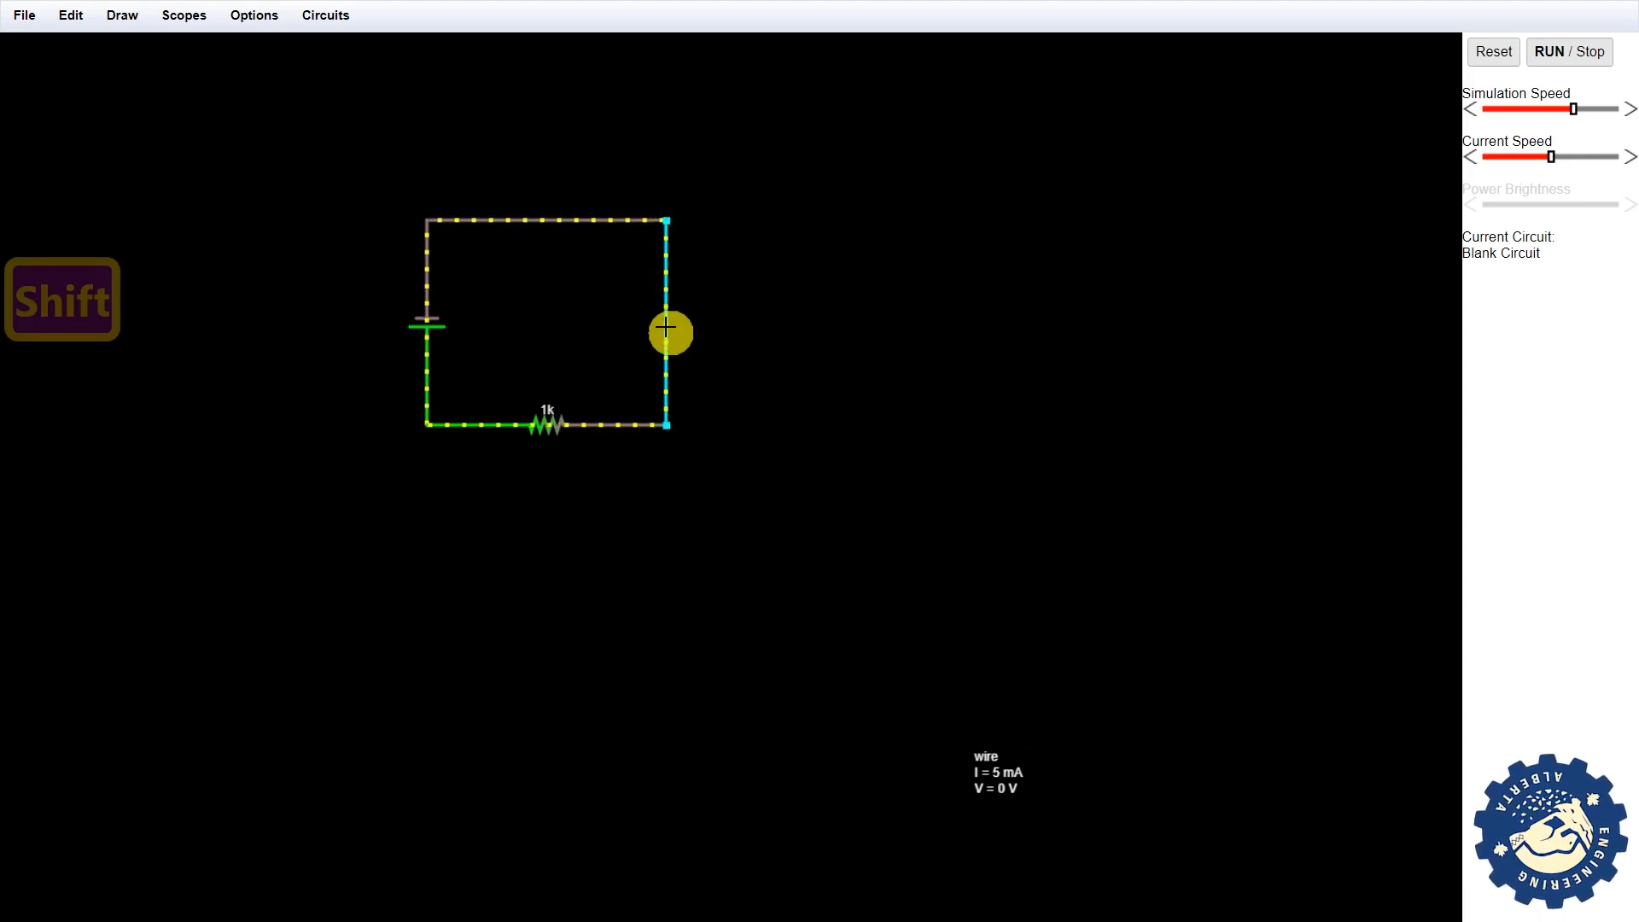
left_click_drag(666, 327, 802, 326)
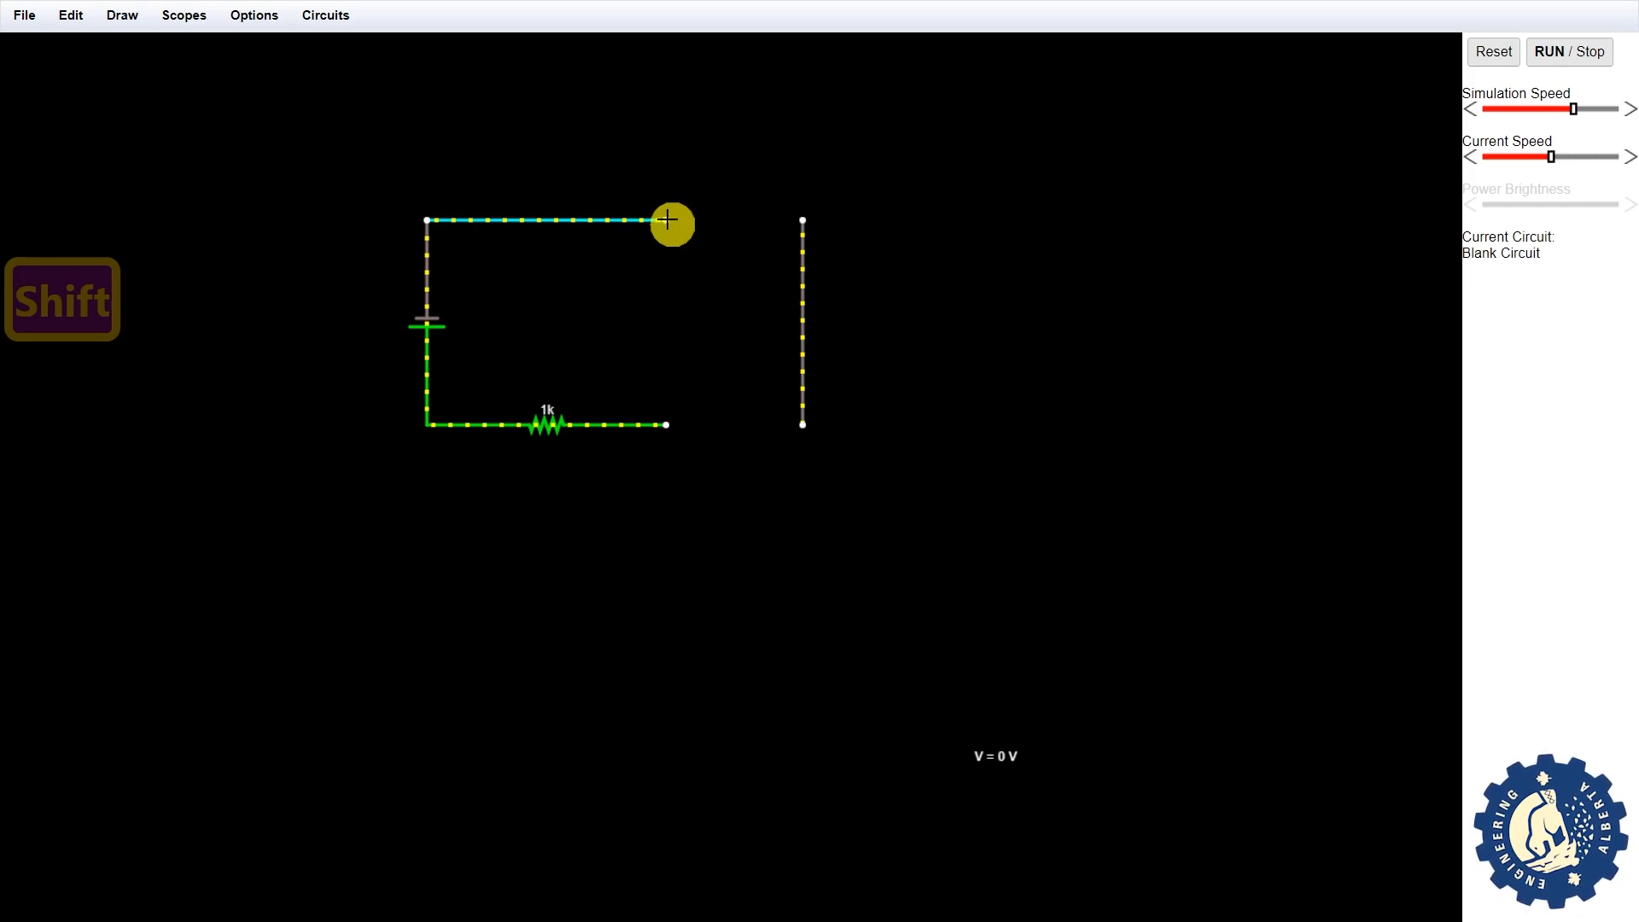
left_click_drag(667, 220, 803, 220)
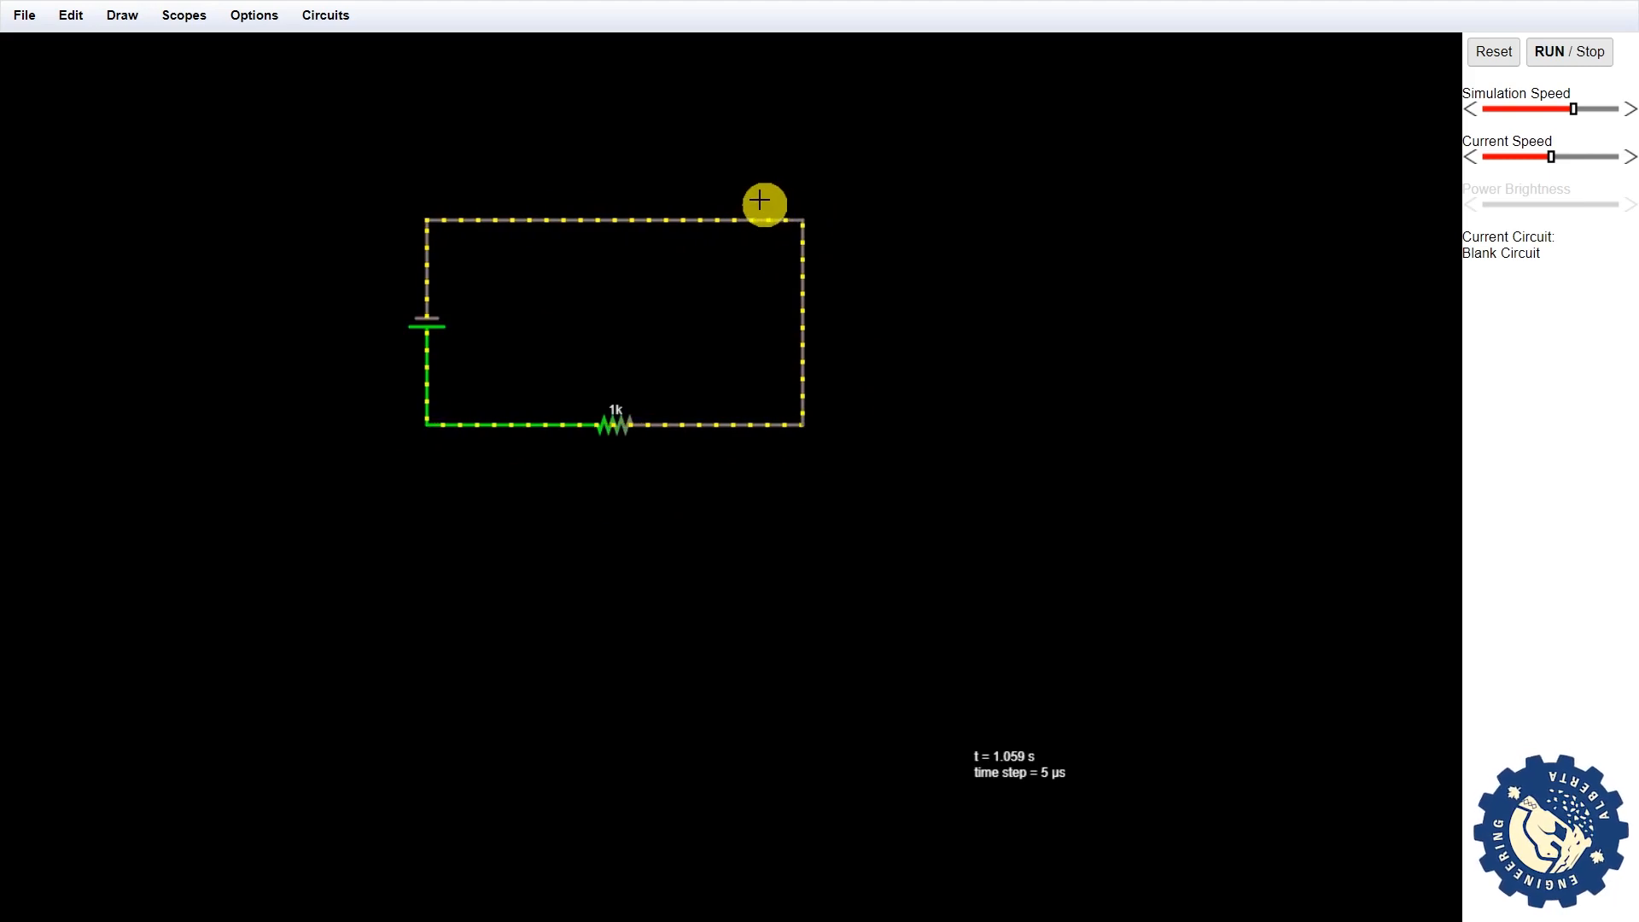
Stop the simulation and run it again
left_click(1585, 53)
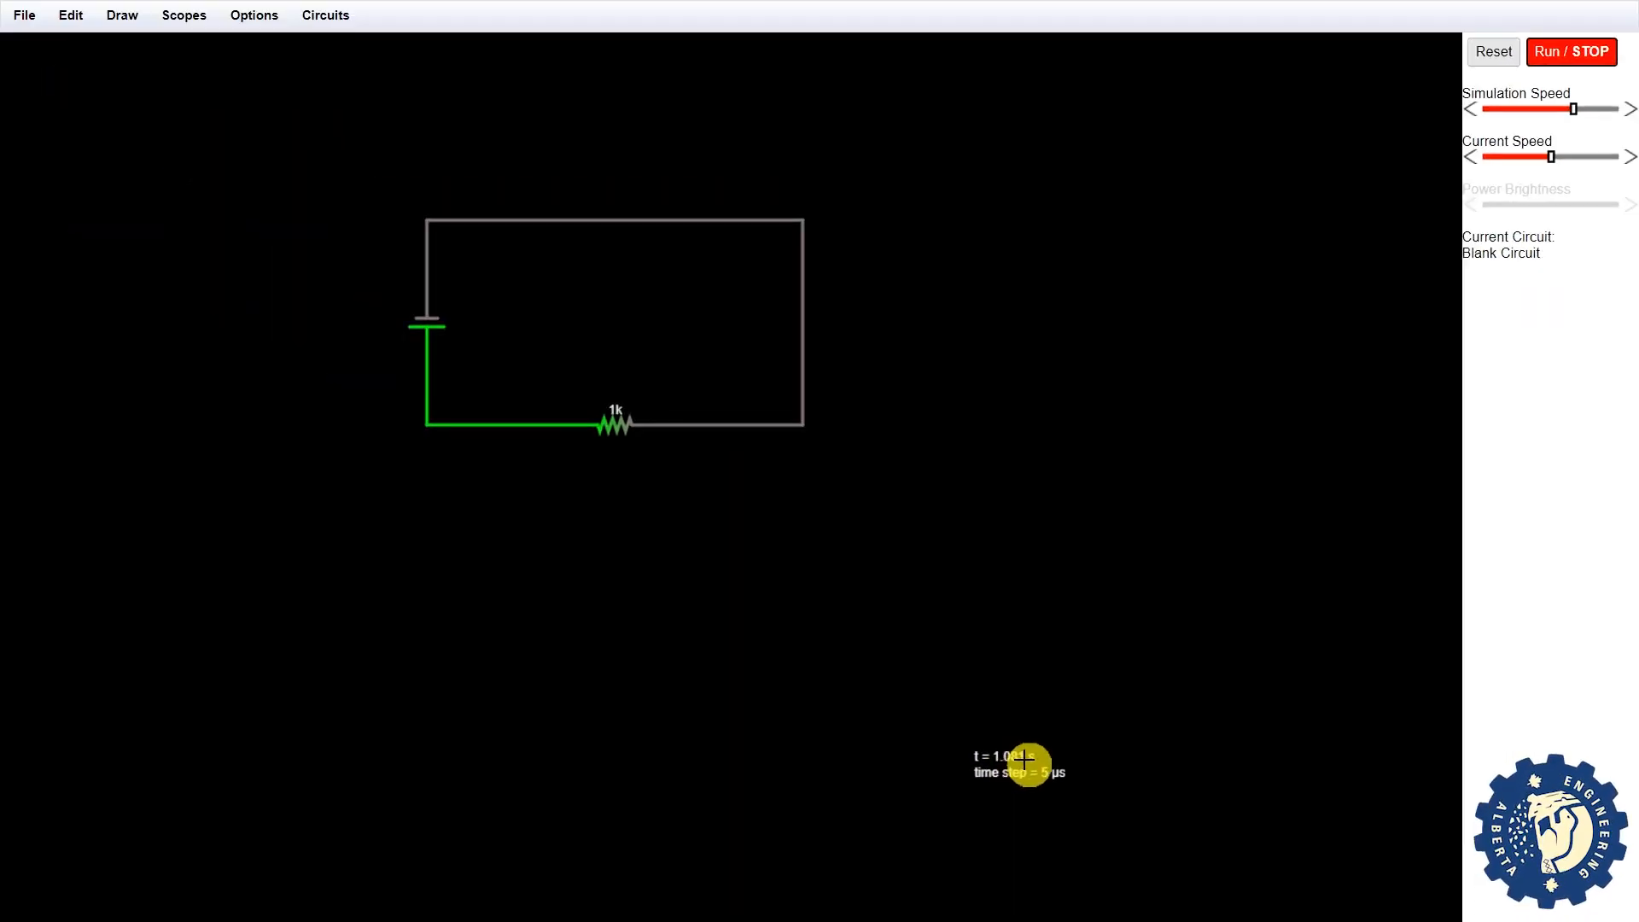
left_click(1589, 66)
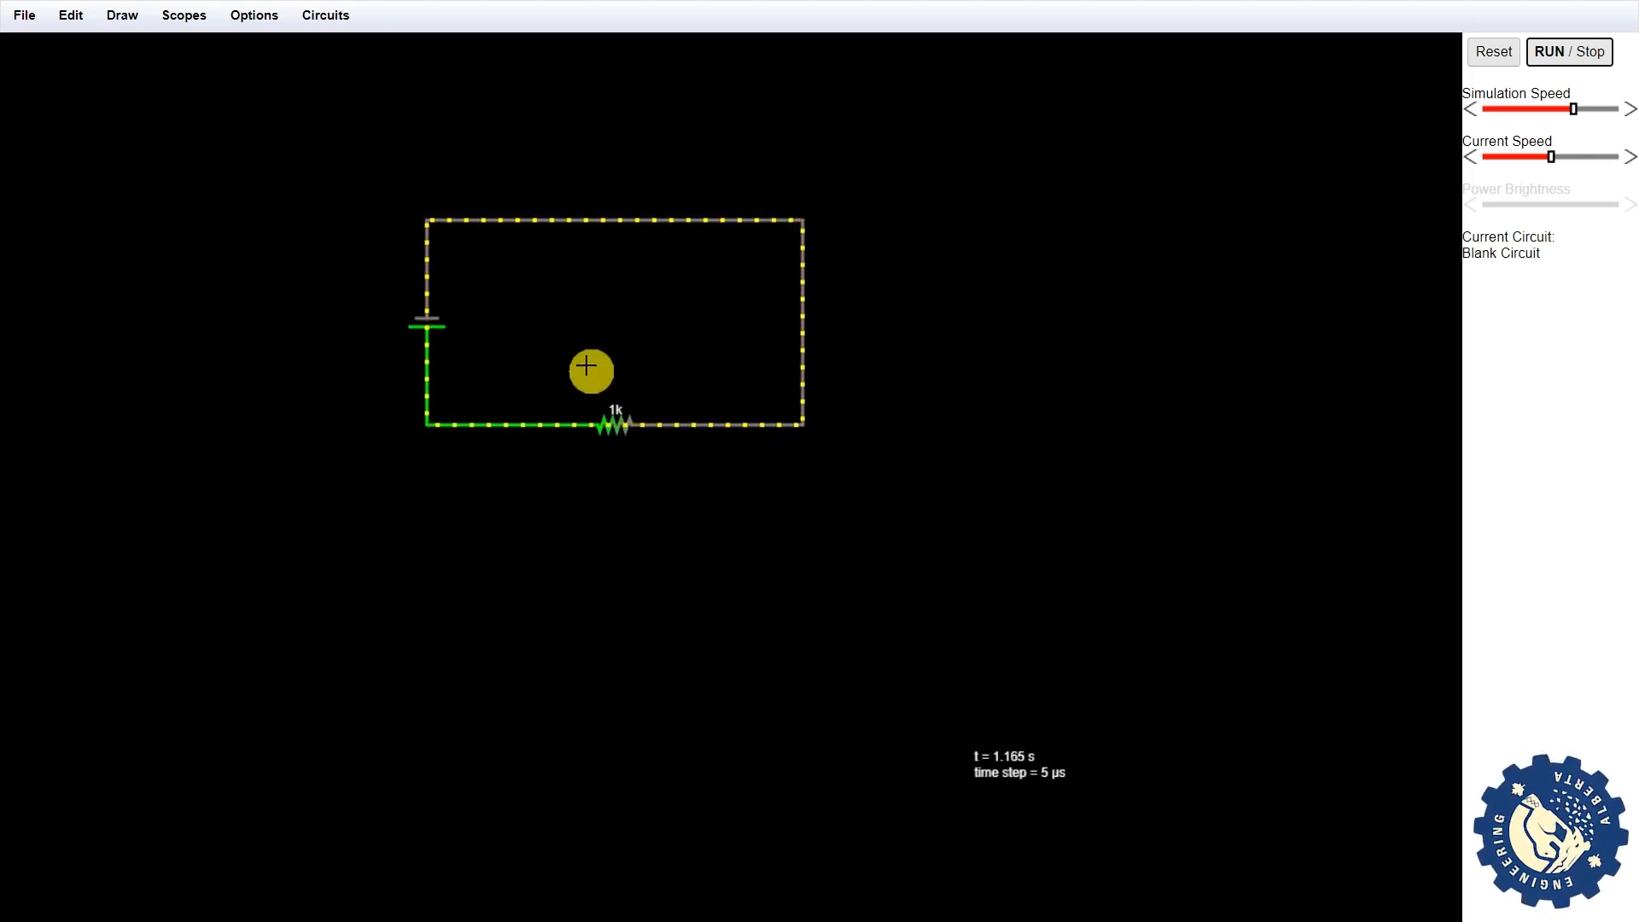
Undo the circuit edits one after another, and redo them to bring back the widened loop
key("ctrl+z")
key("ctrl+z")
key("ctrl+z")
key("ctrl+z")
key("ctrl+z")
key("ctrl+z")
key("ctrl+z")
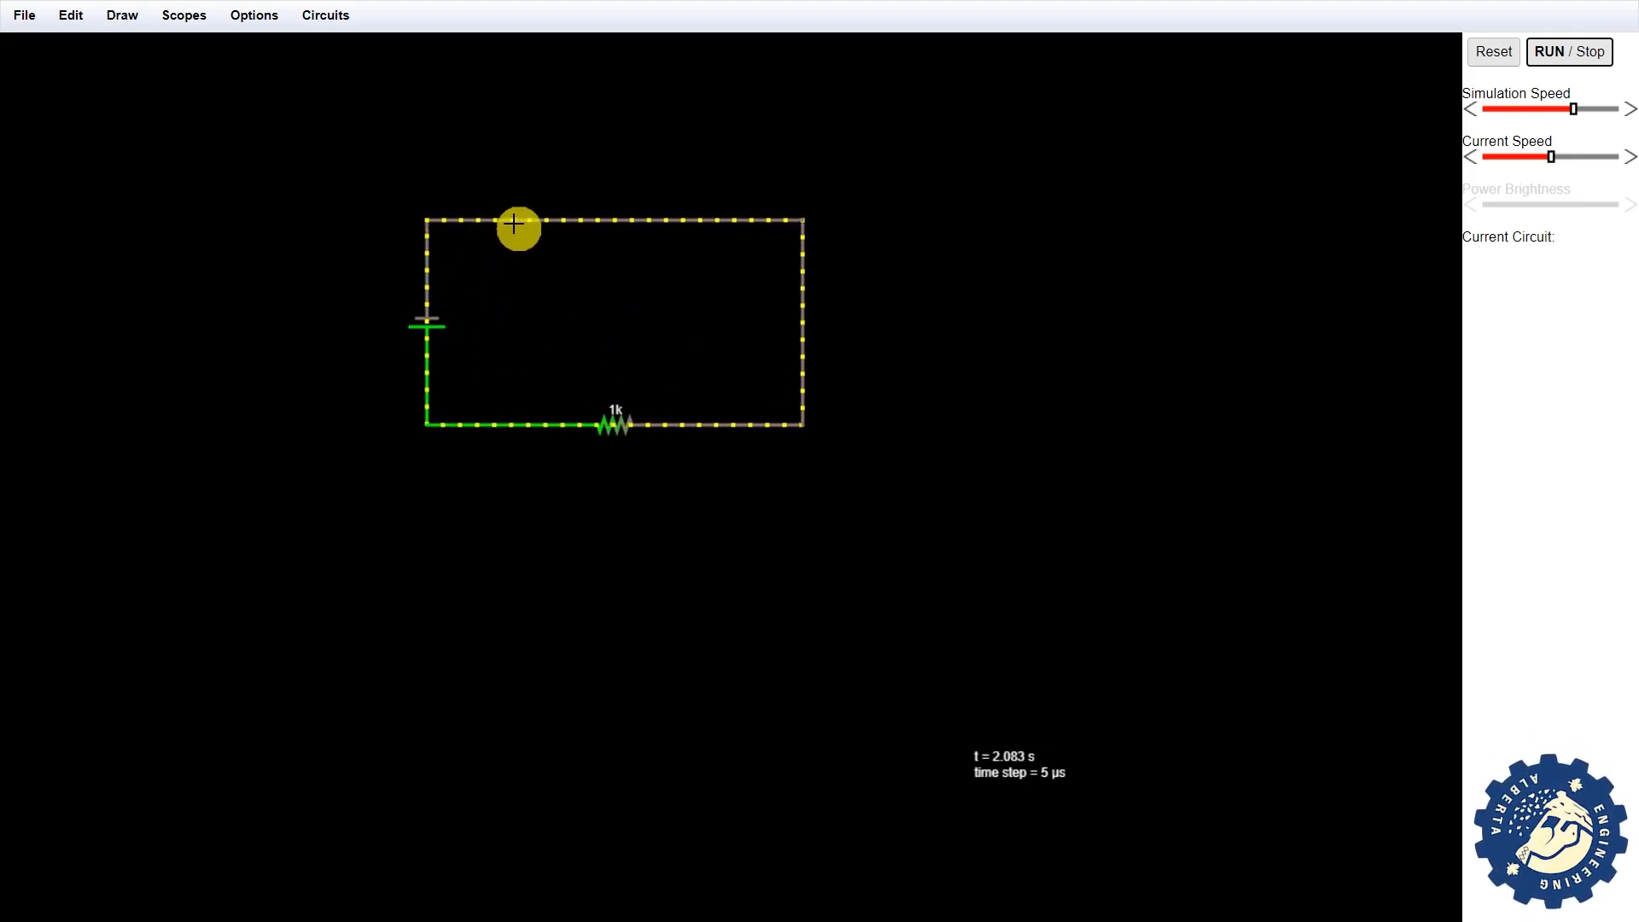
Draw a vertical resistor across the loop near the source, and shift the loop's right, lower and upper elements to the right of it
key("r")
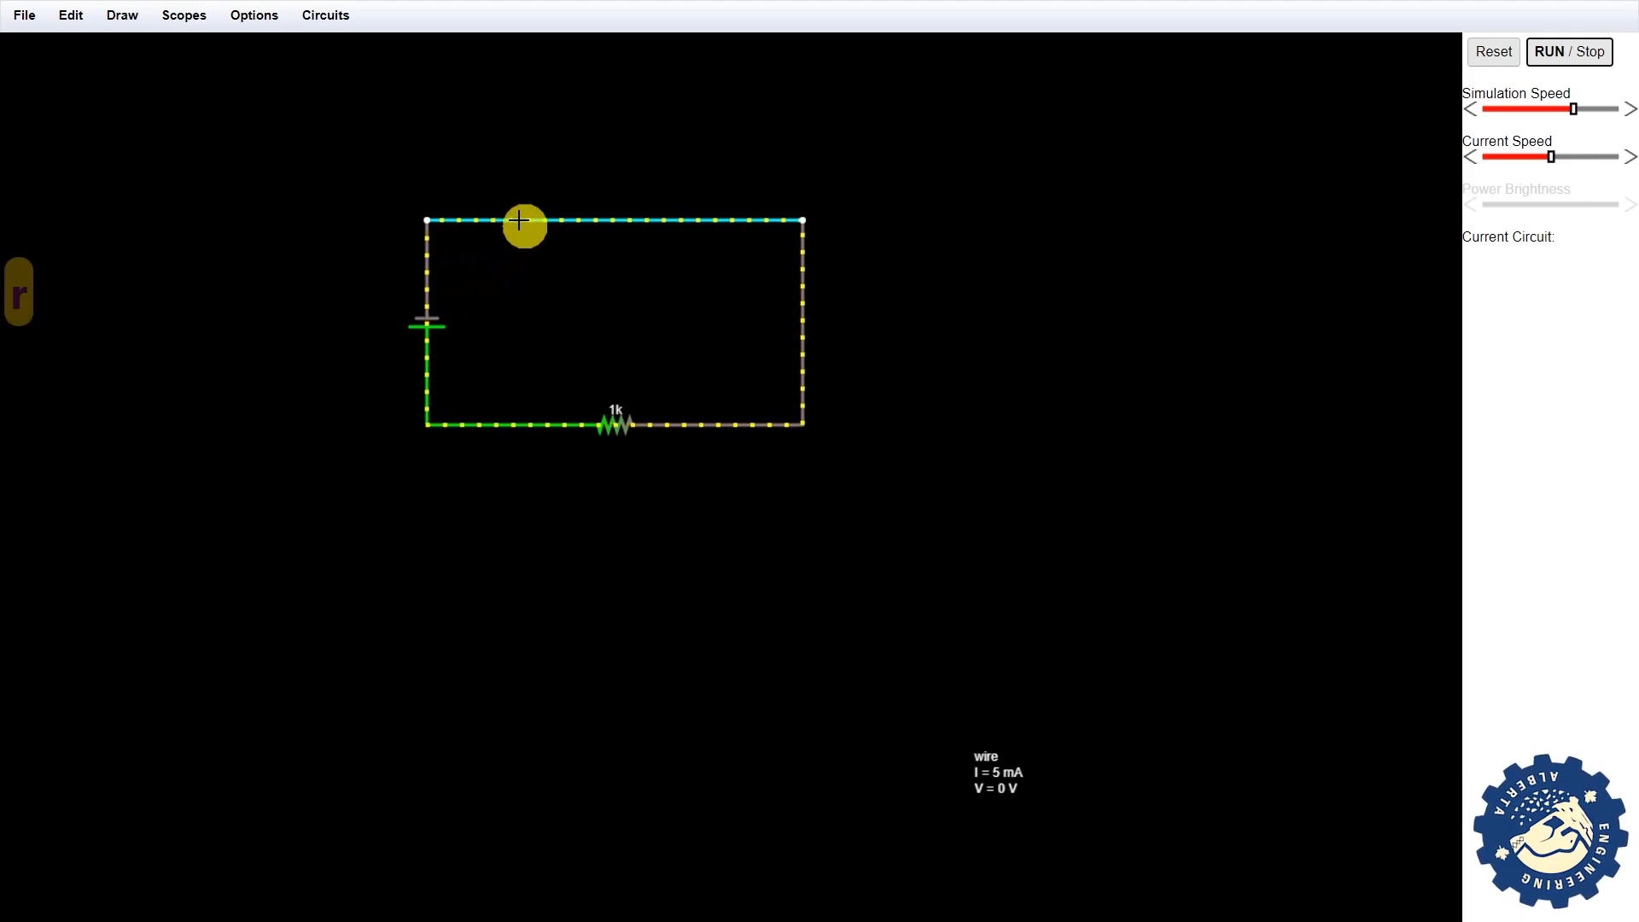
left_click_drag(519, 221, 522, 424)
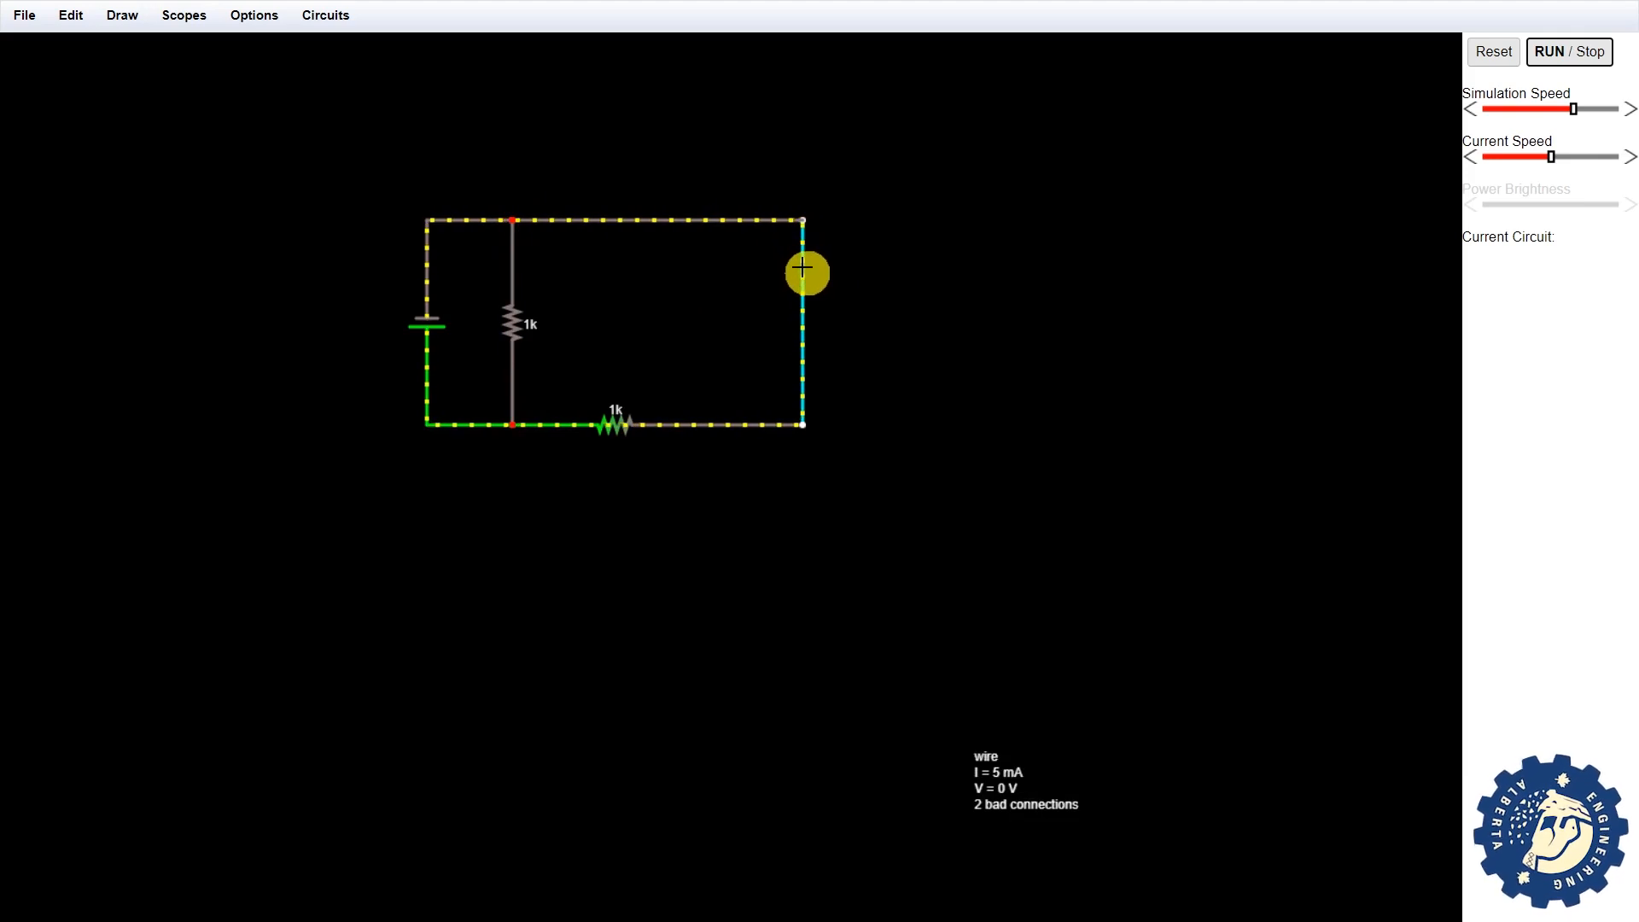
key("shift")
left_click_drag(844, 277, 943, 282)
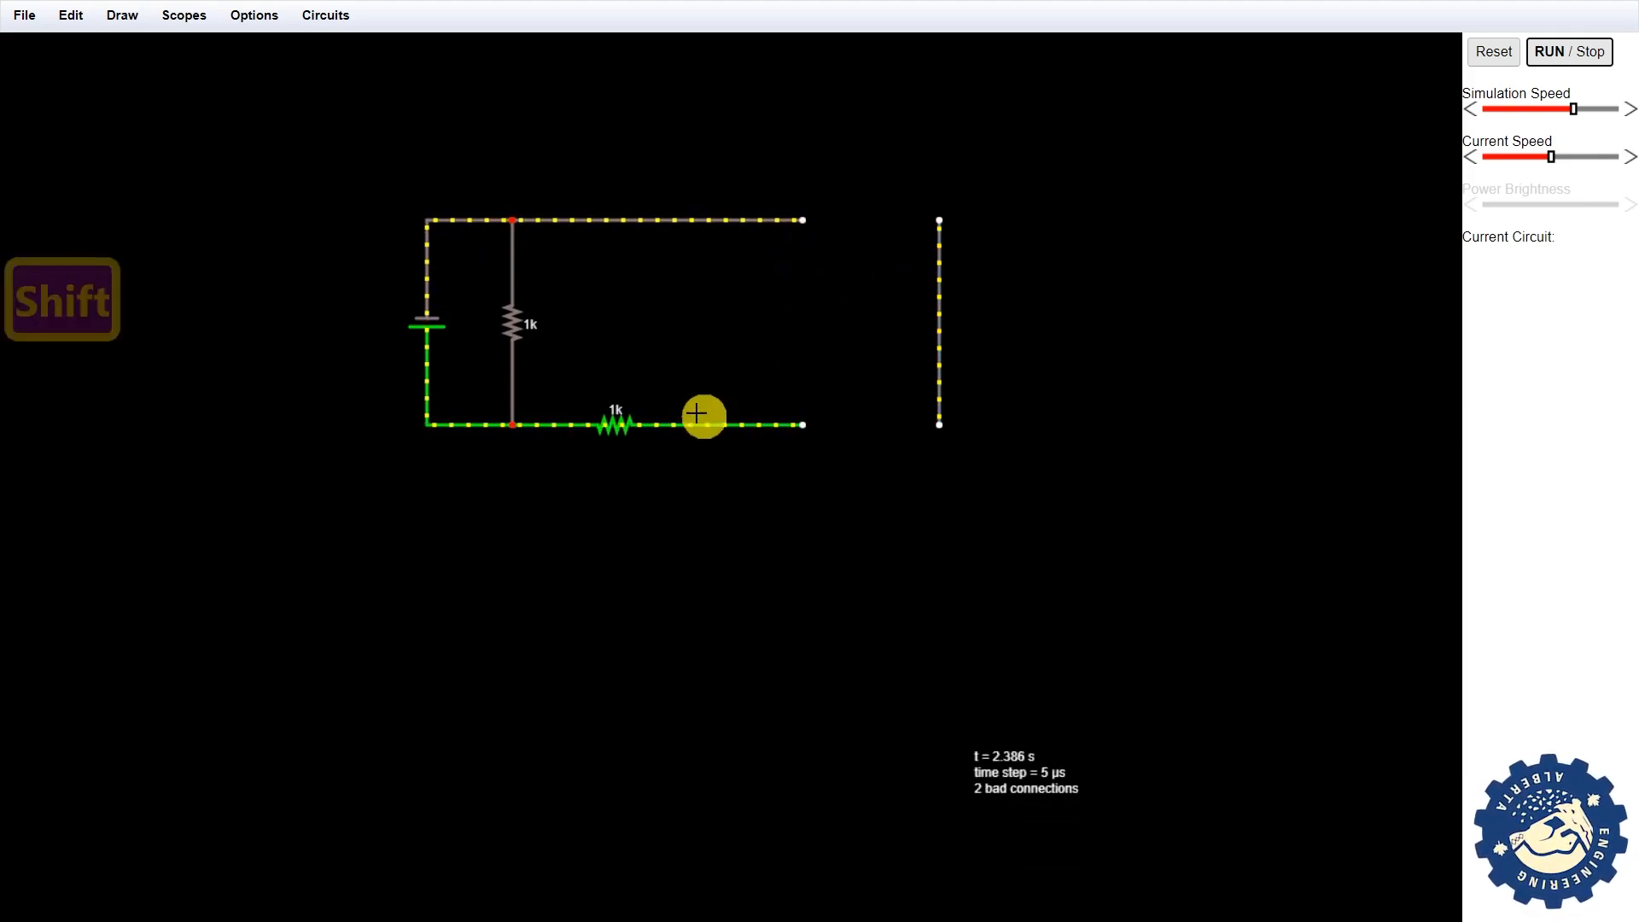
left_click_drag(684, 429, 818, 425)
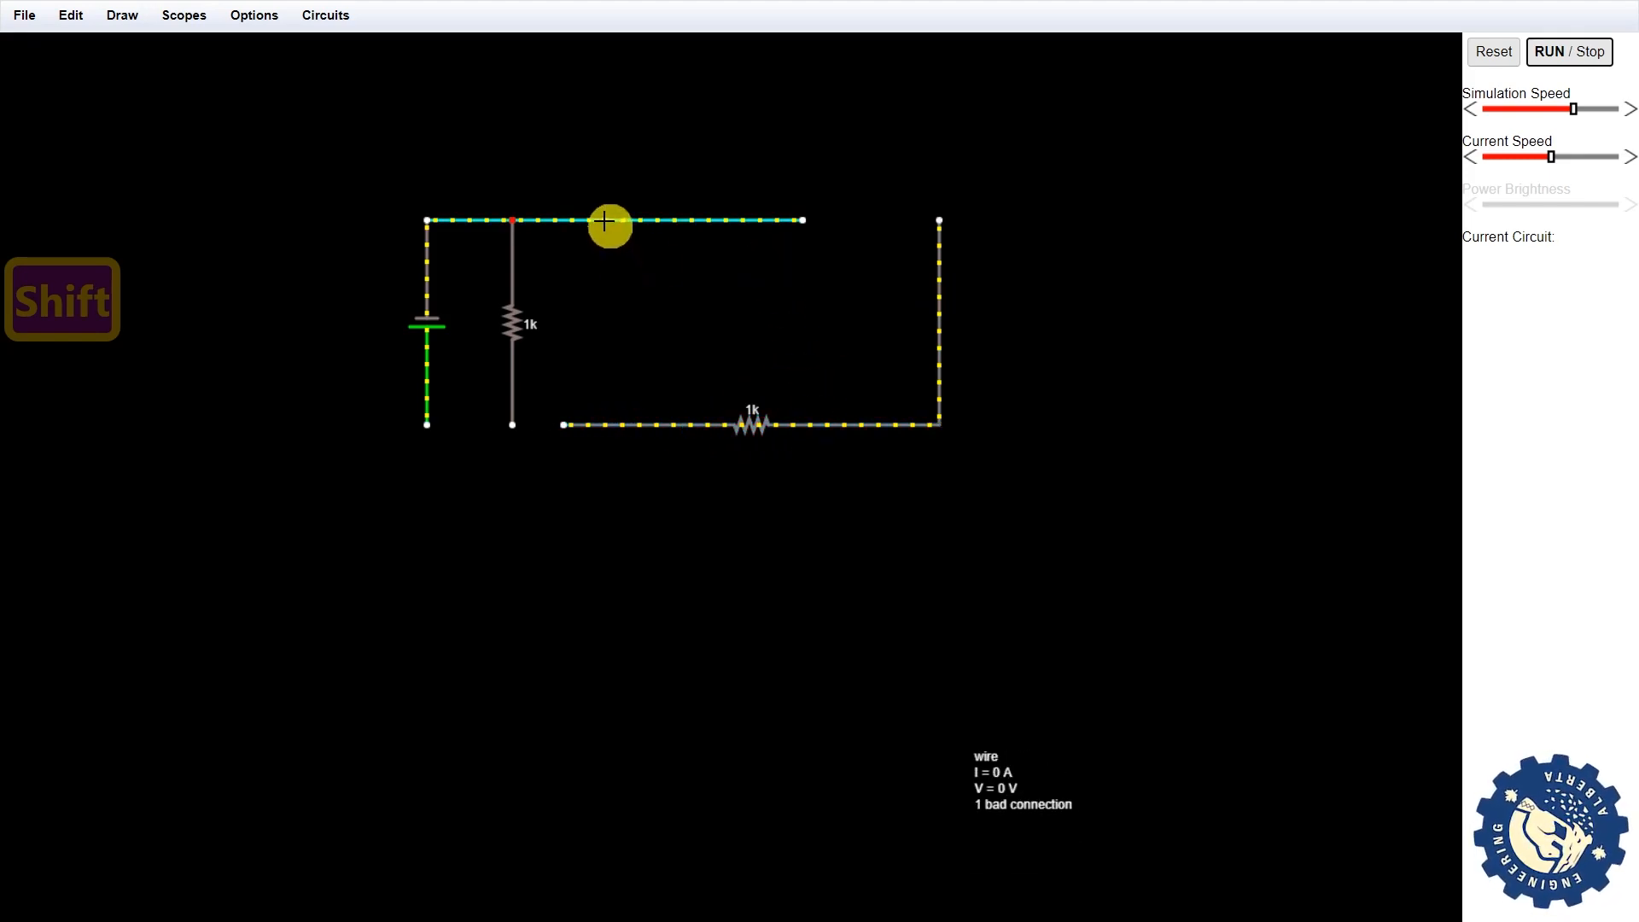
left_click_drag(604, 221, 740, 224)
key("ctrl+z")
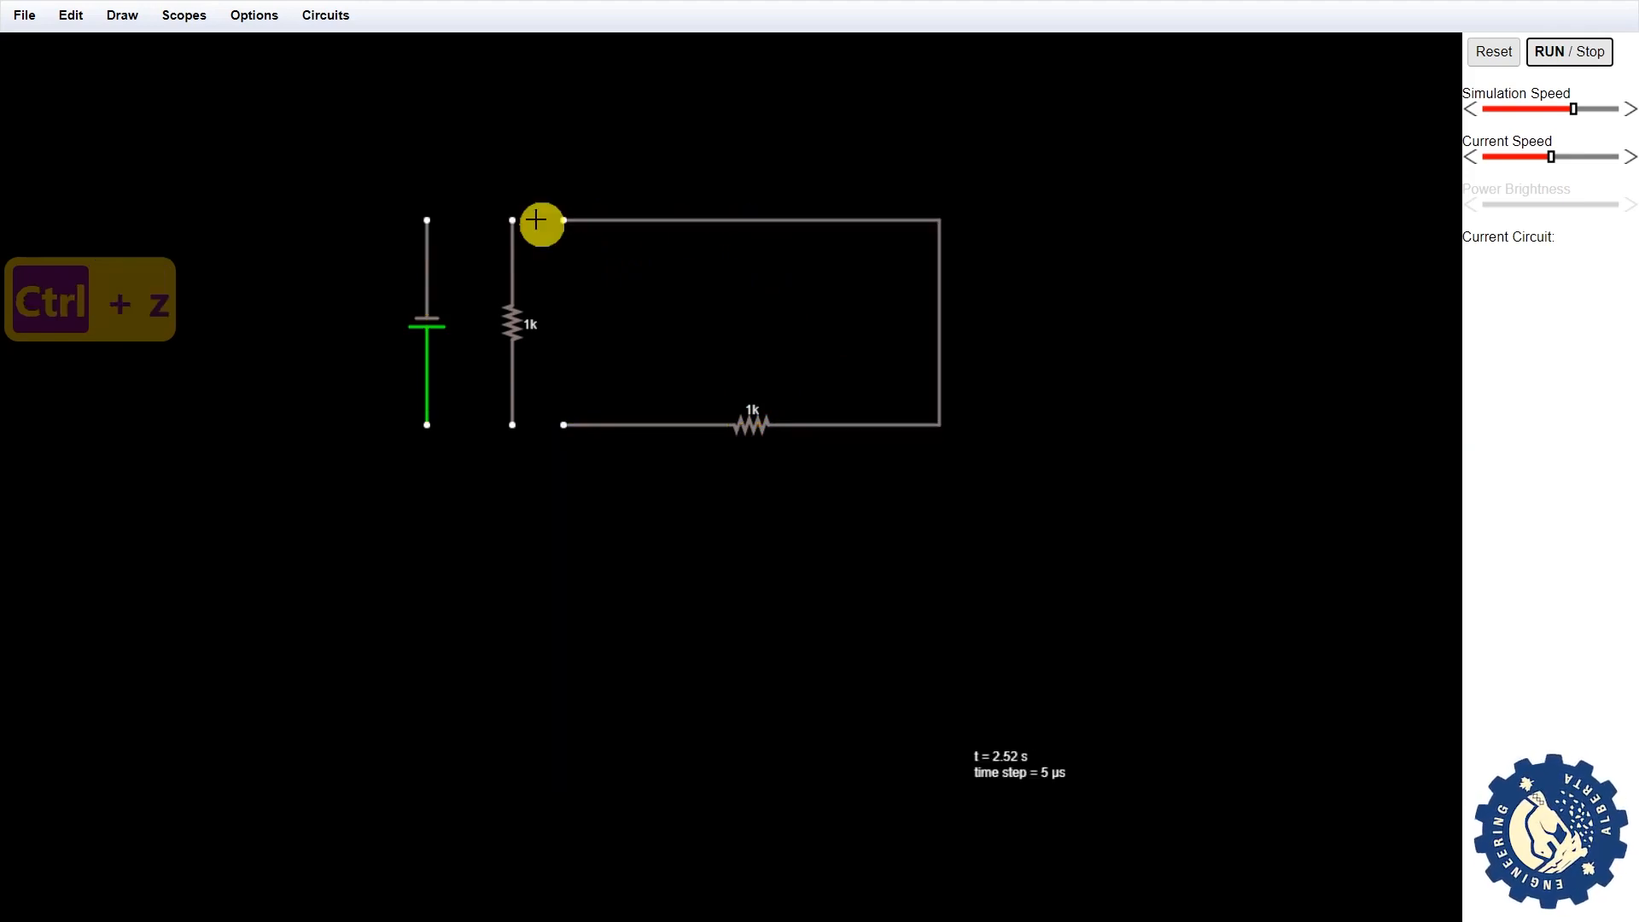
Add wires joining the vertical resistor to the right-hand loop and to the voltage source at the upper and lower nodes
key("w")
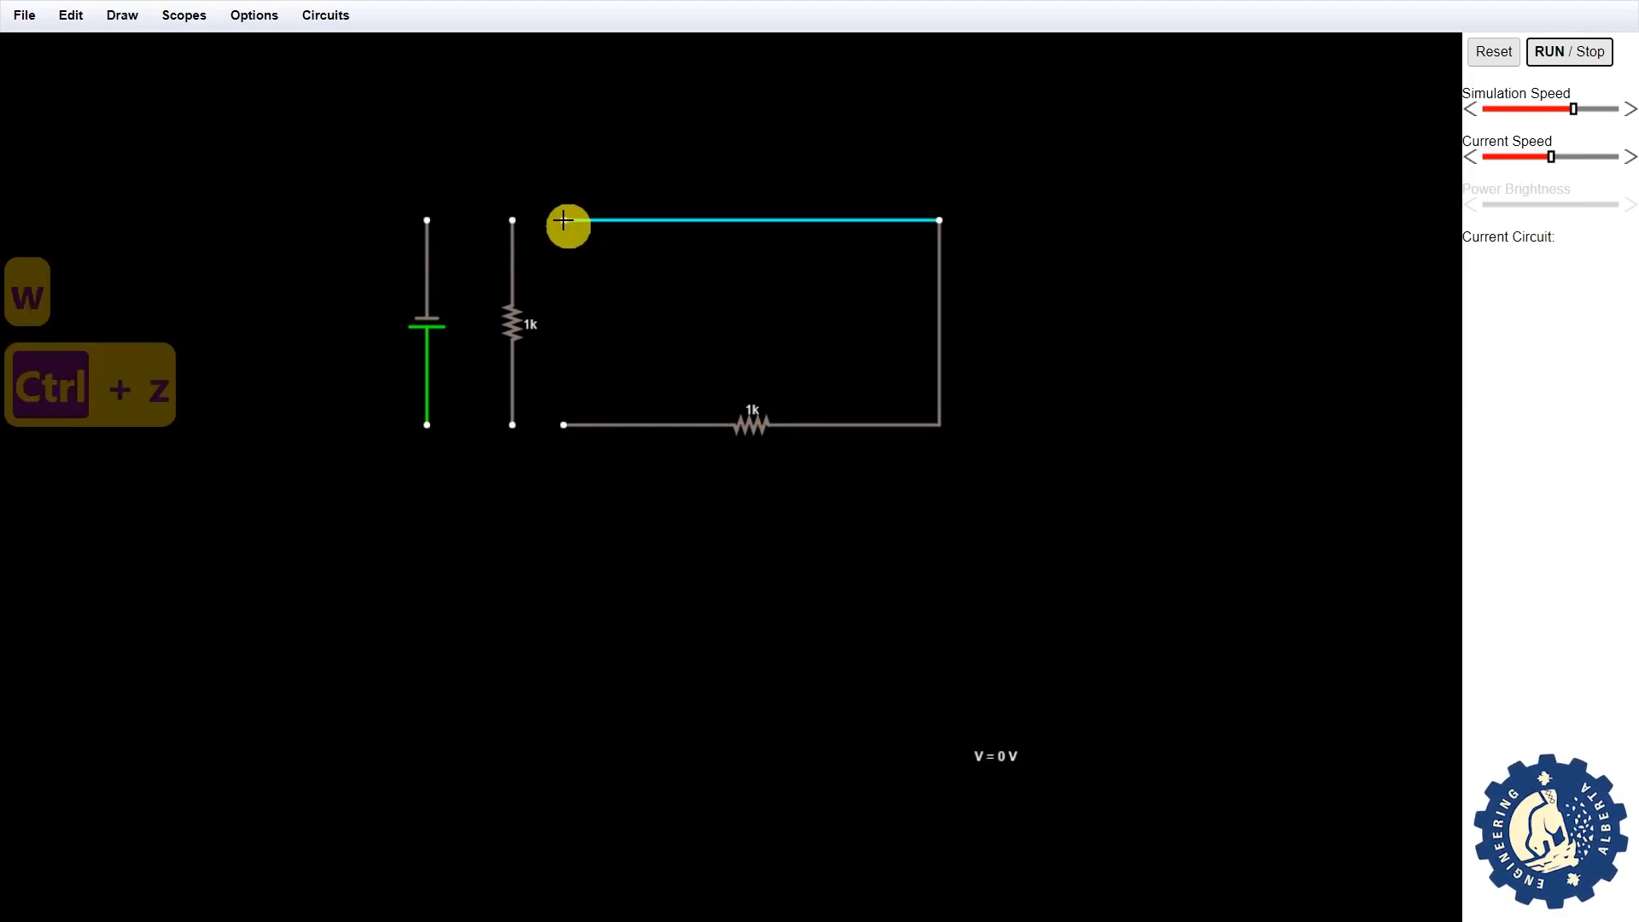
left_click_drag(564, 221, 514, 220)
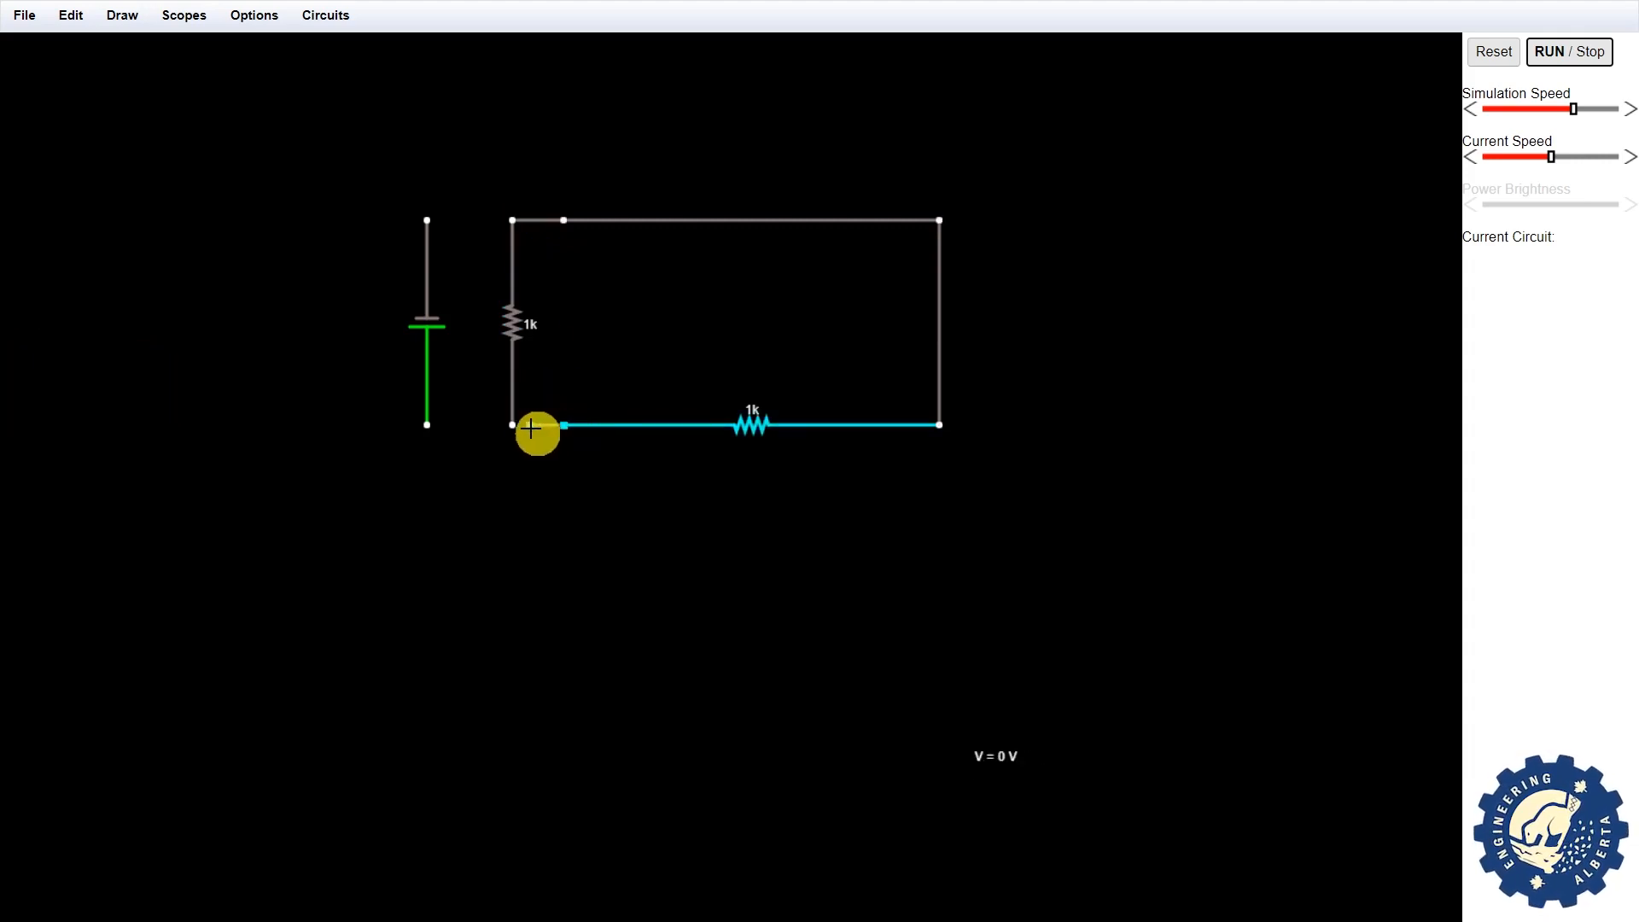
left_click_drag(531, 429, 433, 425)
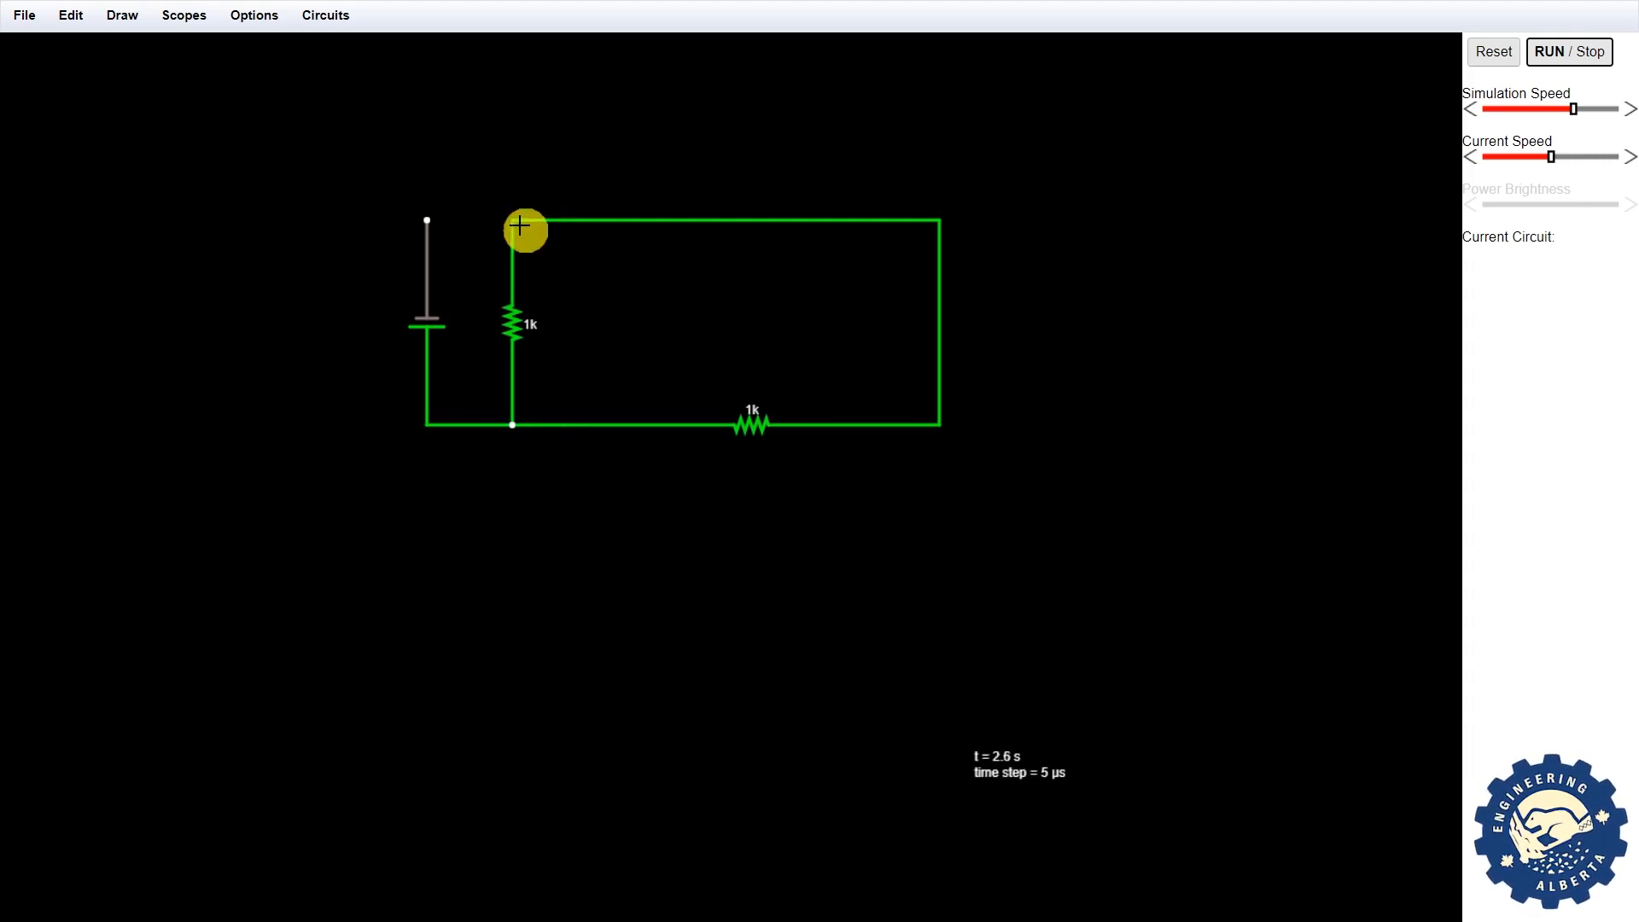
left_click_drag(513, 225, 428, 221)
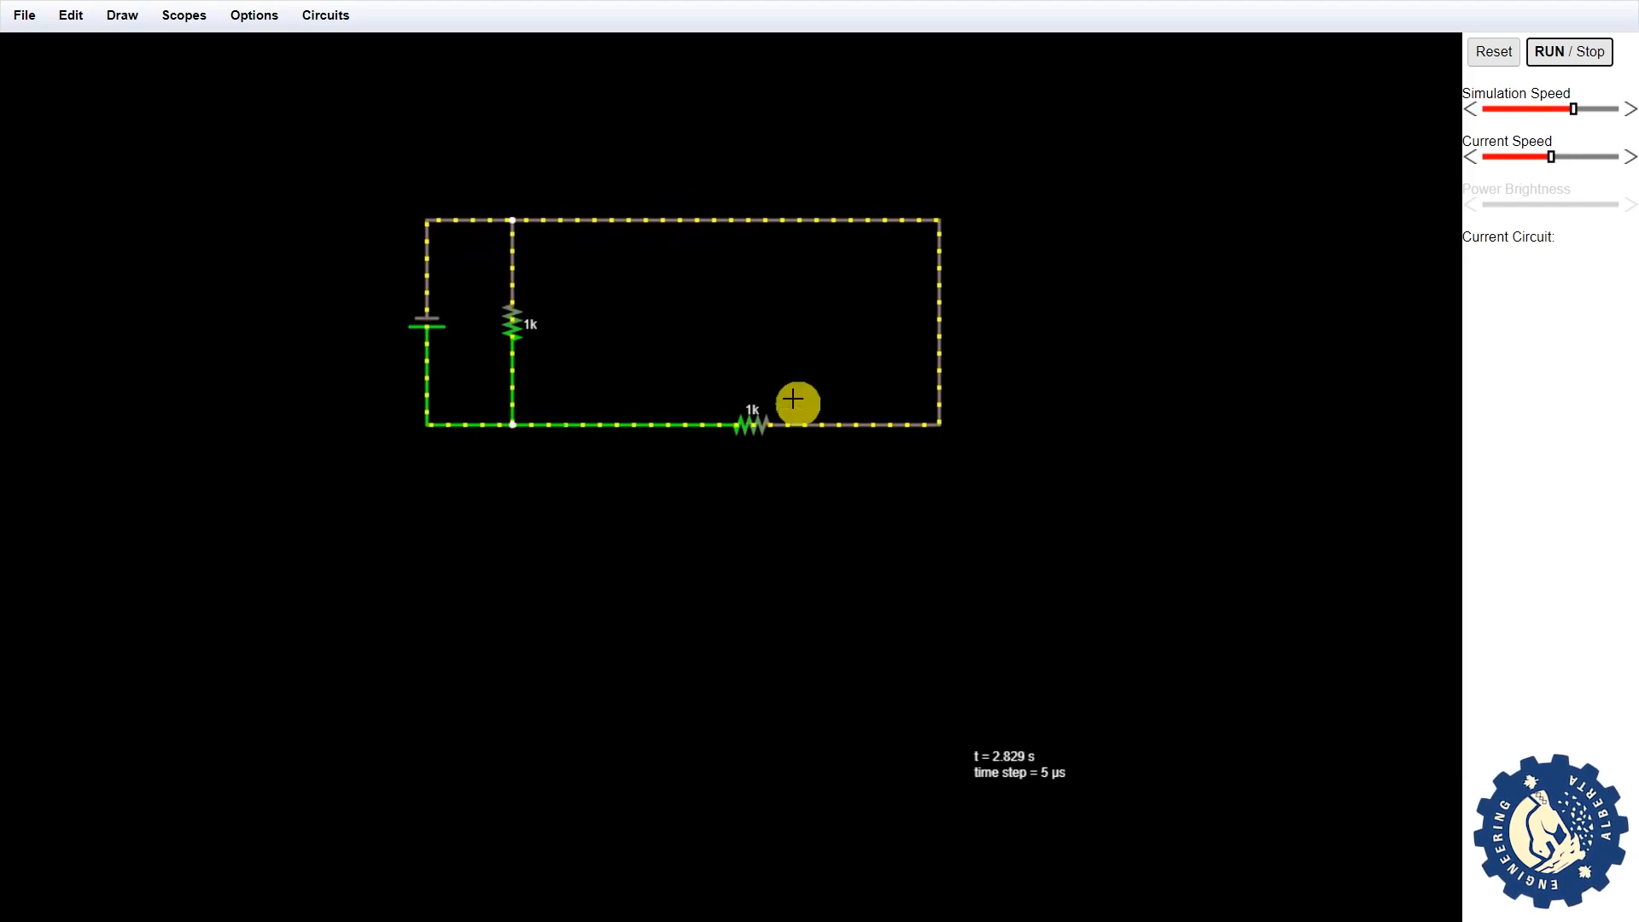
mouse_move(752, 421)
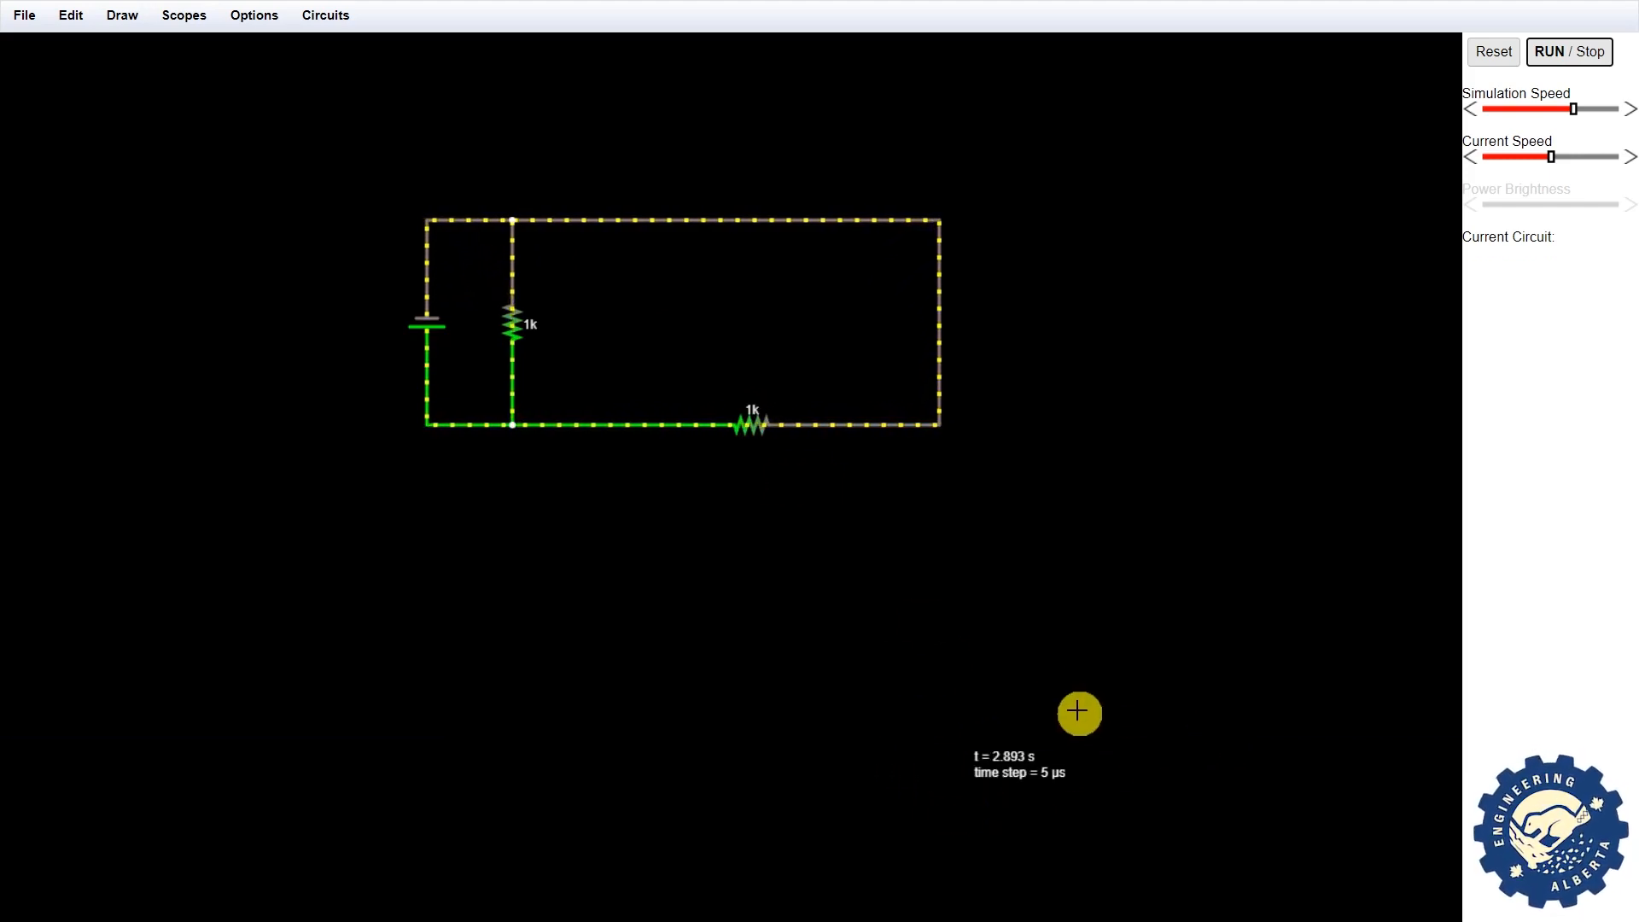
mouse_move(751, 427)
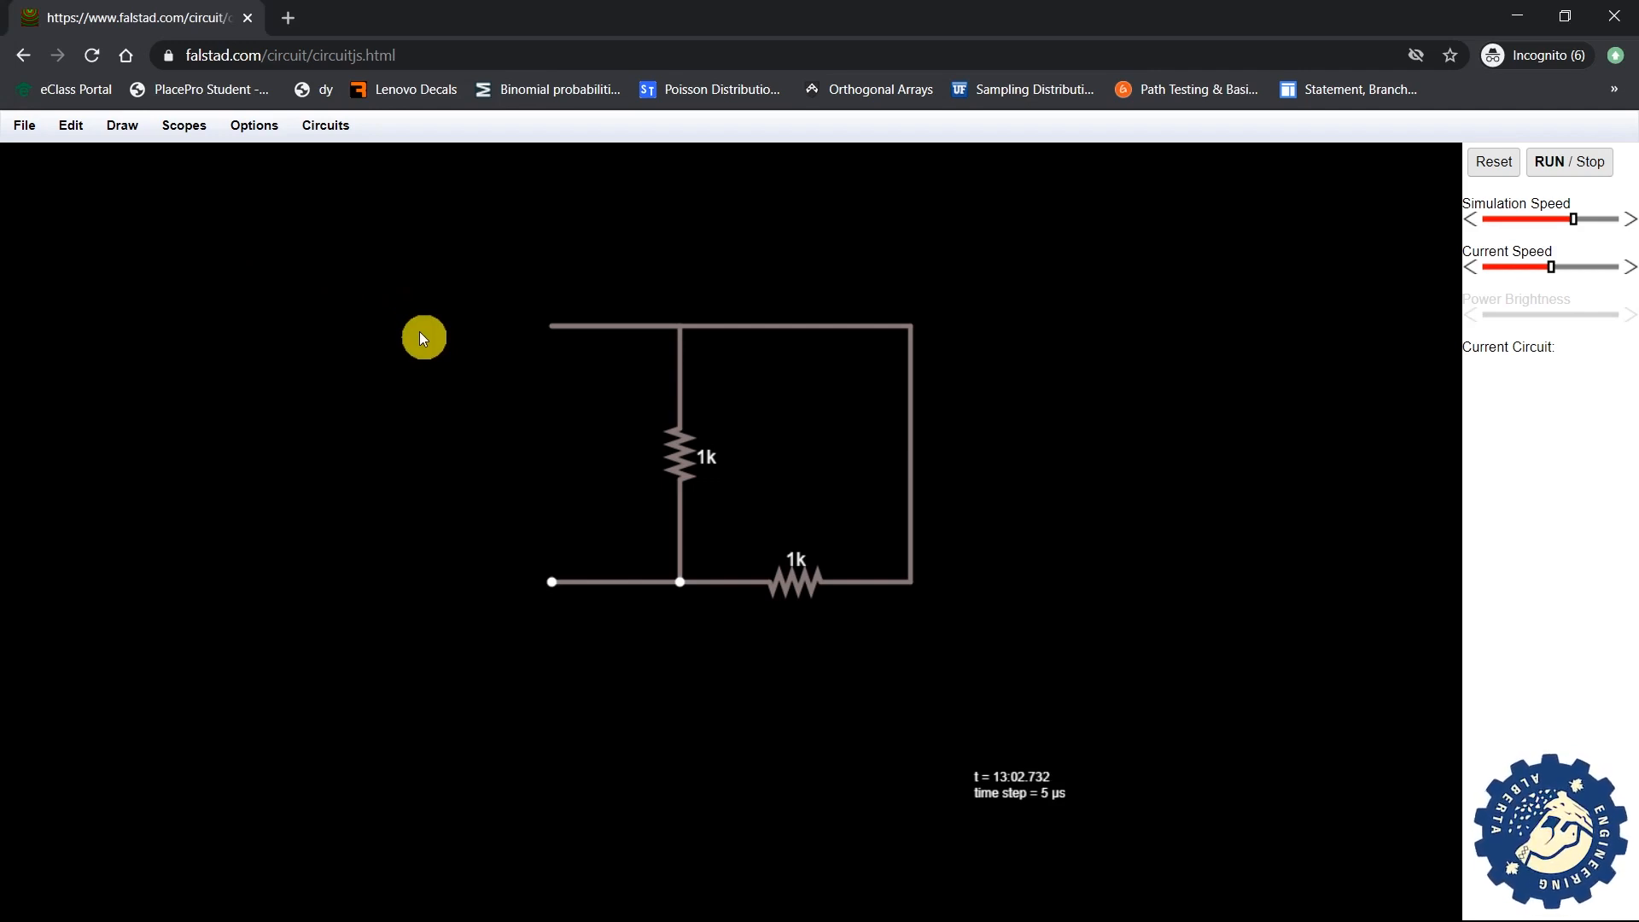
Add a voltage source between the circuit's two open left-hand ends, drawn from the lower wire up to the upper wire
key("v")
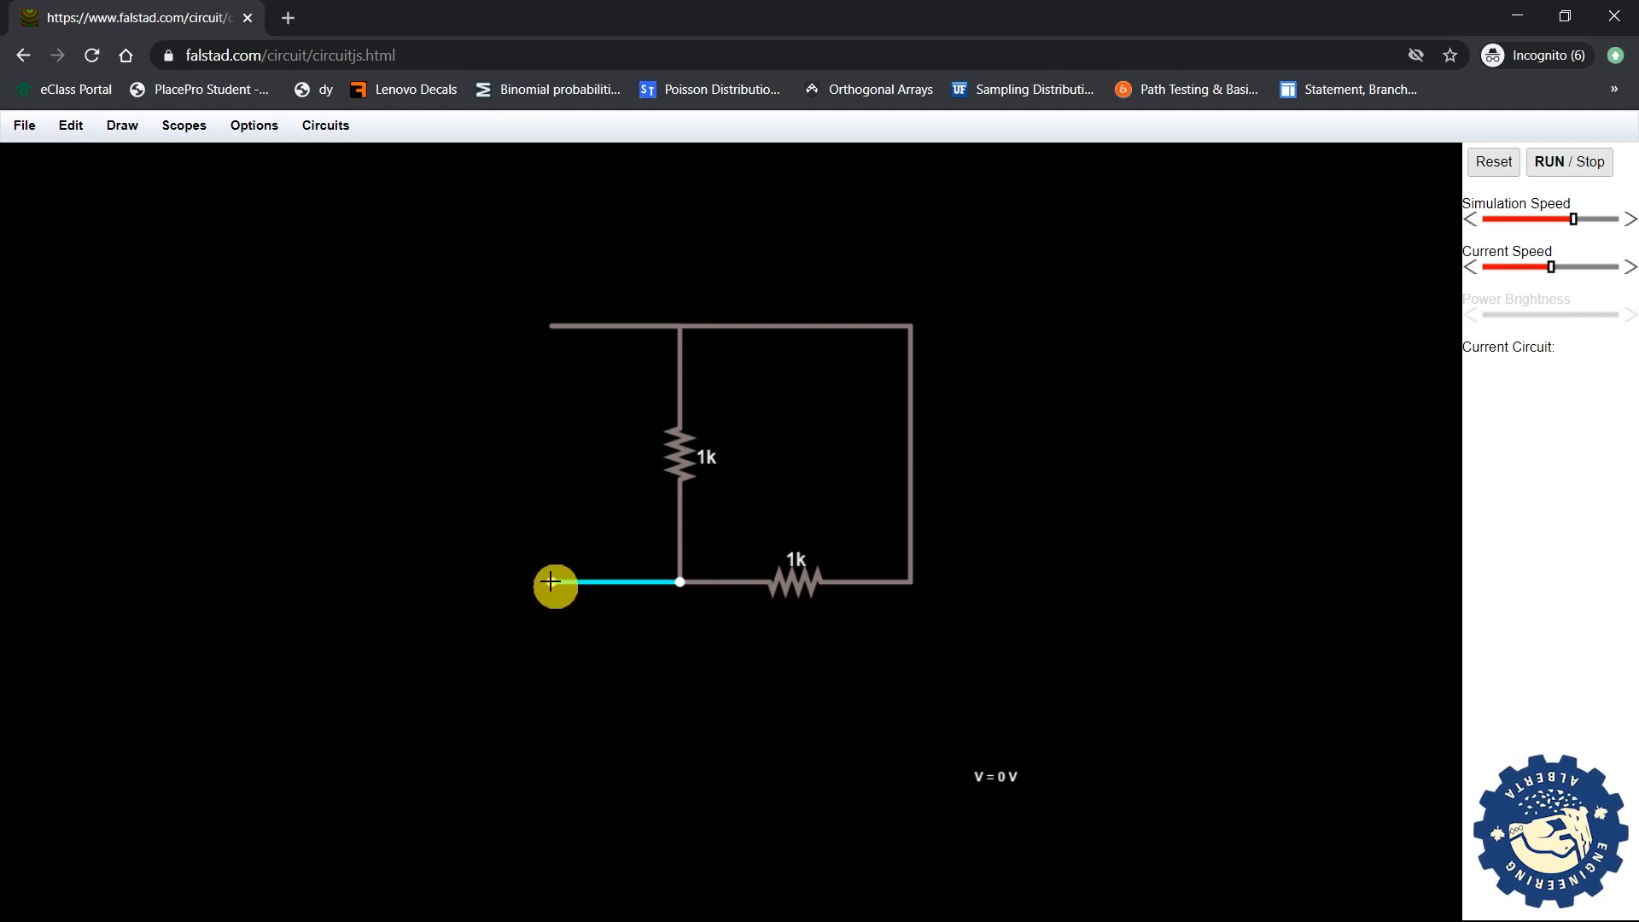
left_click_drag(551, 581, 552, 326)
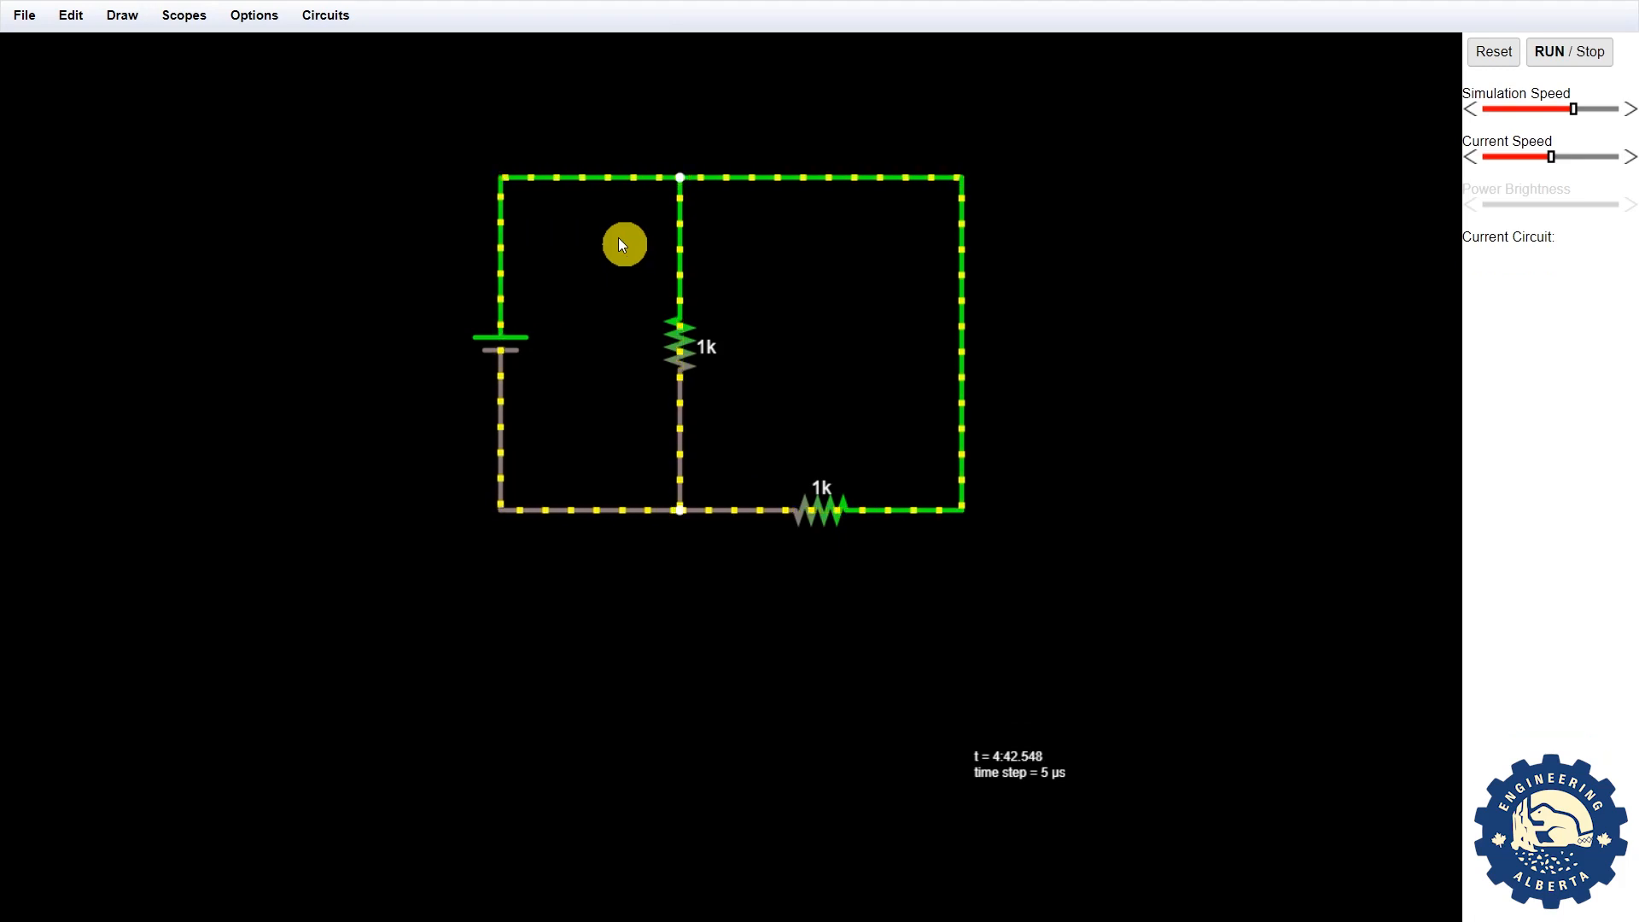
Turn on the current and voltage display for the upper wire between the source and the vertical resistor
right_click(595, 181)
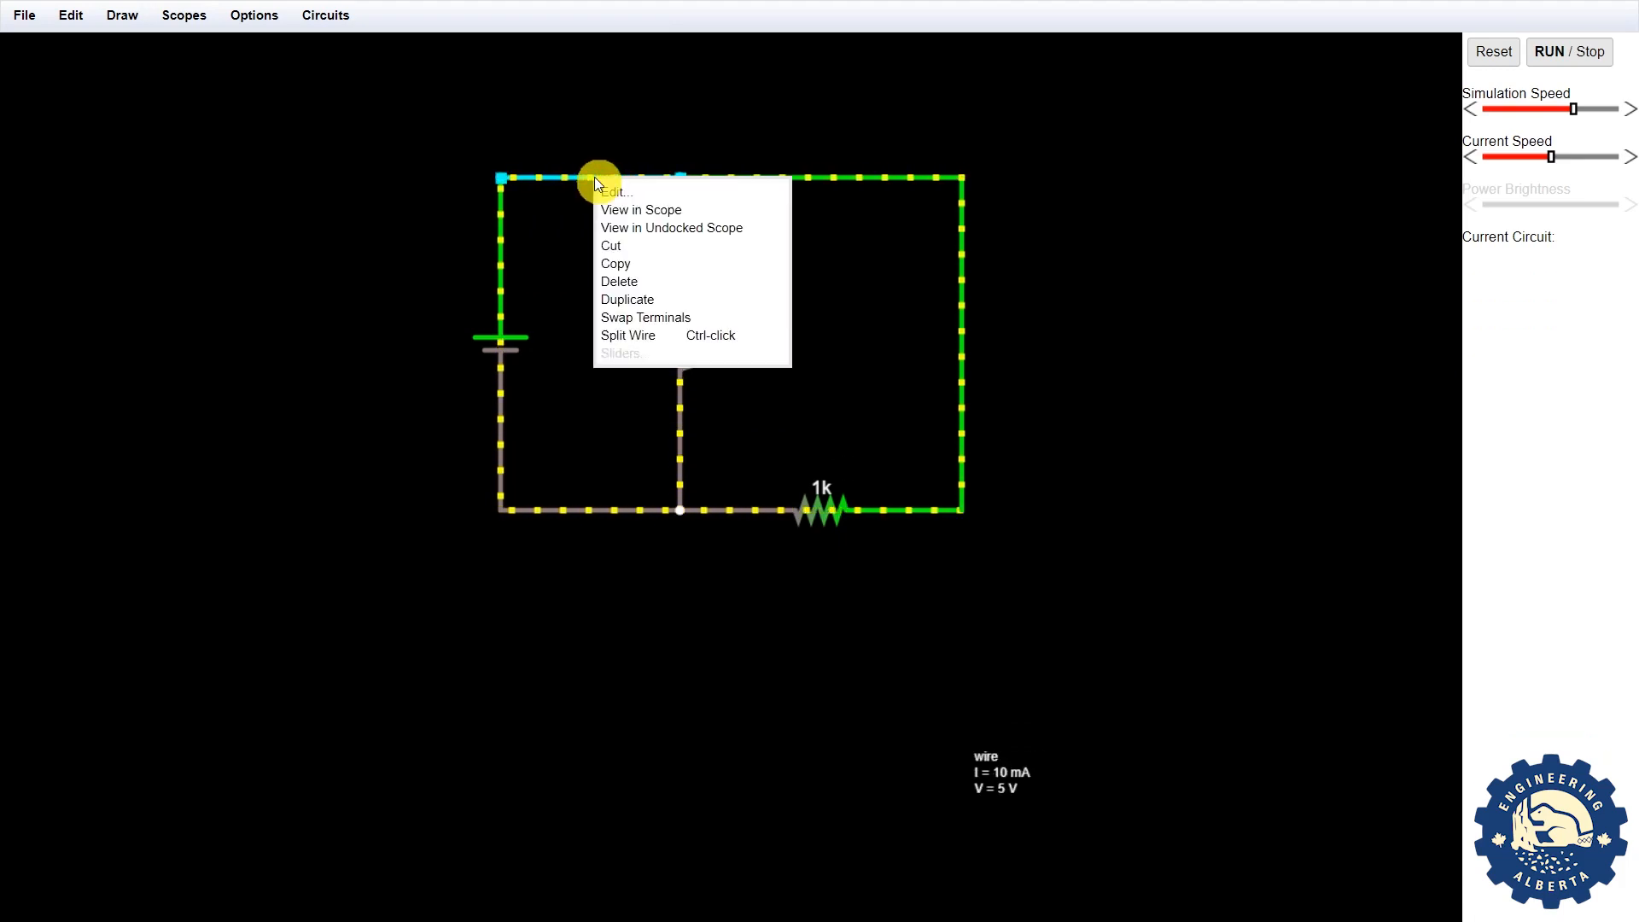
left_click(610, 191)
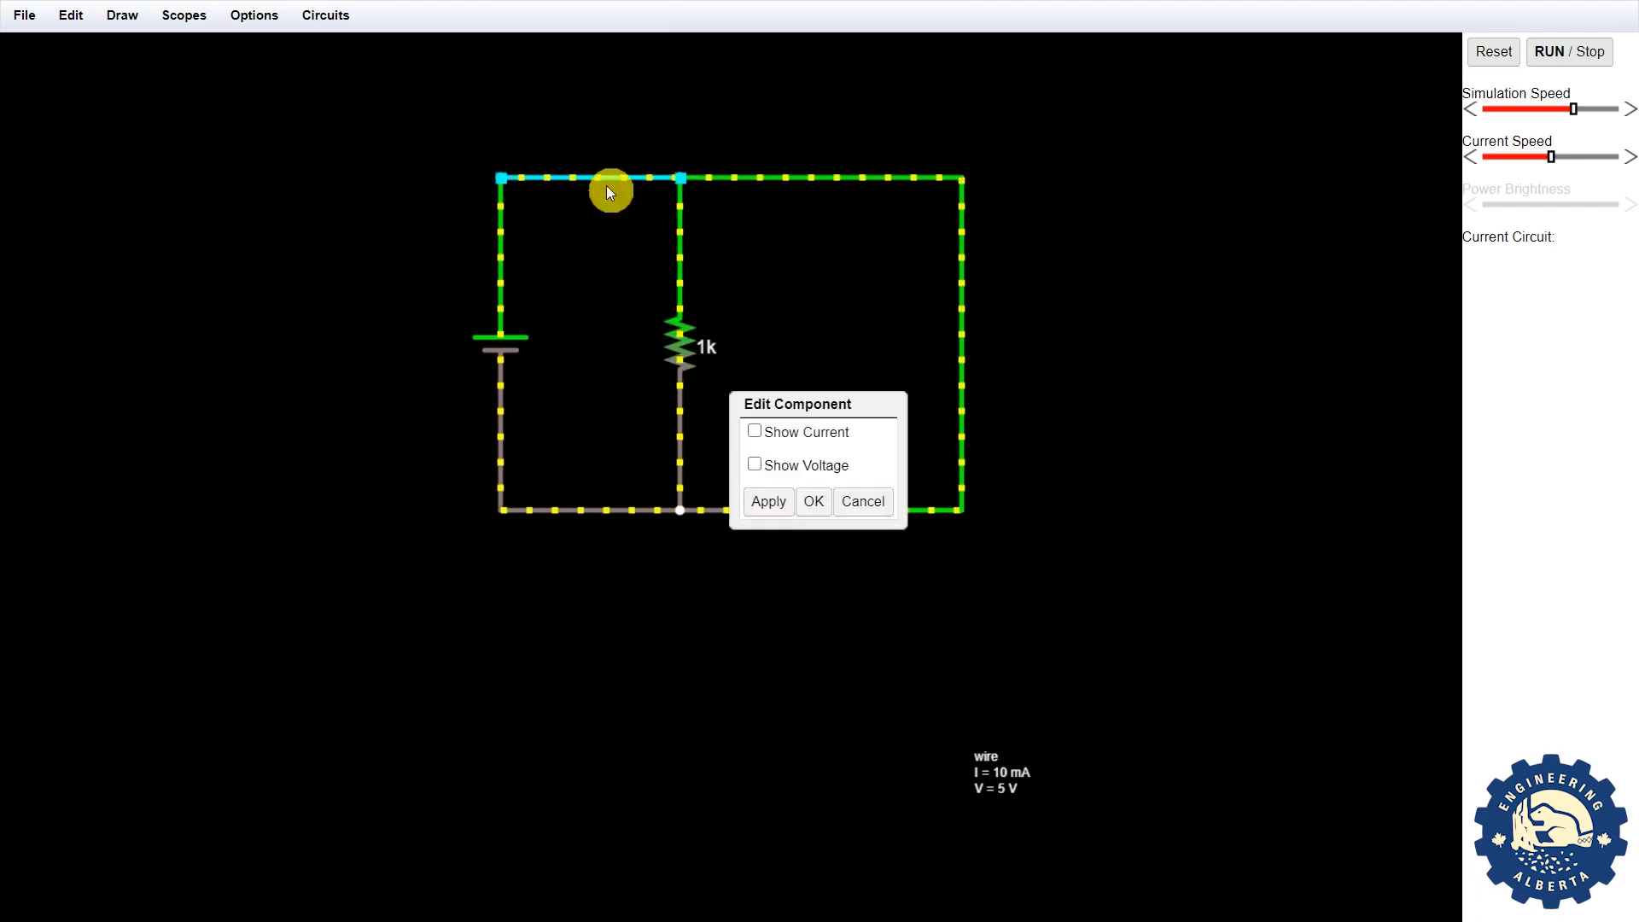
left_click(755, 433)
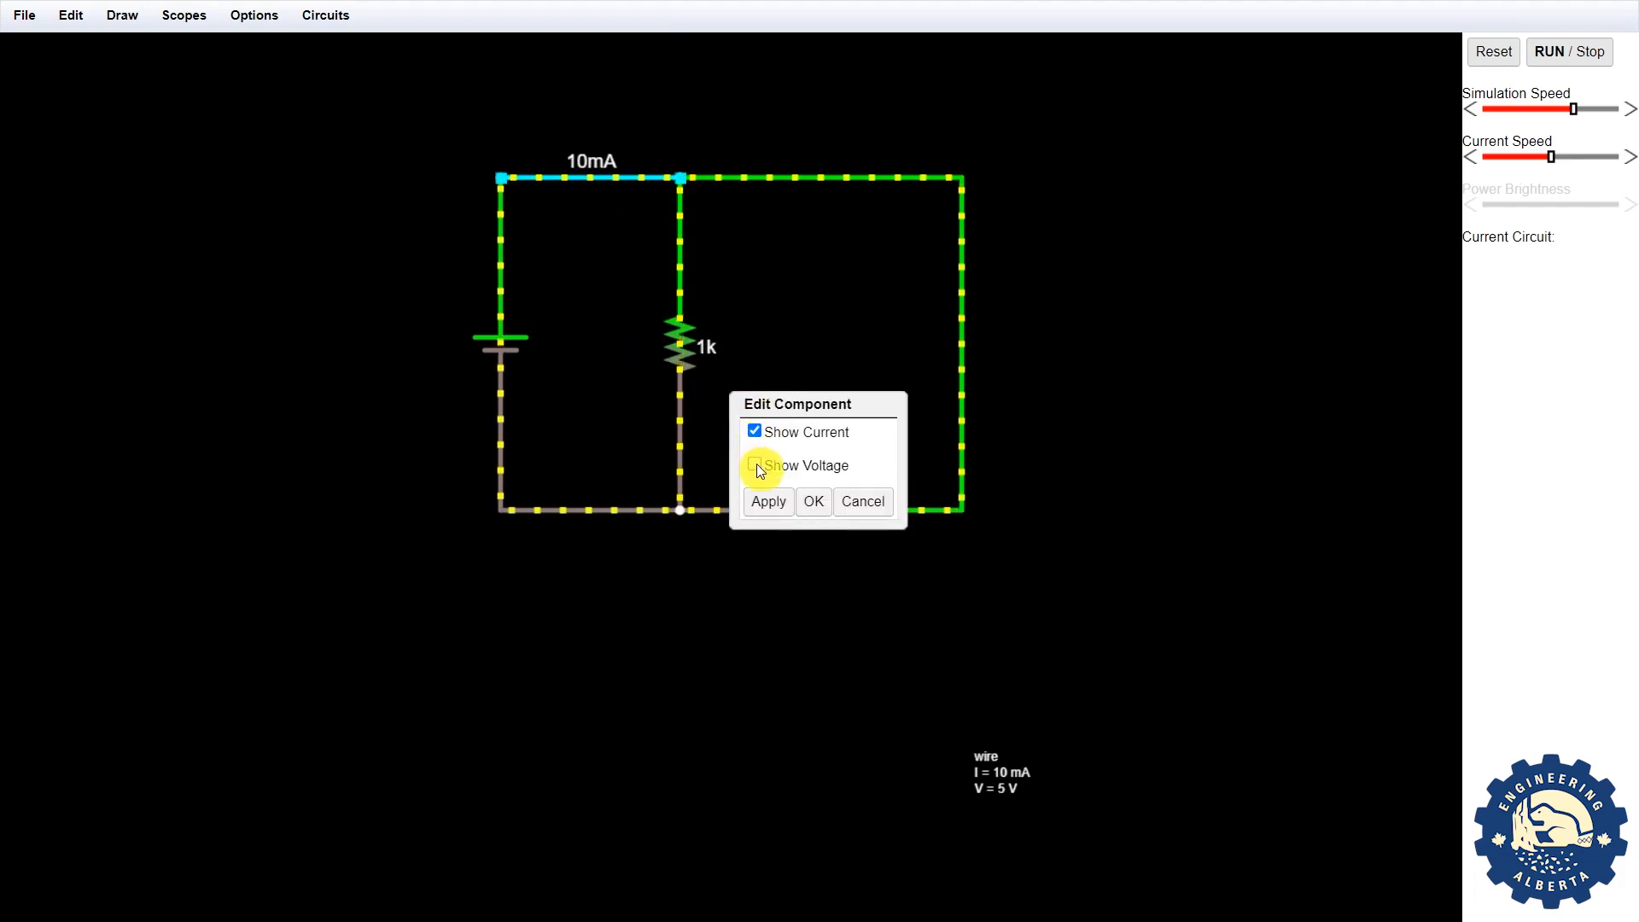
left_click(757, 464)
left_click(817, 502)
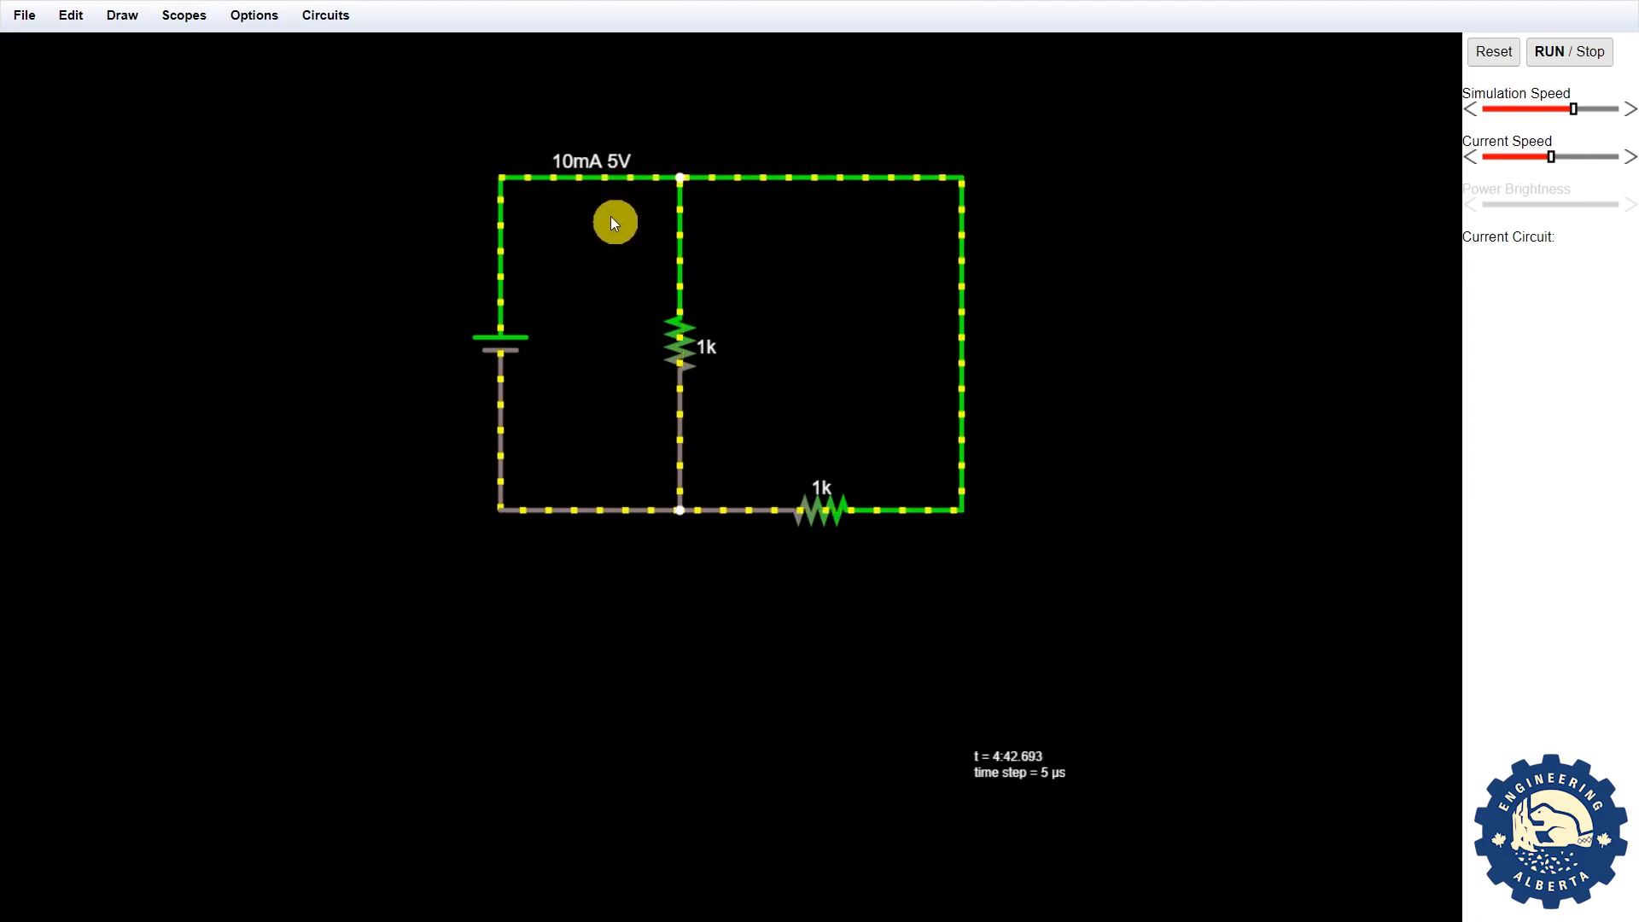
Turn on the current and voltage display for the lower wire between the source and the vertical resistor
mouse_move(583, 510)
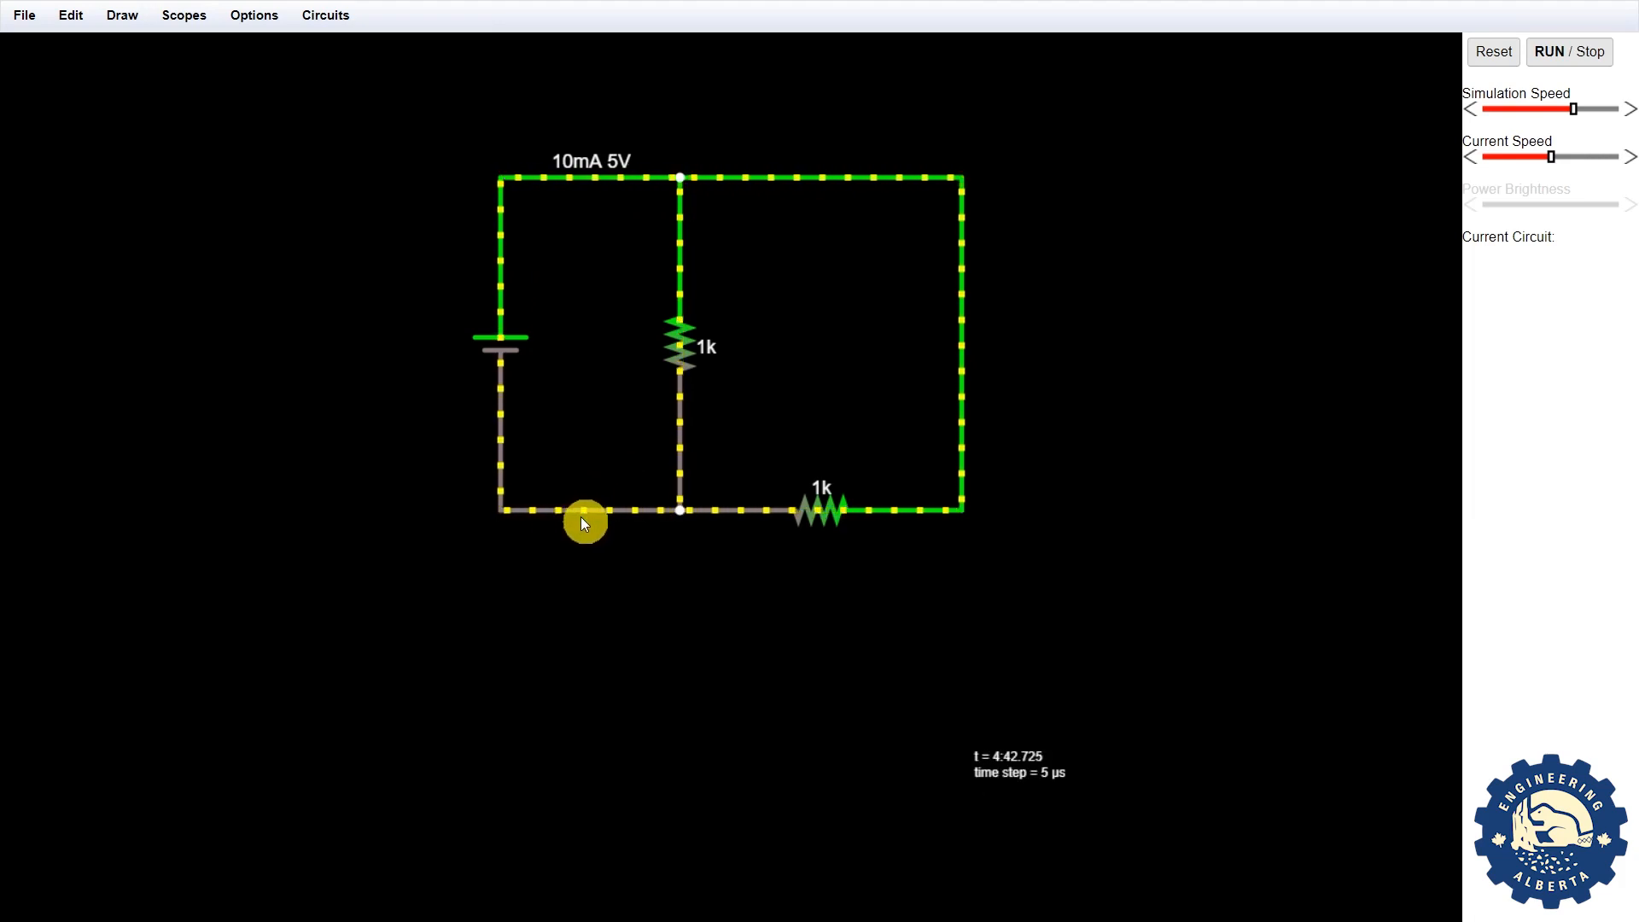
right_click(582, 517)
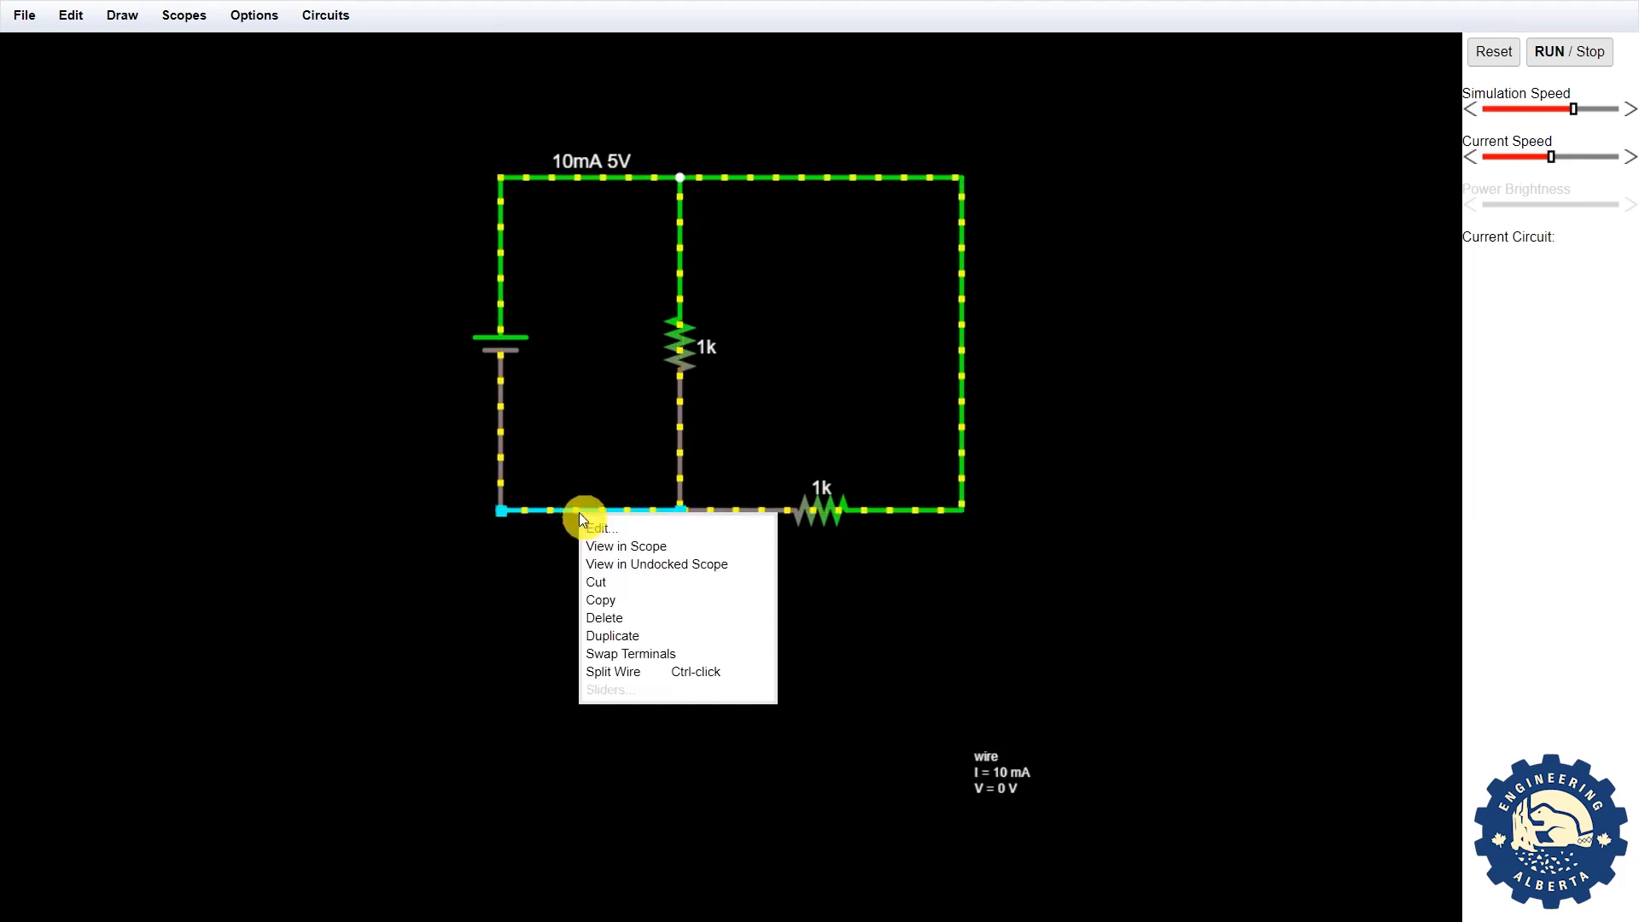
left_click(601, 531)
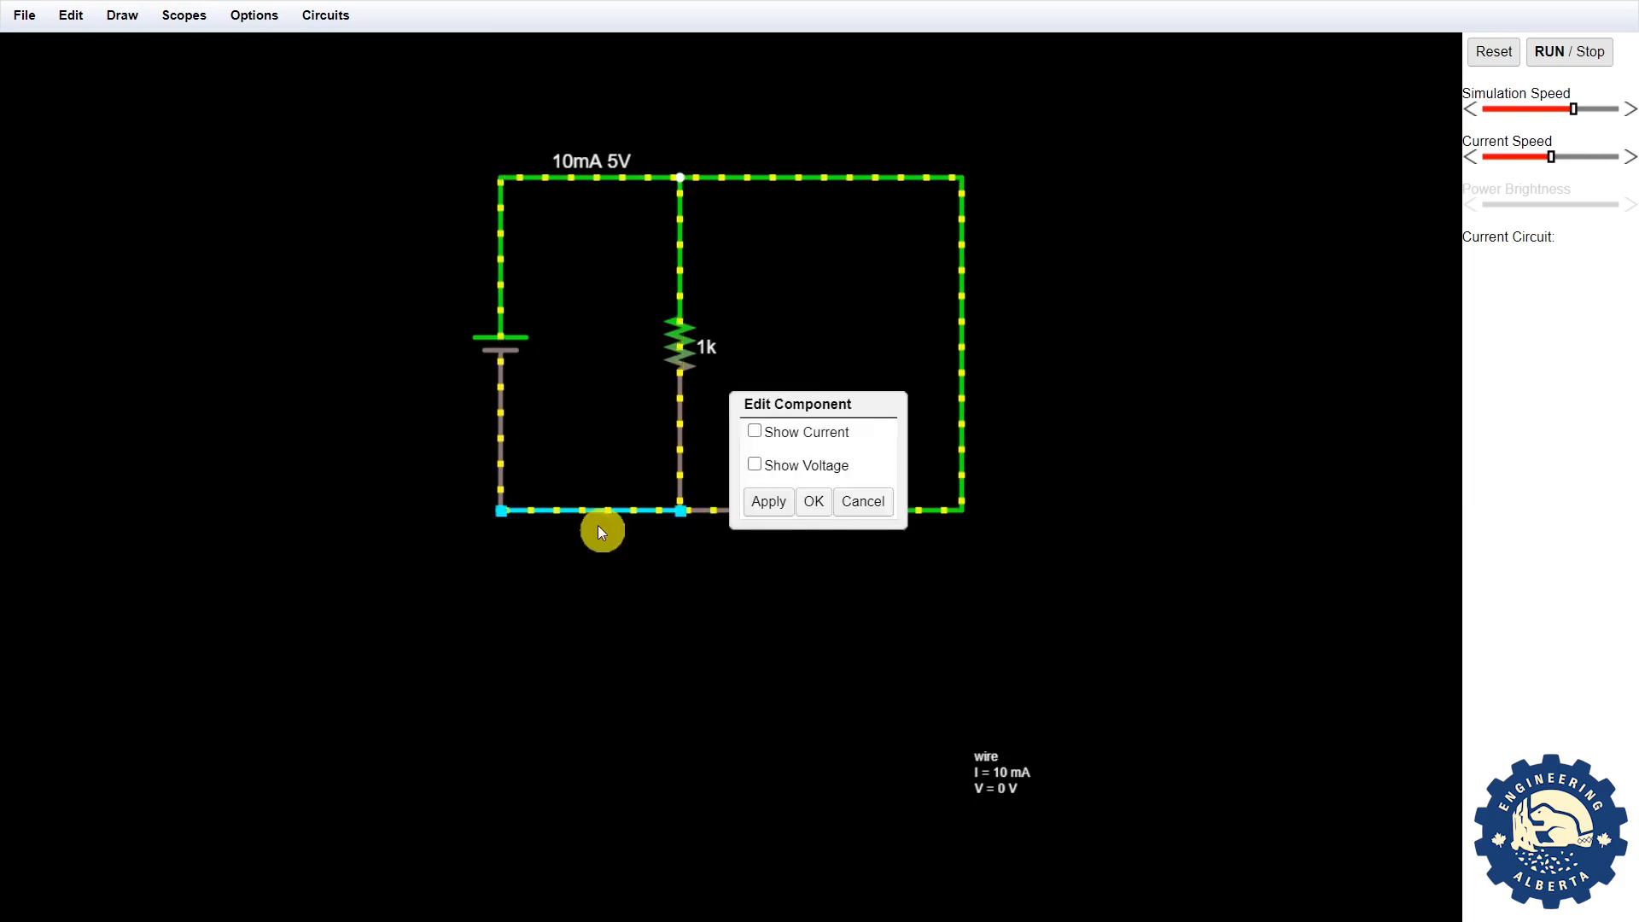
left_click(755, 432)
left_click(755, 466)
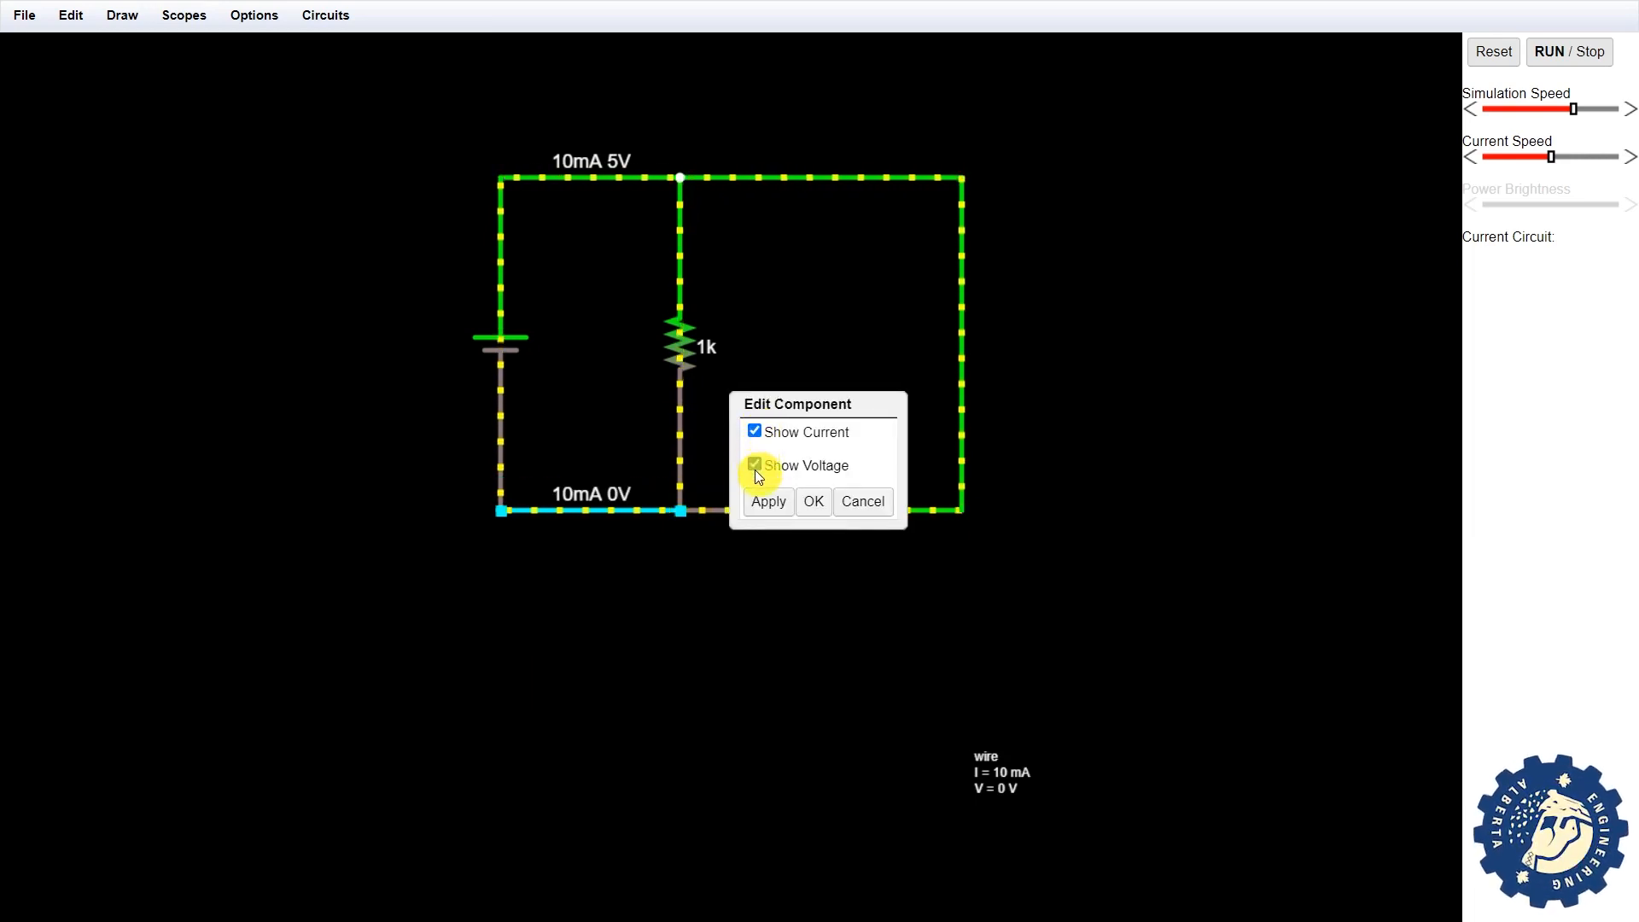
left_click(811, 503)
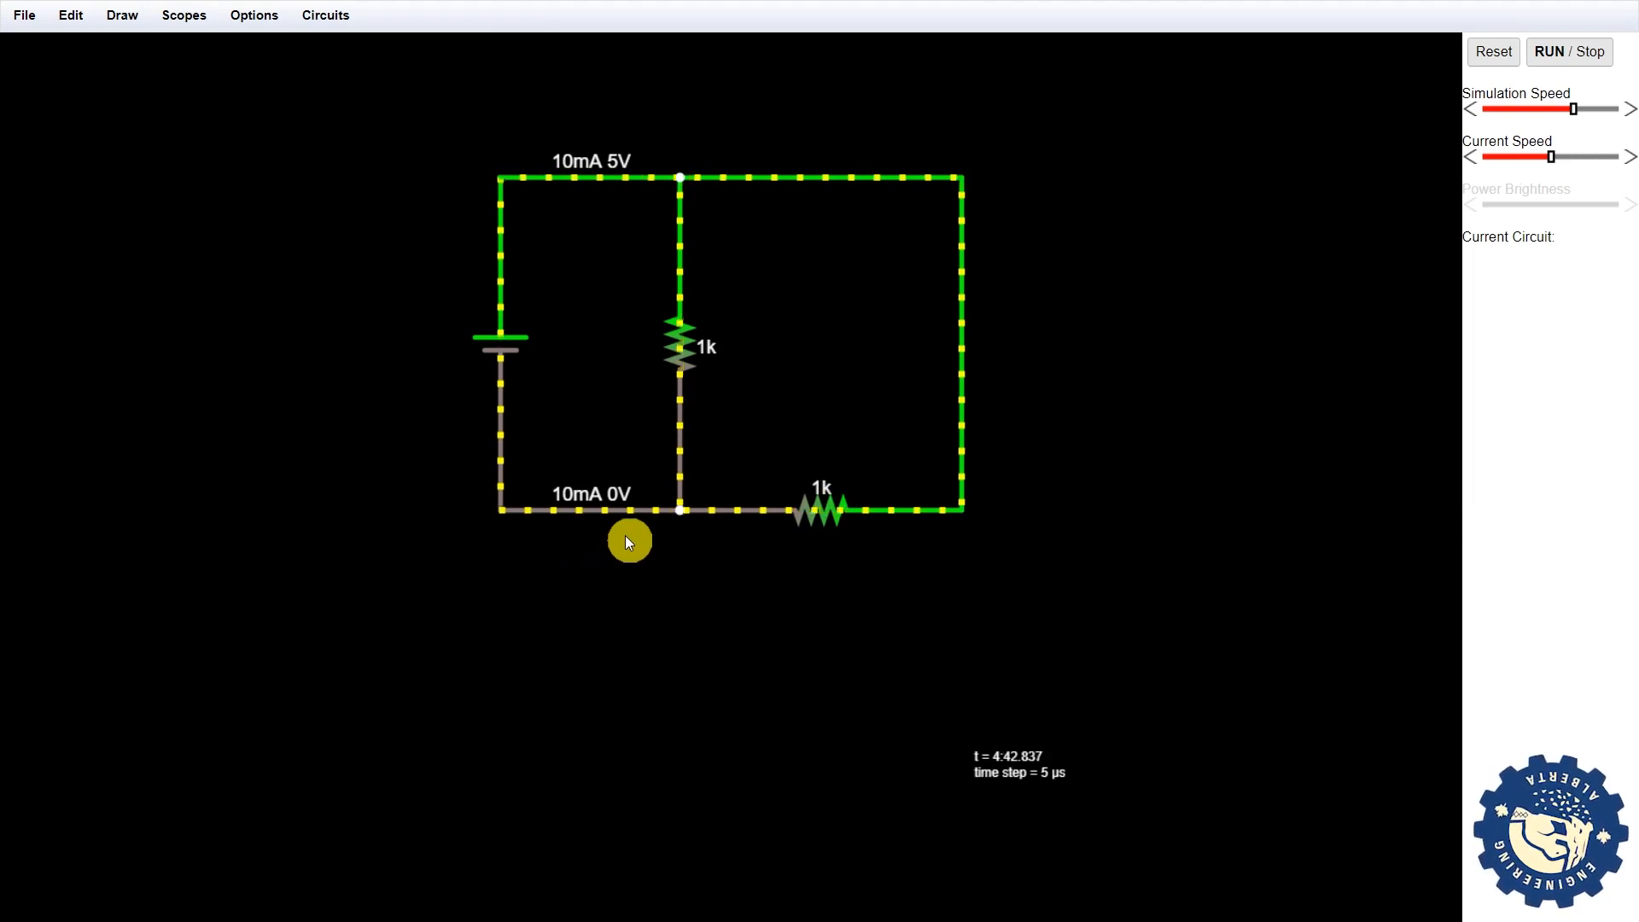
mouse_move(564, 513)
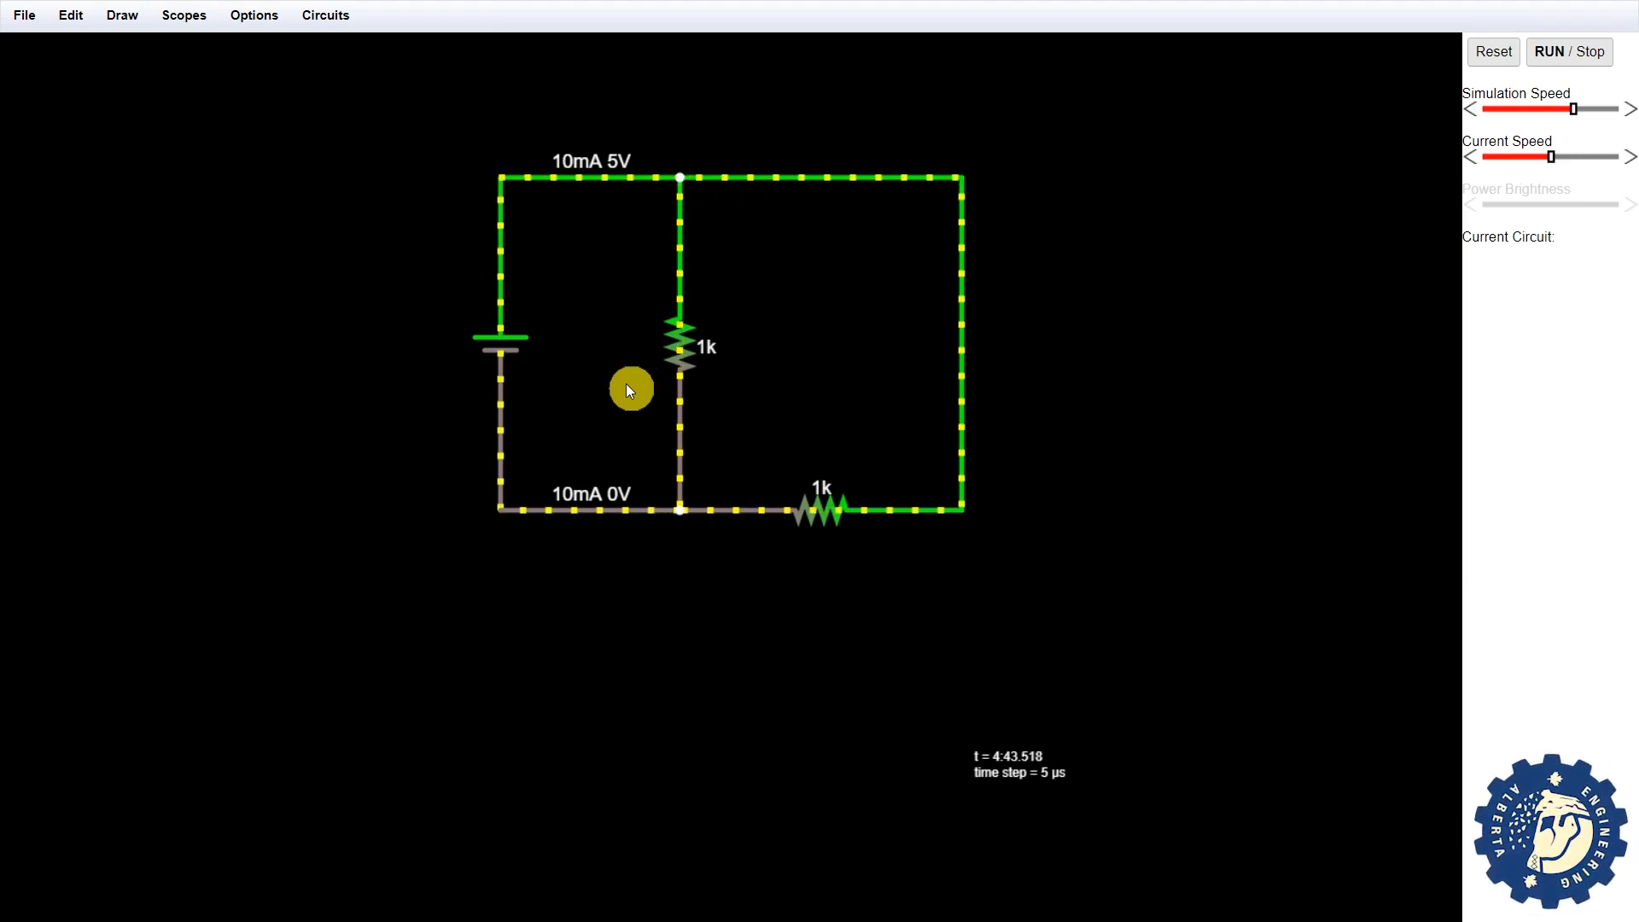
mouse_move(934, 509)
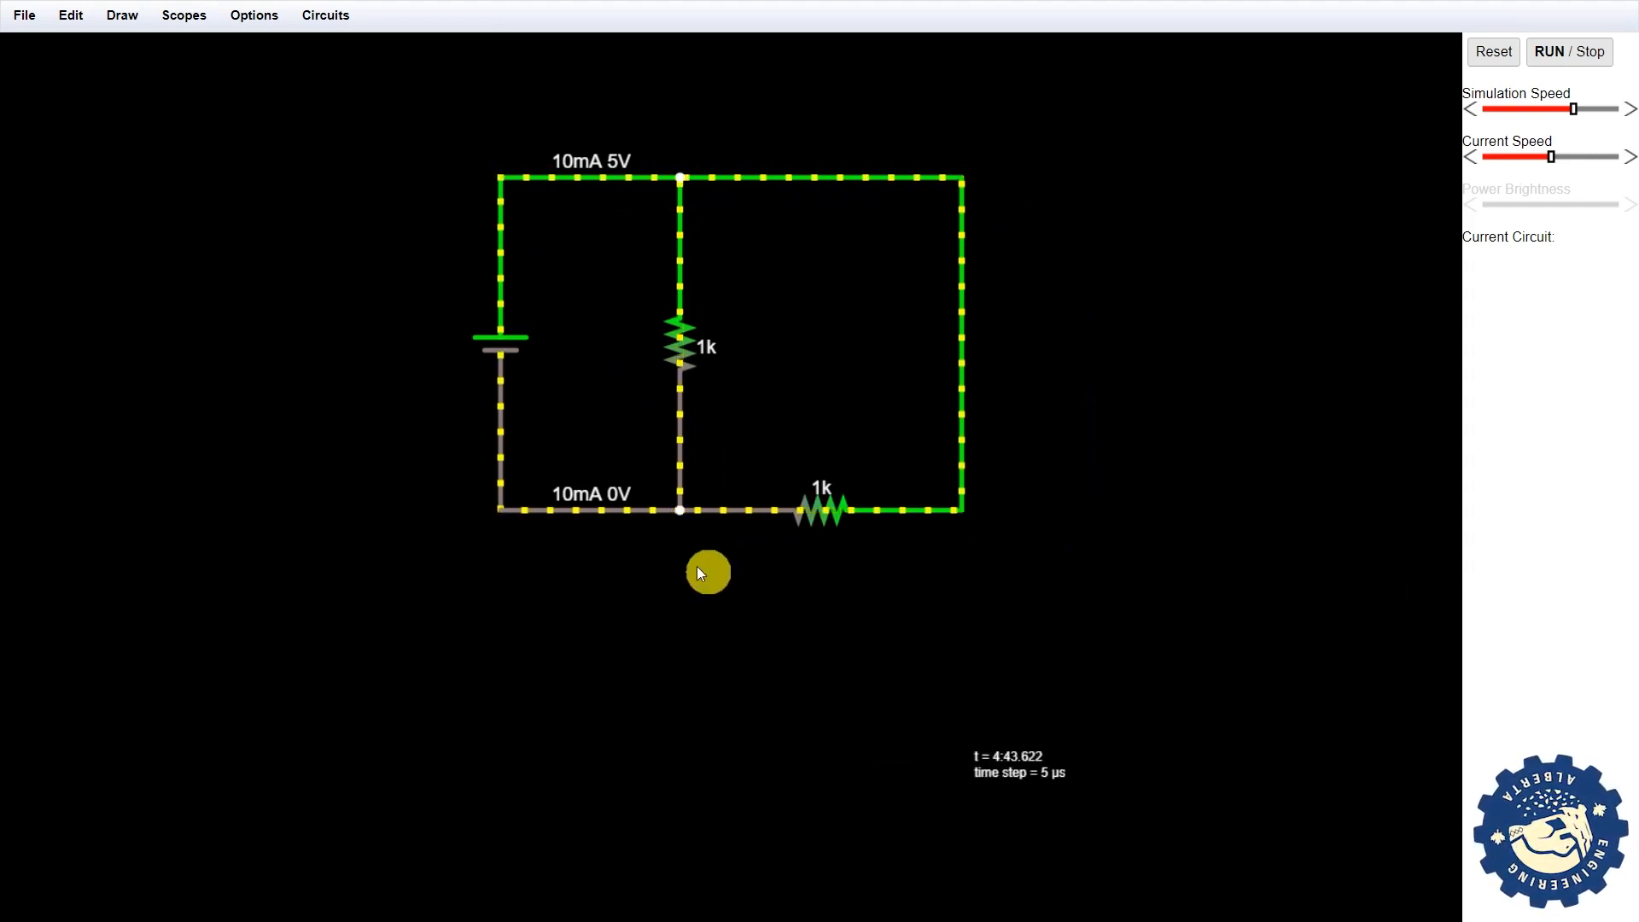
mouse_move(498, 514)
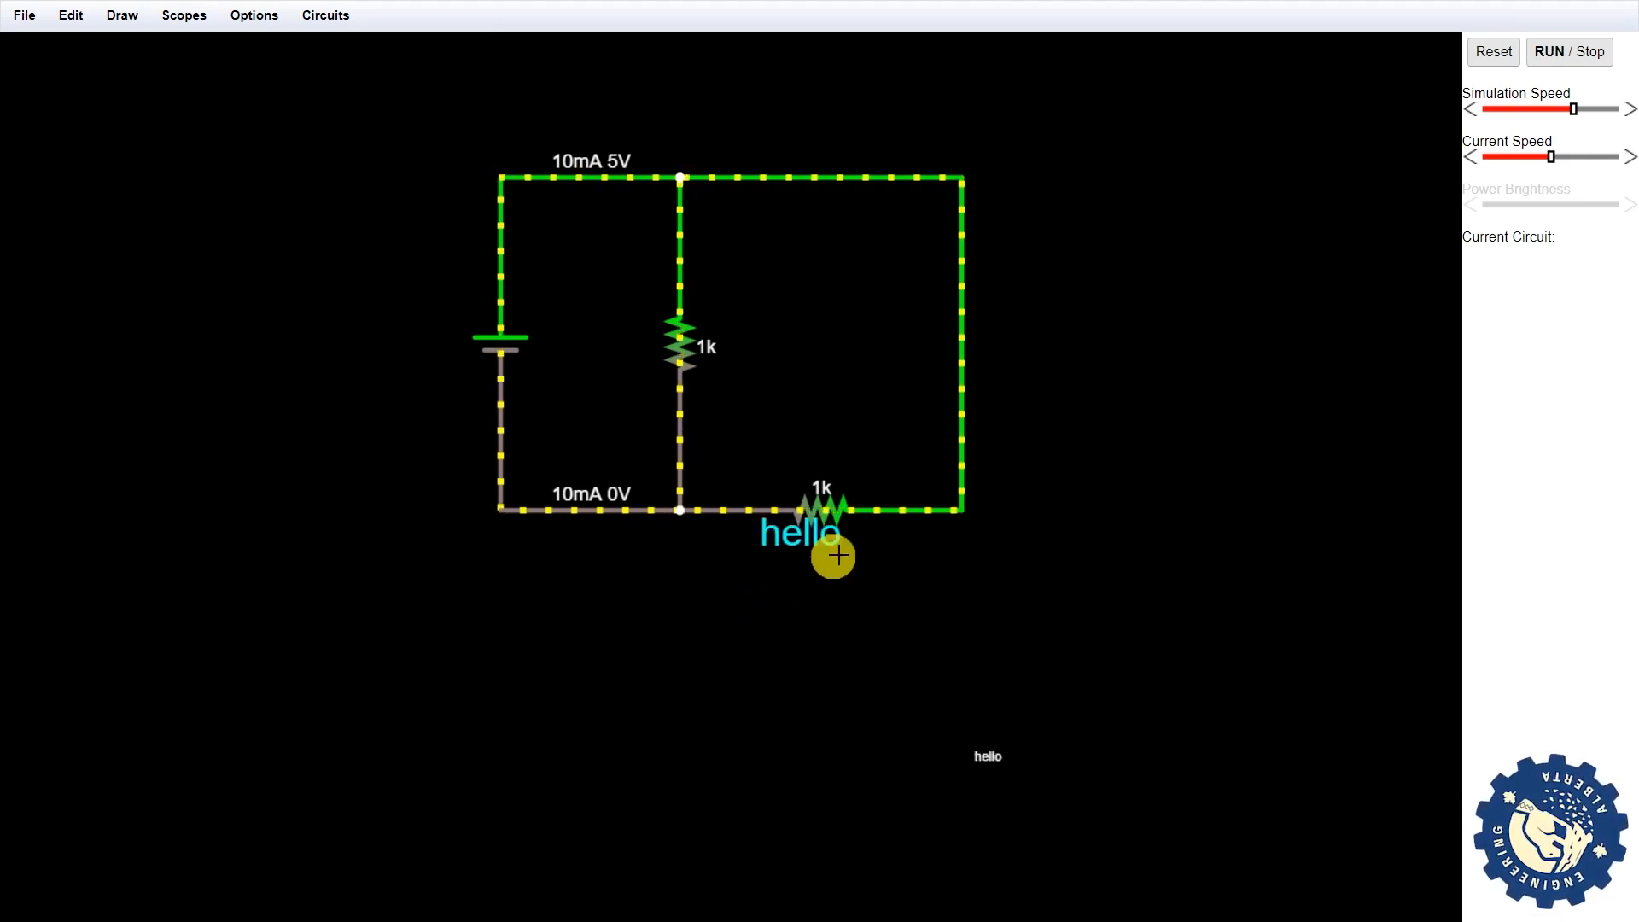
Change the "hello" text label below the lower resistor to "R1"
double_click(802, 536)
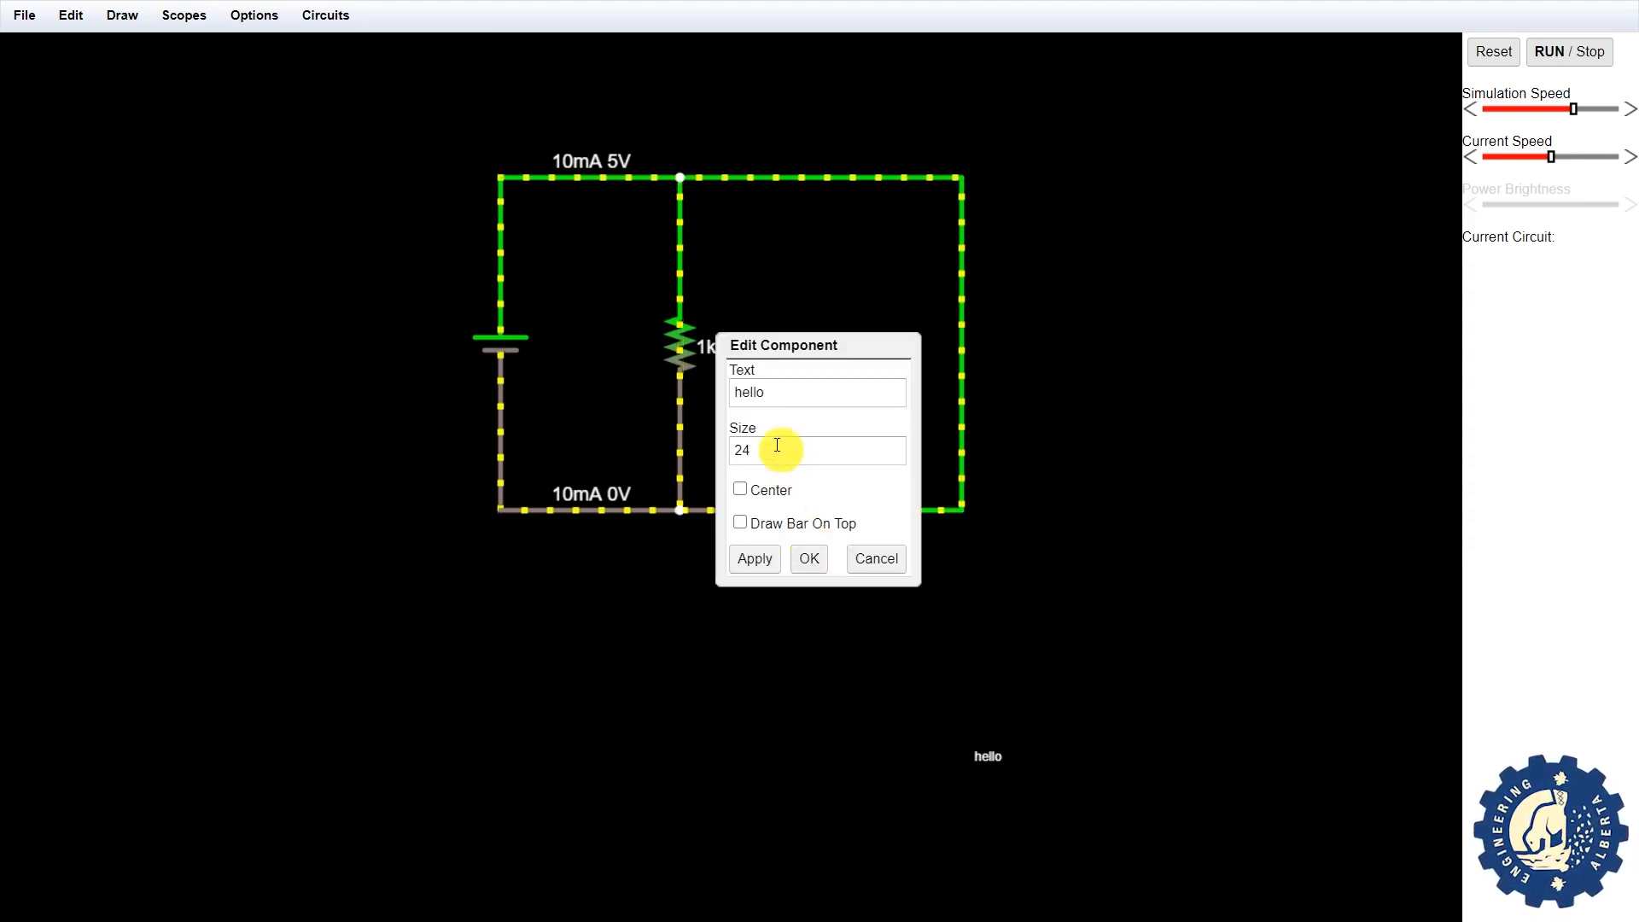
double_click(768, 393)
type("R1")
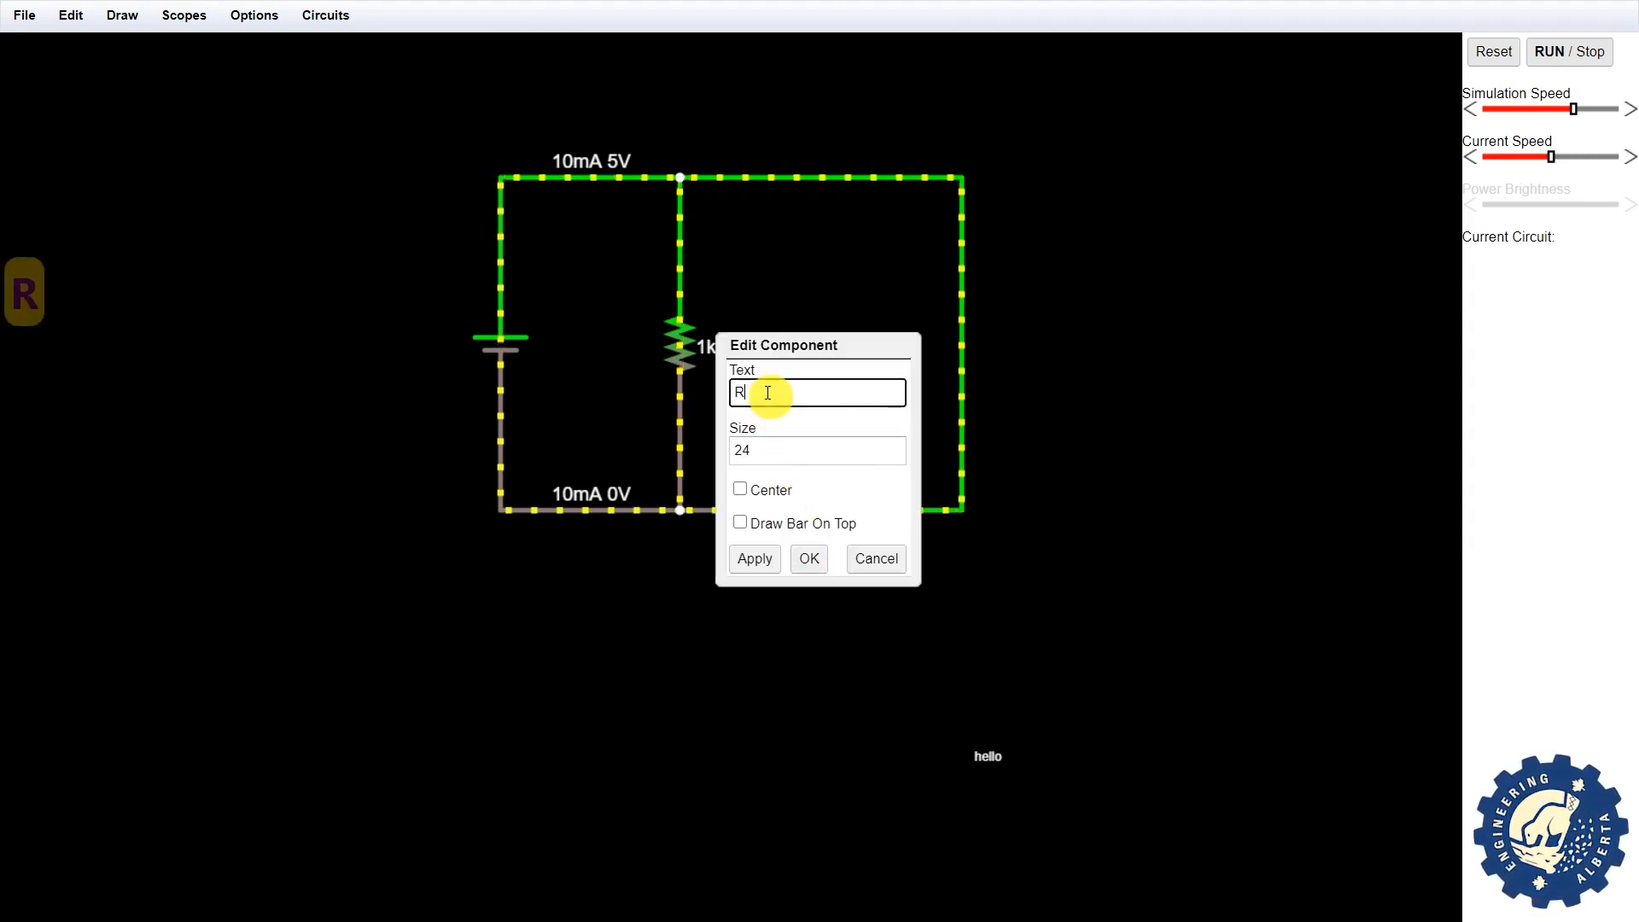
left_click(820, 562)
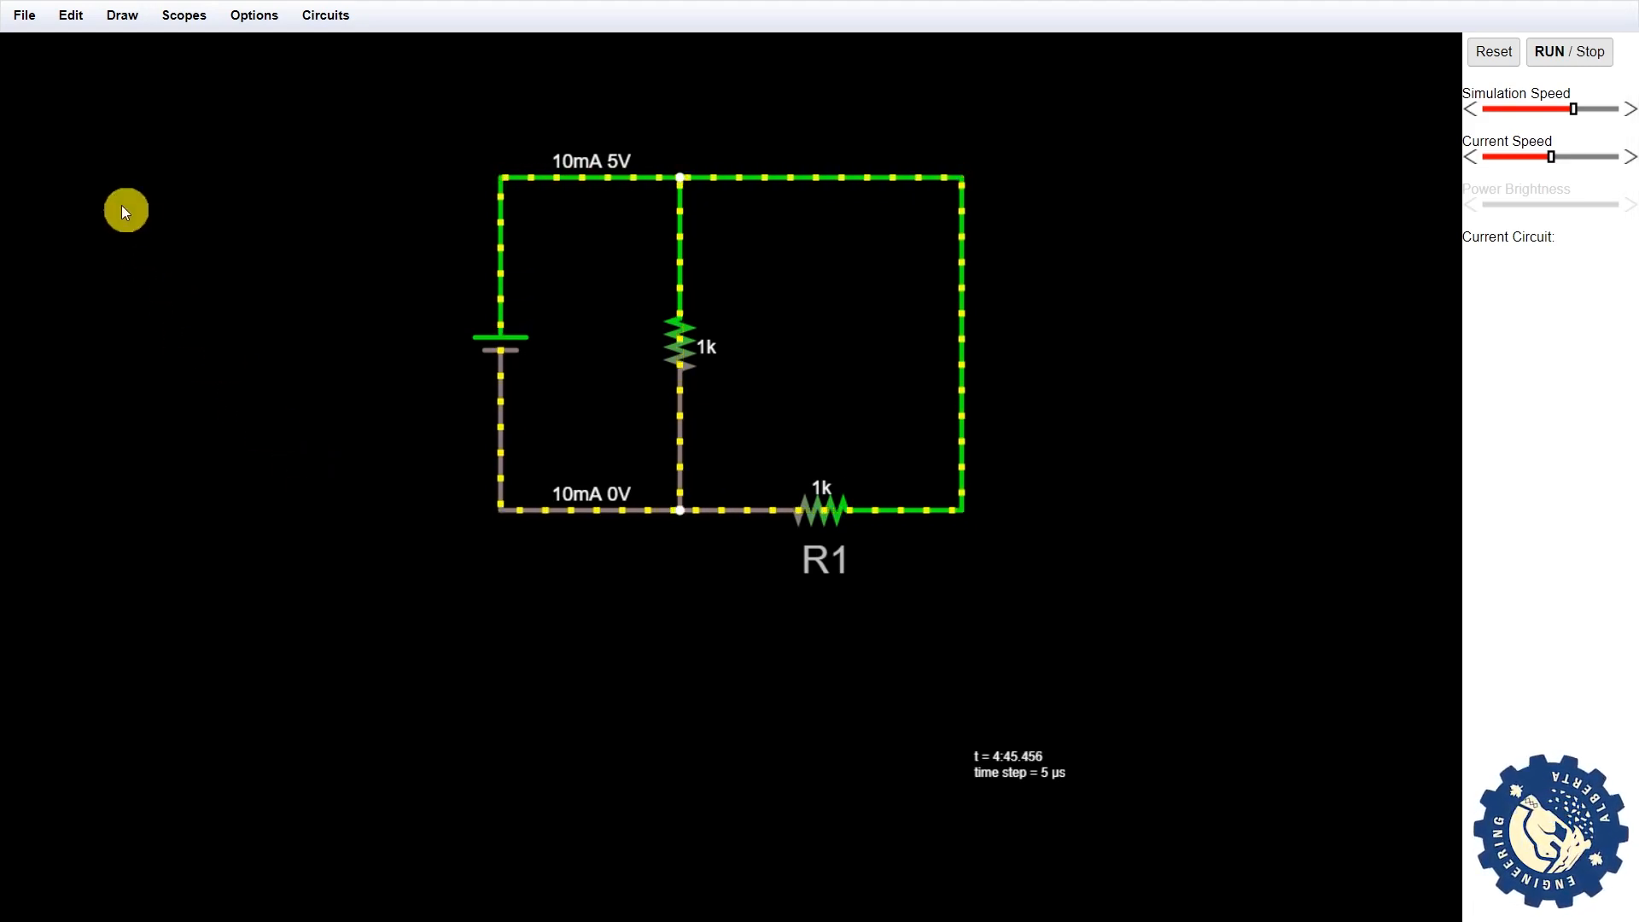
Add a voltmeter/scope probe running vertically downward from the loop's lower-right corner
left_click(117, 16)
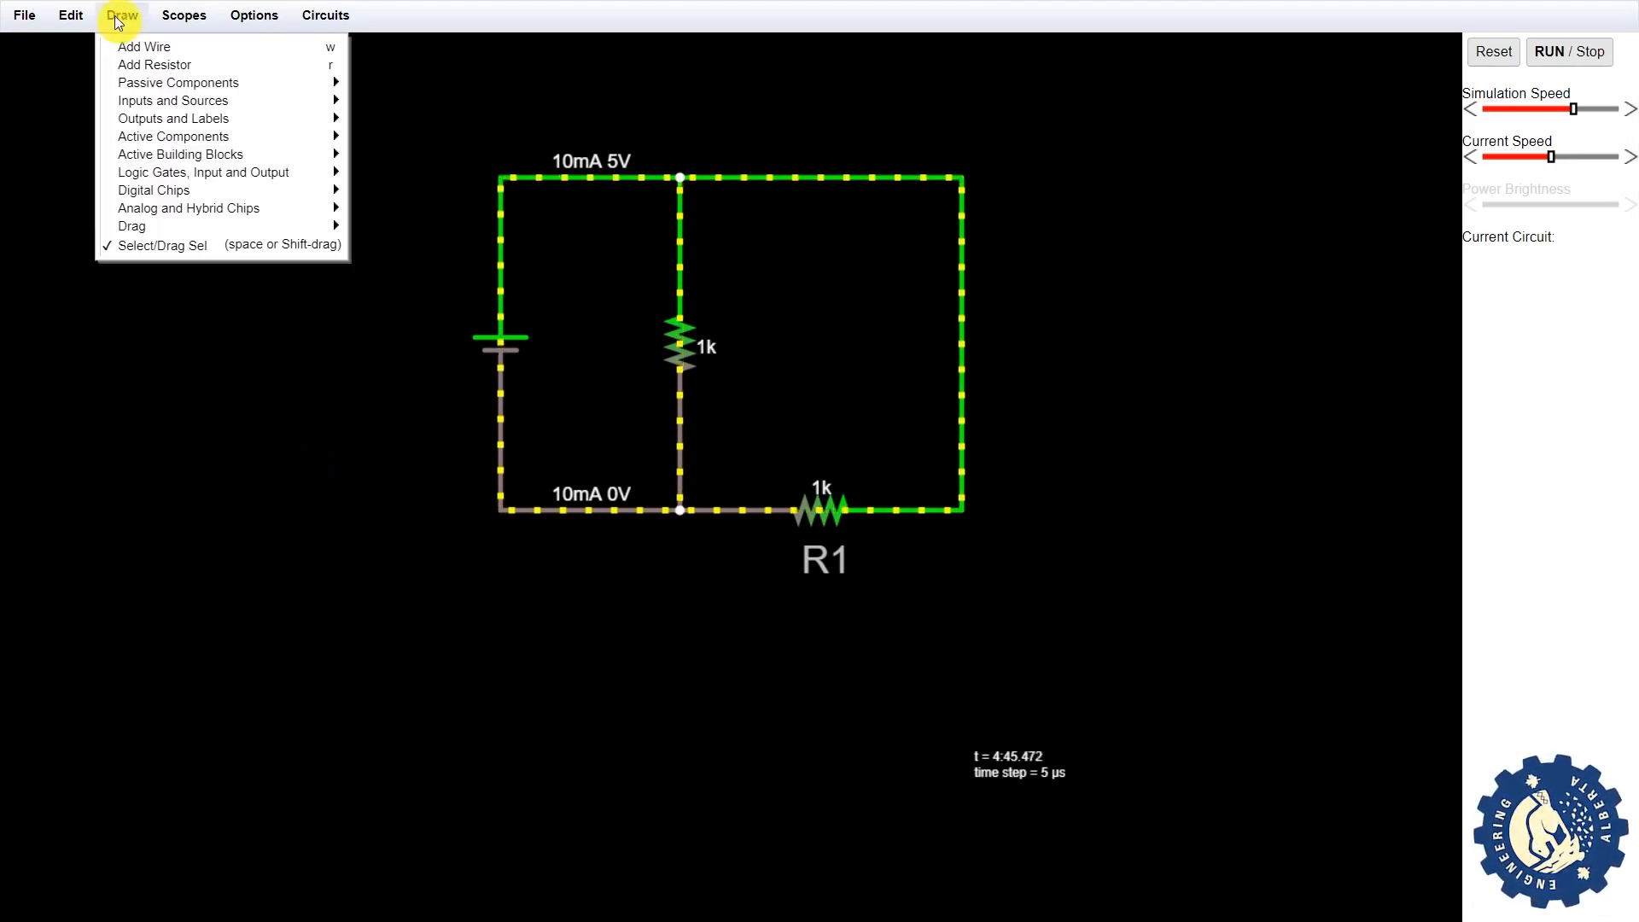
mouse_move(170, 124)
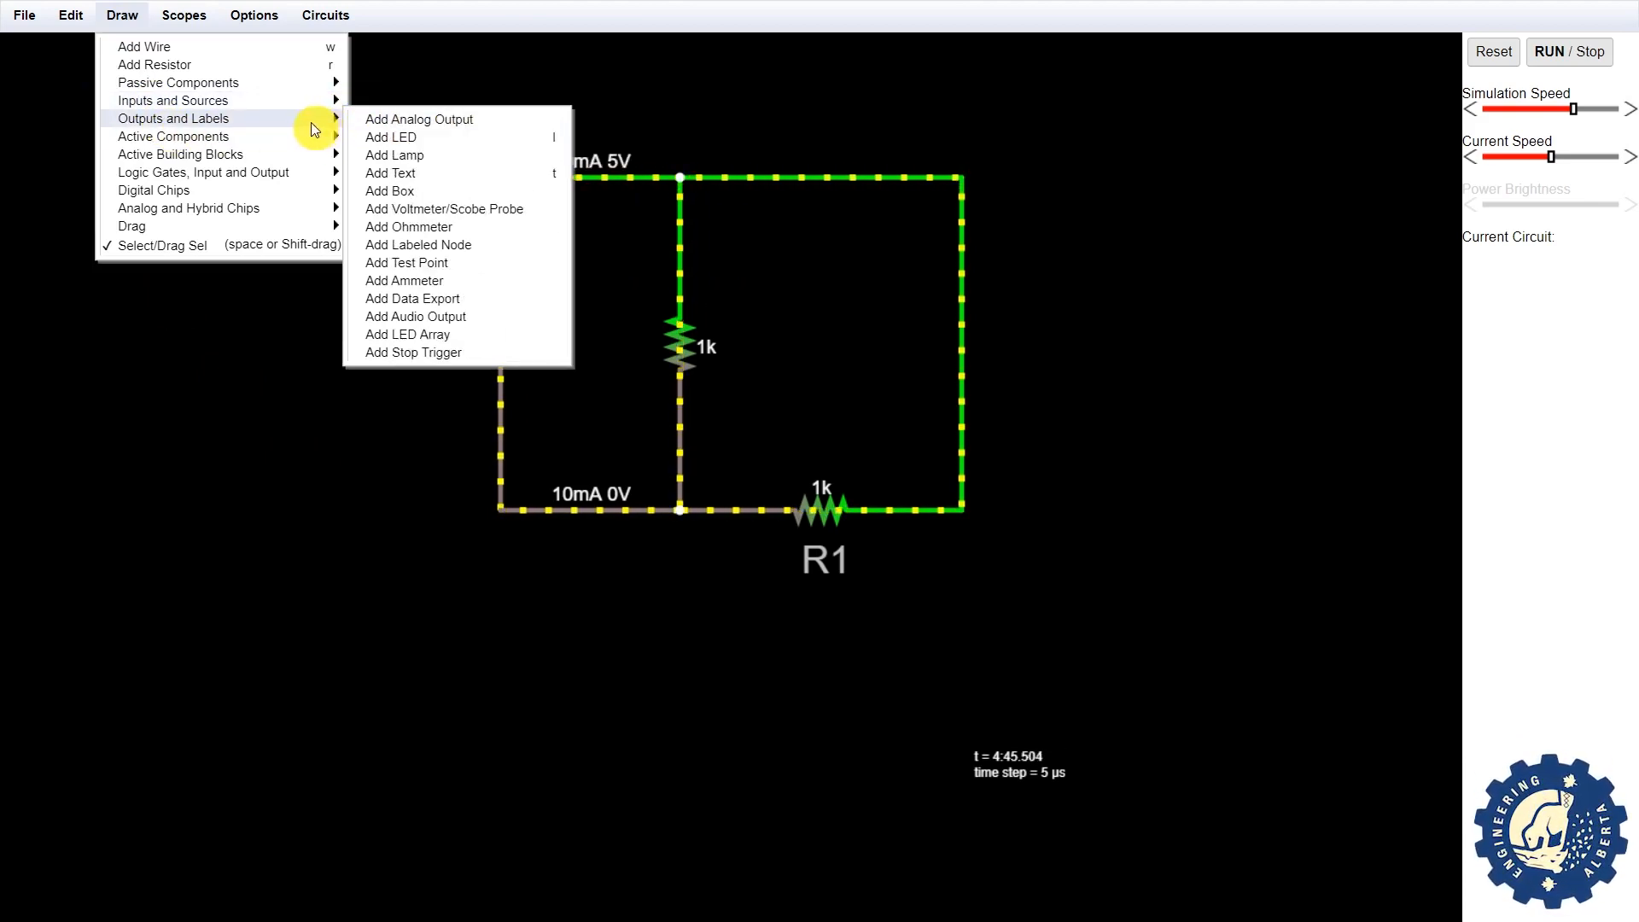
left_click(392, 215)
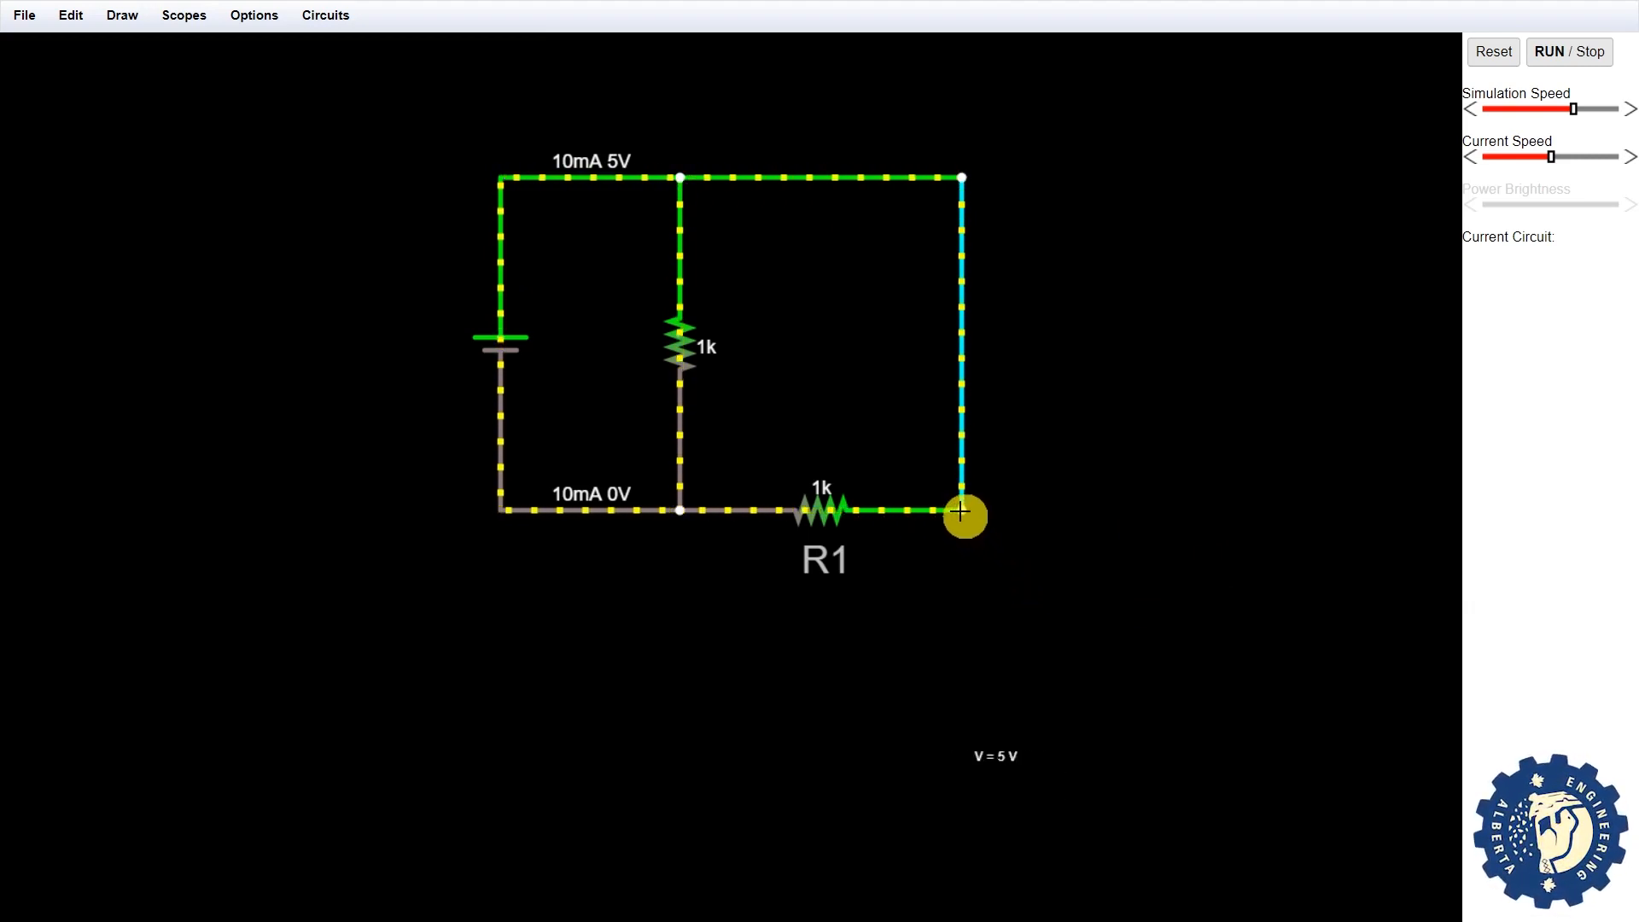
left_click_drag(961, 512, 965, 654)
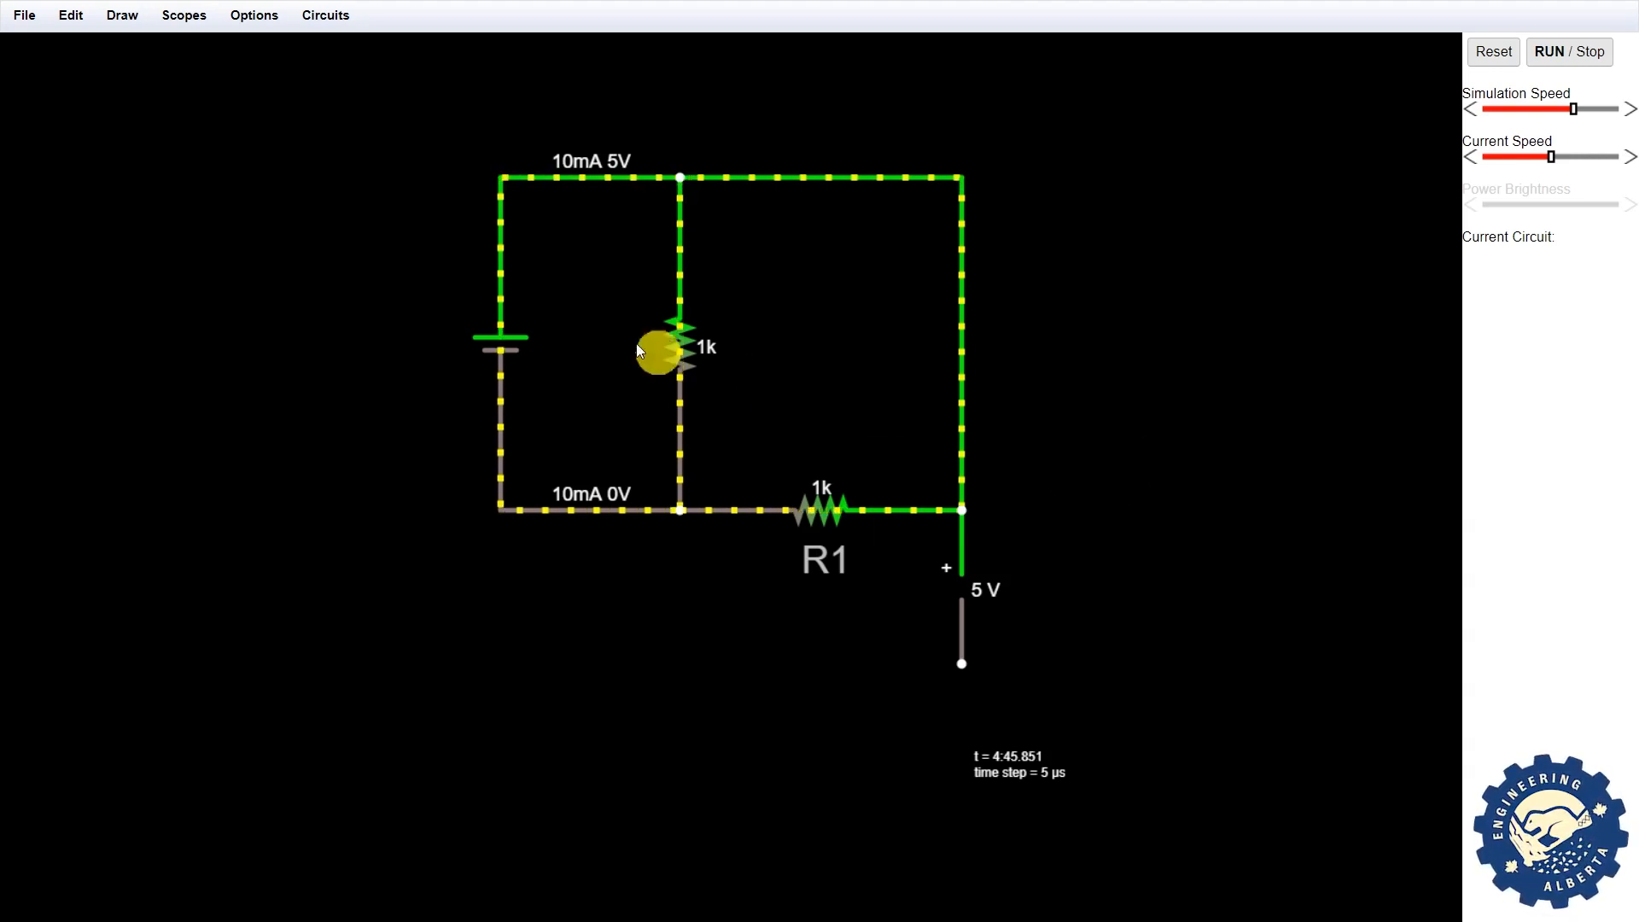
Place a horizontal ammeter extending outward from the loop's lower-right corner, and delete it again
left_click(122, 14)
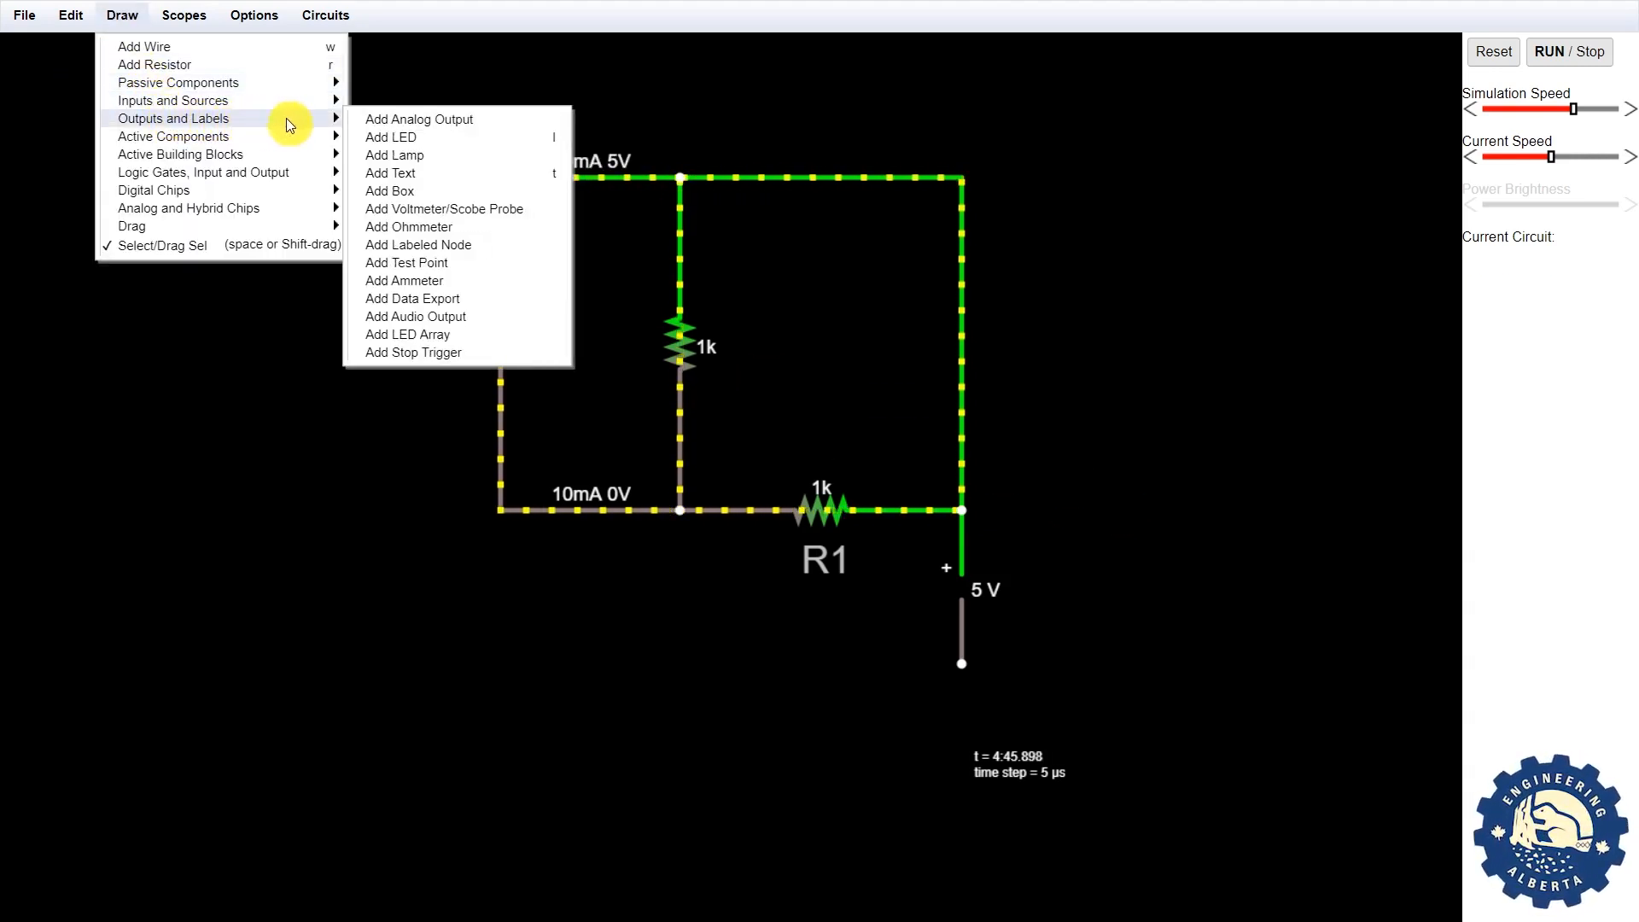
left_click(421, 280)
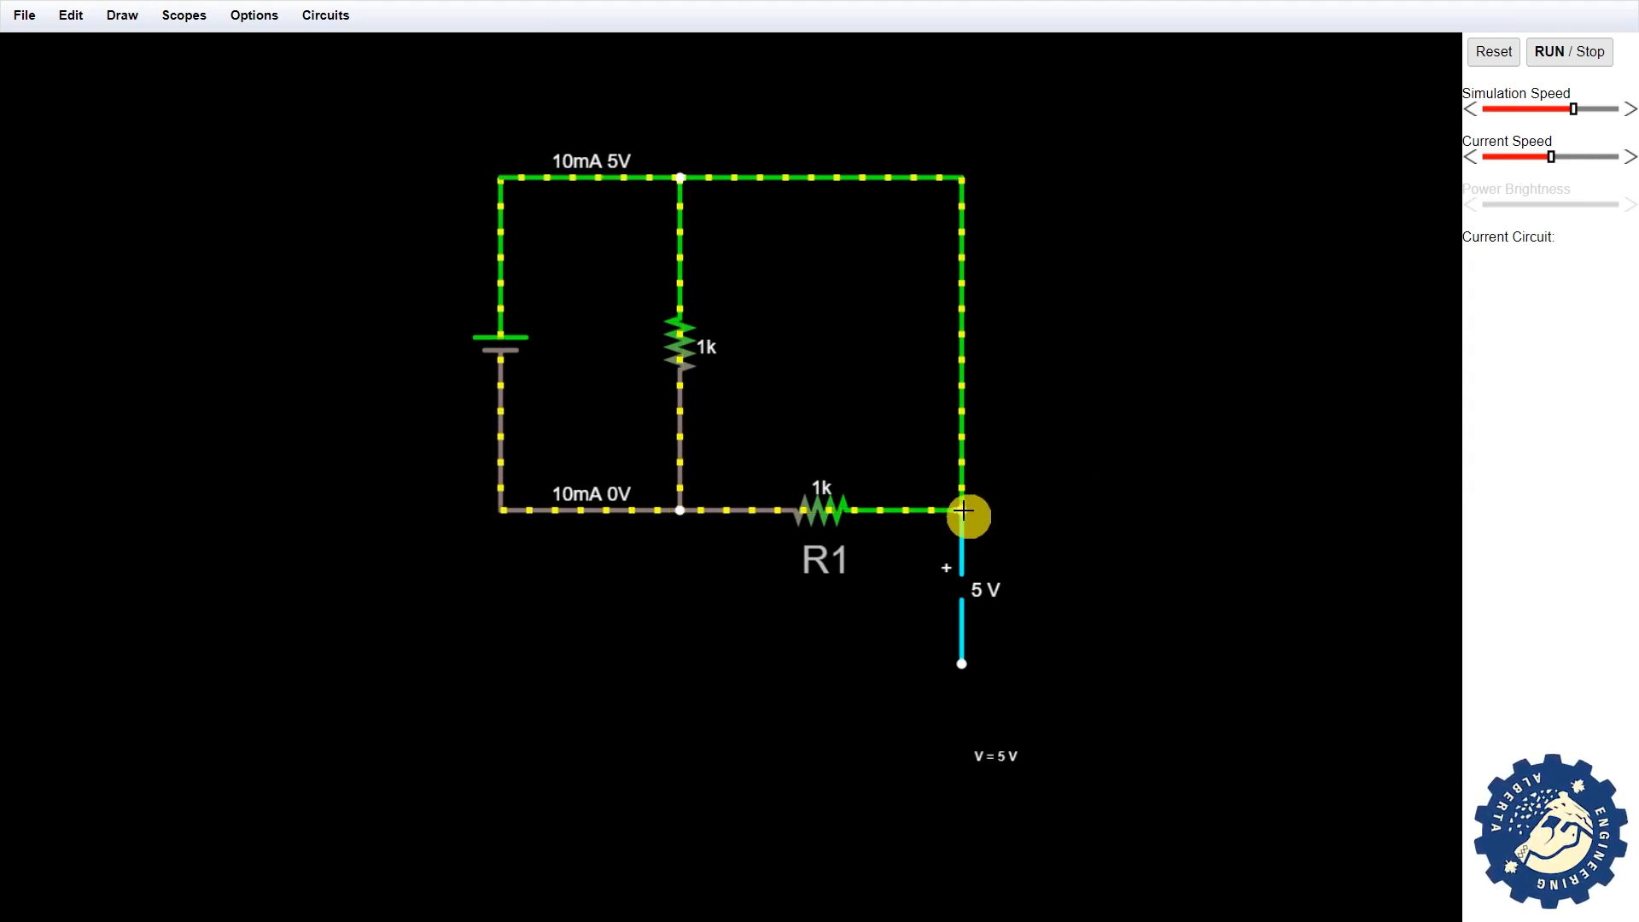
left_click_drag(963, 510, 1130, 503)
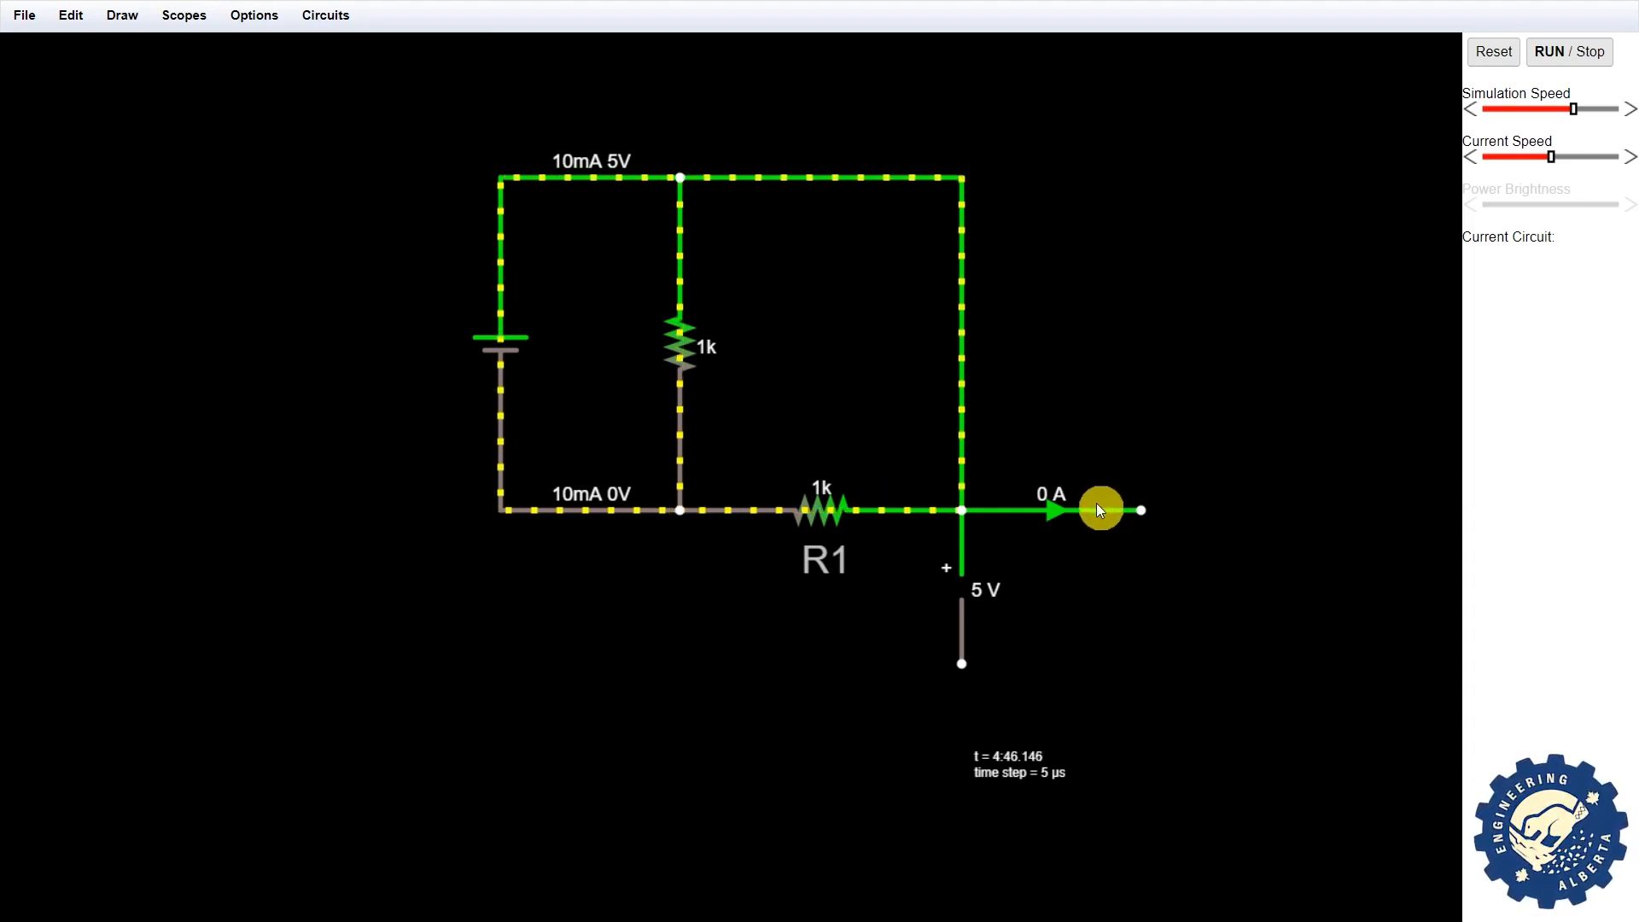
key("Delete")
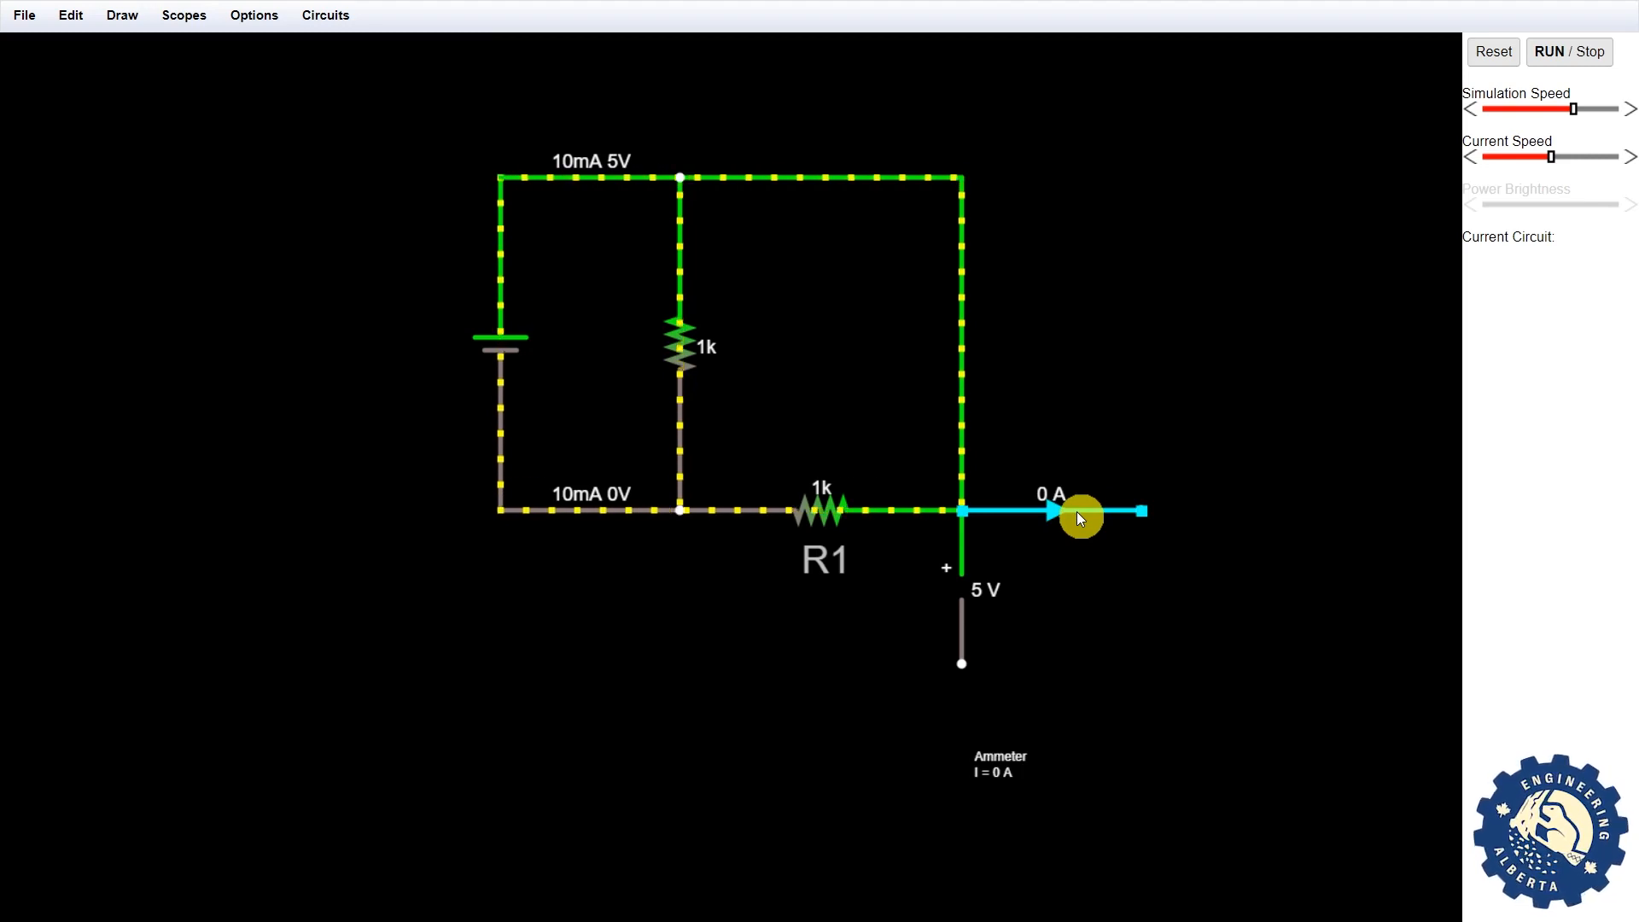
key("Delete")
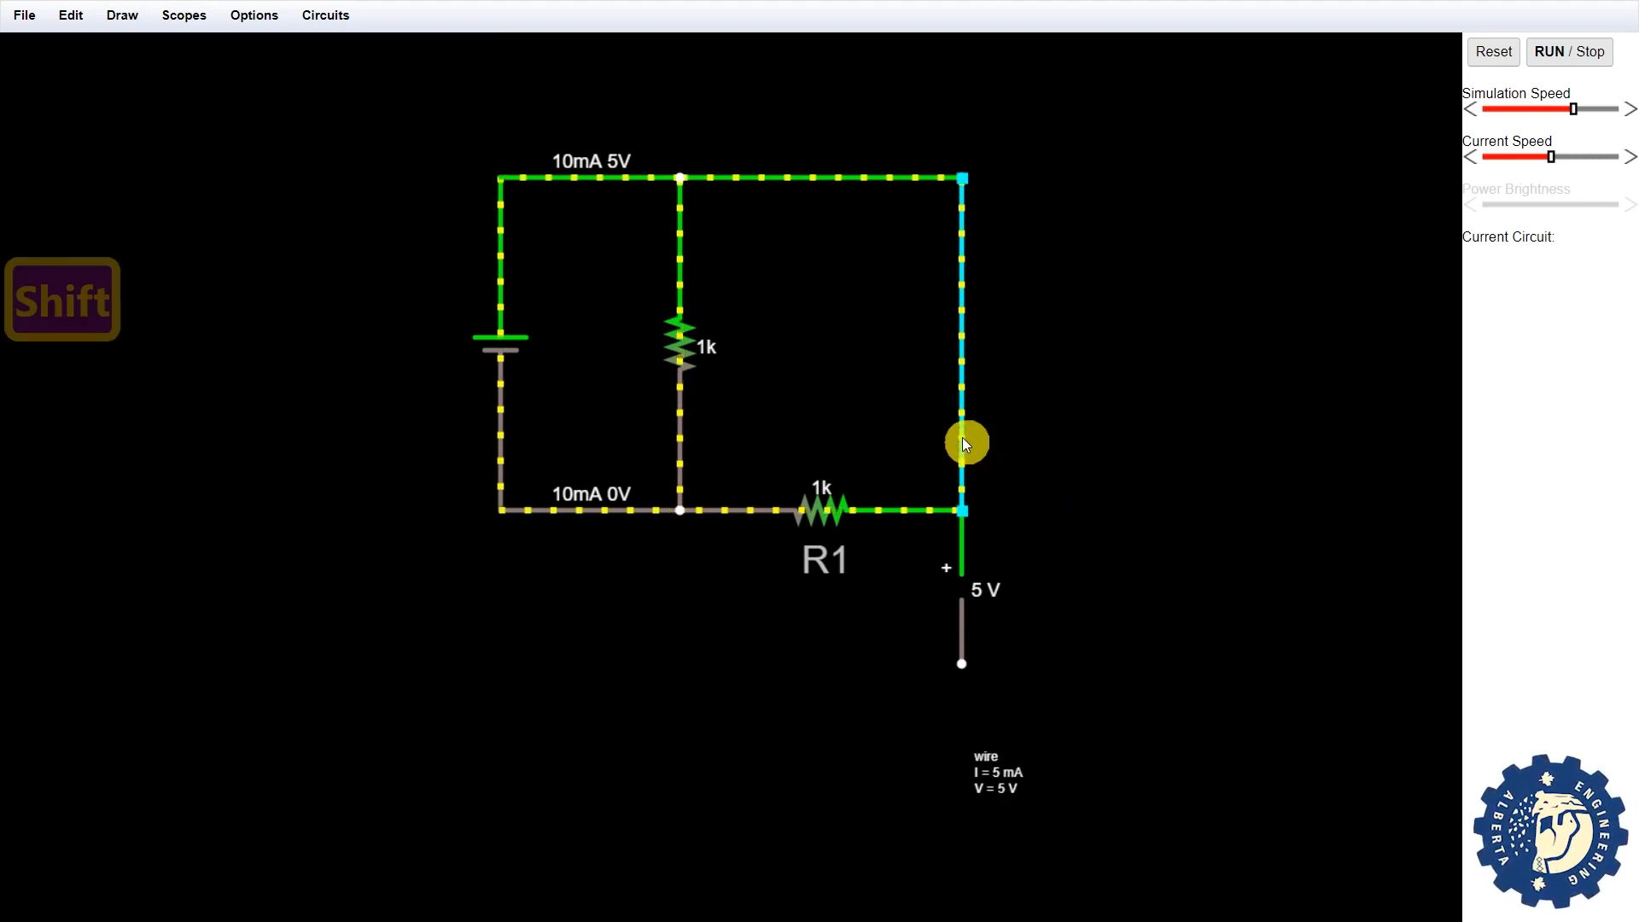
Shift the loop's right-hand vertical wire and the voltmeter outward together, away from the rest of the circuit
left_click_drag(964, 439, 1038, 434)
left_click_drag(964, 556, 1118, 560)
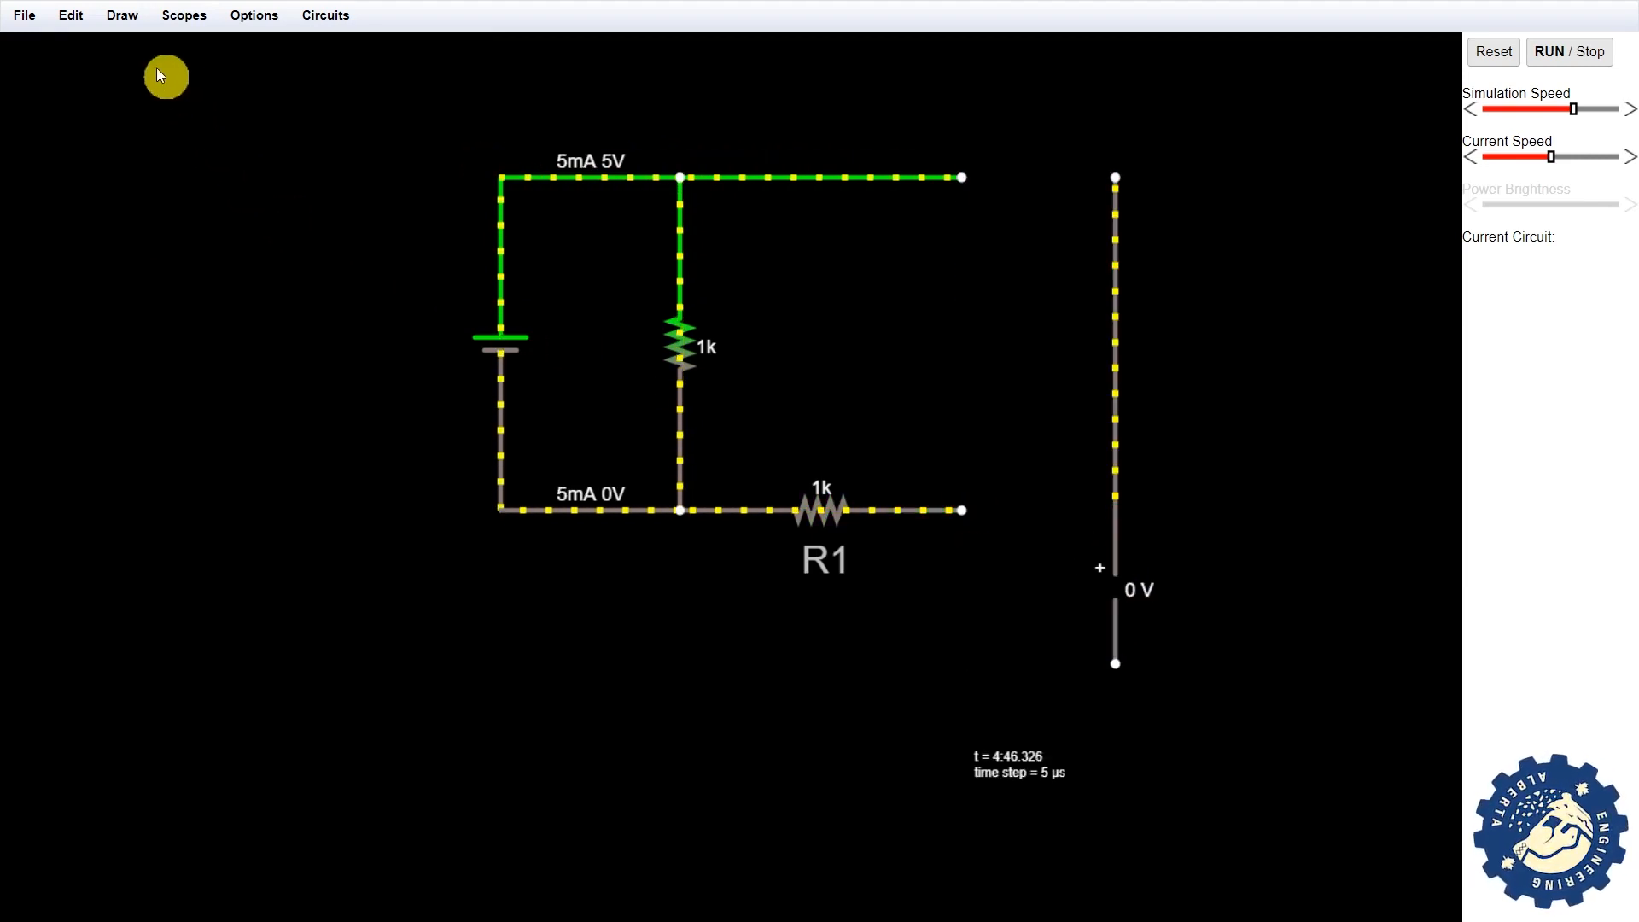
Add an ammeter from the right-hand wire's lower end to R1's open end, and extend the upper wire to close the loop
left_click(122, 17)
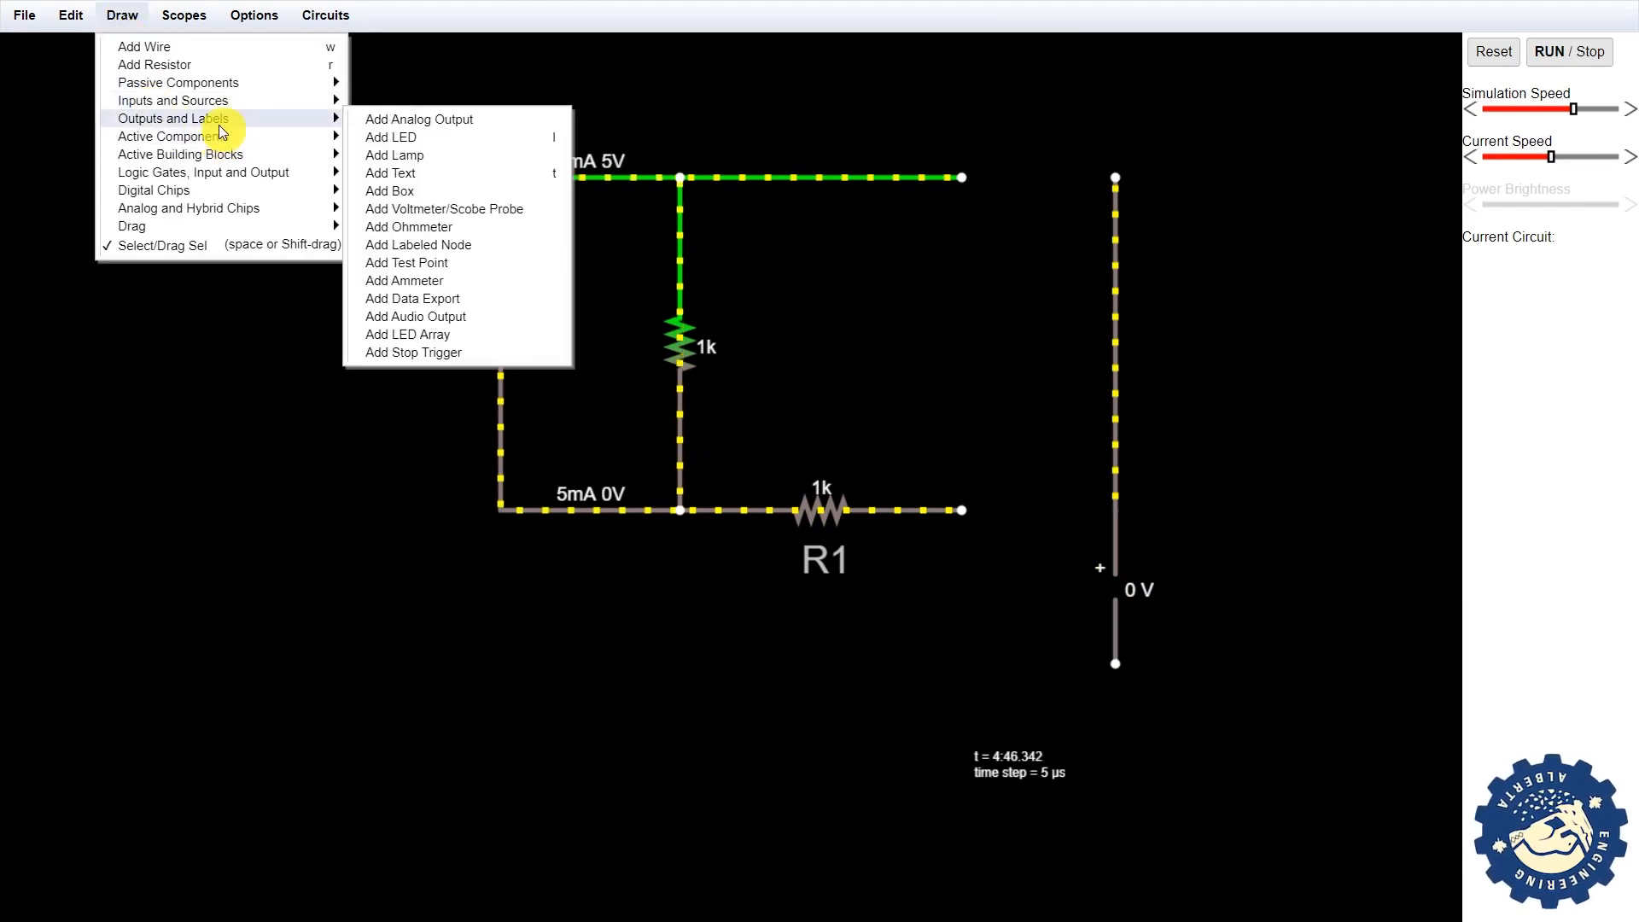
mouse_move(318, 139)
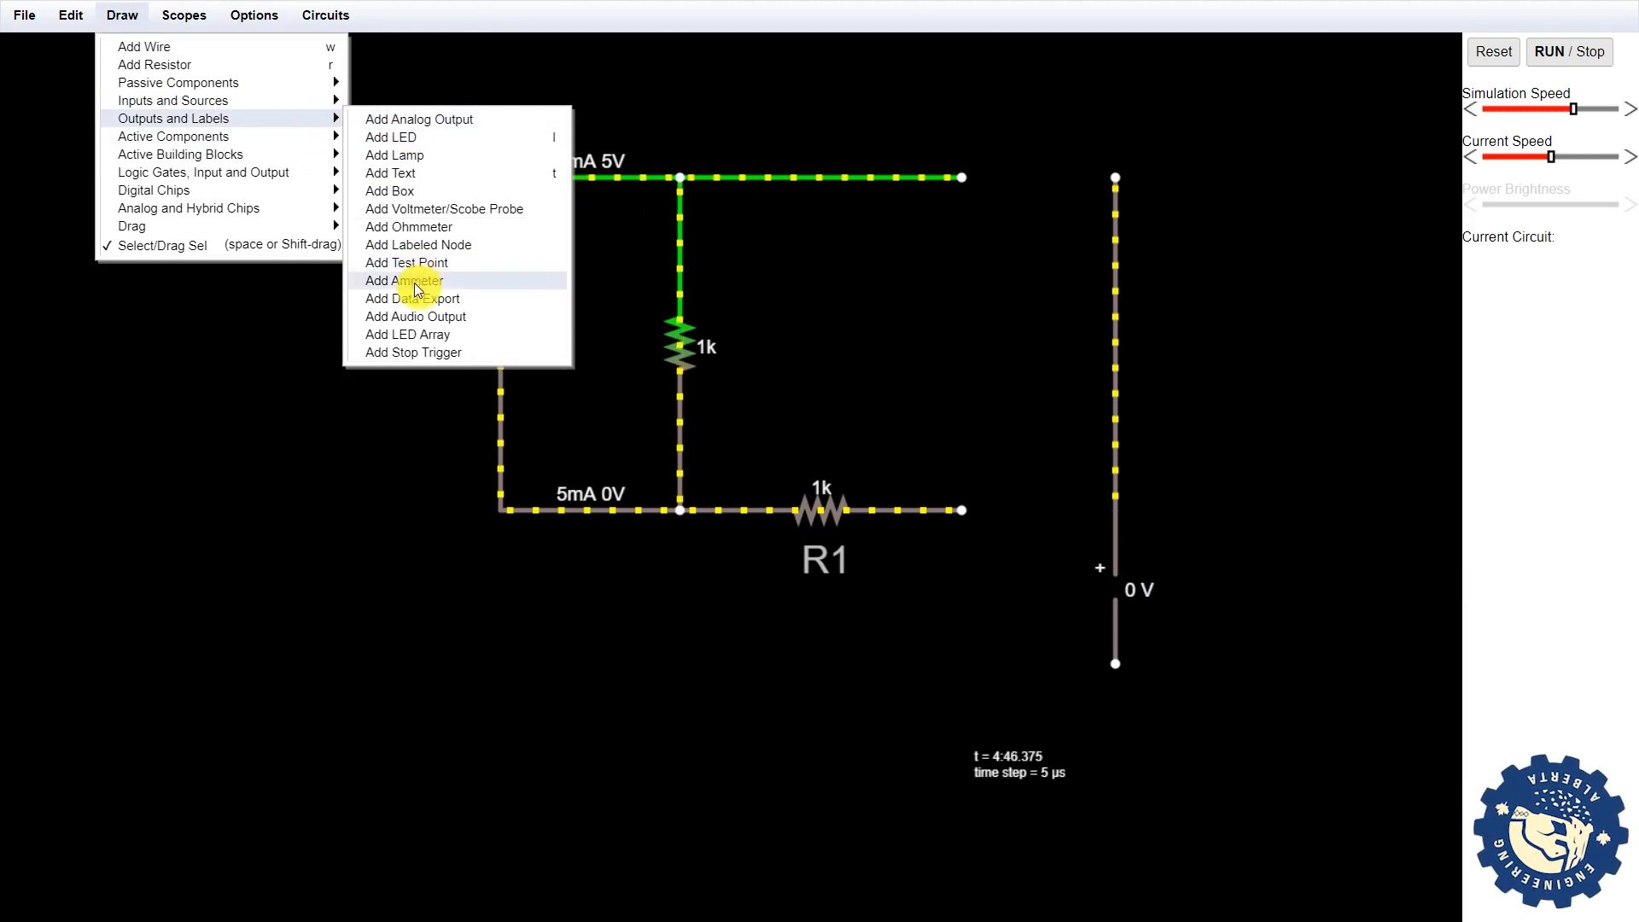
left_click(415, 284)
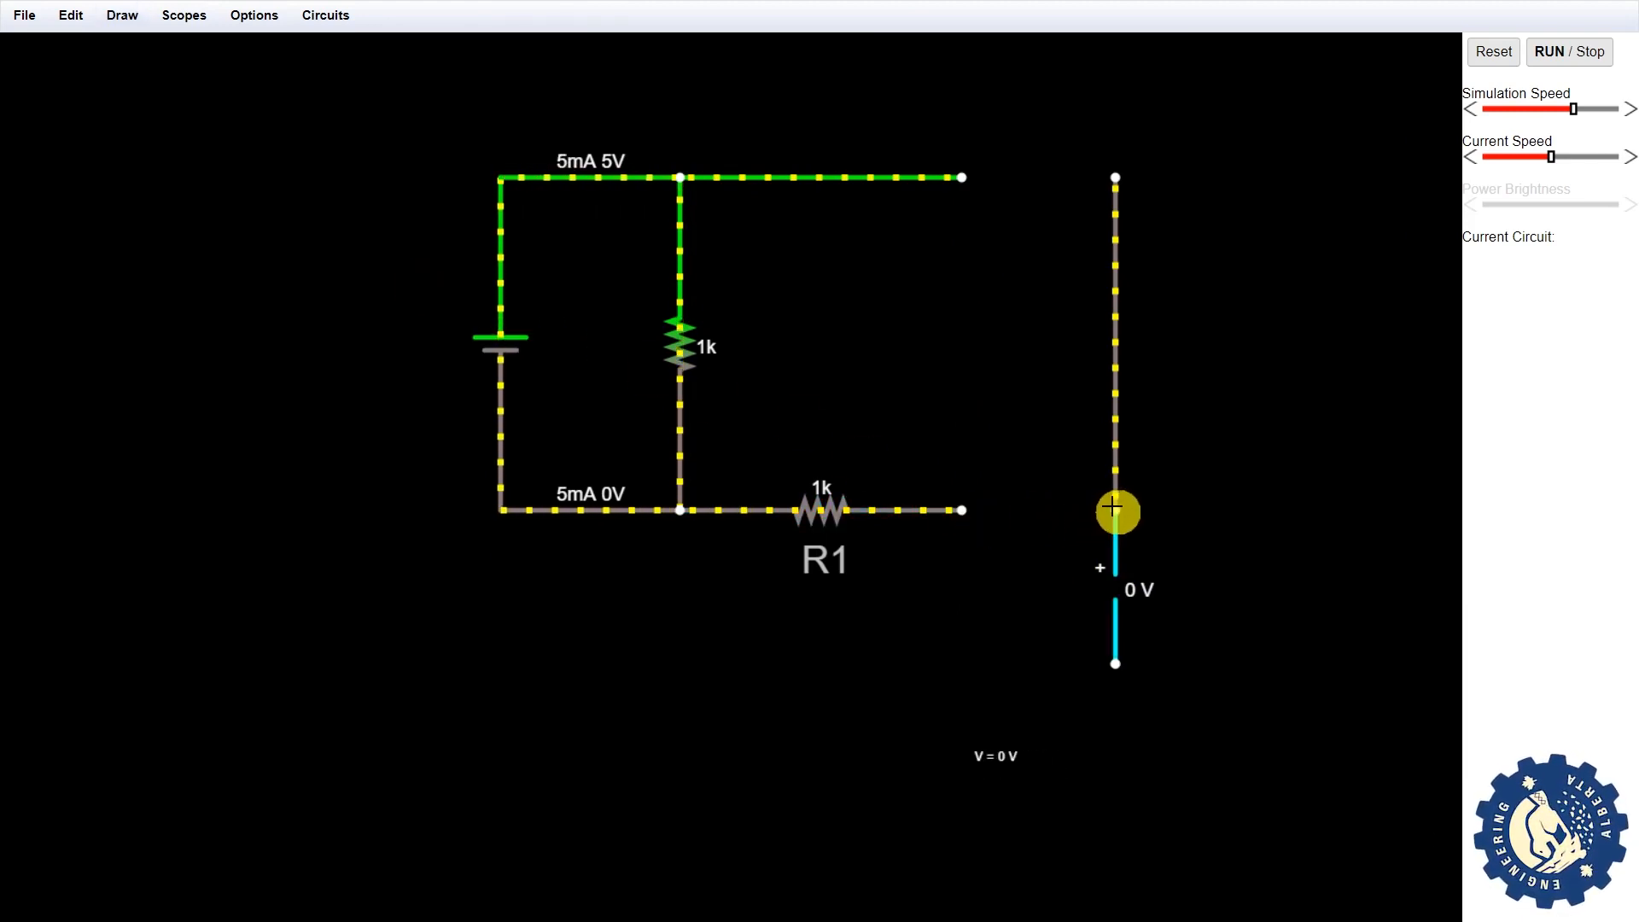
left_click_drag(1113, 510, 975, 510)
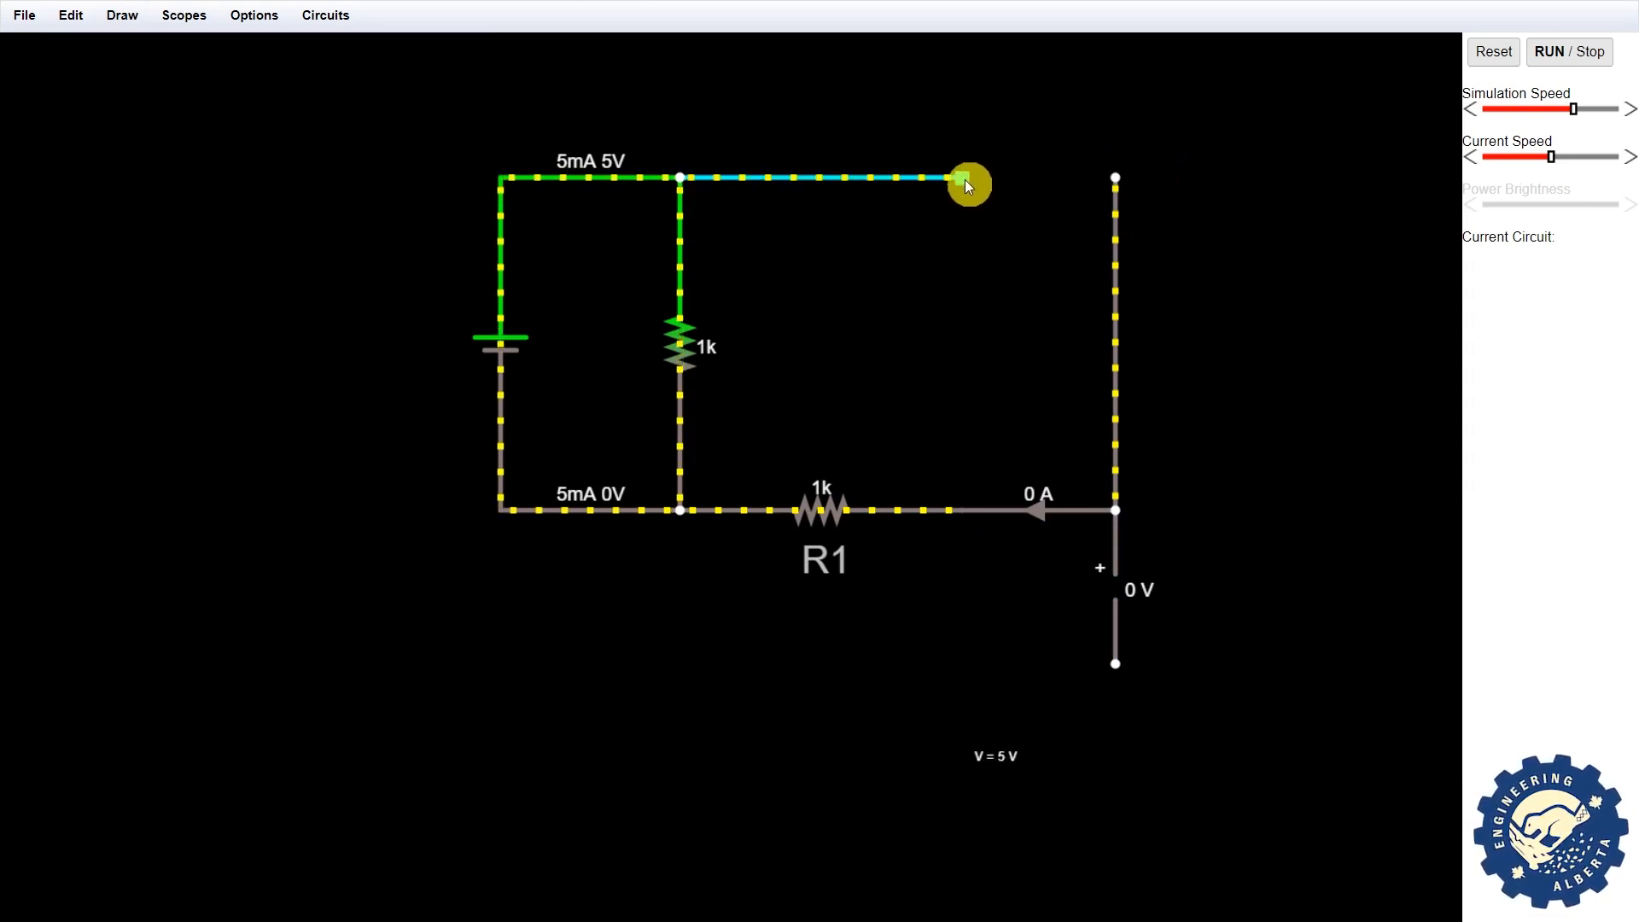
left_click_drag(965, 180, 965, 179)
left_click_drag(1092, 171, 1114, 176)
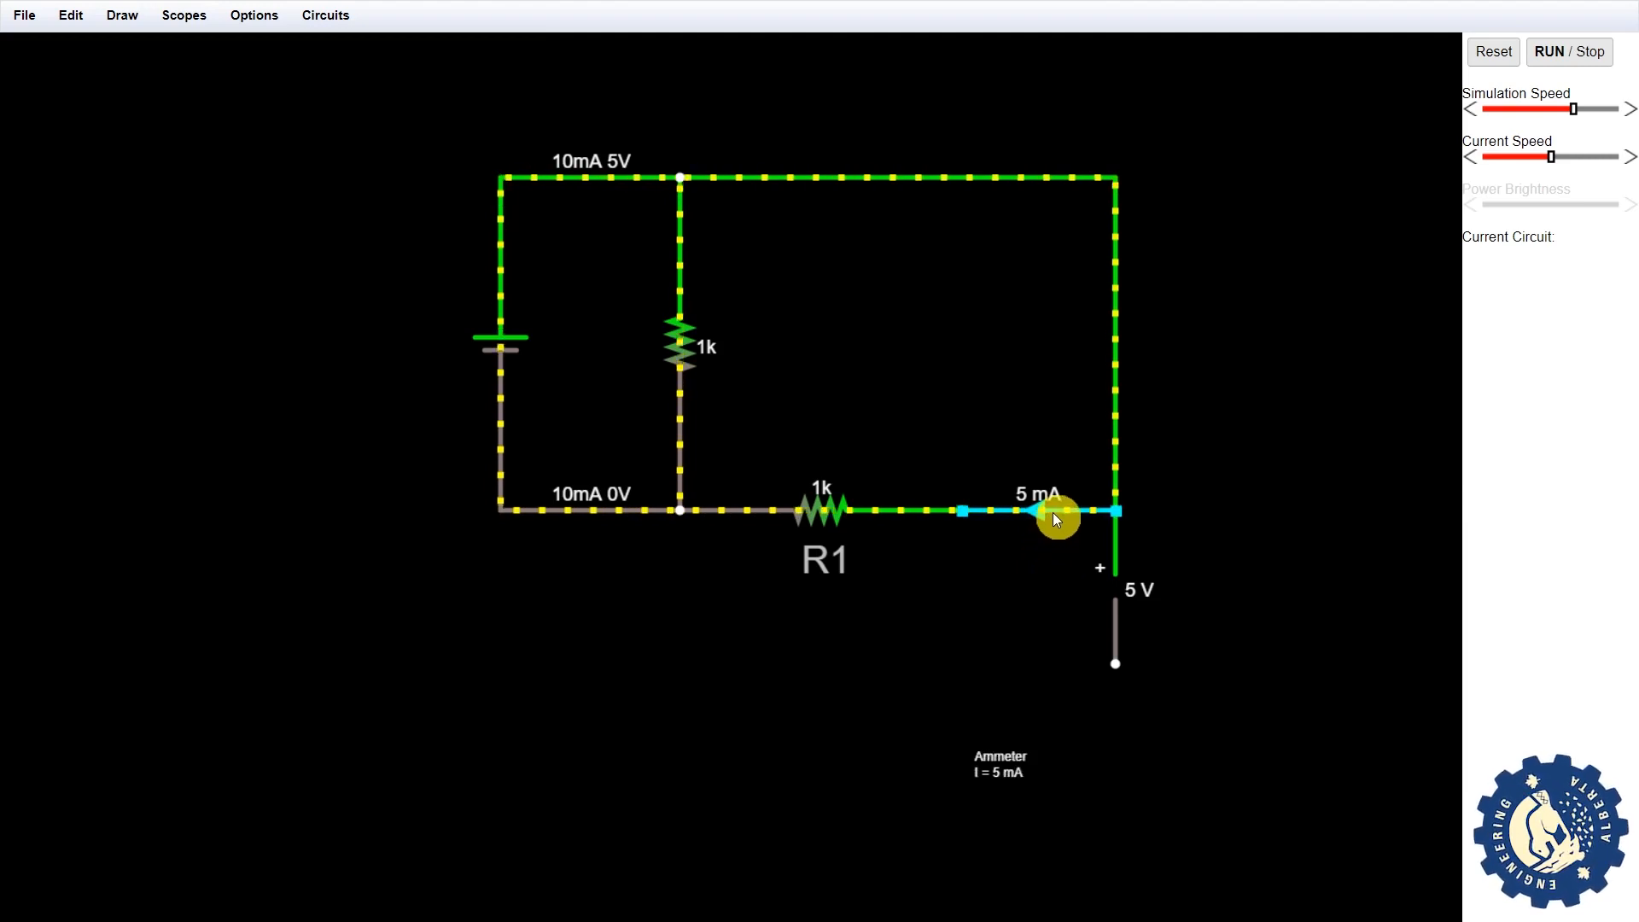
Move the ammeter out of R1's branch to break the circuit, and put it back in place
left_click_drag(1052, 514, 925, 653)
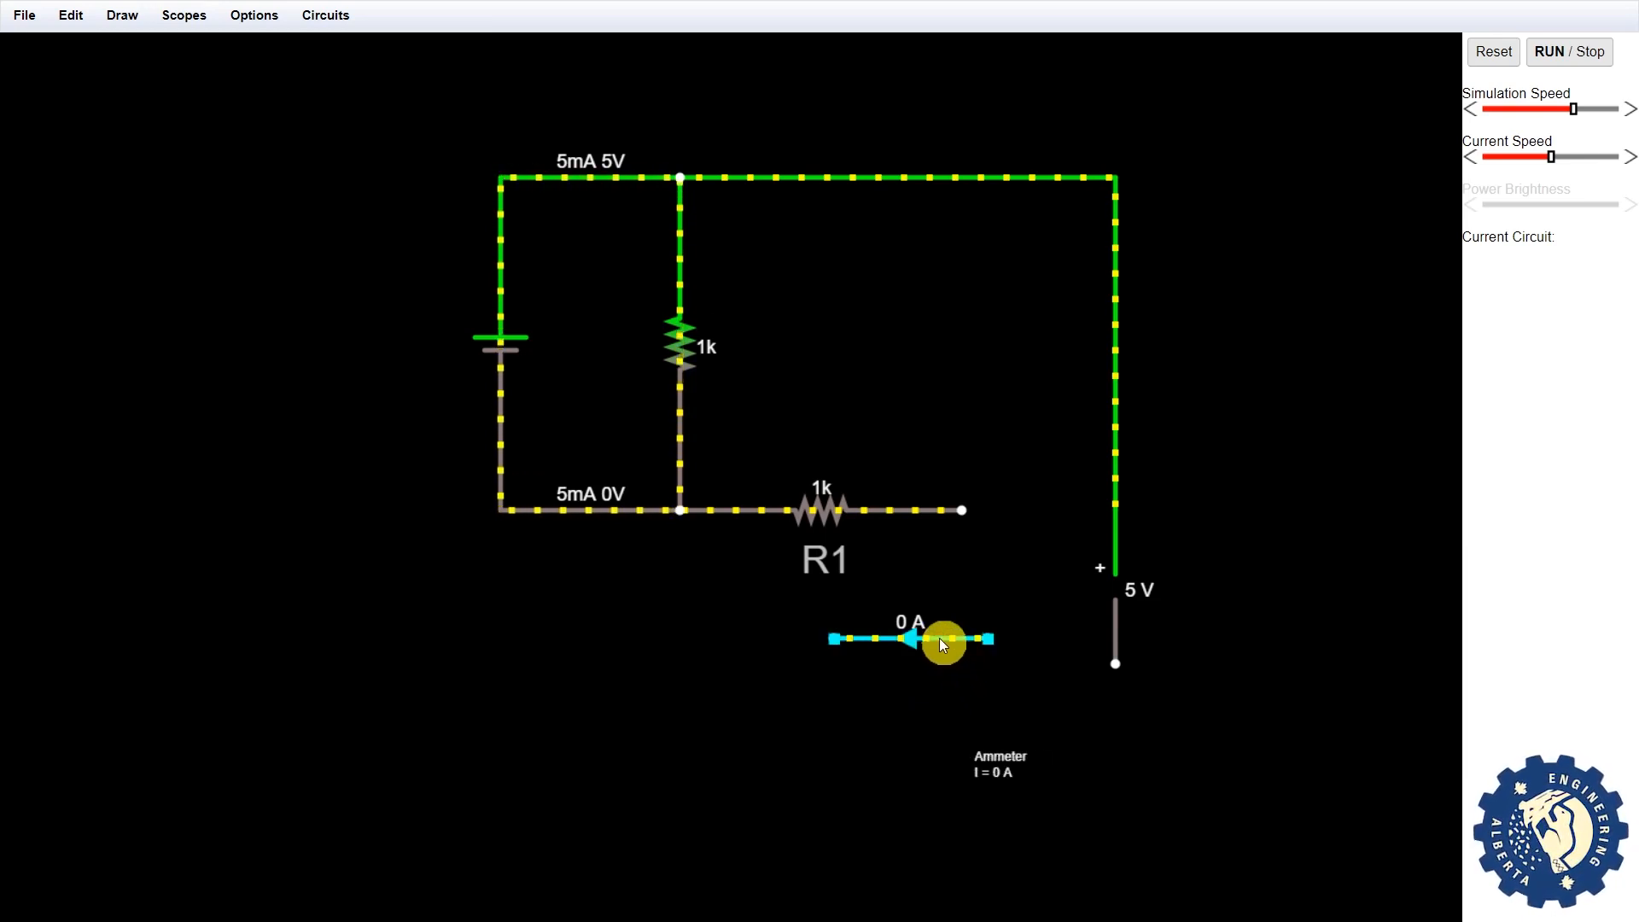
left_click_drag(940, 637, 1076, 524)
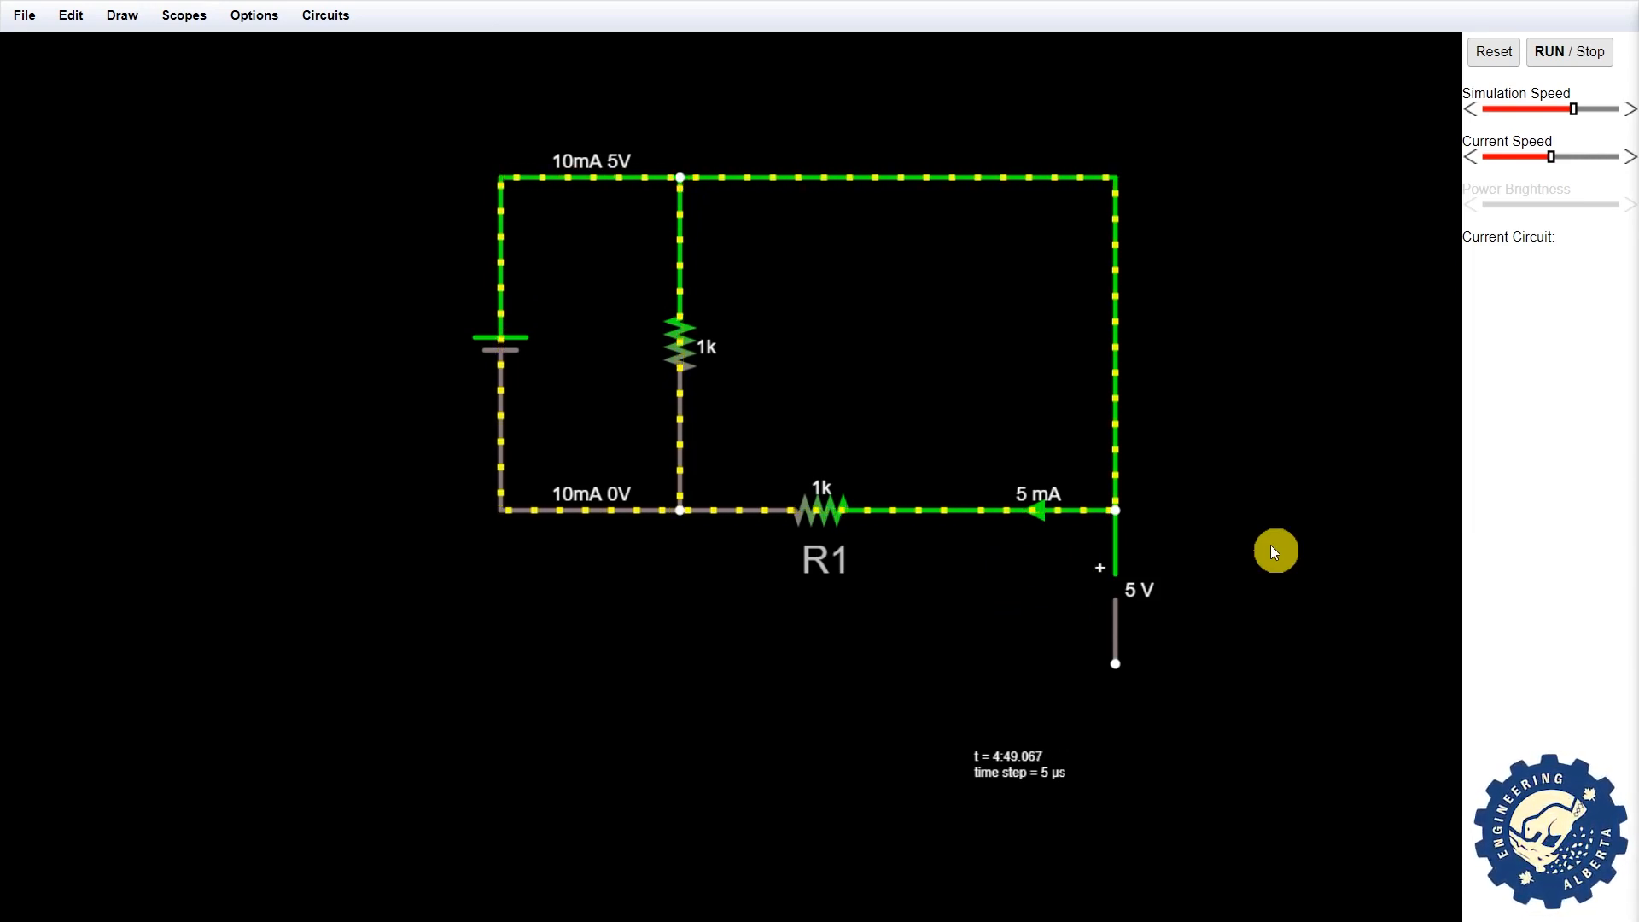
Show both the ammeter and the voltmeter in docked scopes
right_click(1064, 511)
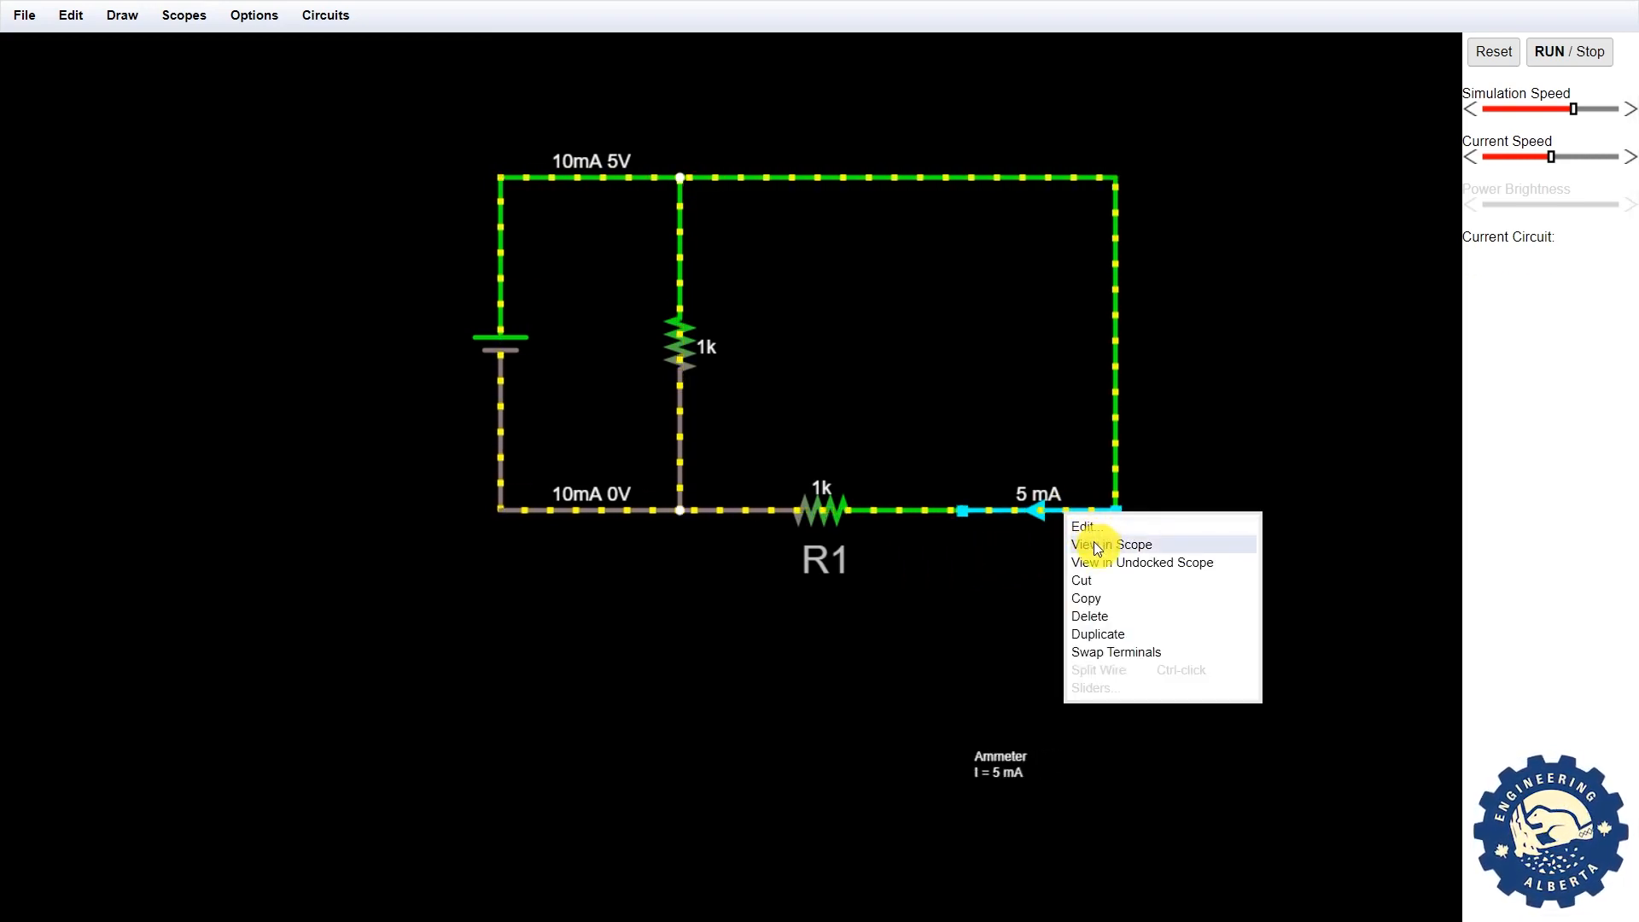
left_click(1094, 541)
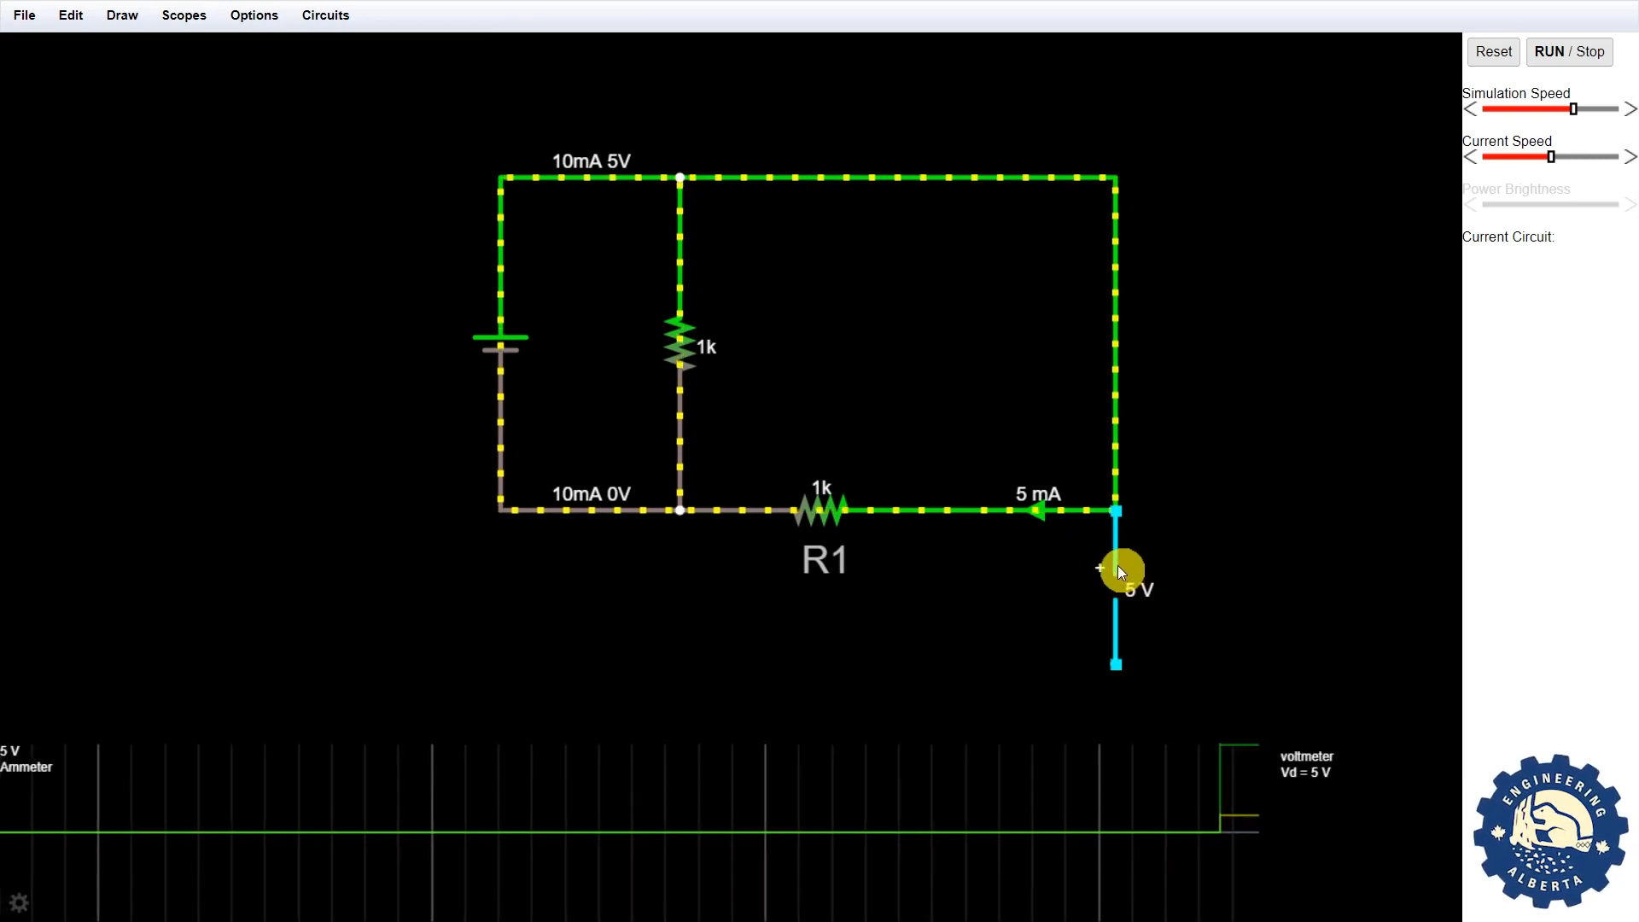
right_click(1119, 566)
left_click(1143, 602)
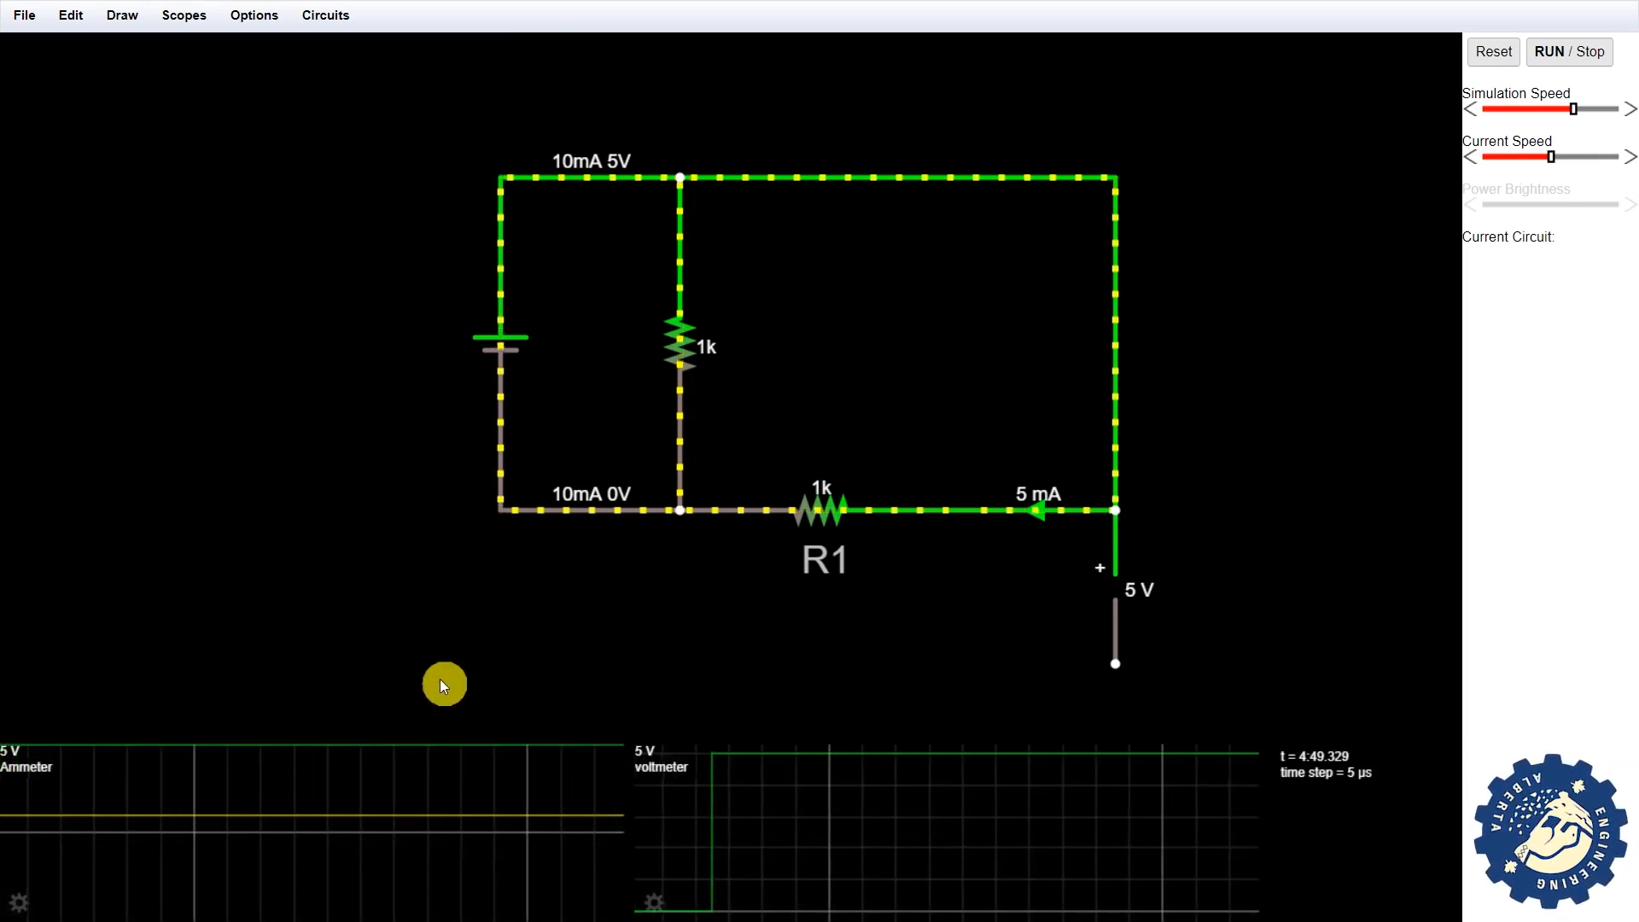
mouse_move(336, 805)
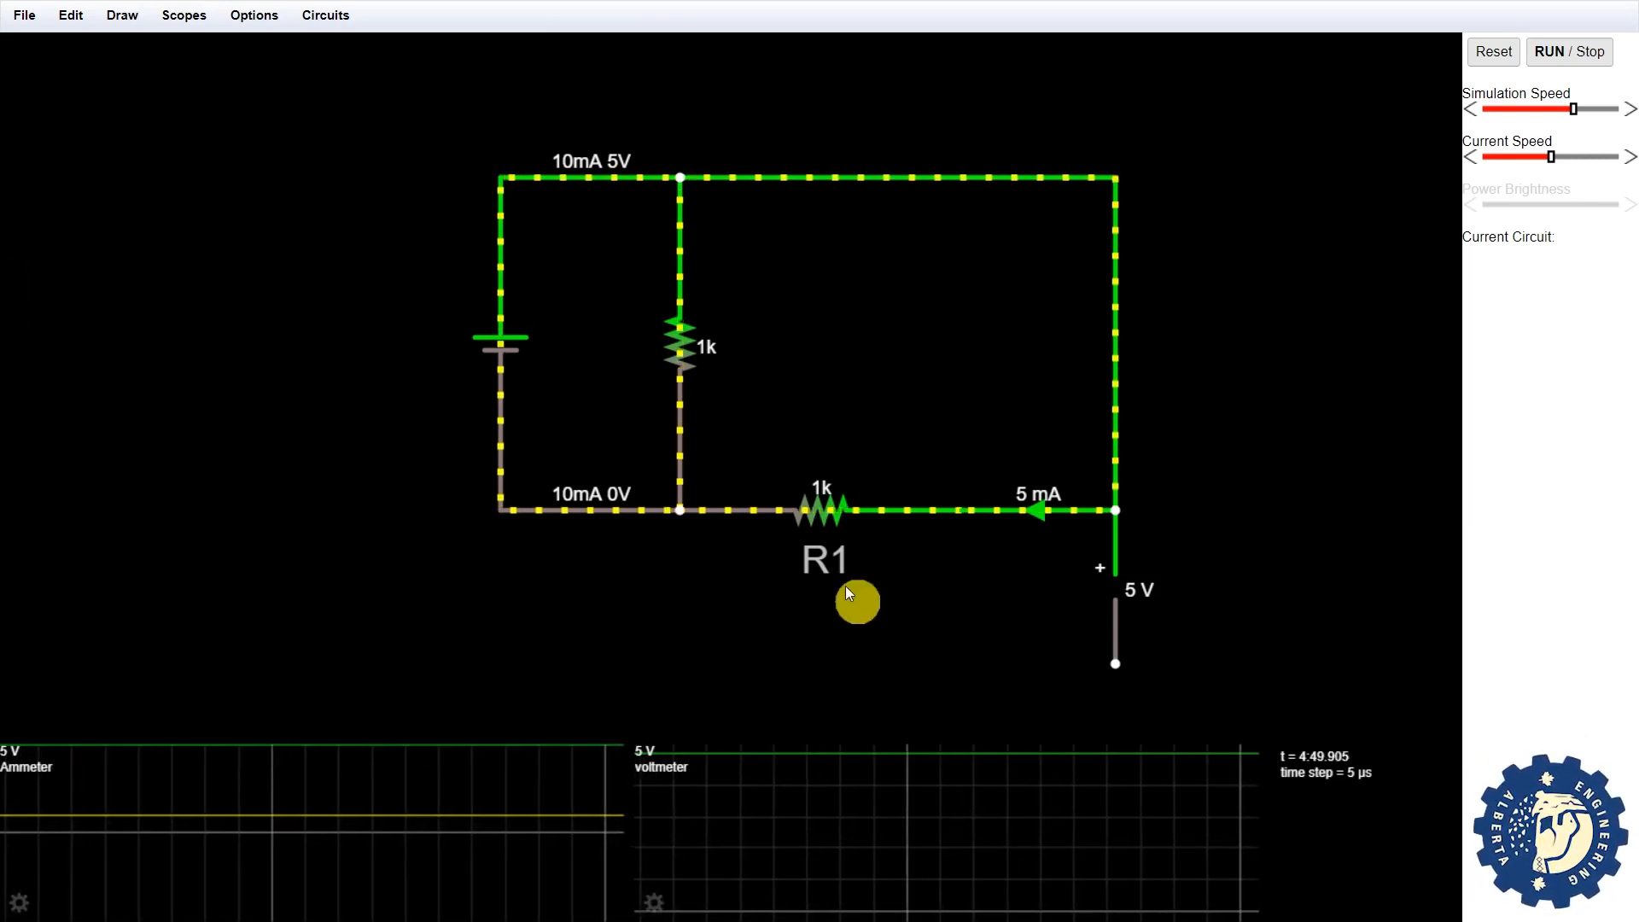
Set the resistance of R1 to 500 ohms
double_click(822, 511)
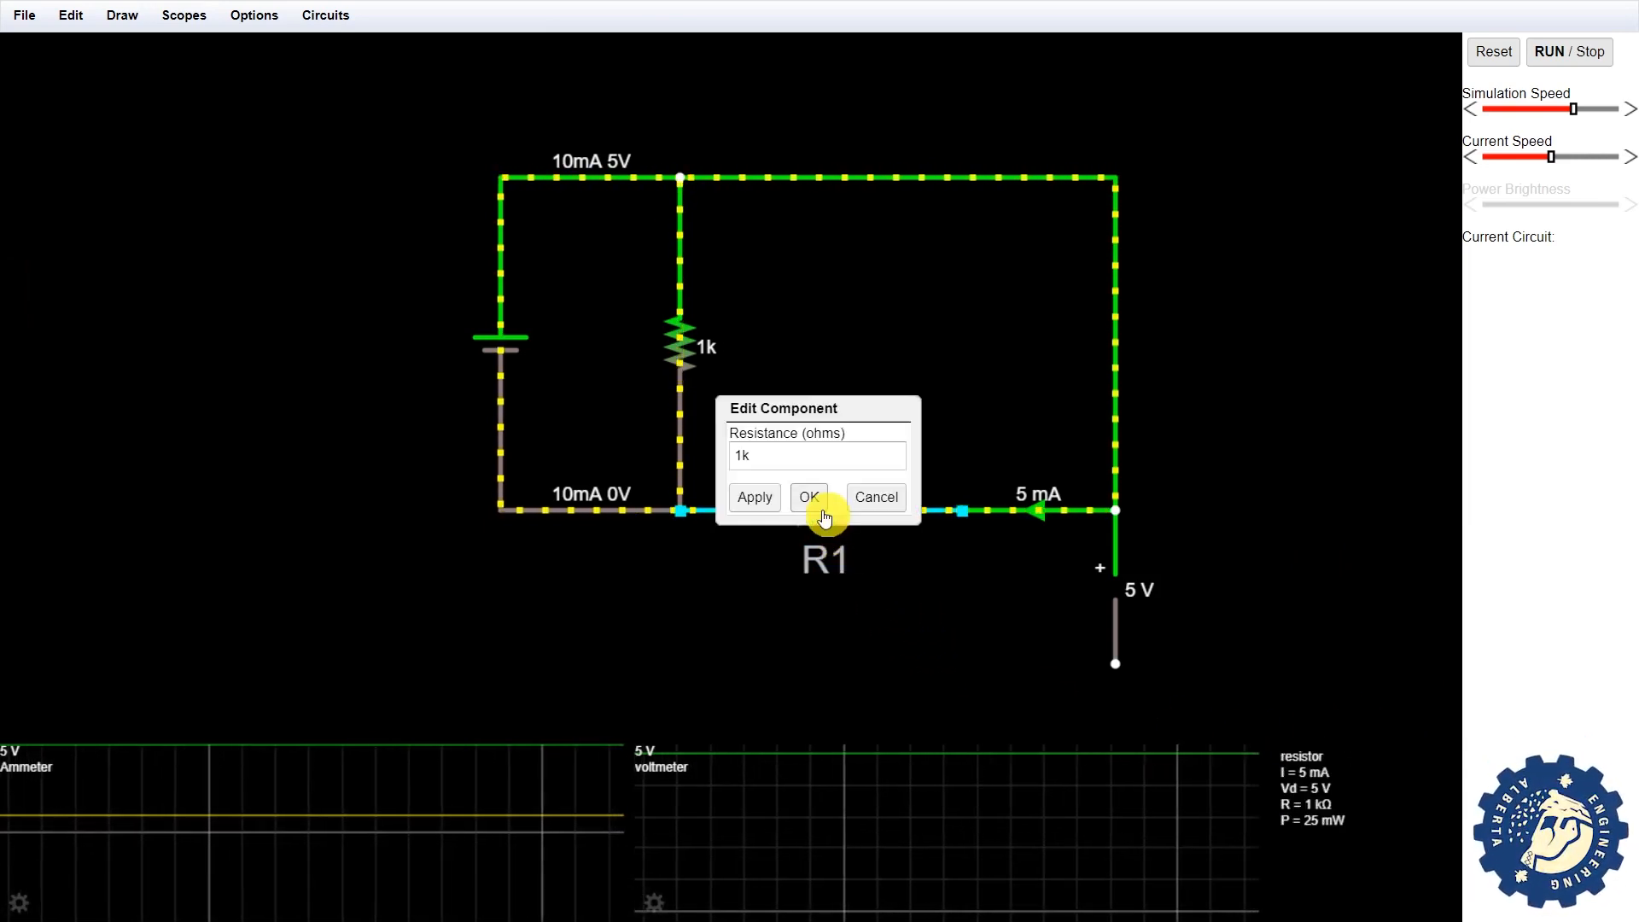
double_click(796, 452)
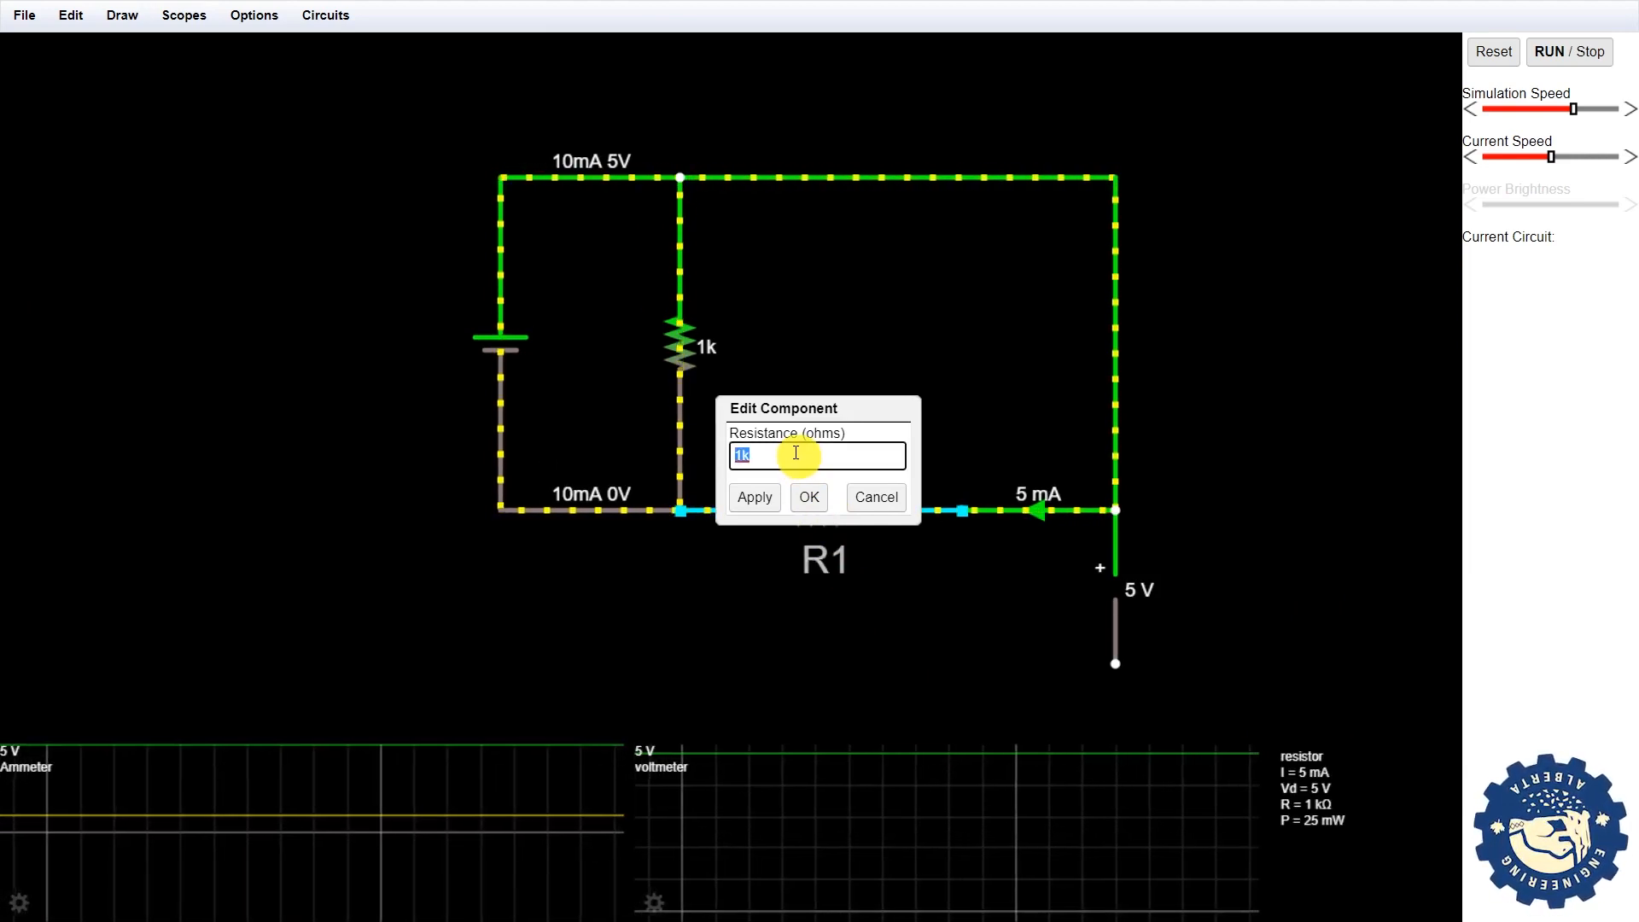
type("5")
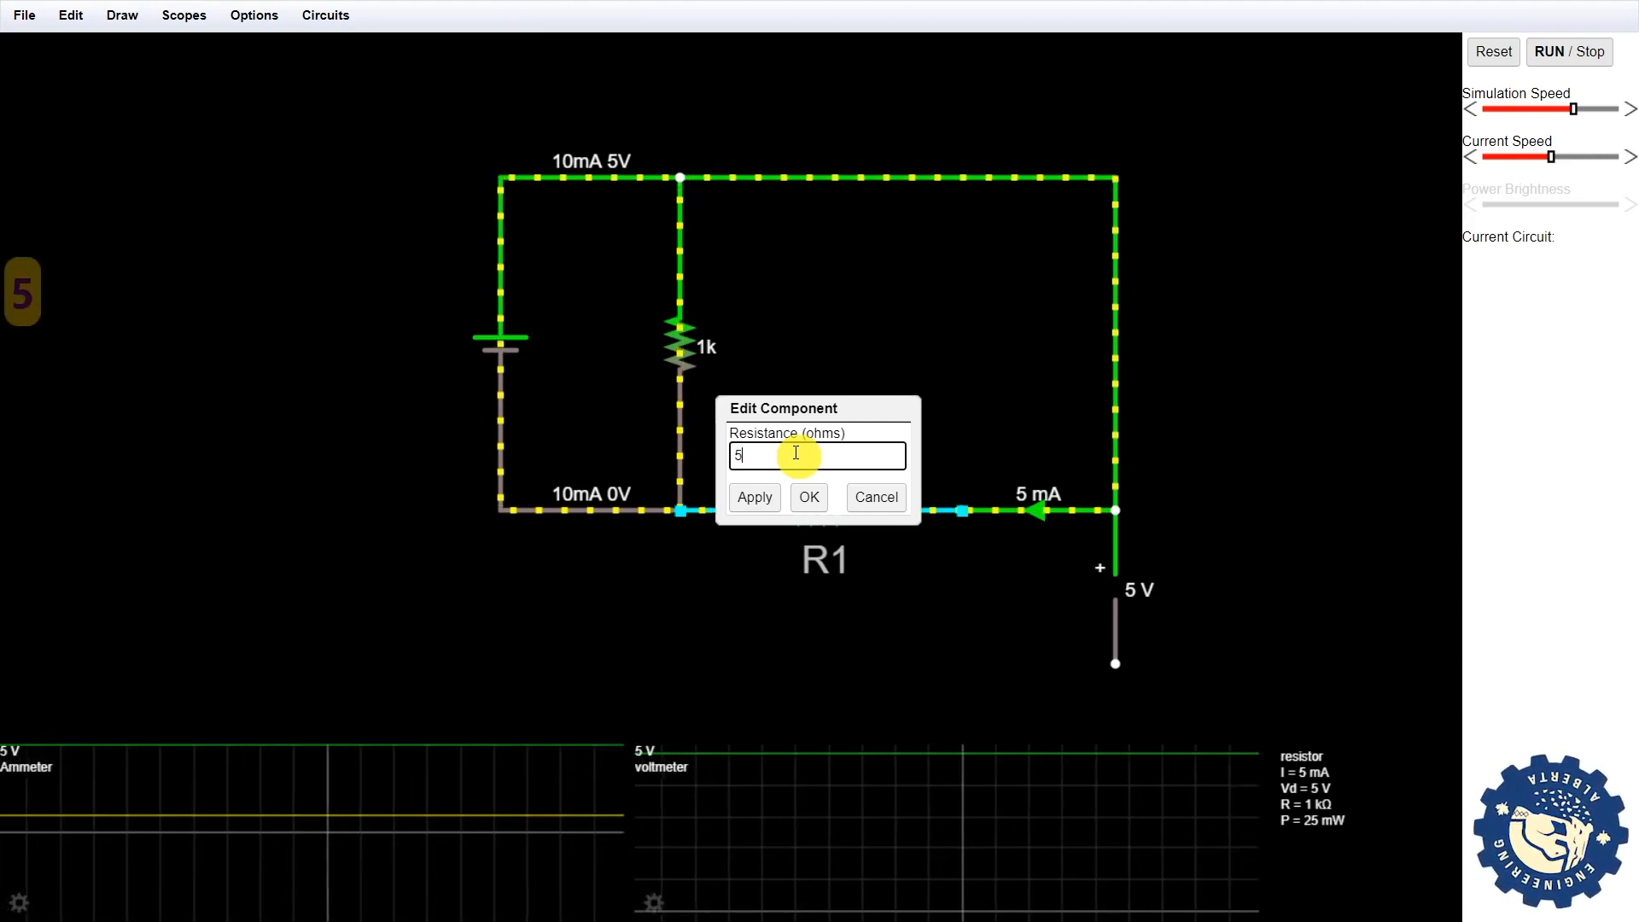
type("00")
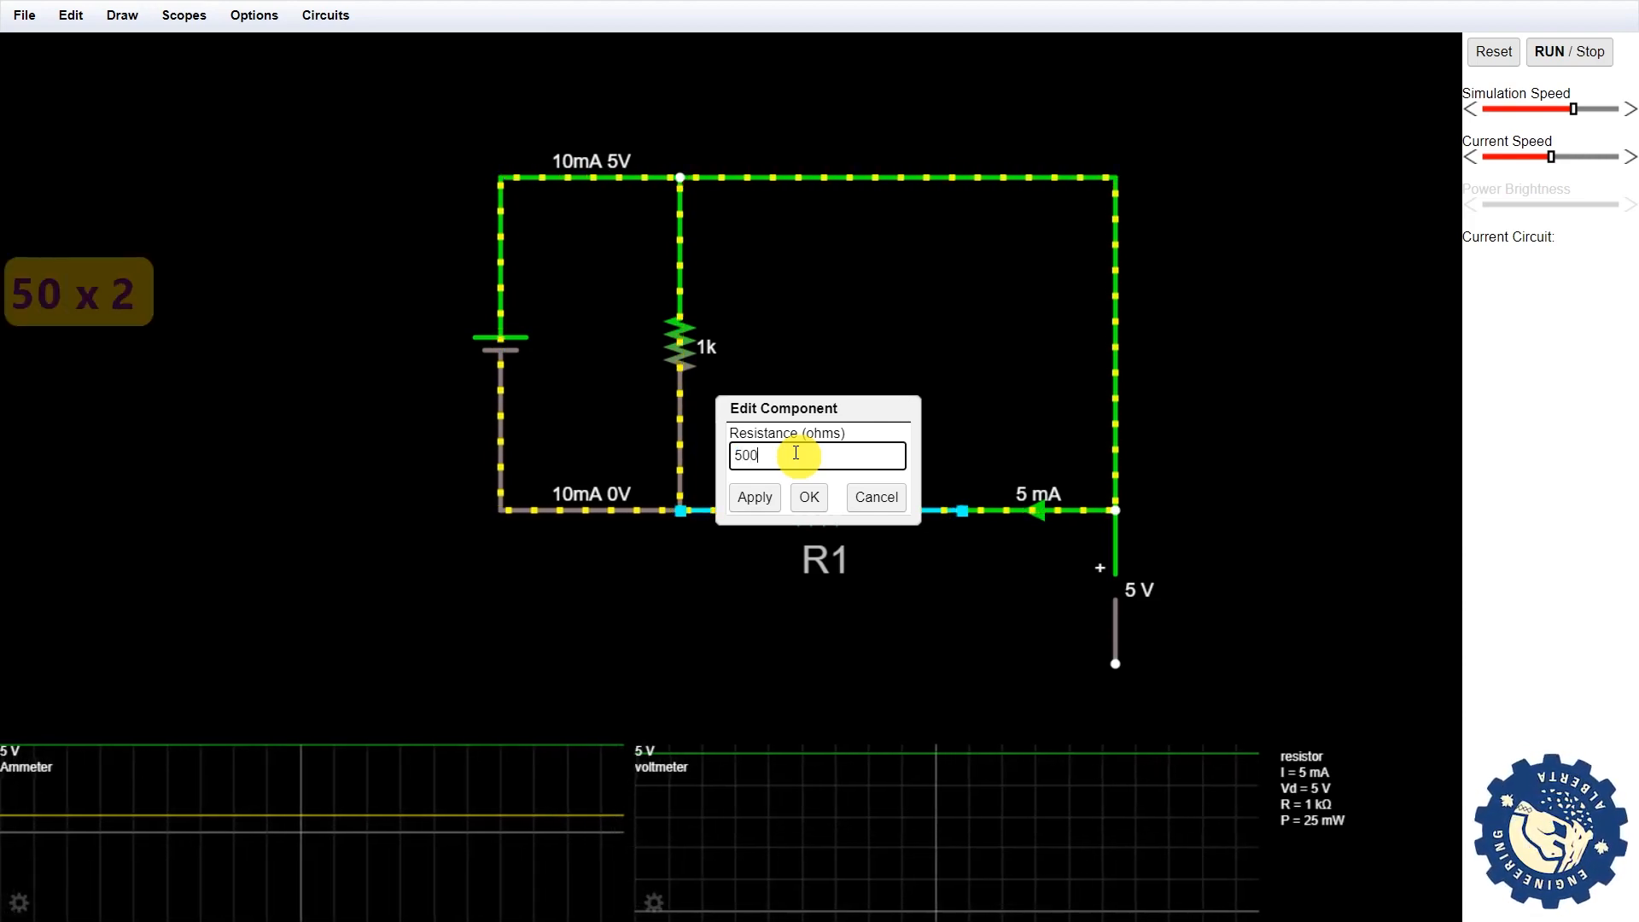
left_click(808, 498)
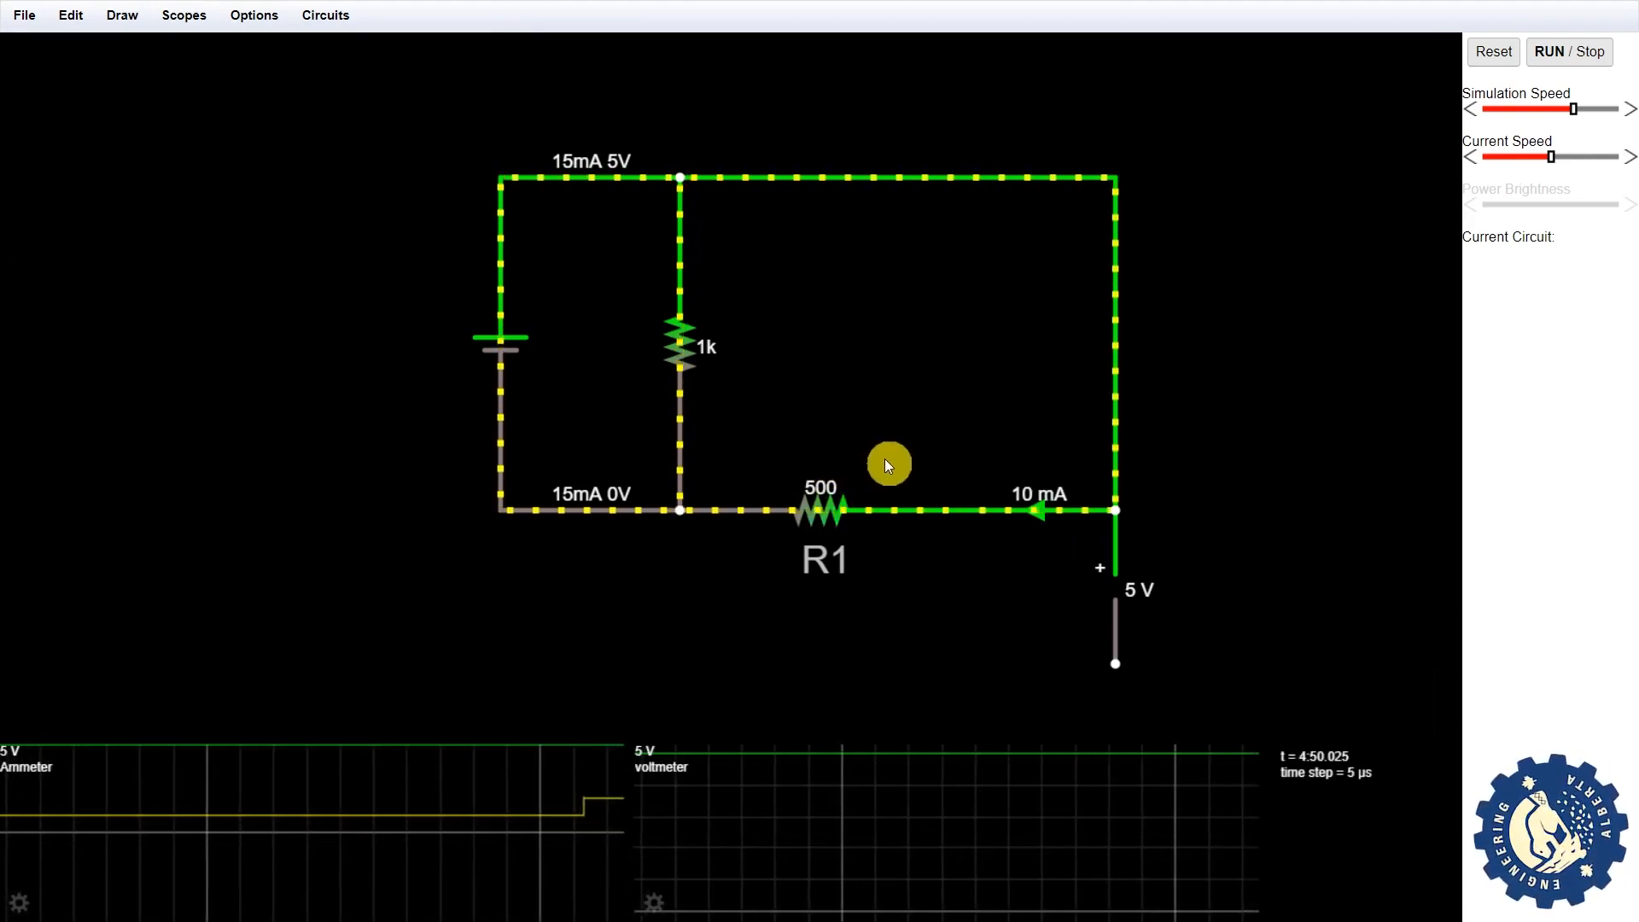
mouse_move(870, 506)
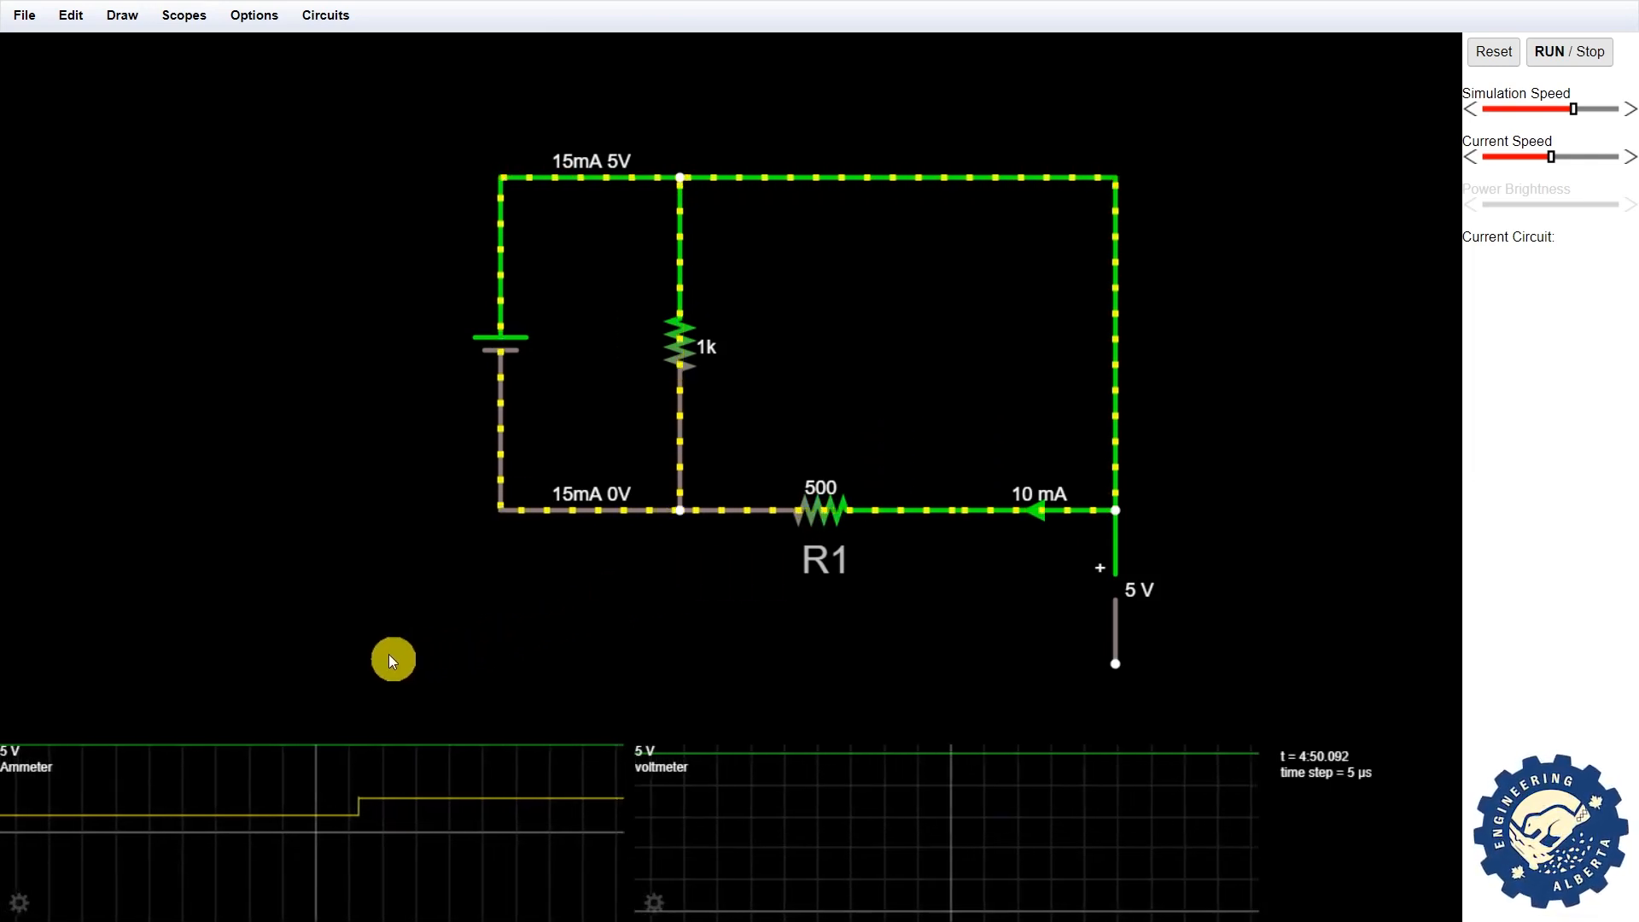
mouse_move(204, 812)
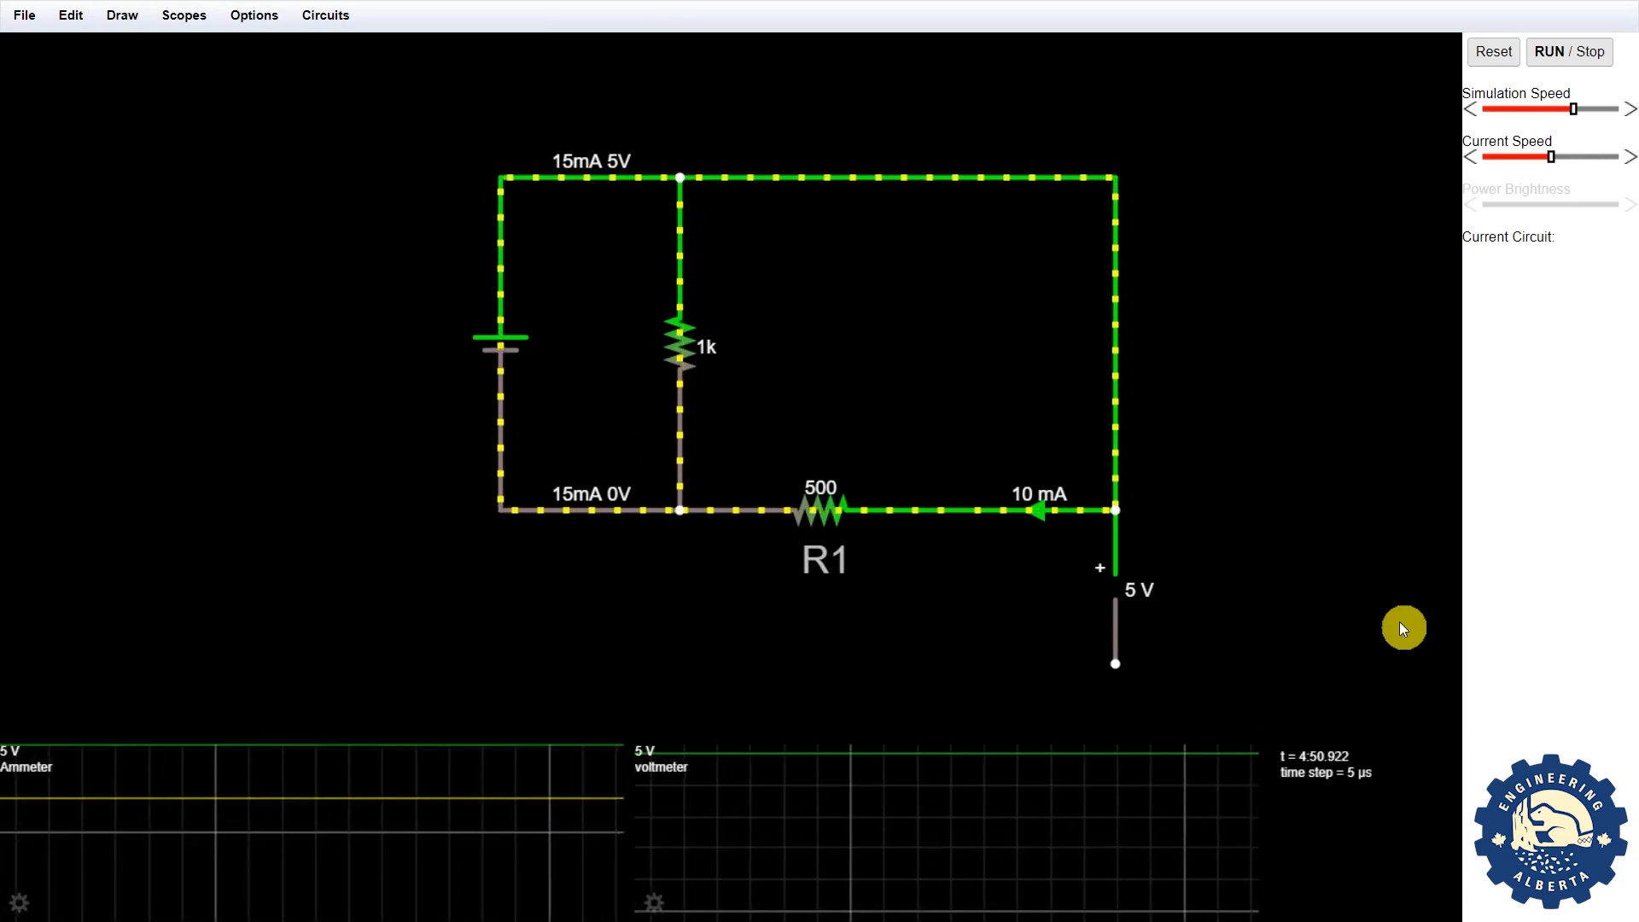
Add a Voltage slider for the voltage source with a minimum of 0 and a maximum of 15
mouse_move(483, 345)
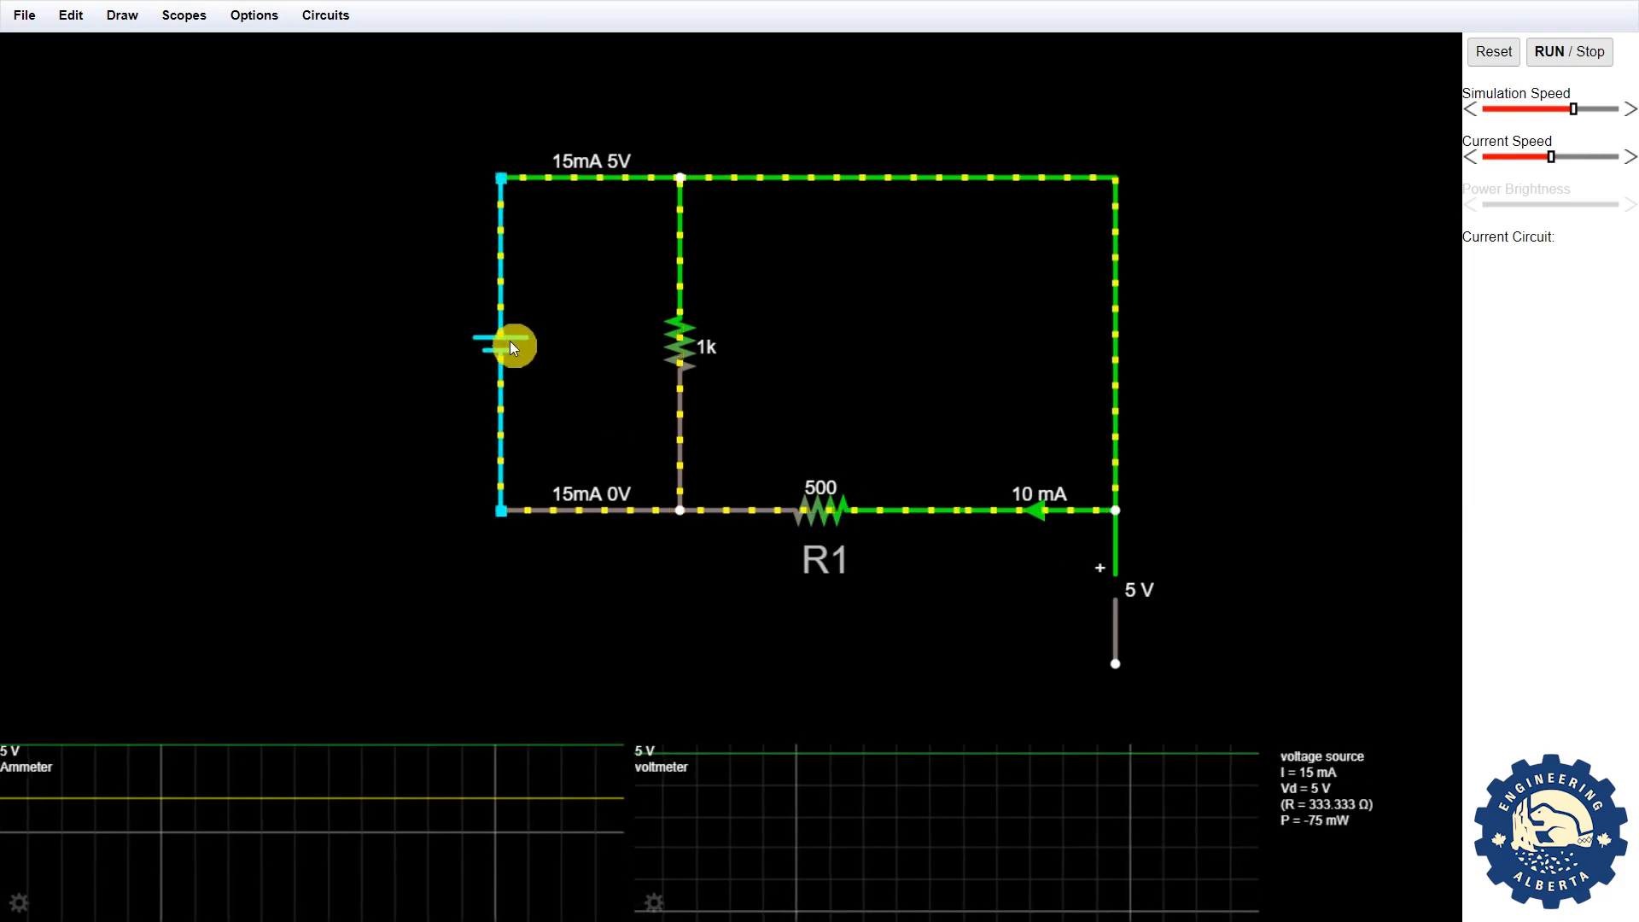
right_click(507, 342)
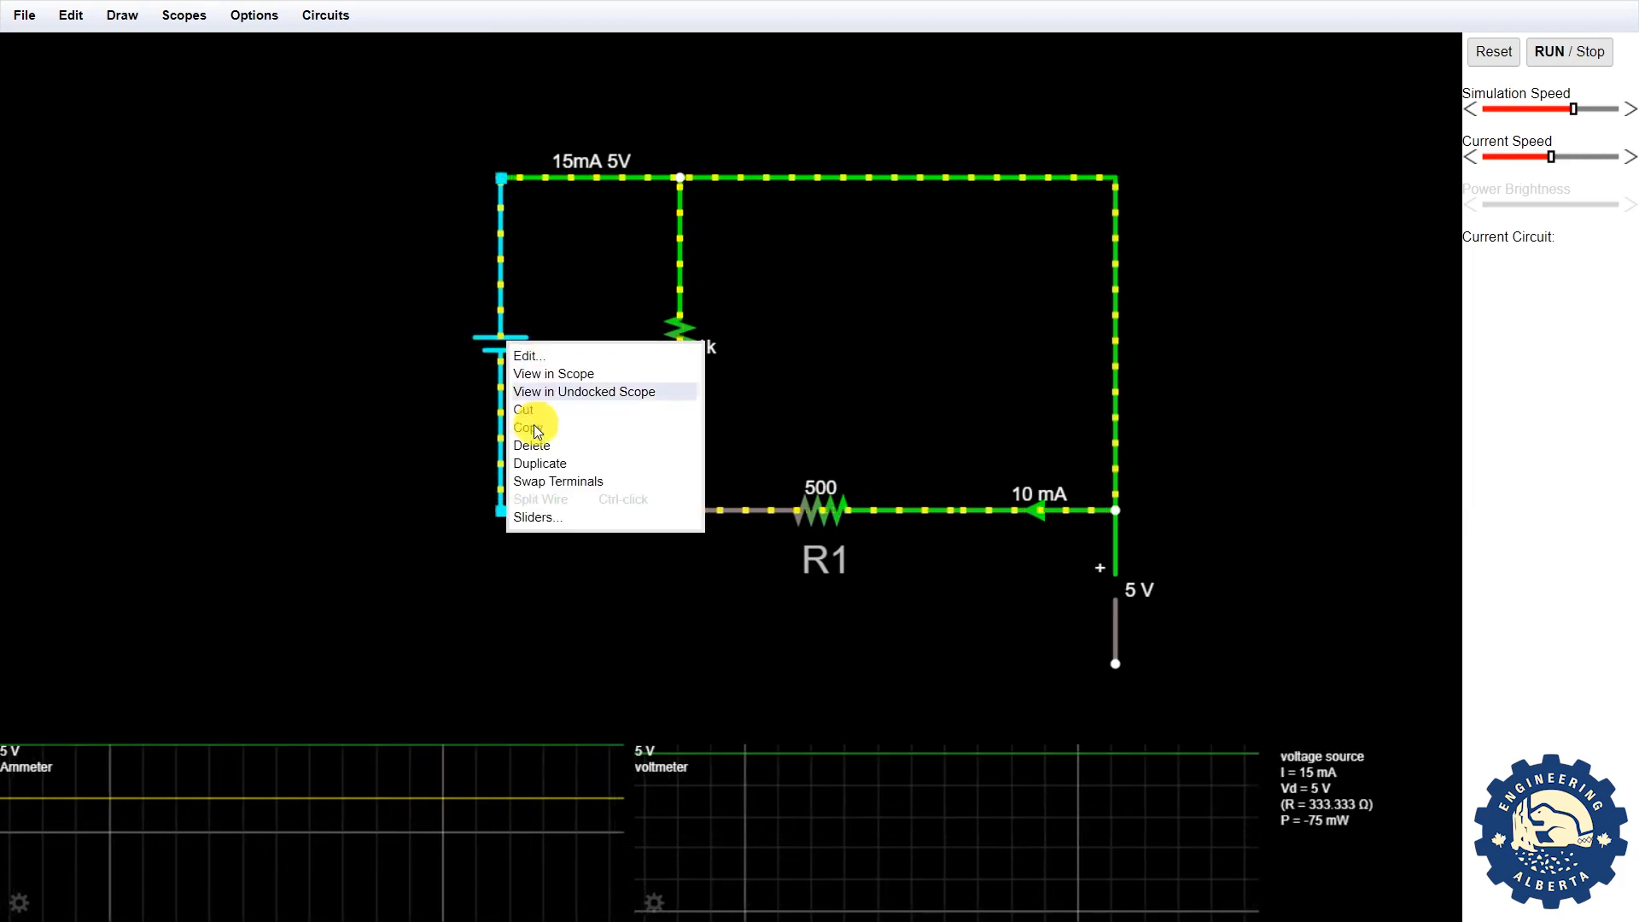
left_click(519, 518)
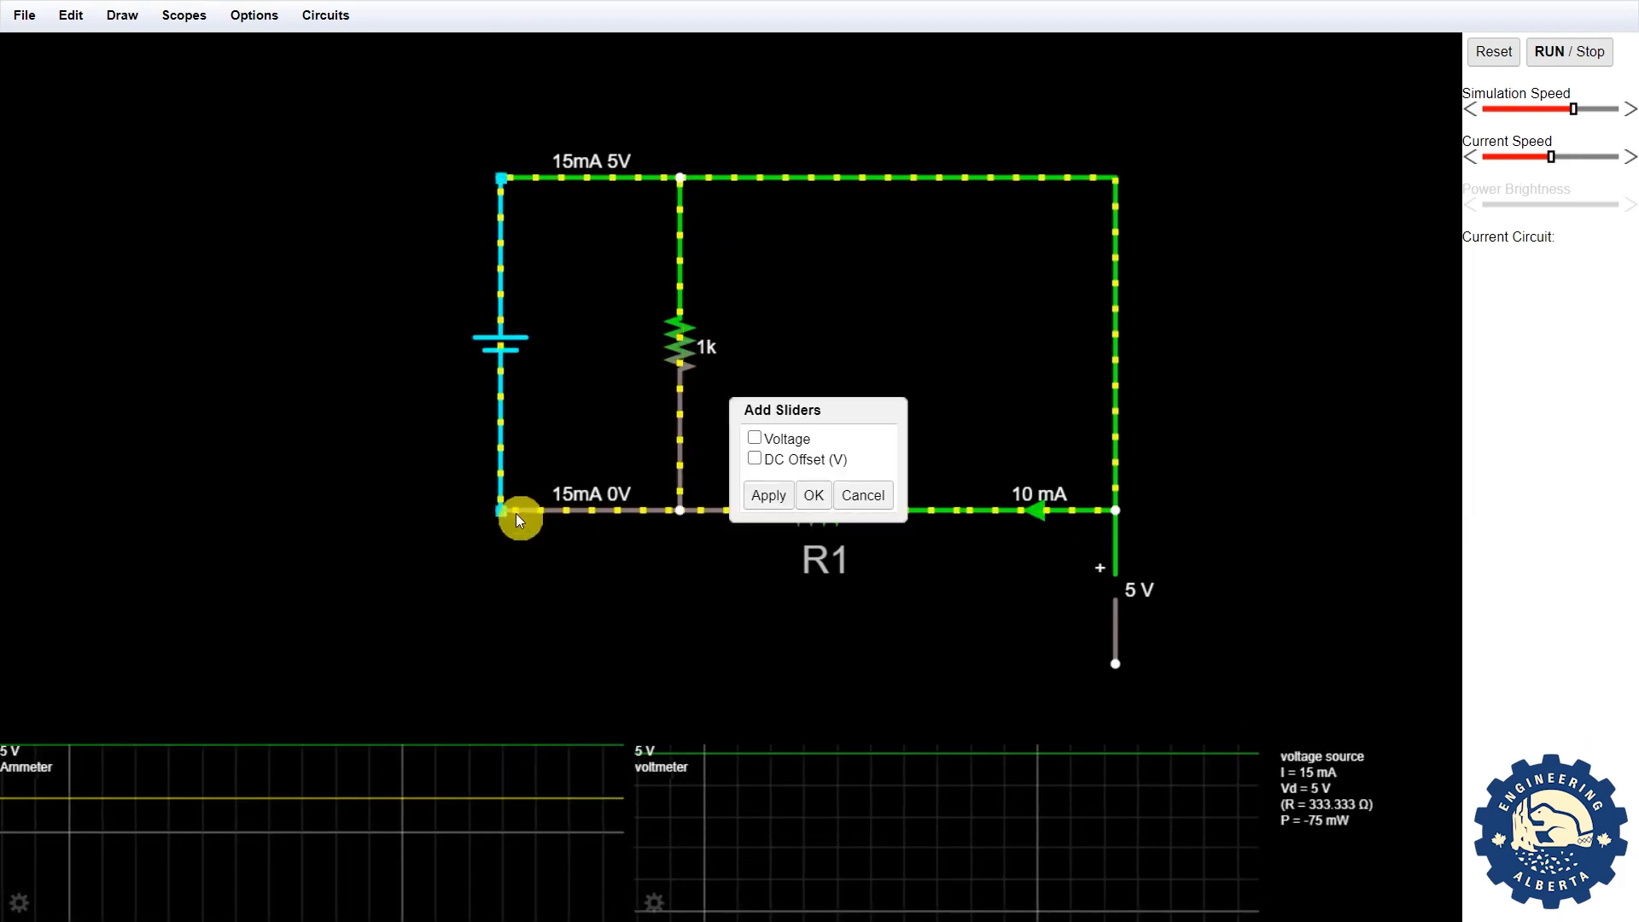
left_click(753, 438)
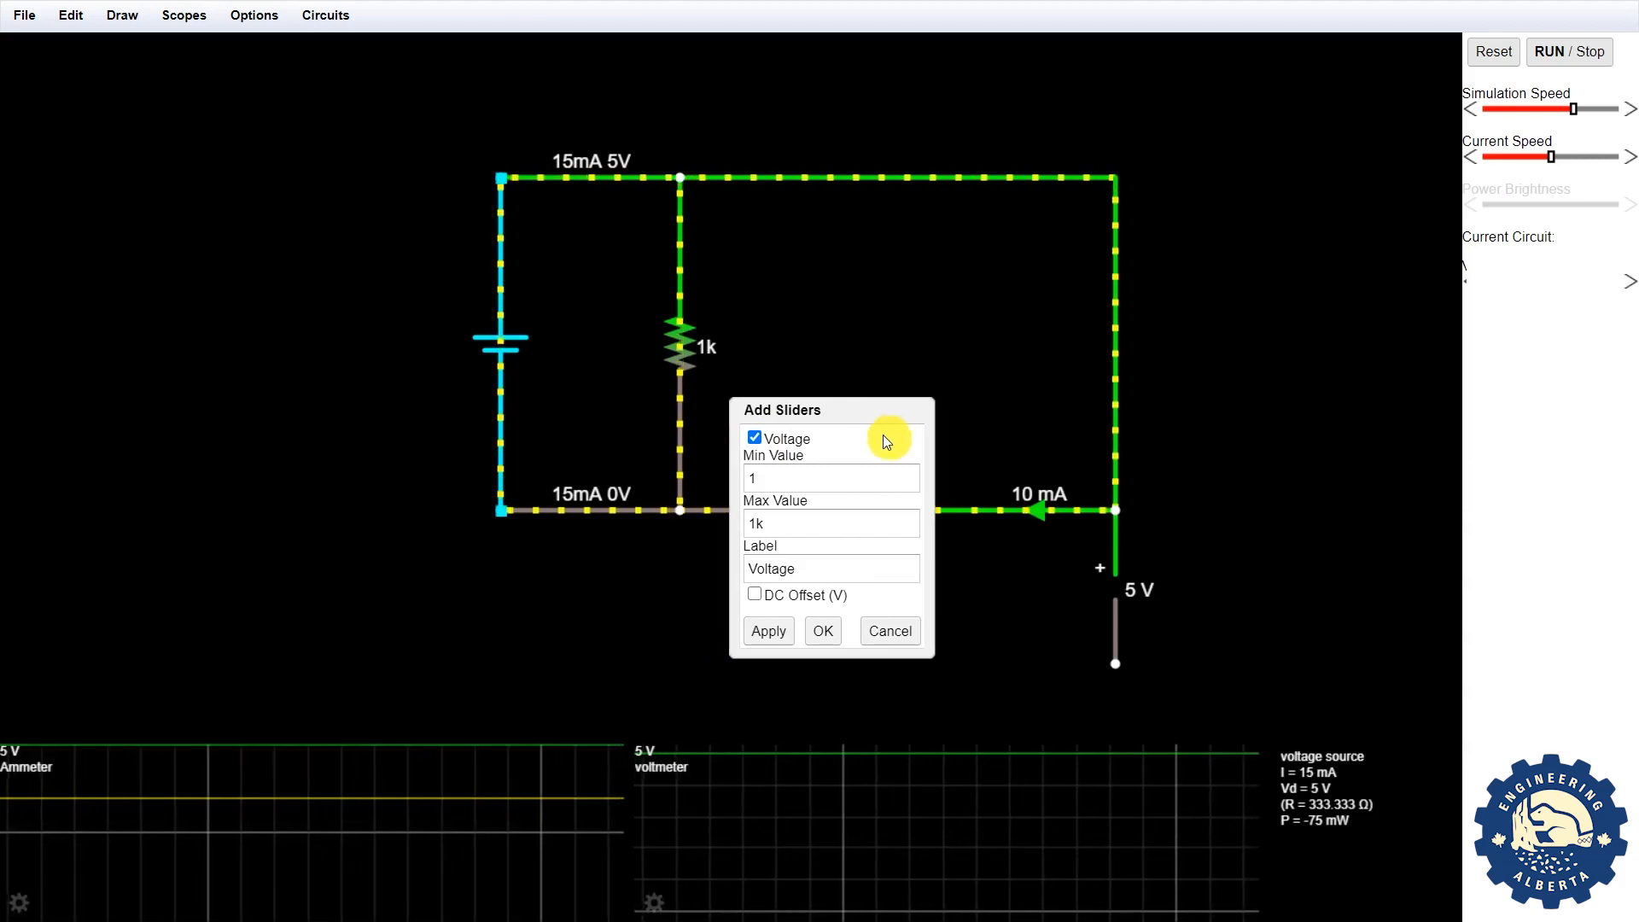
left_click(844, 476)
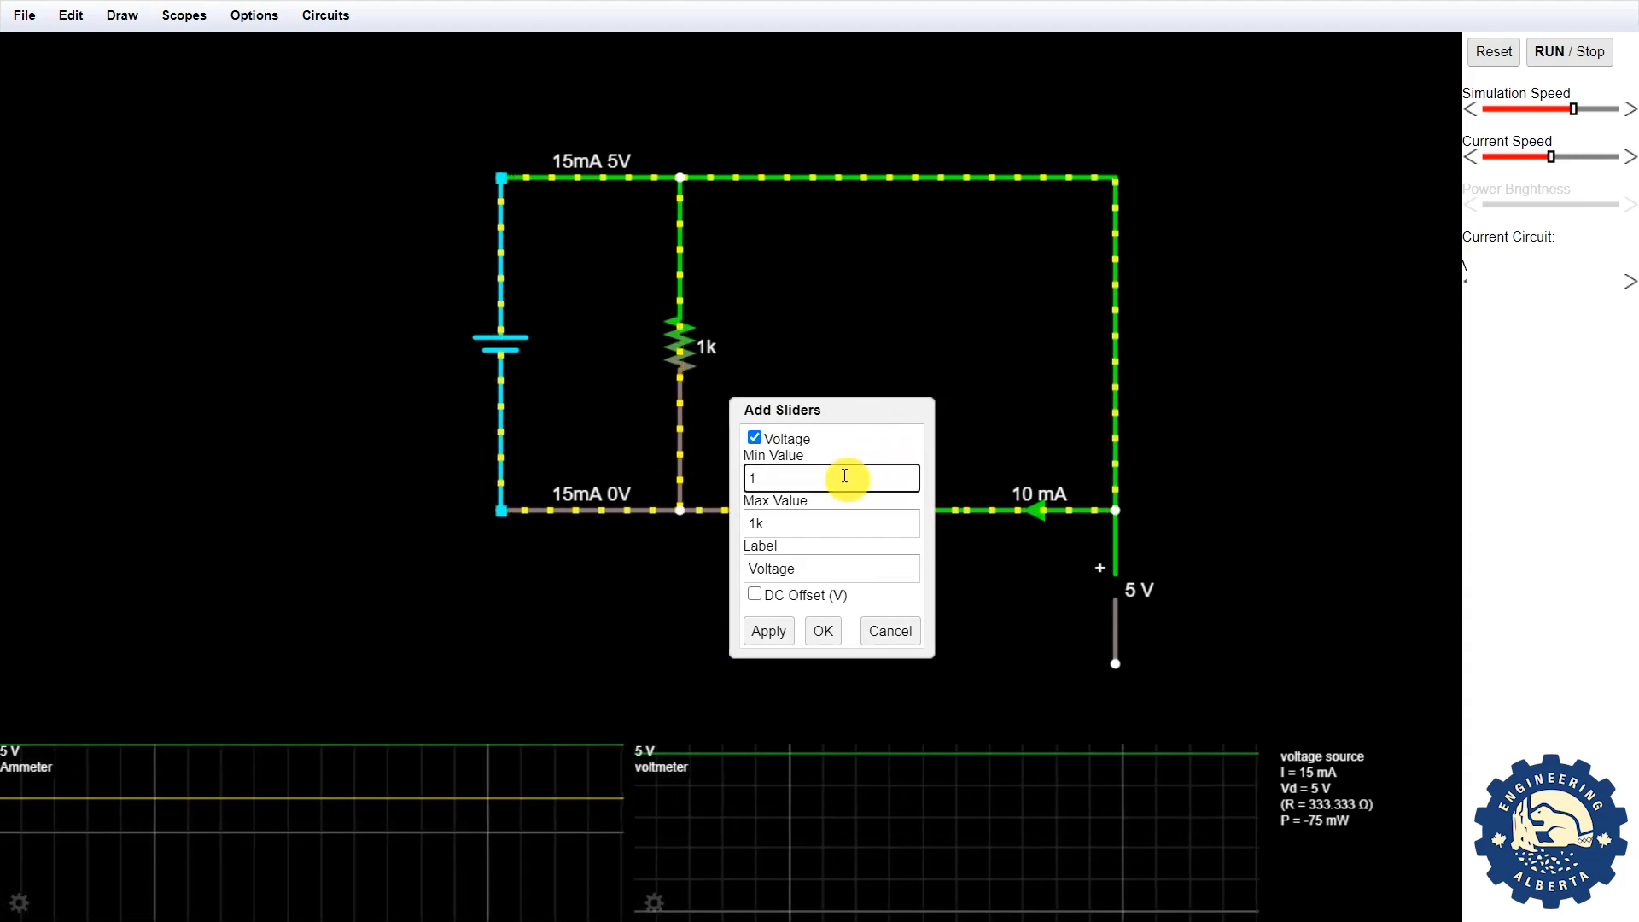
key("BackSpace")
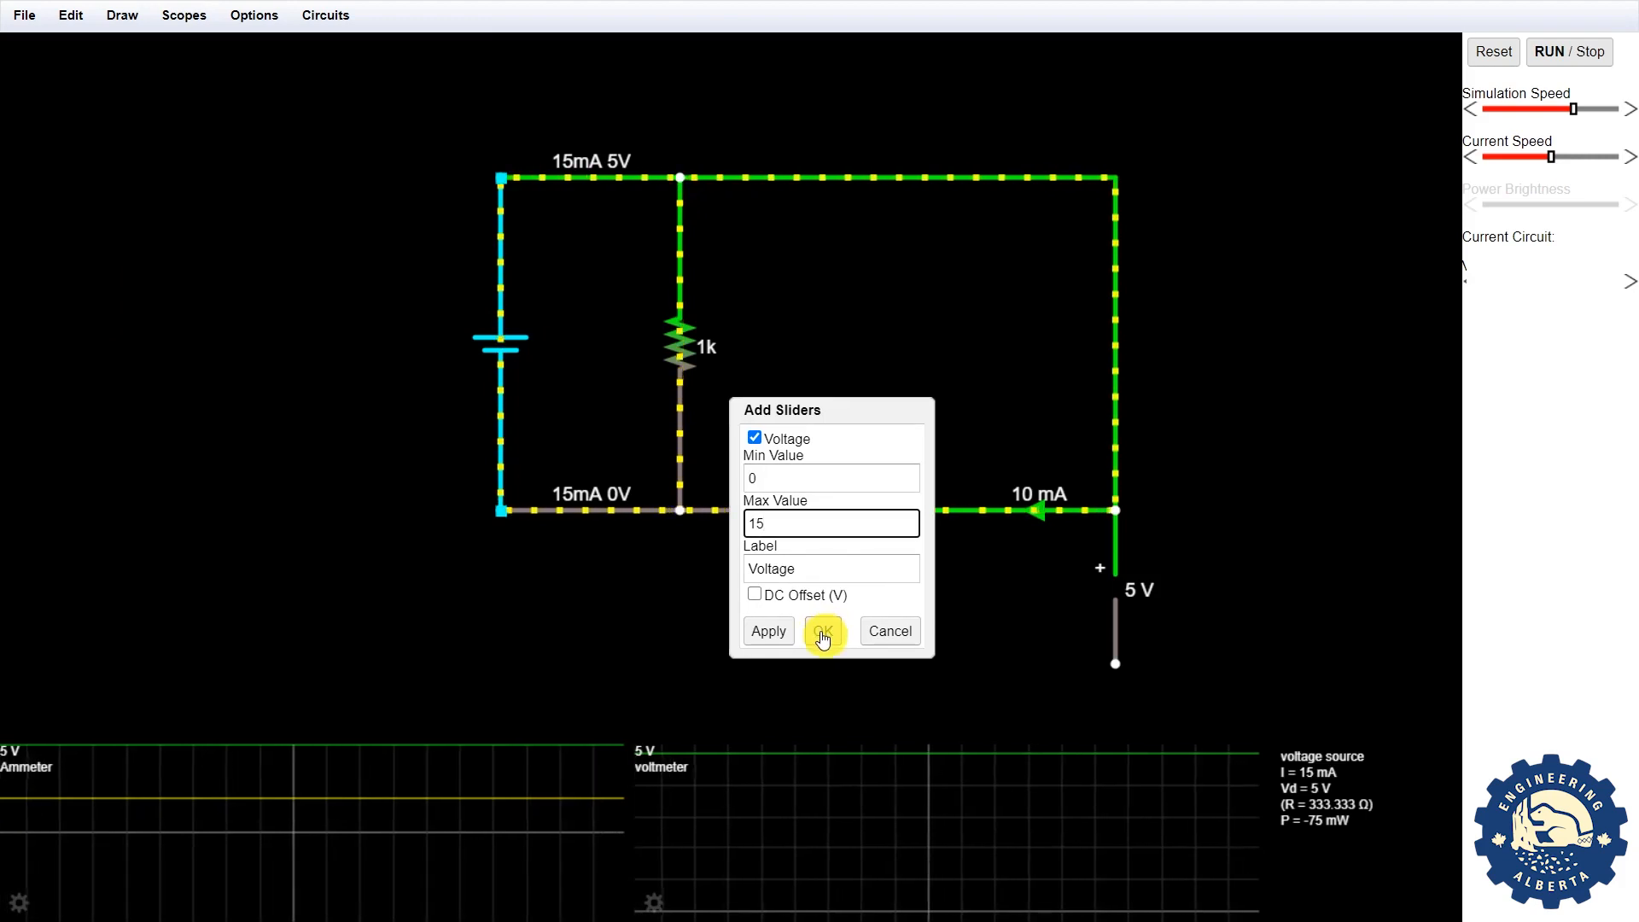
left_click(823, 632)
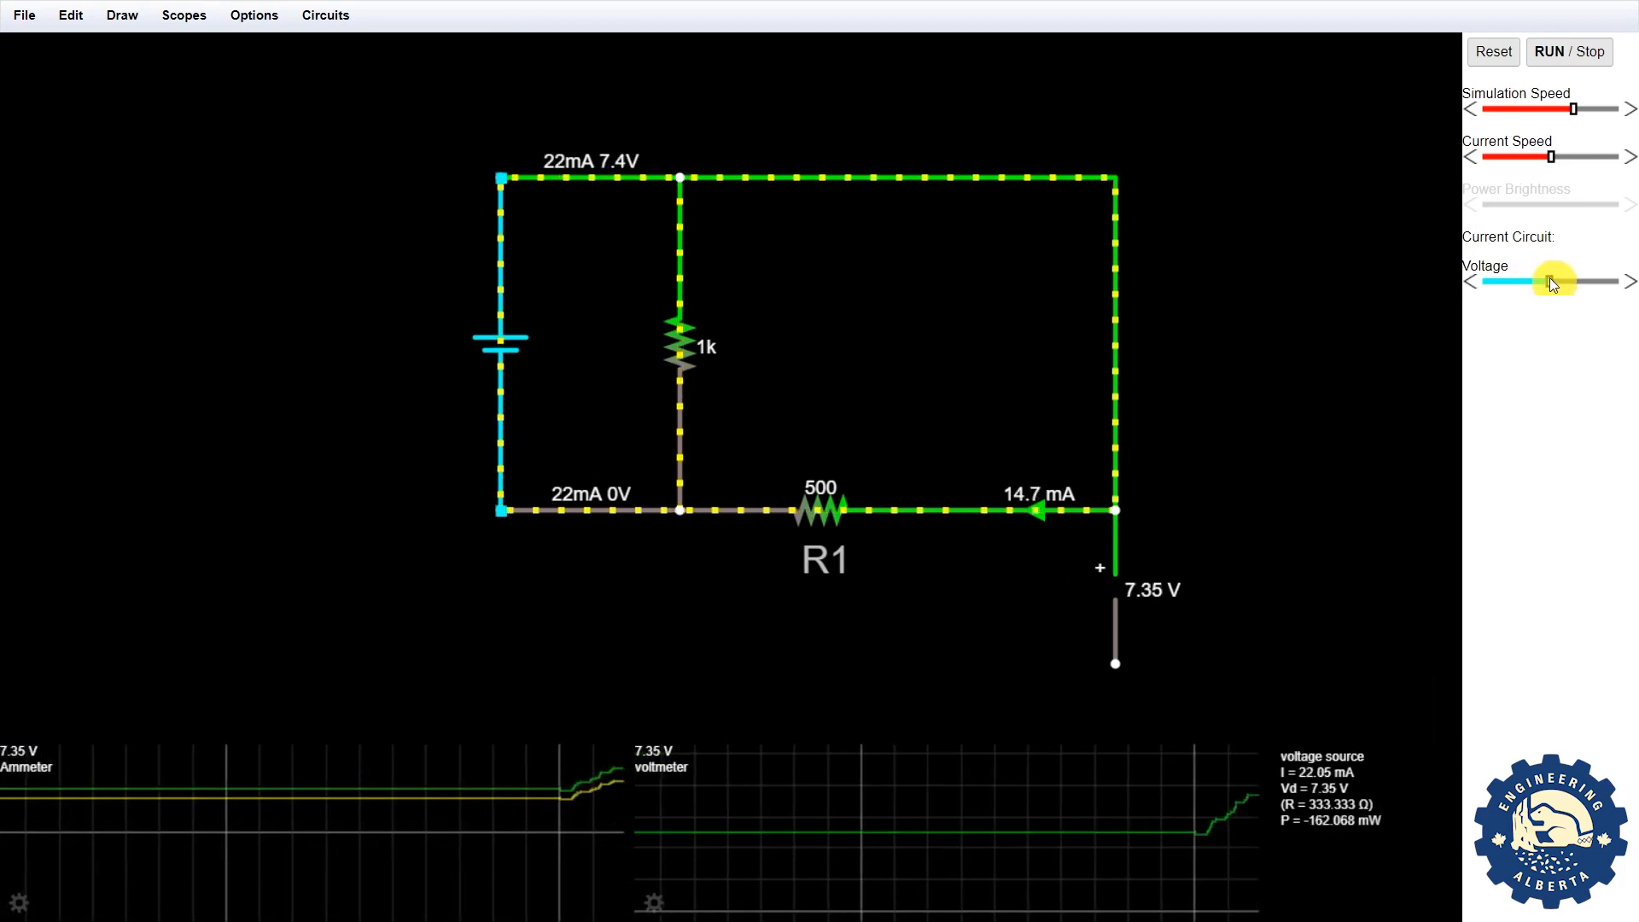
Sweep the source voltage up to 15 V and back down to about 1 V with its slider
left_click_drag(1566, 280, 1590, 282)
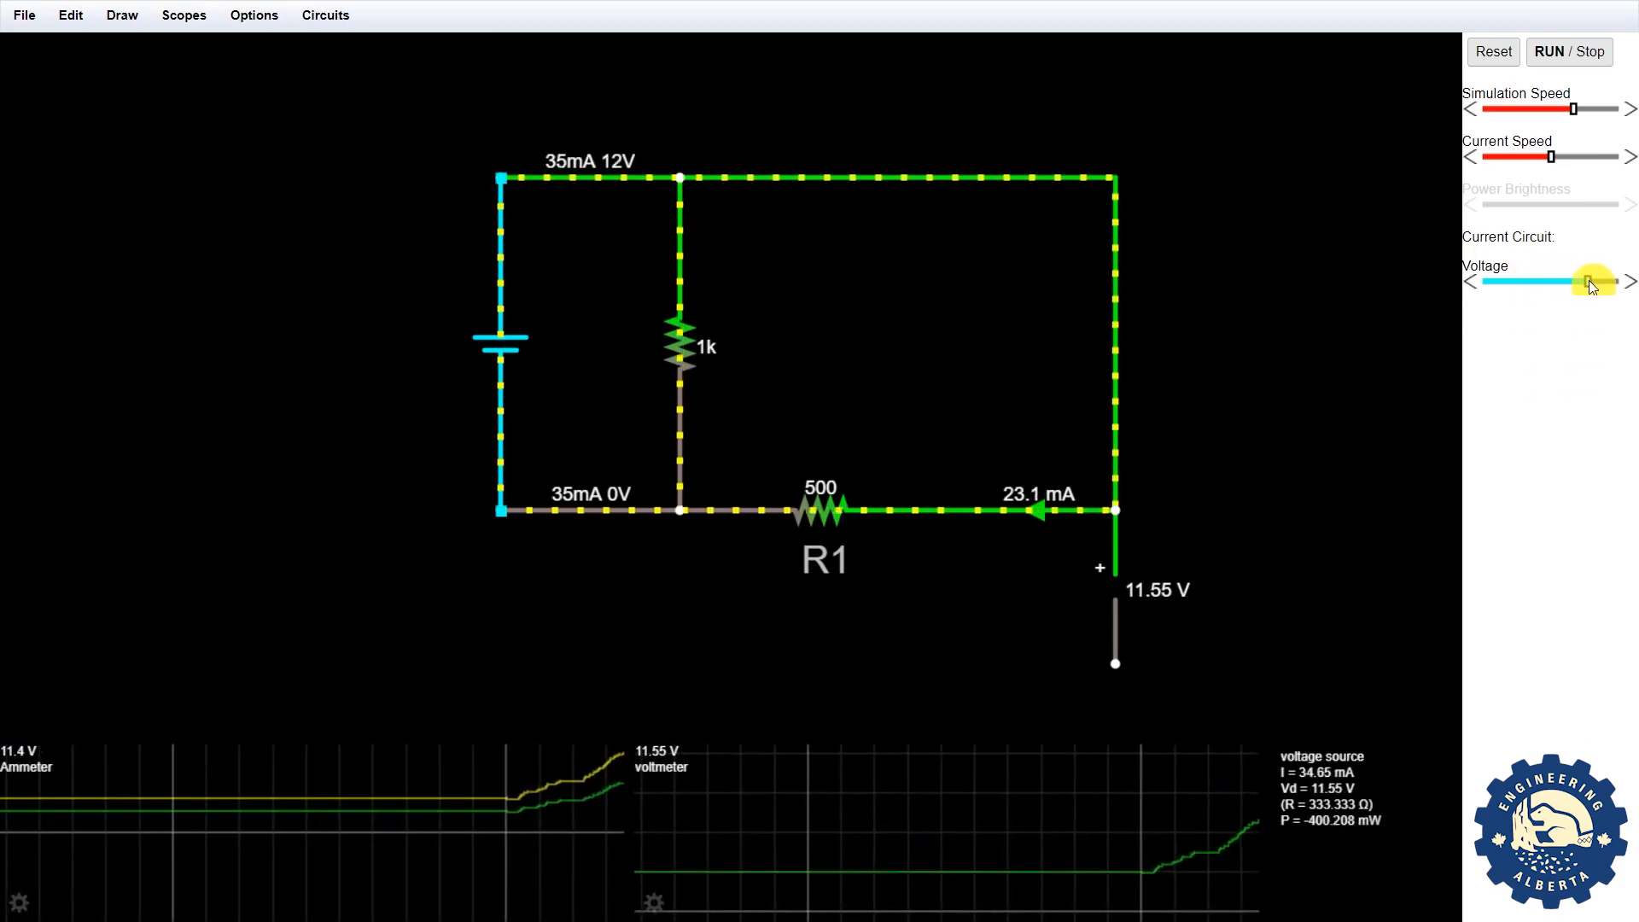
left_click_drag(1600, 285, 1632, 284)
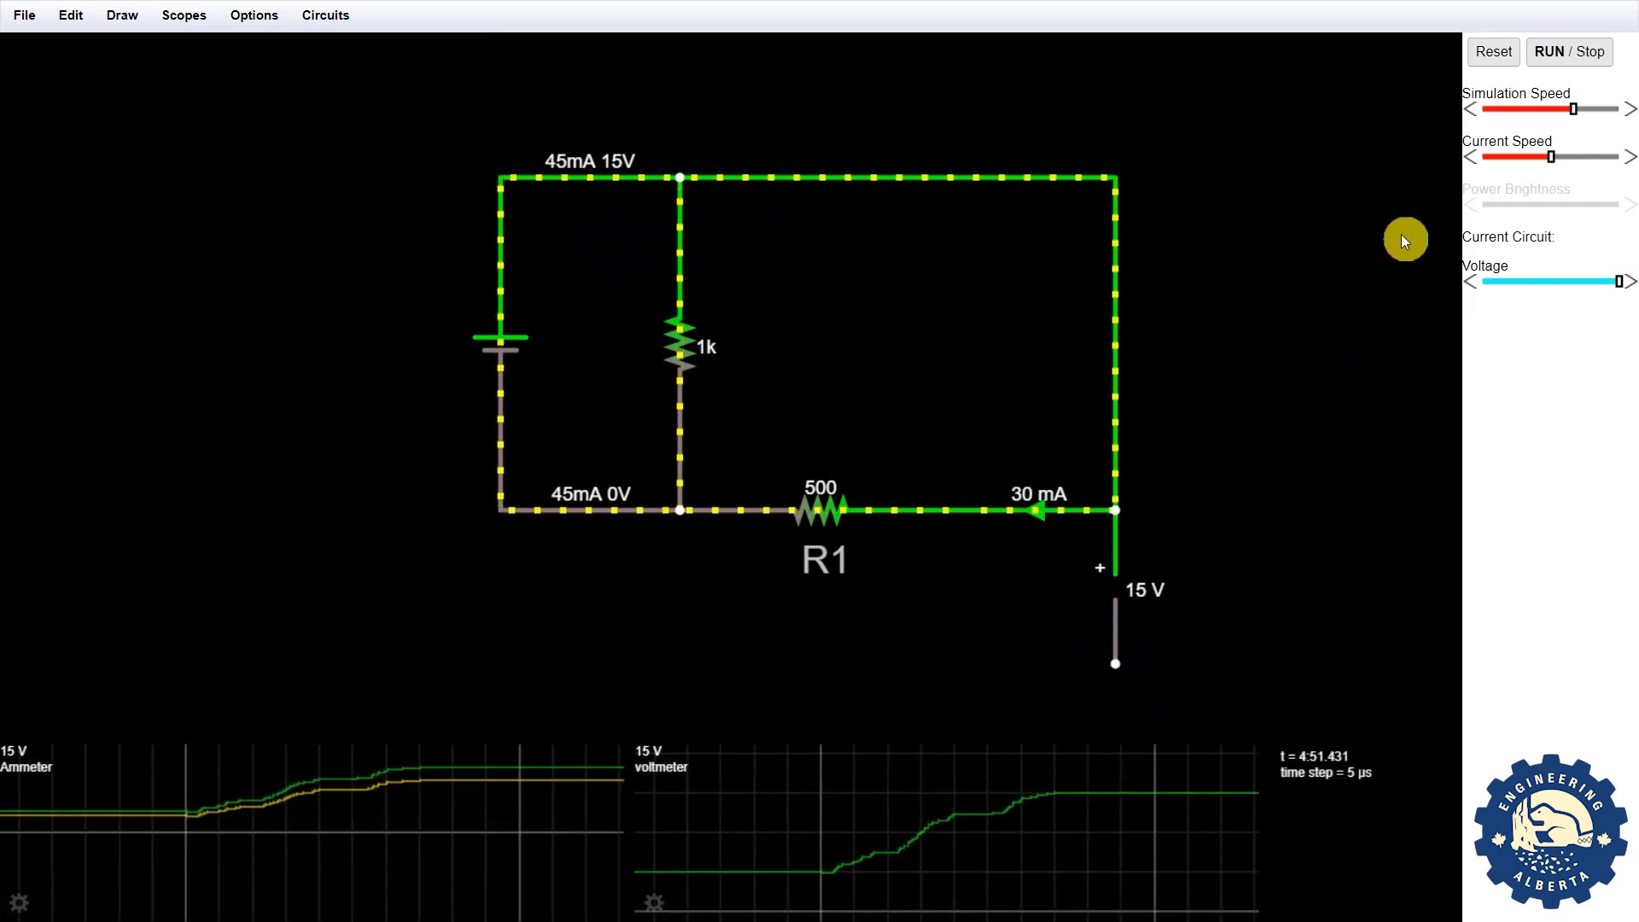
left_click_drag(1622, 282, 1492, 277)
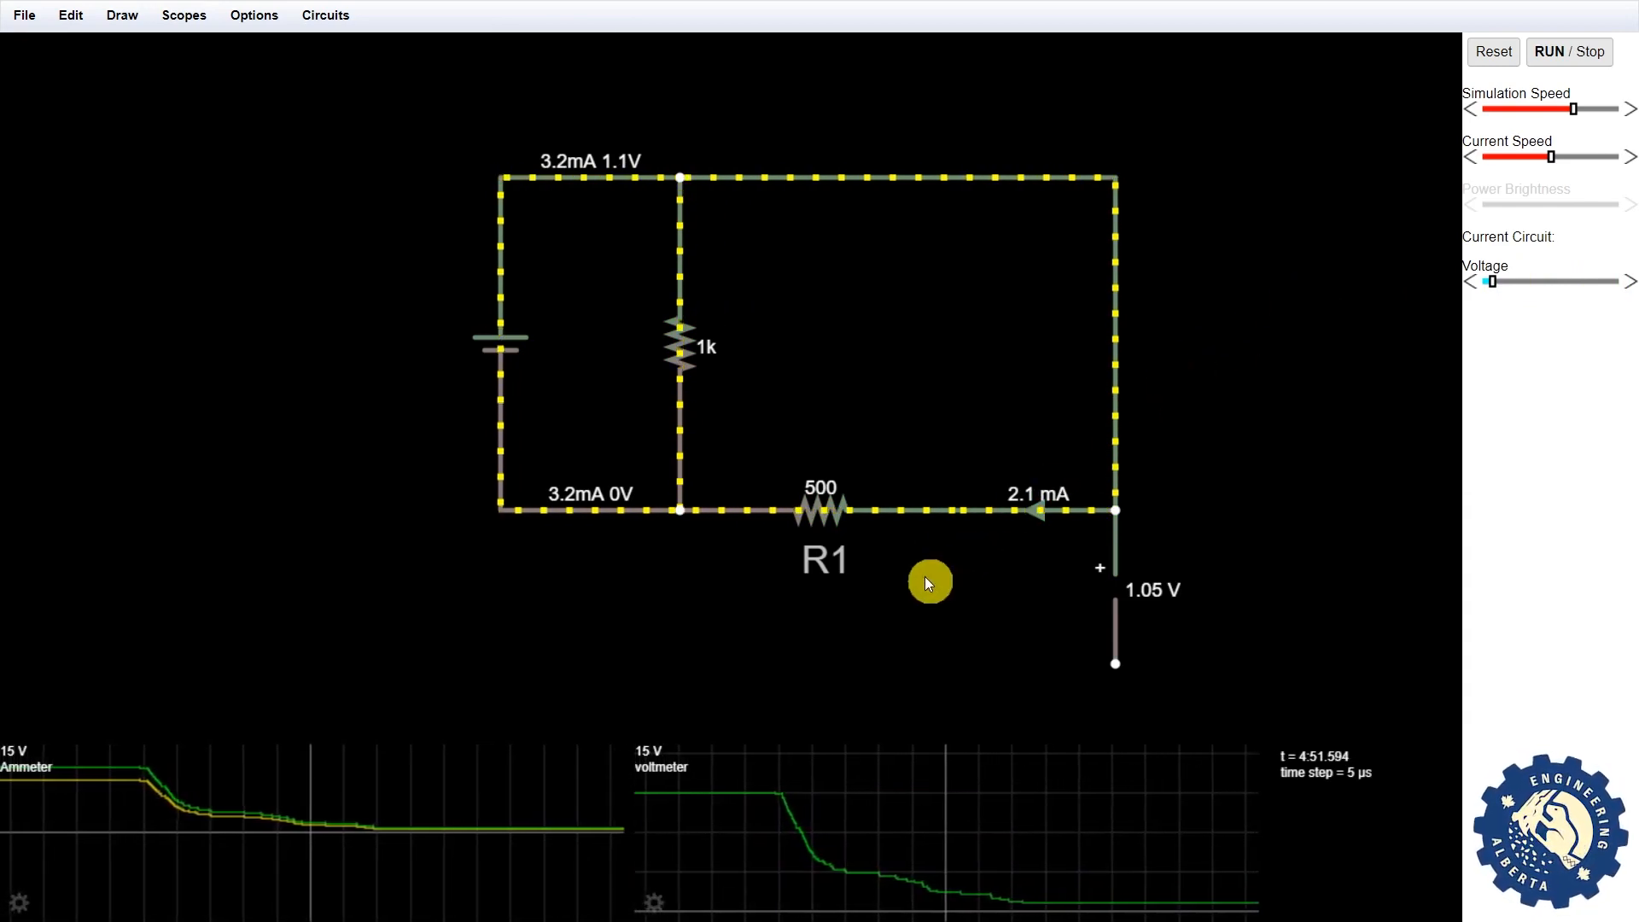
Add a Resistance slider for R1 with a minimum of 500 and a maximum of 1k
right_click(828, 516)
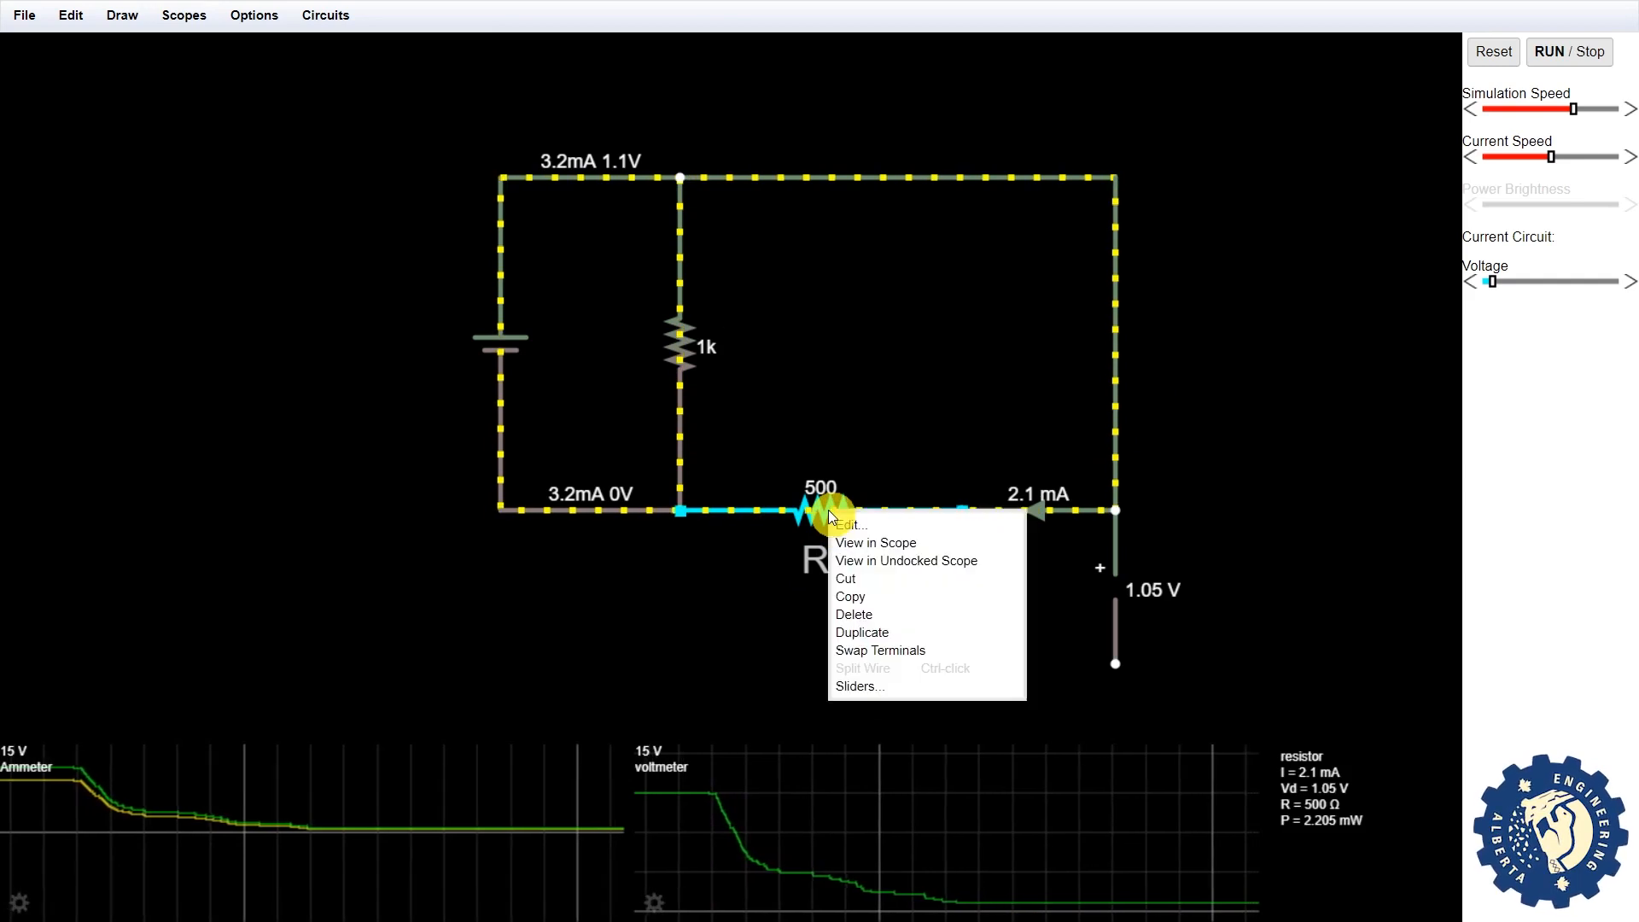
left_click(866, 687)
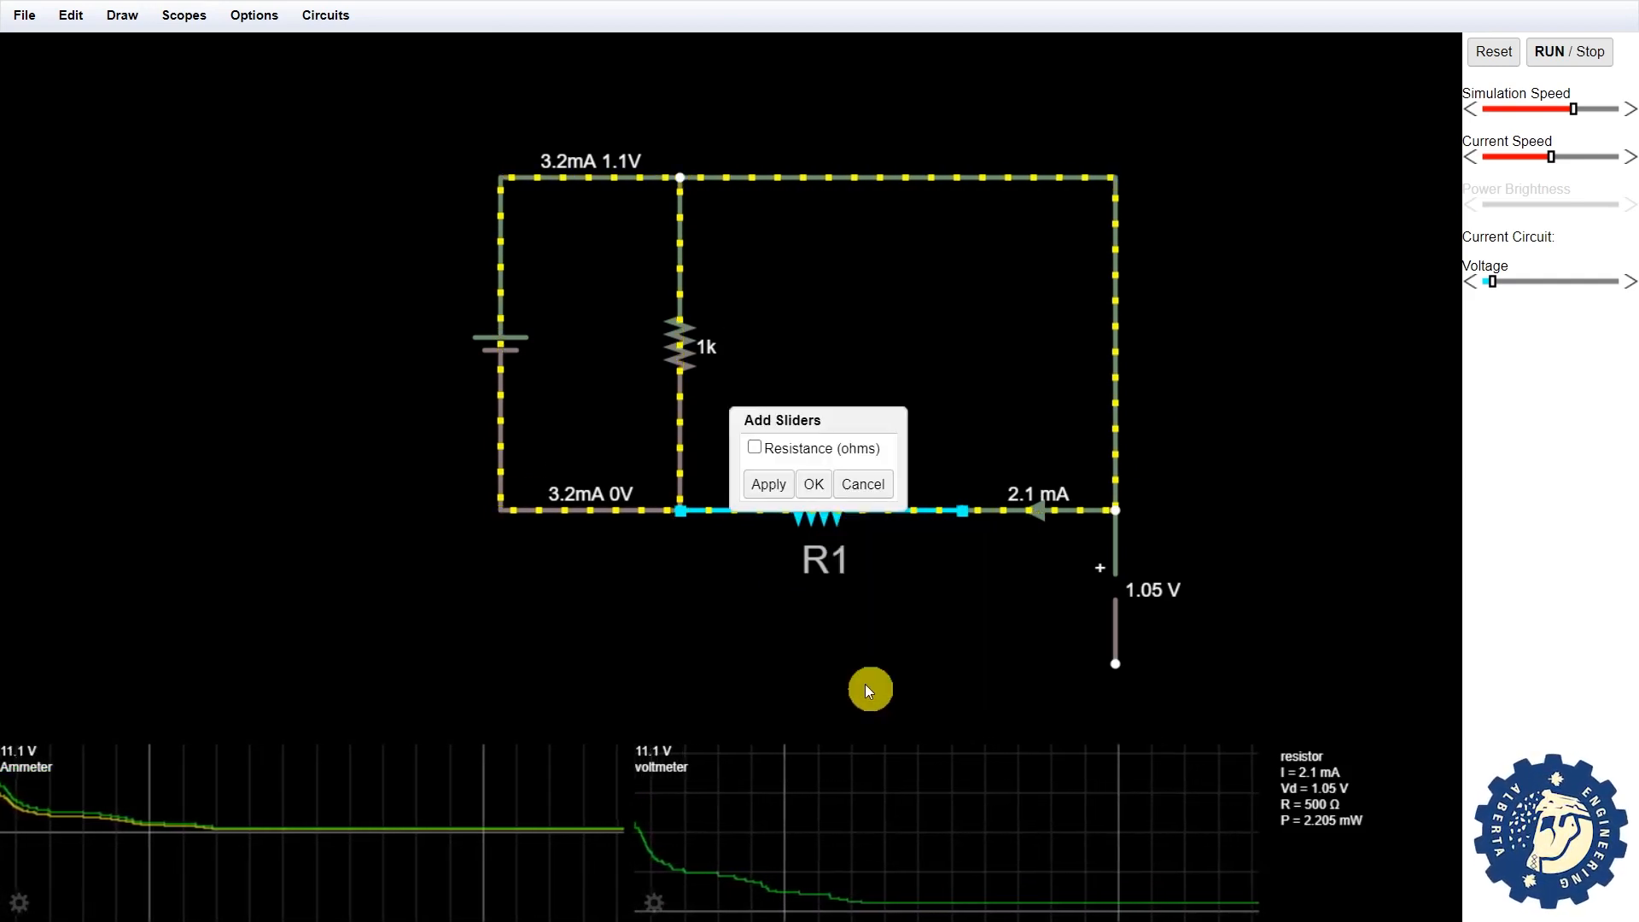
left_click(755, 447)
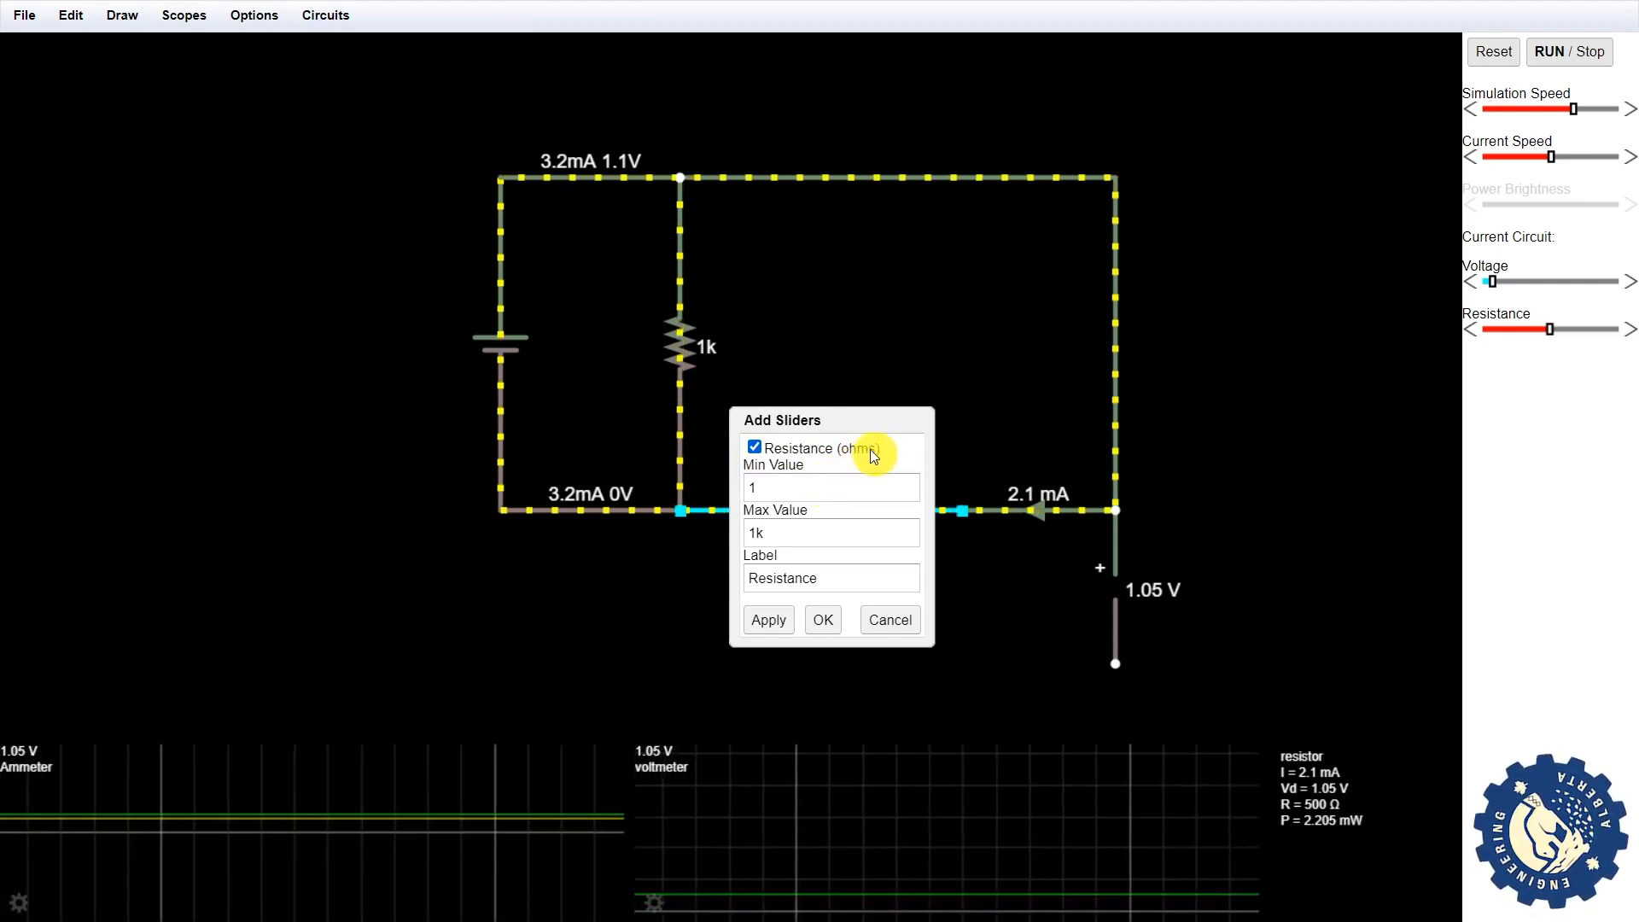
double_click(852, 484)
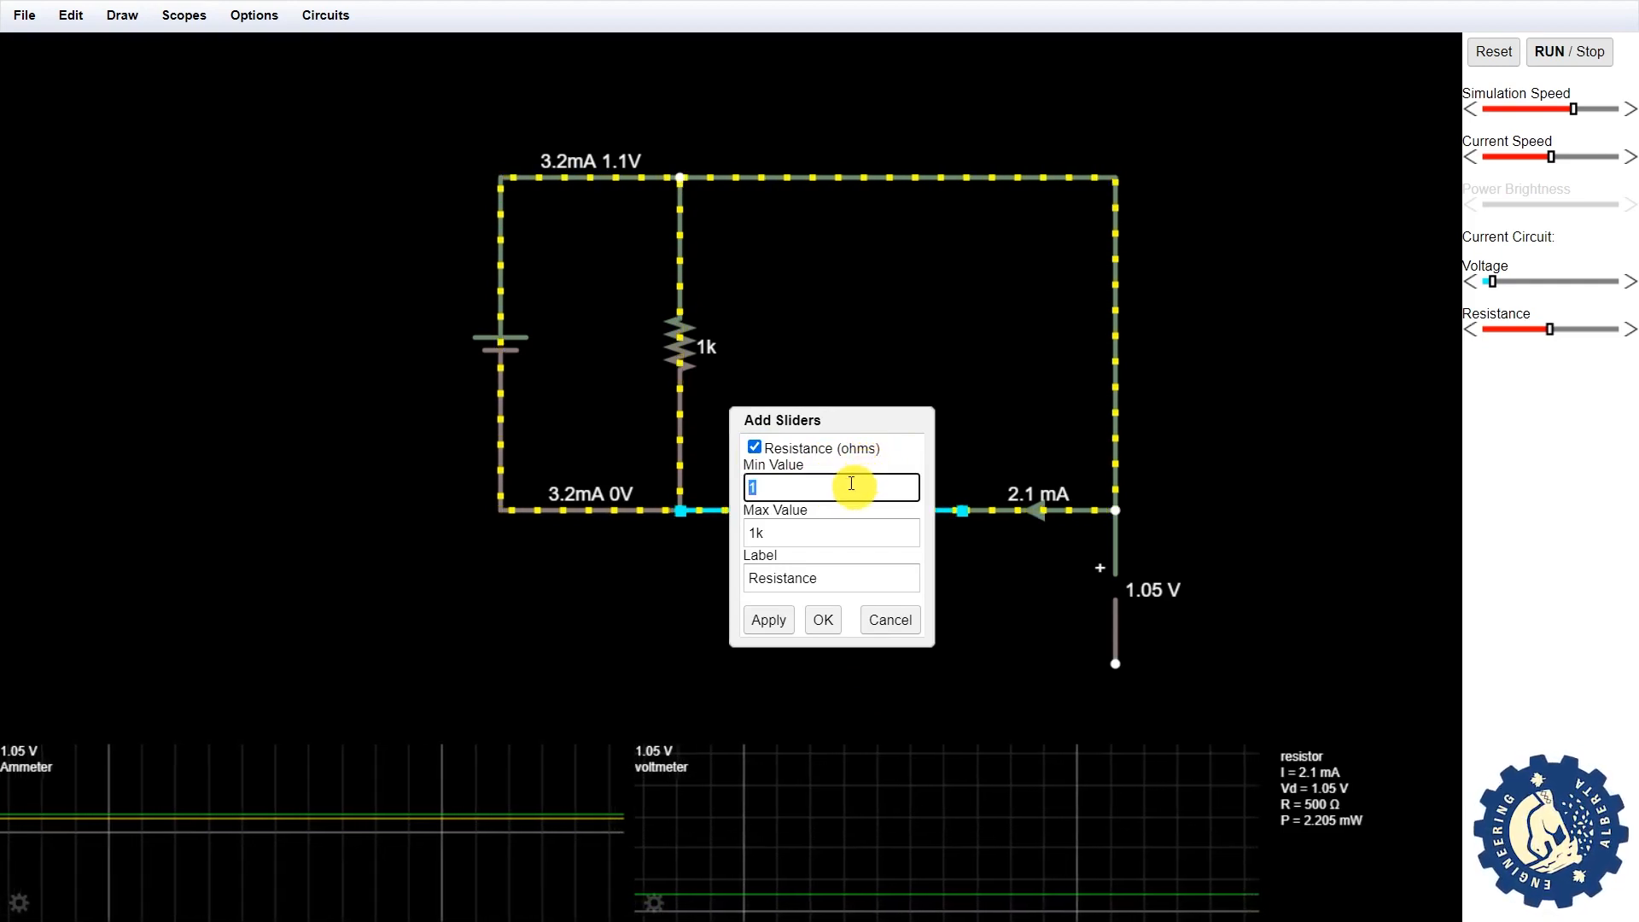
type("500")
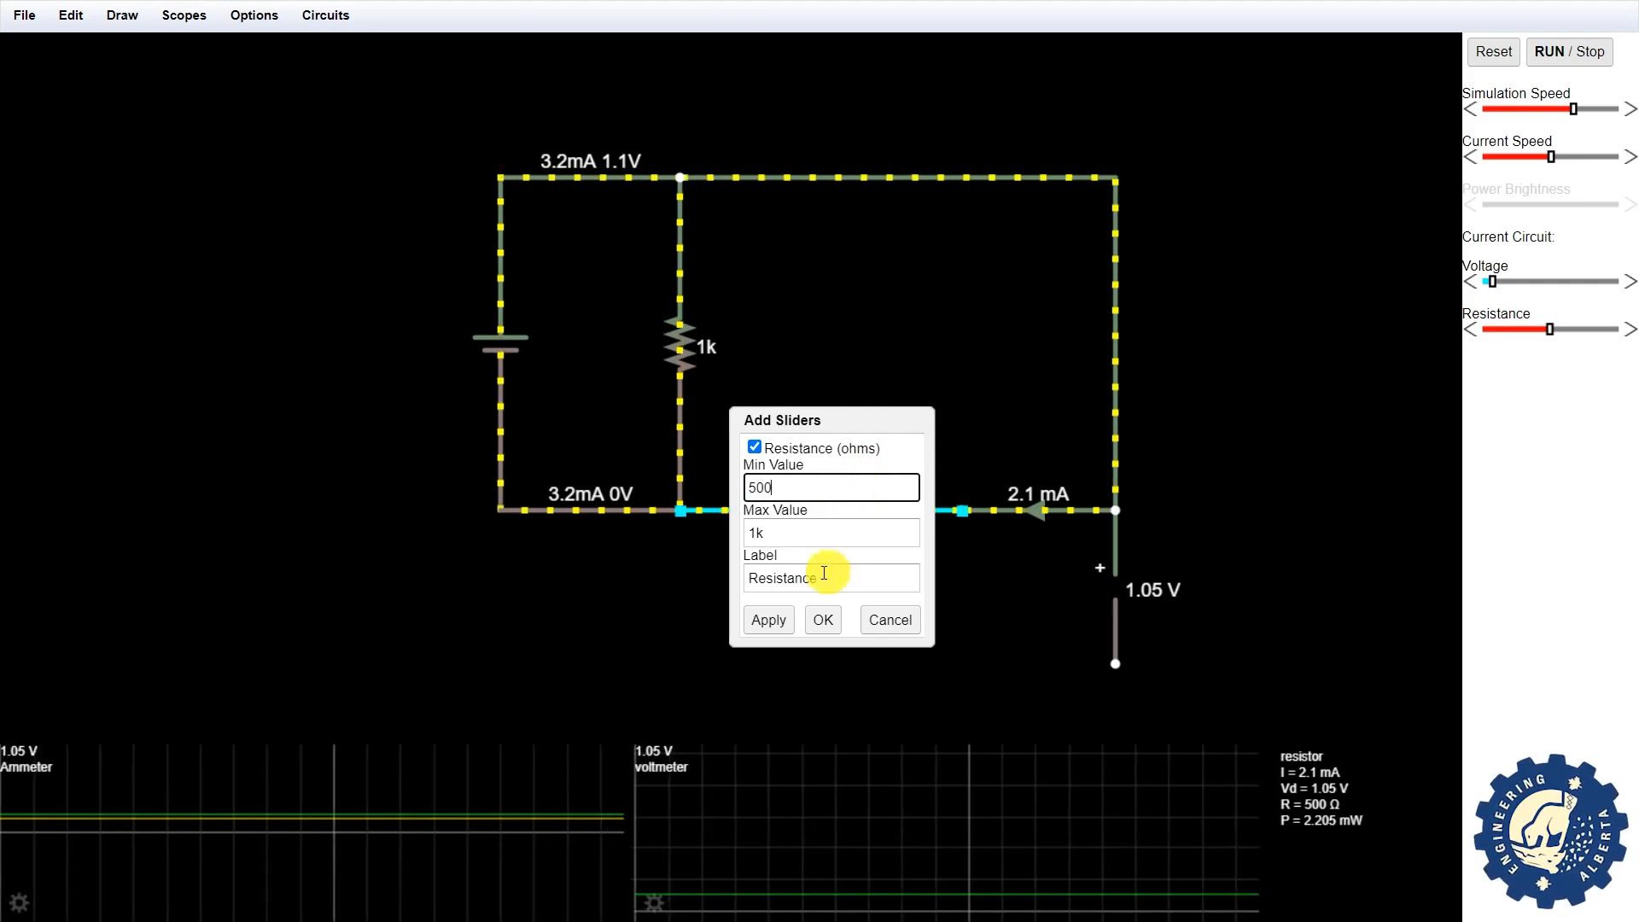
left_click(833, 619)
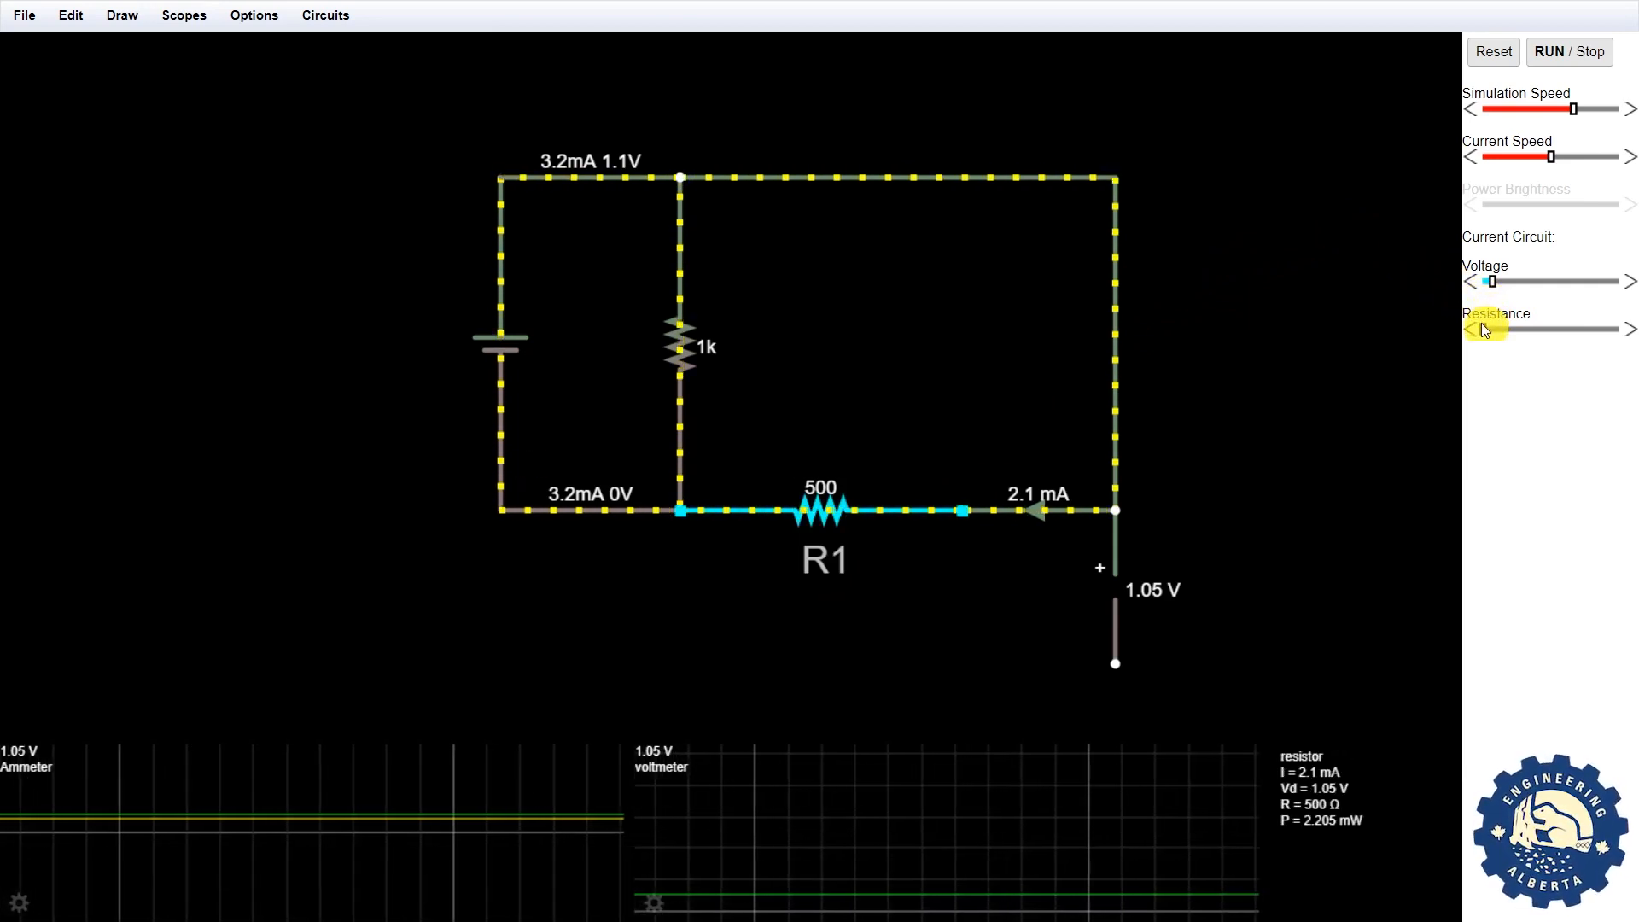
Vary R1's resistance and the source voltage with their sliders, ending at about 610 ohms and 12.6 V
left_click_drag(1503, 325, 1596, 318)
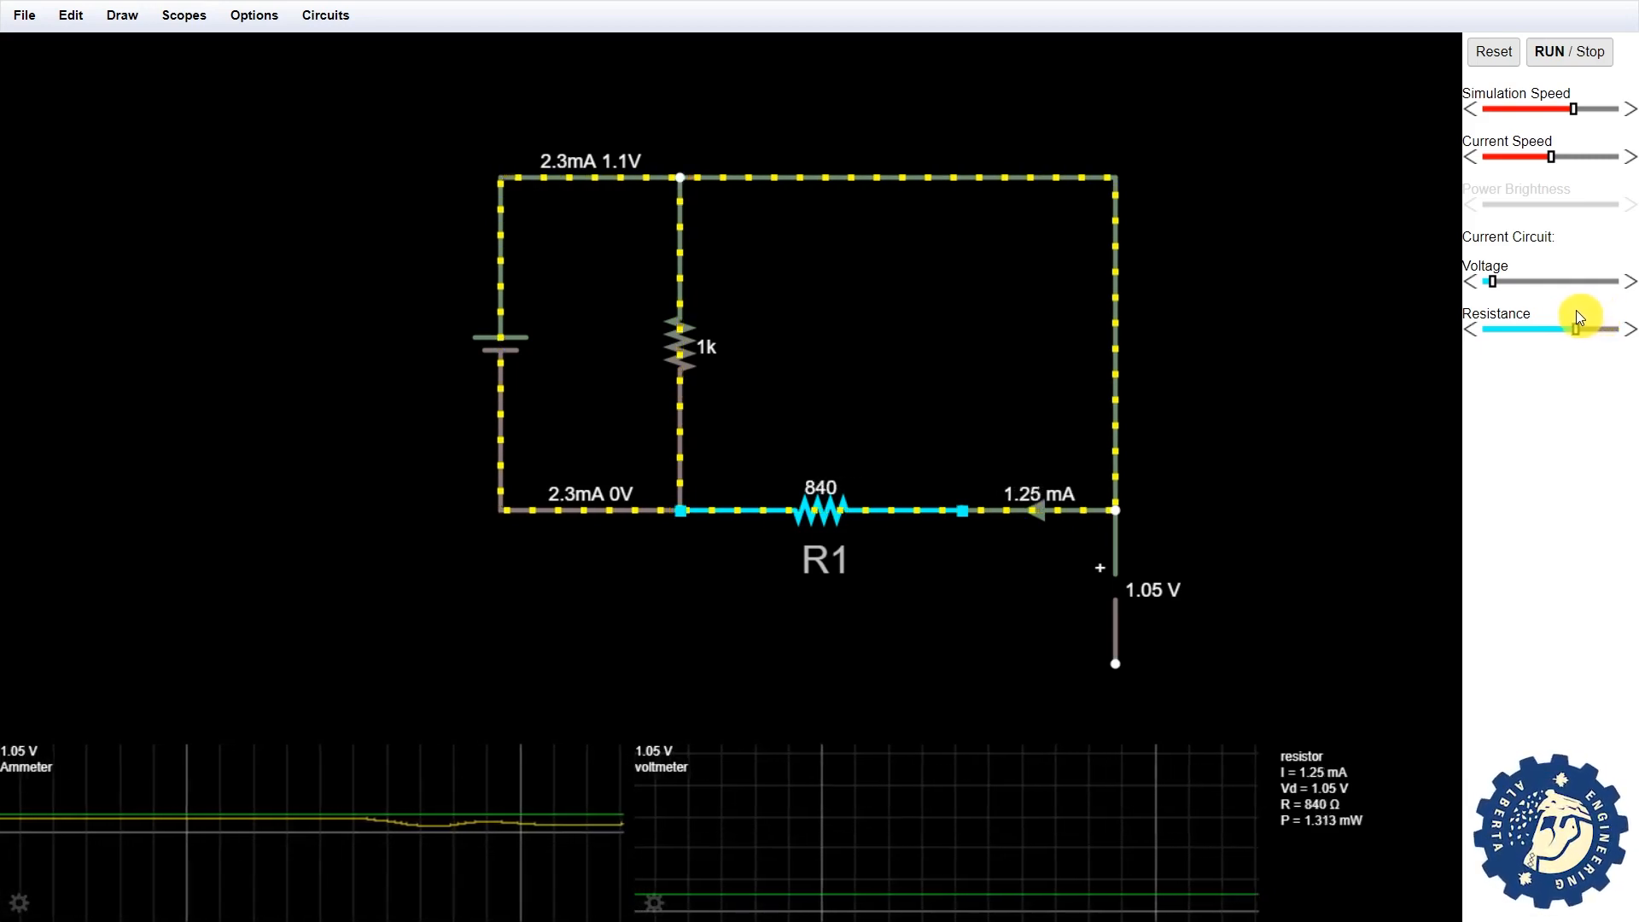
left_click_drag(1609, 316, 1495, 322)
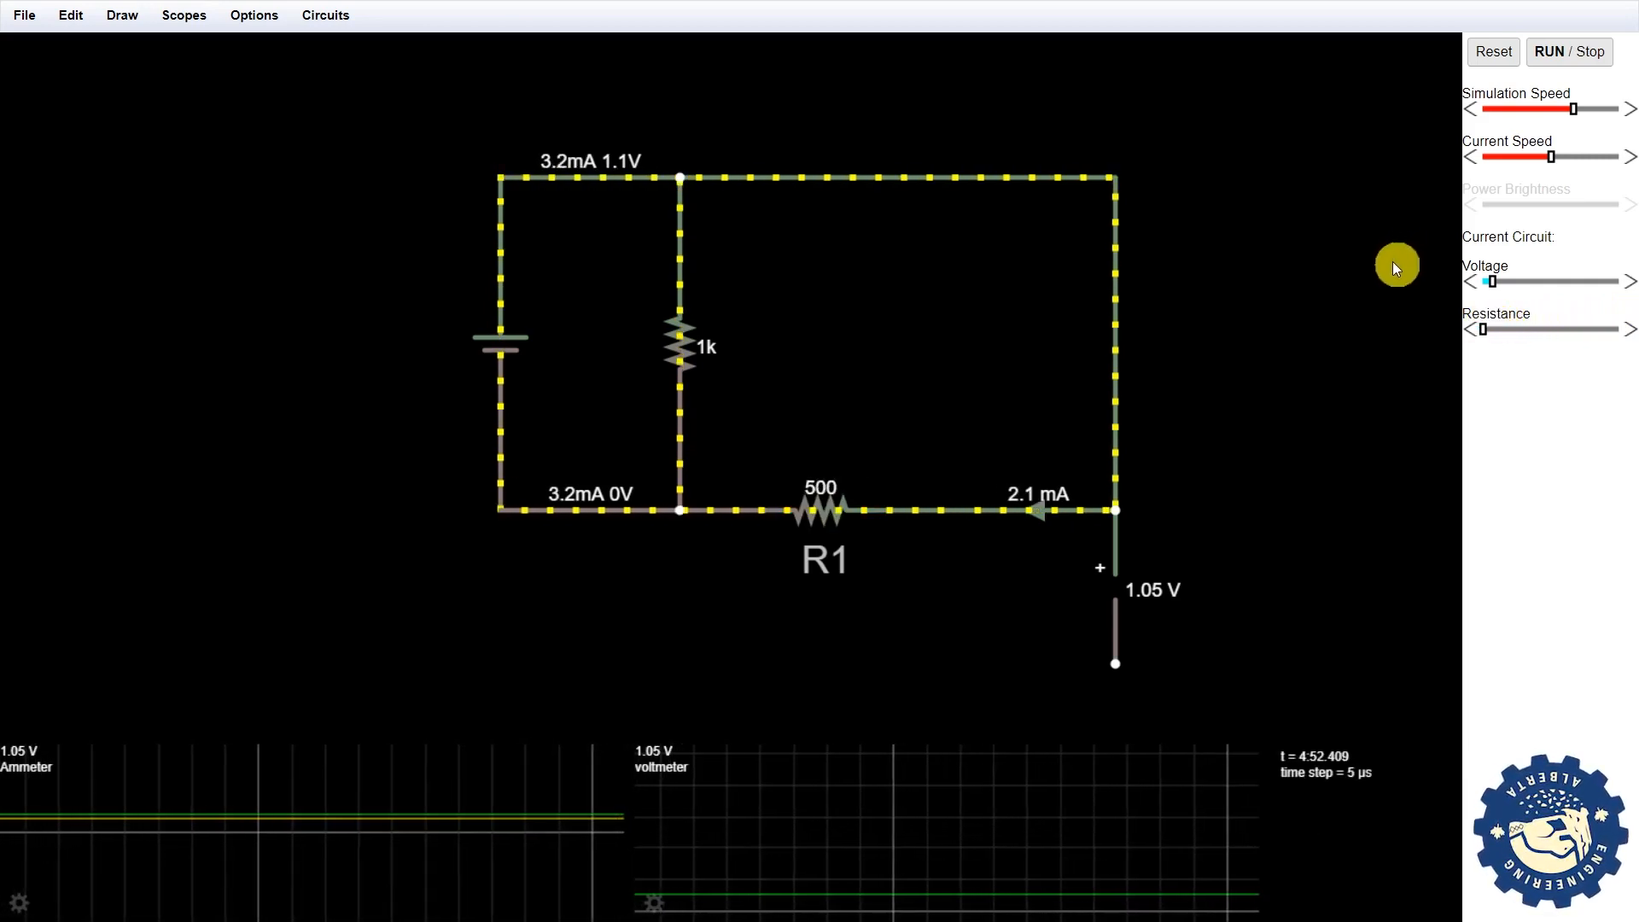
left_click_drag(1495, 280, 1570, 278)
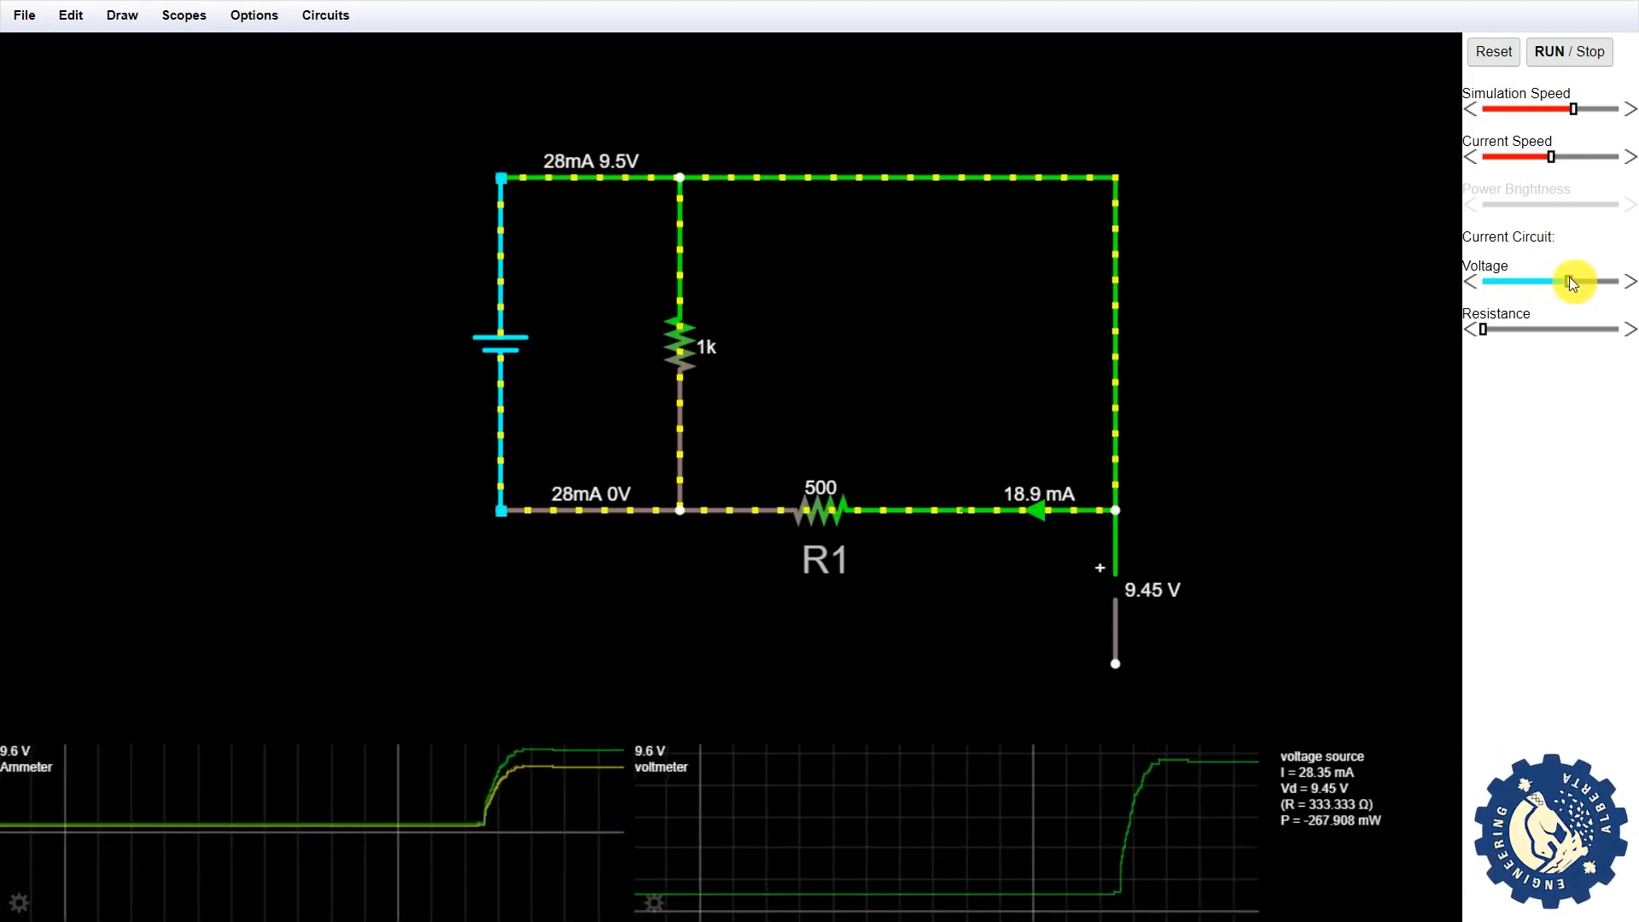
left_click_drag(1487, 333, 1592, 330)
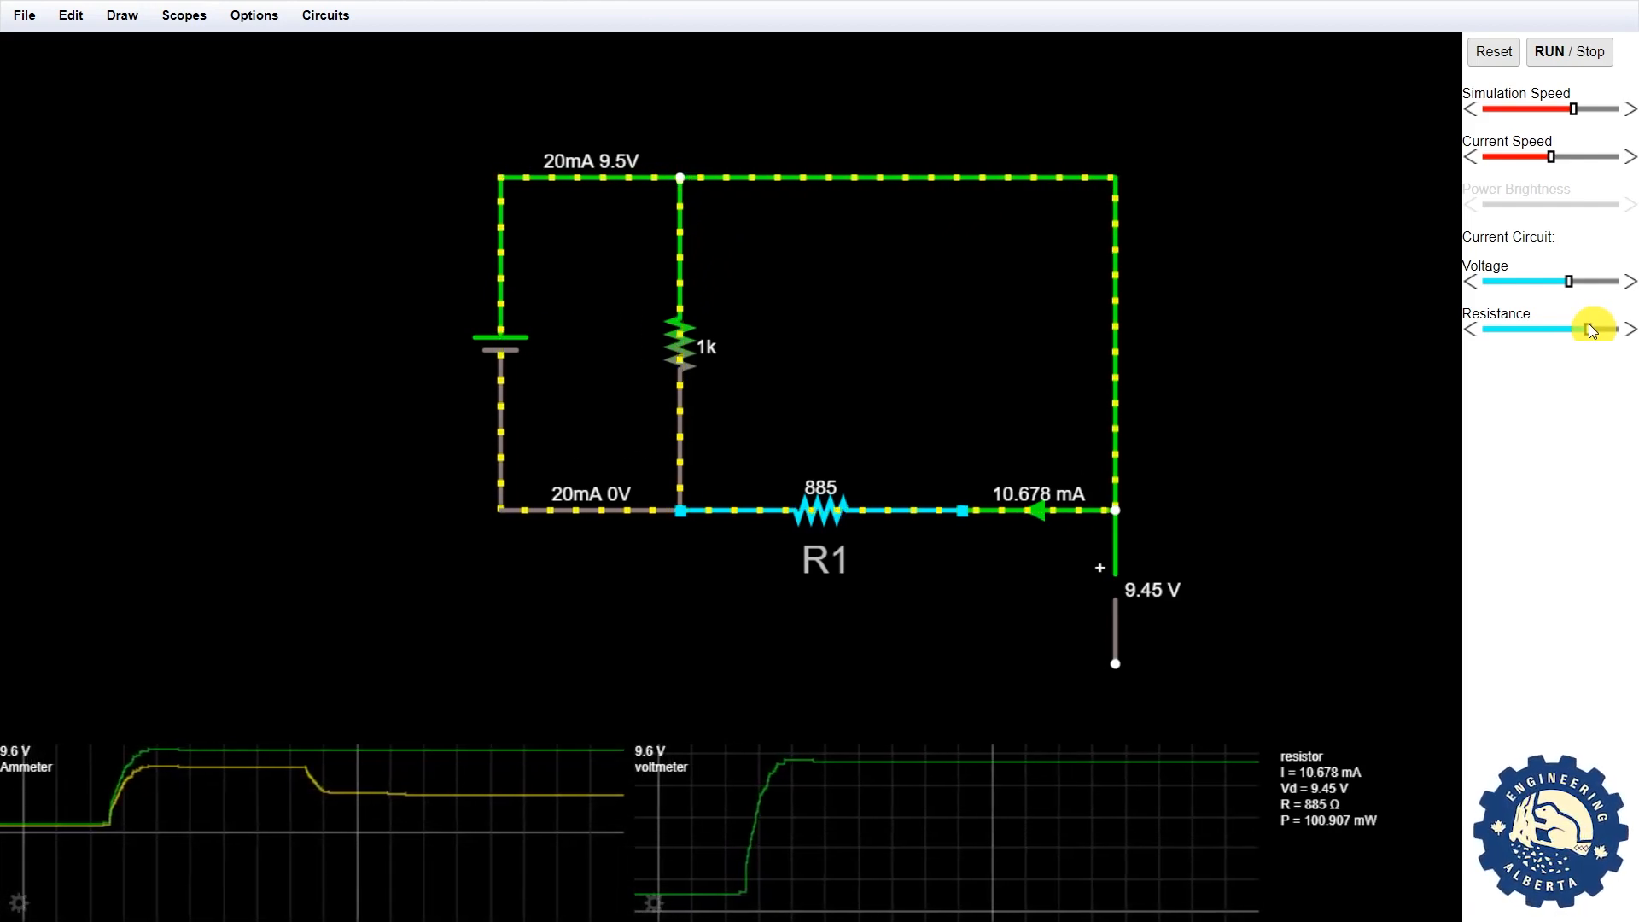
left_click_drag(1592, 332, 1599, 281)
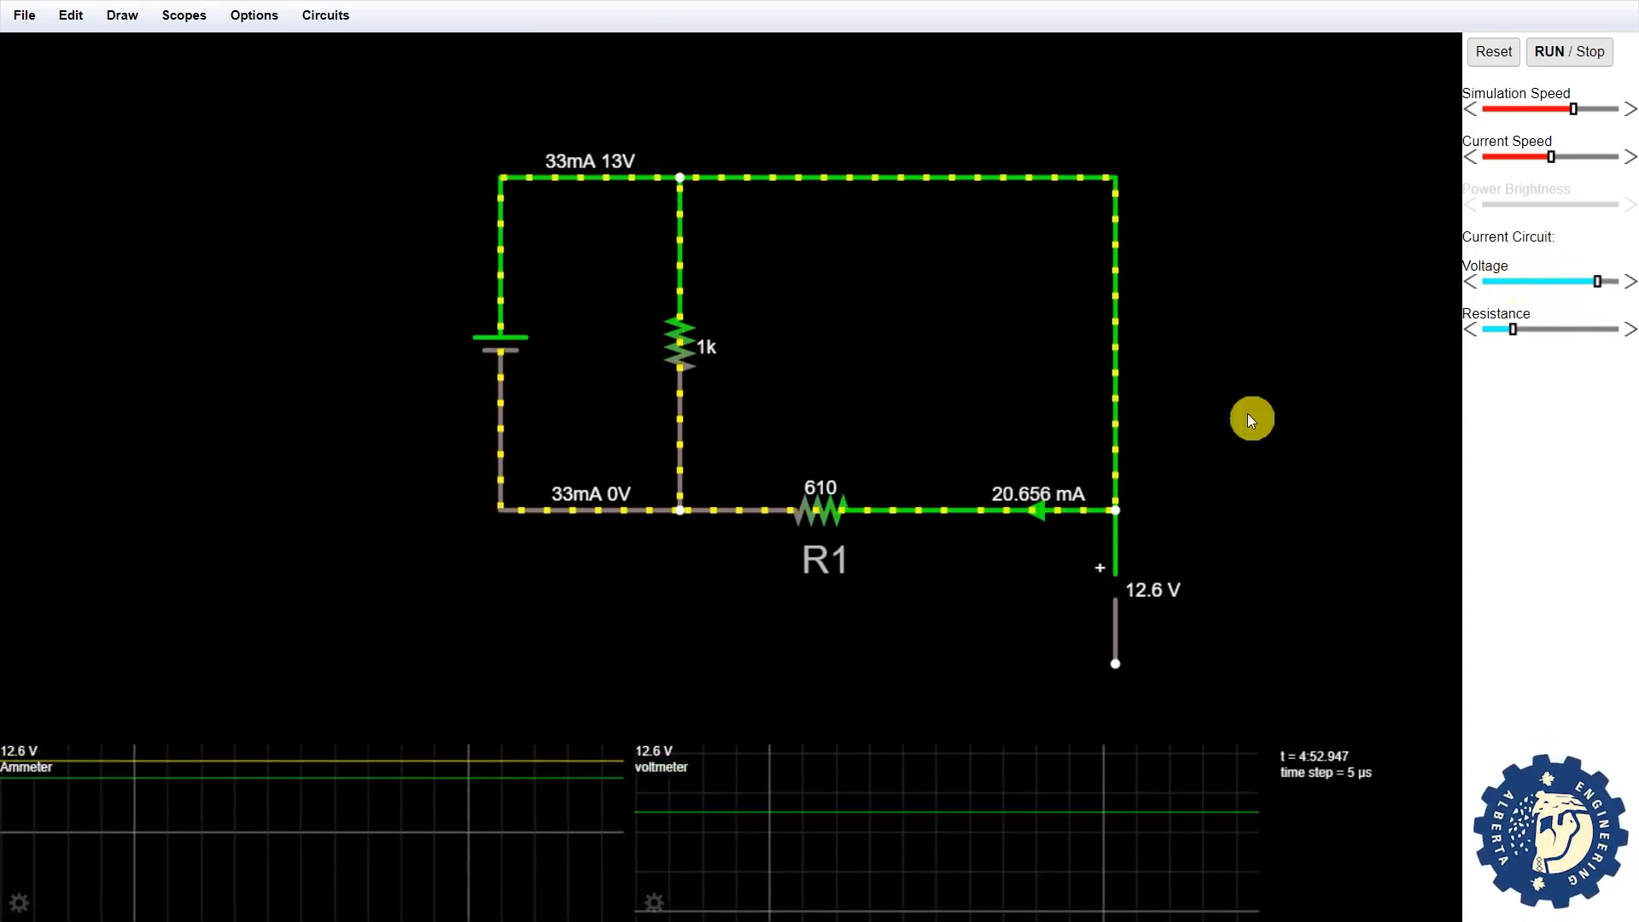